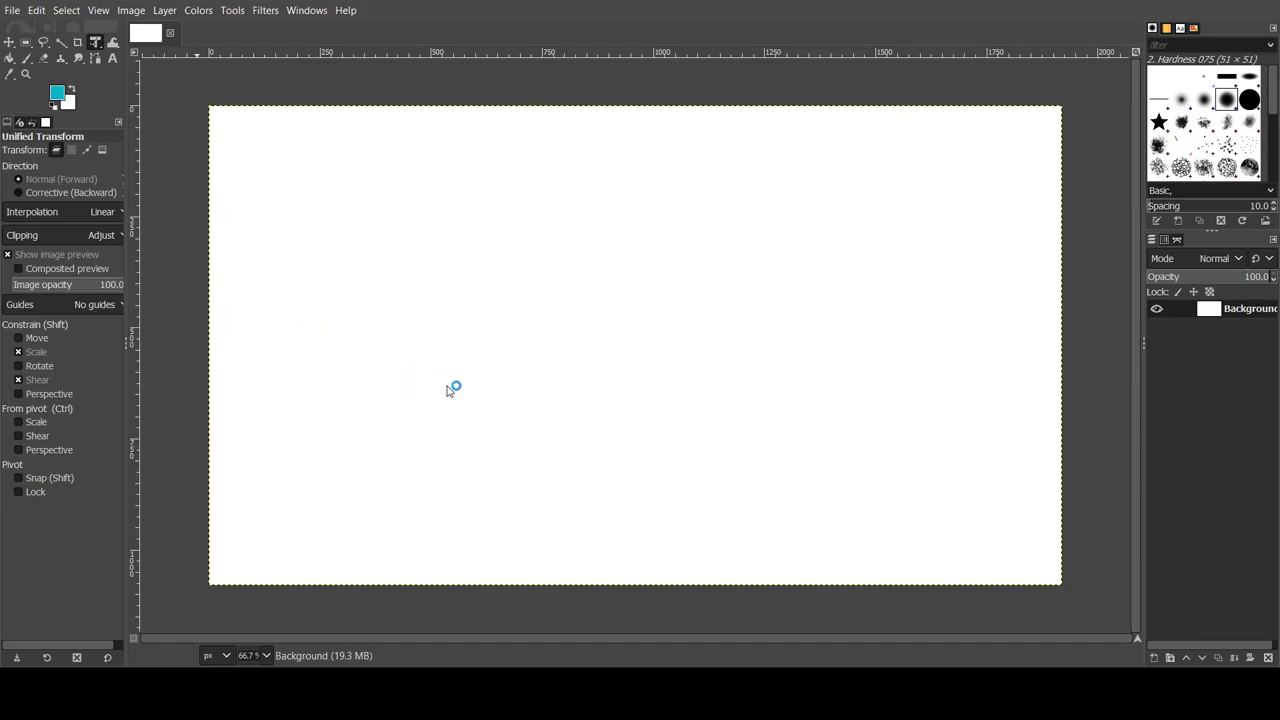
Step: Open Luneth1.jpg and add it as a new layer on the right side of the blank white canvas
{"action": "left_click_drag", "start_coordinate": [474, 416], "coordinate": [480, 414]}
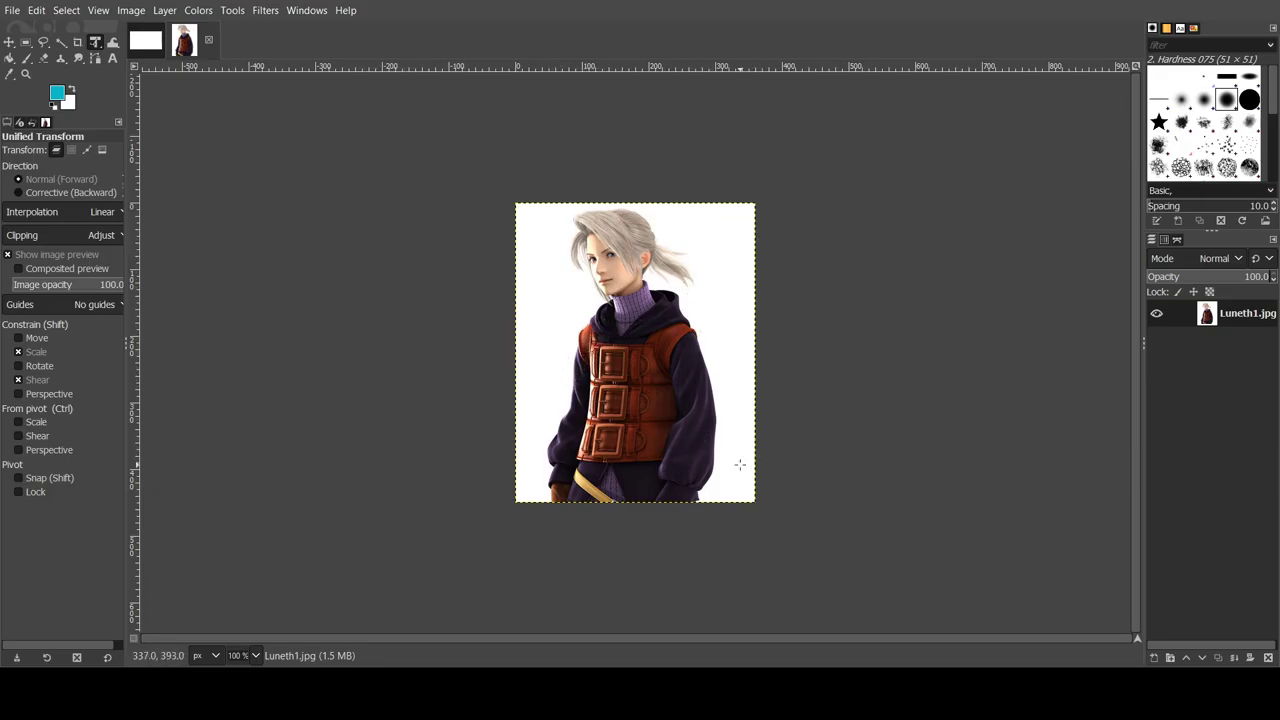
{"action": "left_click", "coordinate": [146, 41]}
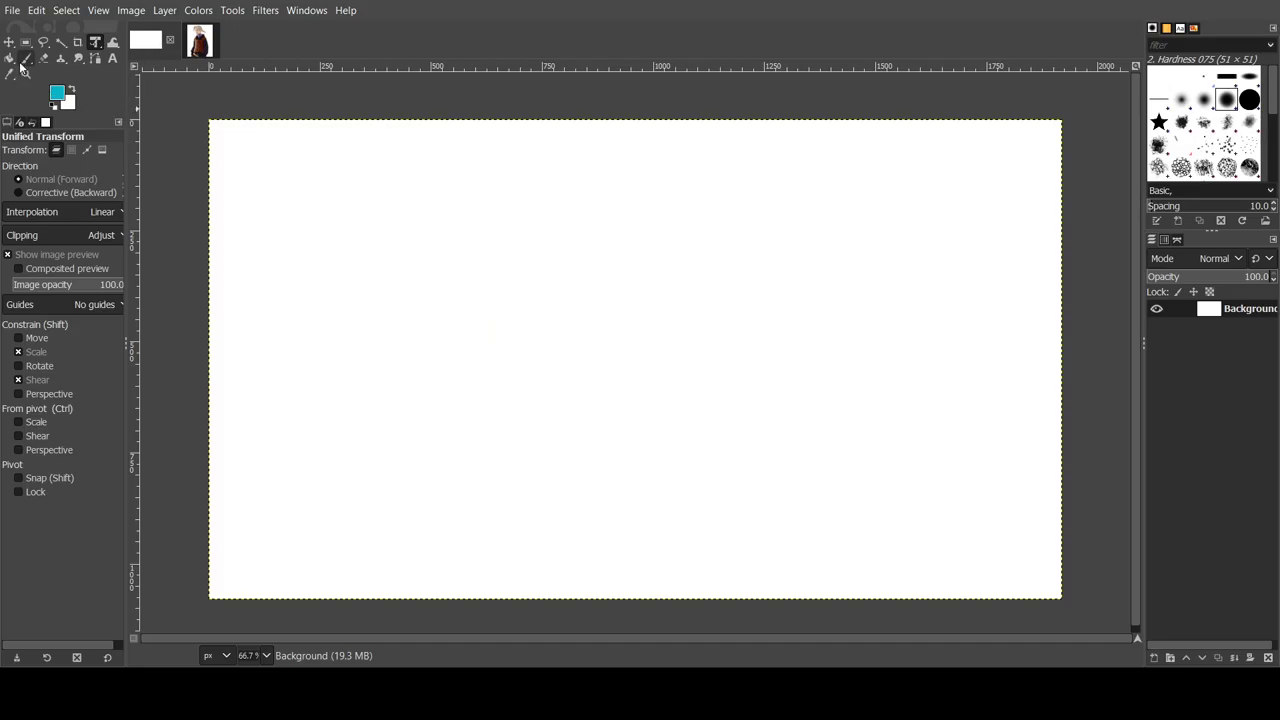
{"action": "left_click", "coordinate": [196, 42]}
{"action": "left_click", "coordinate": [144, 42]}
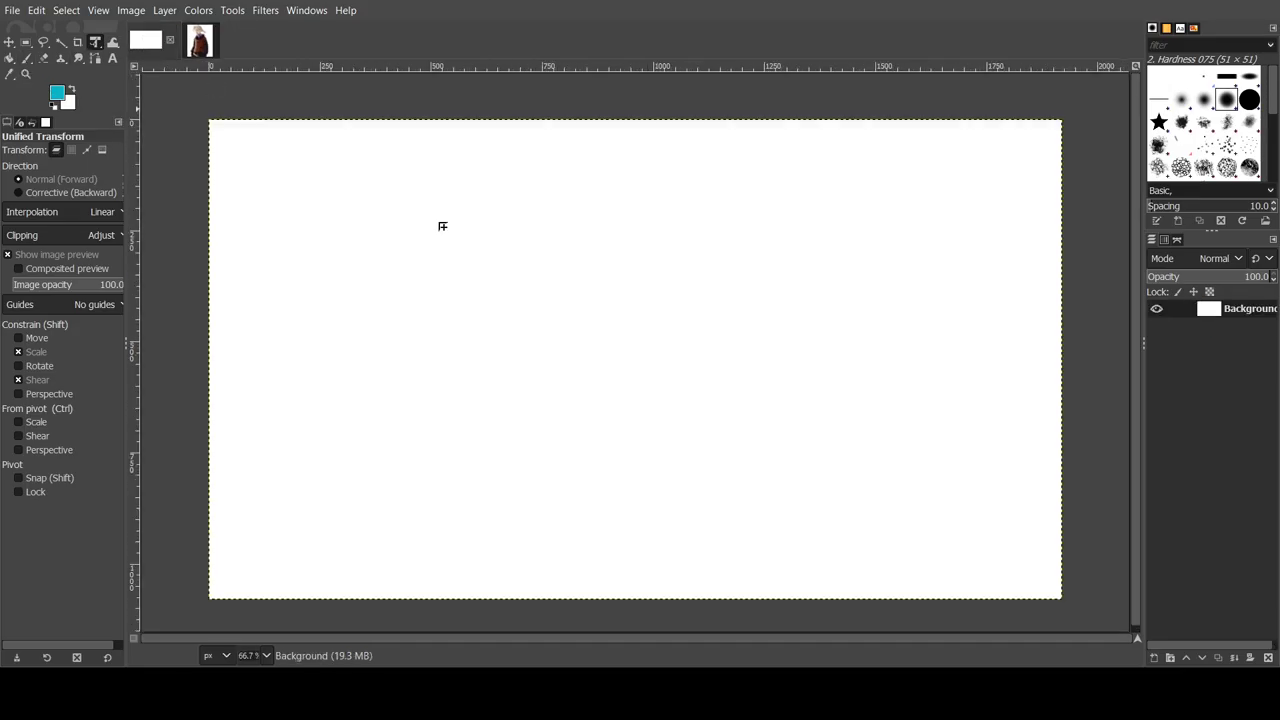
{"action": "left_click_drag", "start_coordinate": [442, 226], "coordinate": [591, 286]}
{"action": "left_click", "coordinate": [9, 41]}
{"action": "left_click_drag", "start_coordinate": [635, 360], "coordinate": [876, 361]}
Step: Enlarge the character layer proportionally to about 1.57 times its size with Unified Transform, keeping its lower right corner in place
{"action": "left_click", "coordinate": [77, 42]}
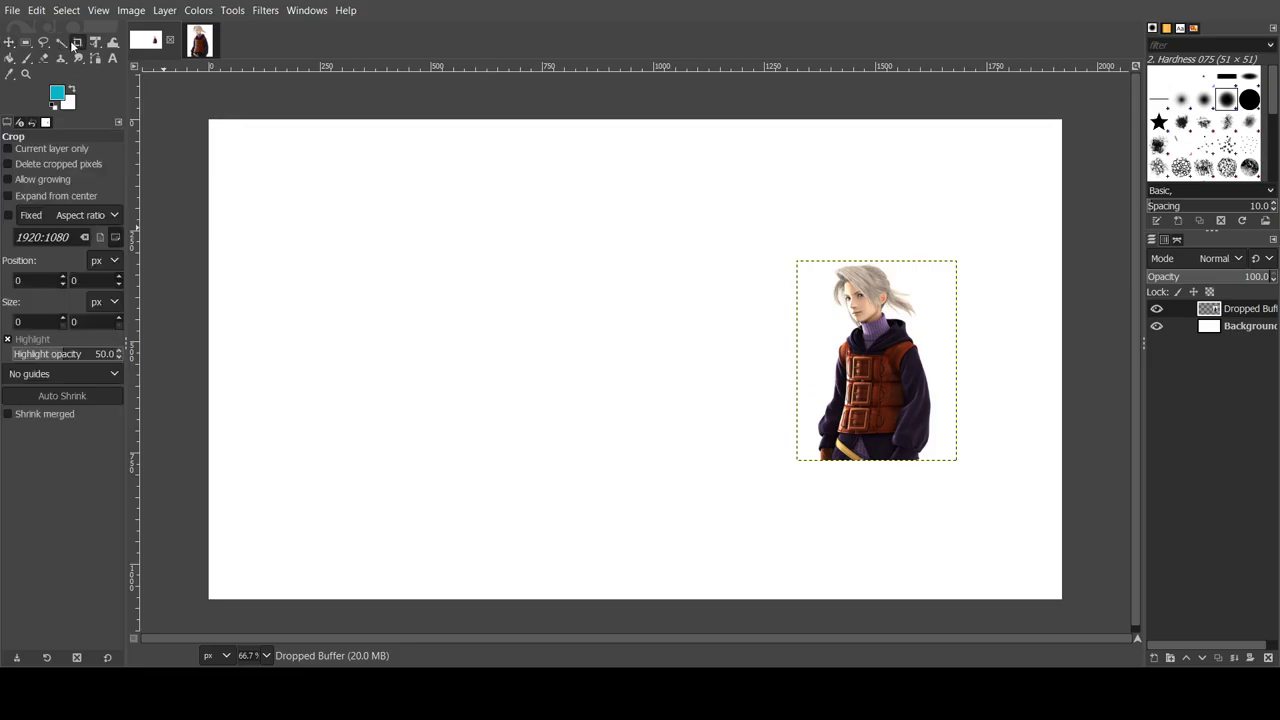
{"action": "left_click", "coordinate": [95, 42]}
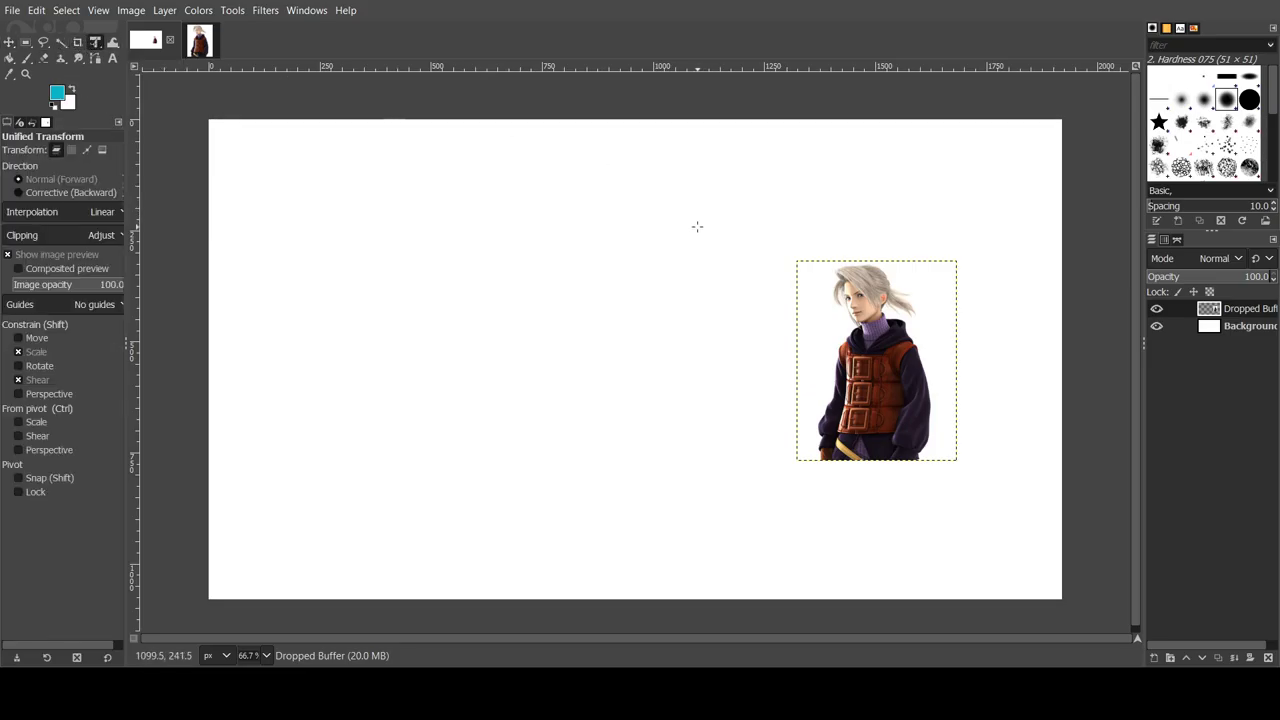
{"action": "left_click", "coordinate": [870, 377]}
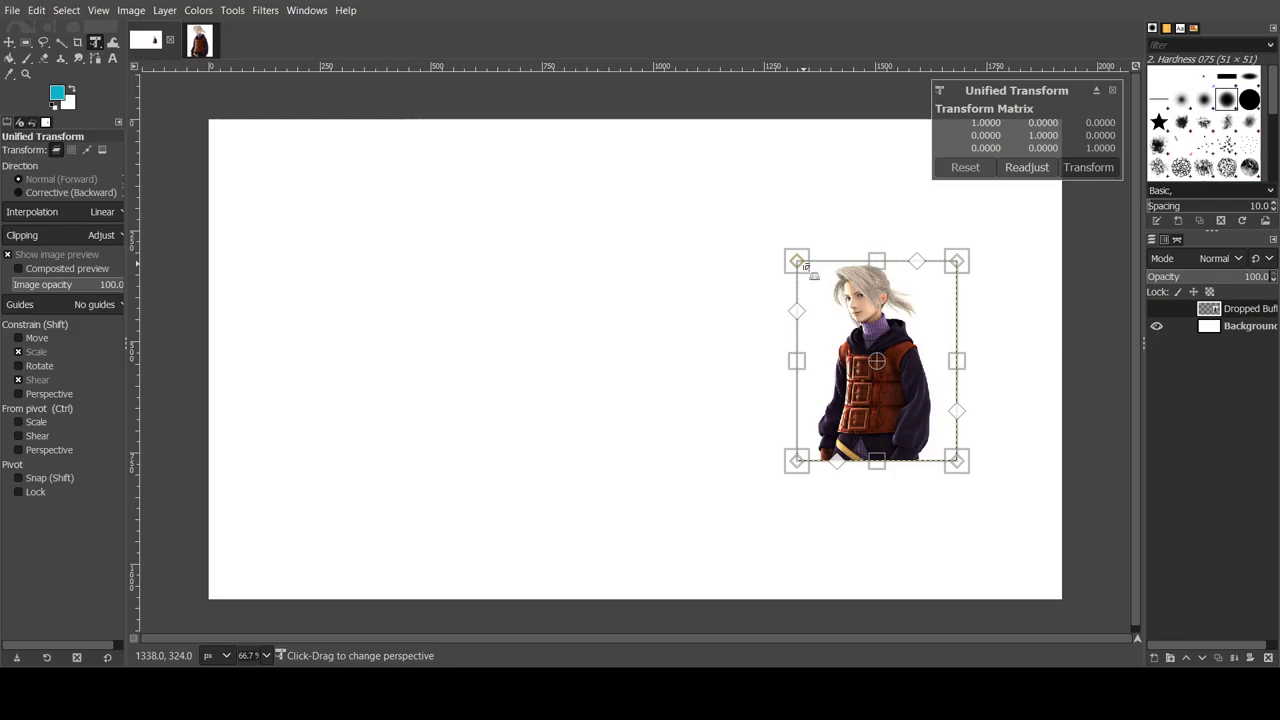
{"action": "left_click_drag", "start_coordinate": [805, 268], "coordinate": [761, 214]}
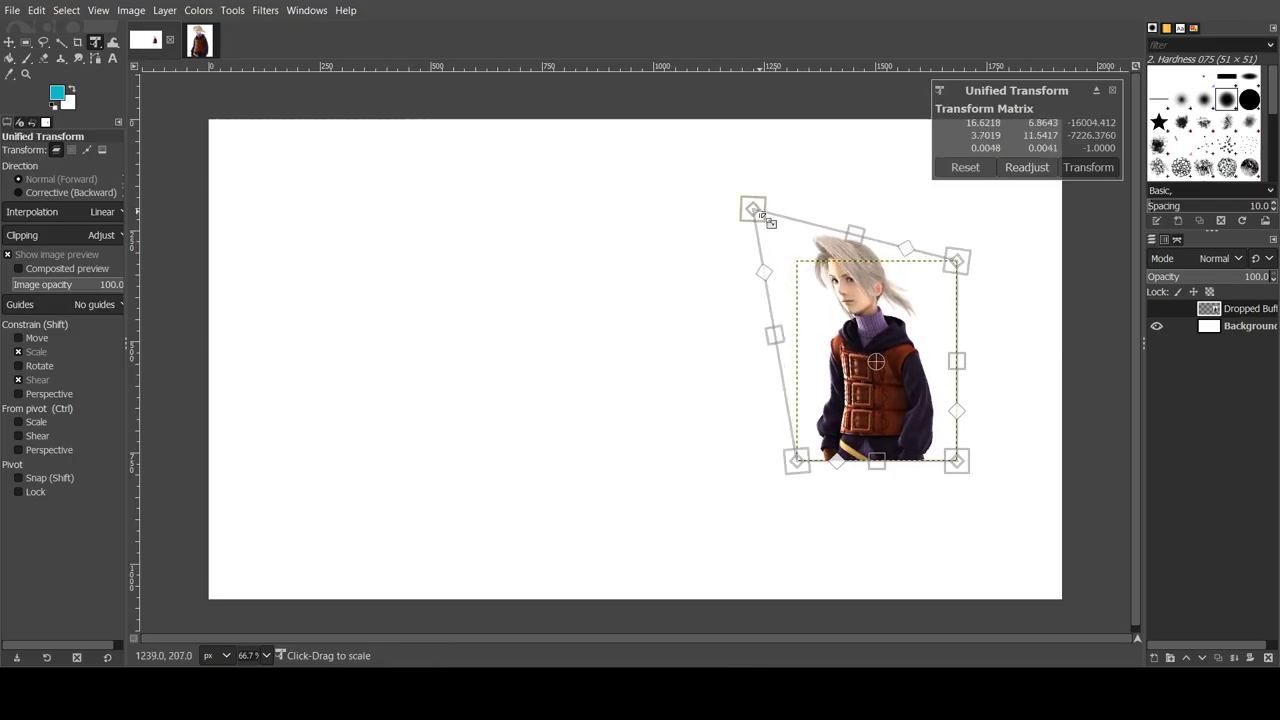
{"action": "left_click", "coordinate": [965, 167]}
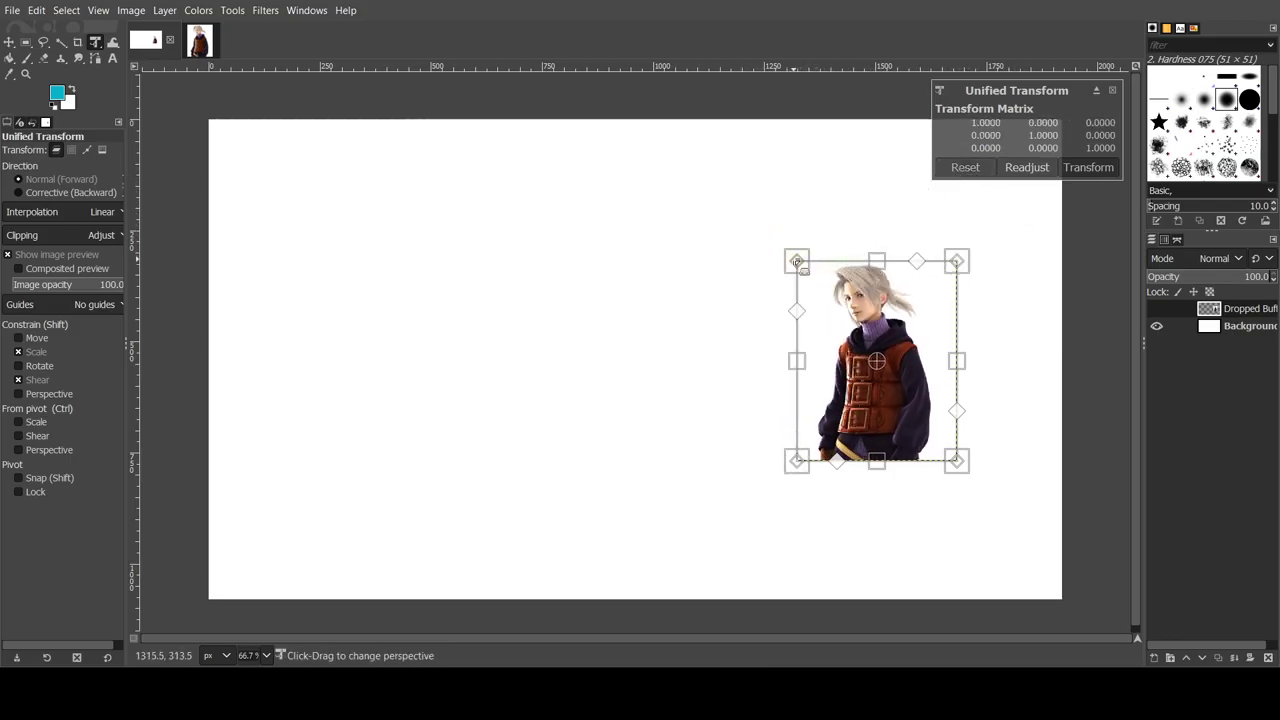
{"action": "left_click_drag", "start_coordinate": [794, 260], "coordinate": [658, 189]}
{"action": "left_click", "coordinate": [972, 167]}
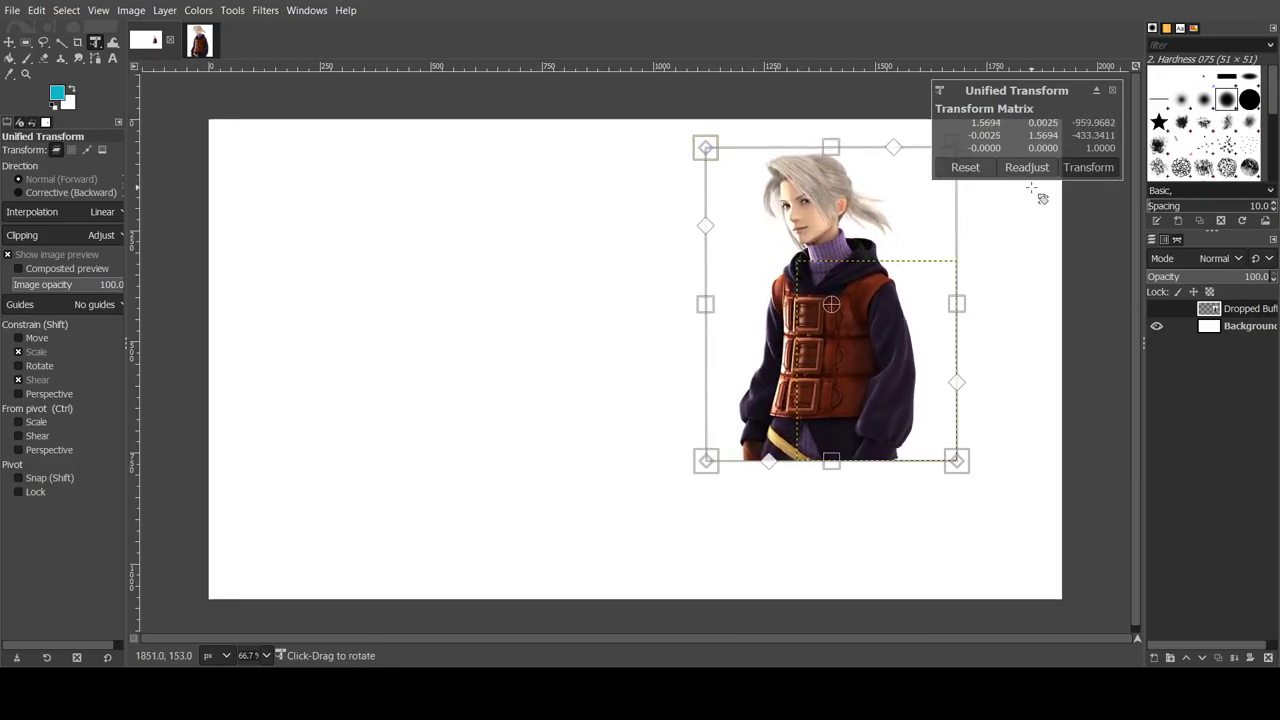
{"action": "left_click", "coordinate": [1084, 168]}
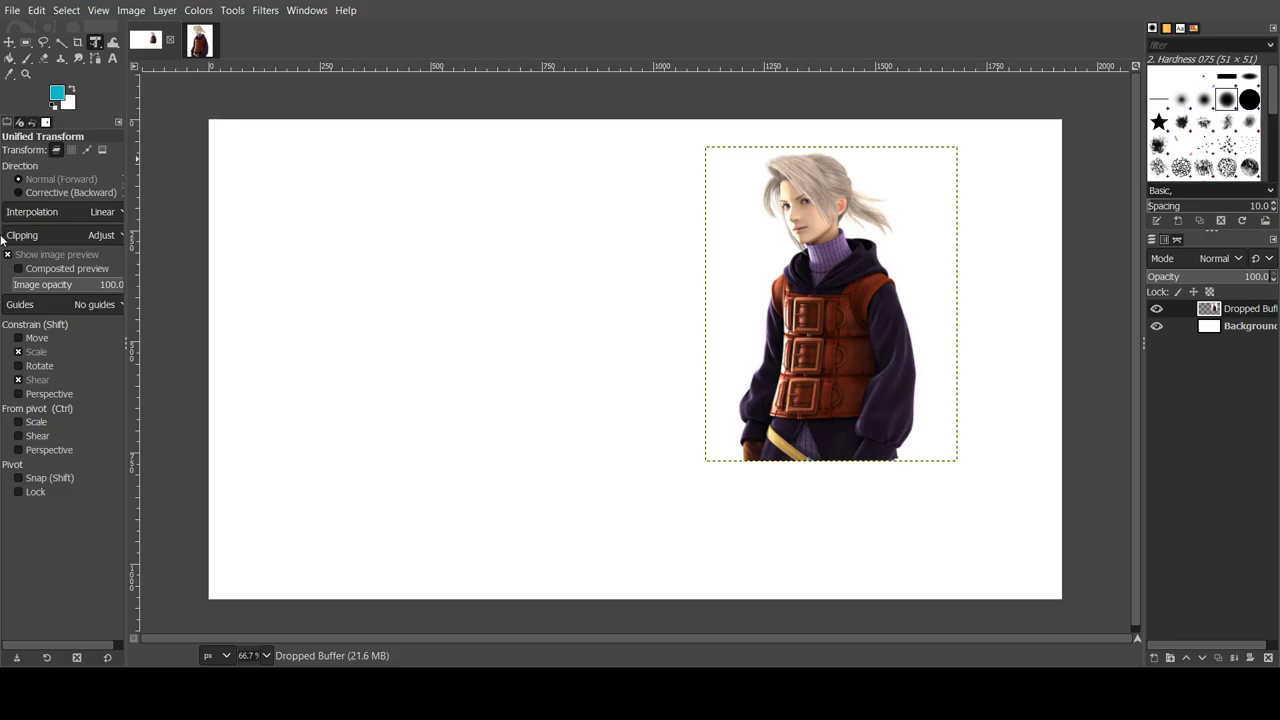
Step: Set up the Paintbrush at size 5 with a near-black foreground colour, and make the Background layer active
{"action": "left_click", "coordinate": [26, 57]}
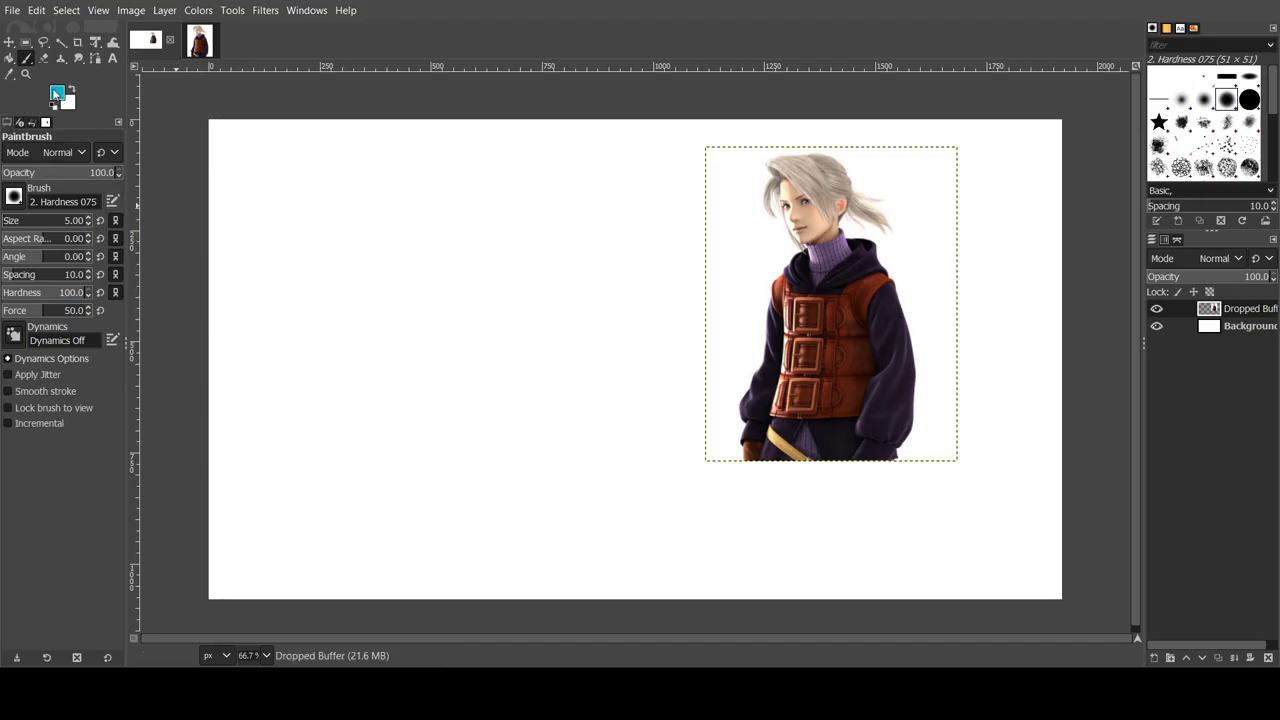
{"action": "key", "text": "d"}
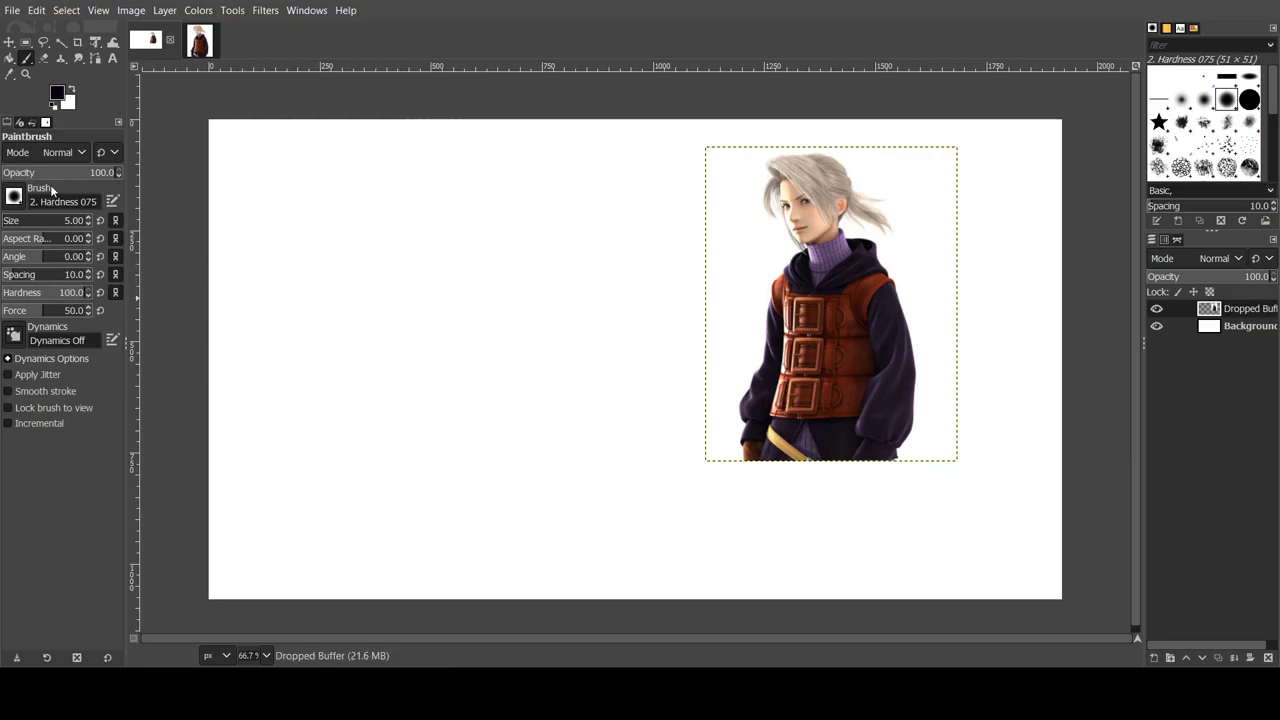
{"action": "left_click", "coordinate": [70, 90]}
{"action": "left_click", "coordinate": [70, 90]}
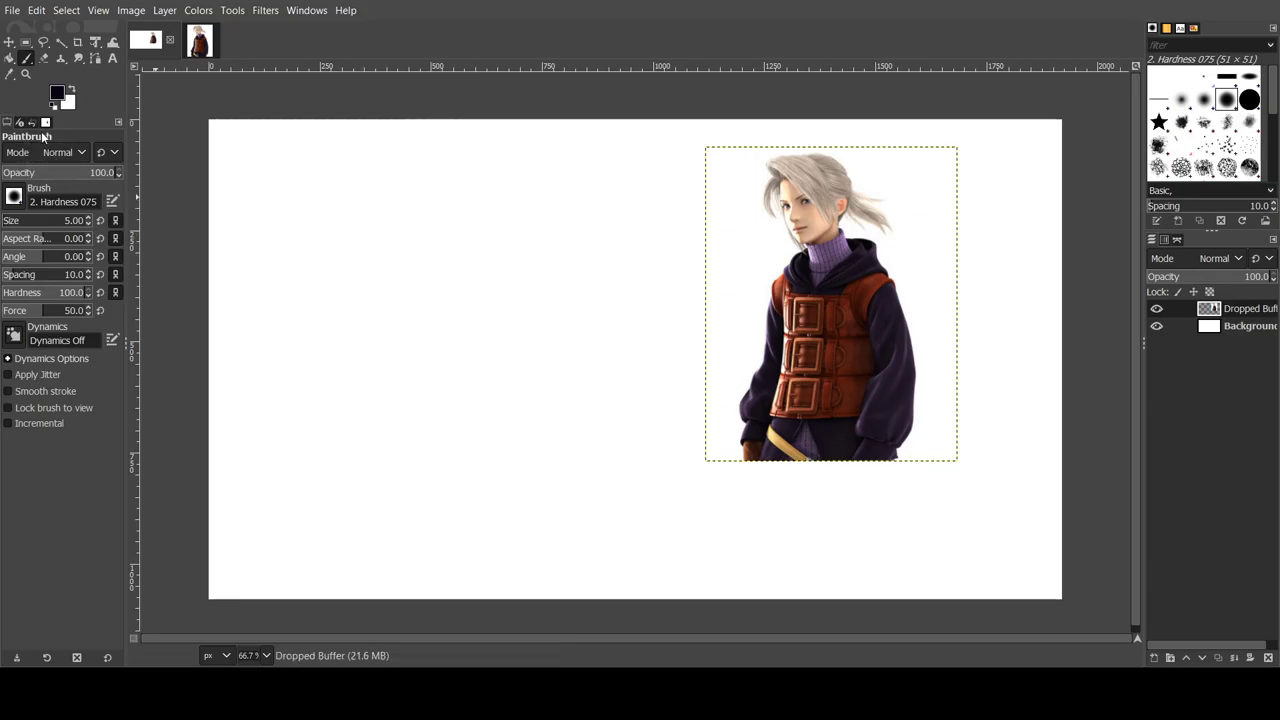
{"action": "left_click", "coordinate": [88, 218]}
{"action": "scroll", "coordinate": [88, 222], "scroll_direction": "up", "scroll_amount": 18}
{"action": "scroll", "coordinate": [86, 225], "scroll_direction": "down", "scroll_amount": 19}
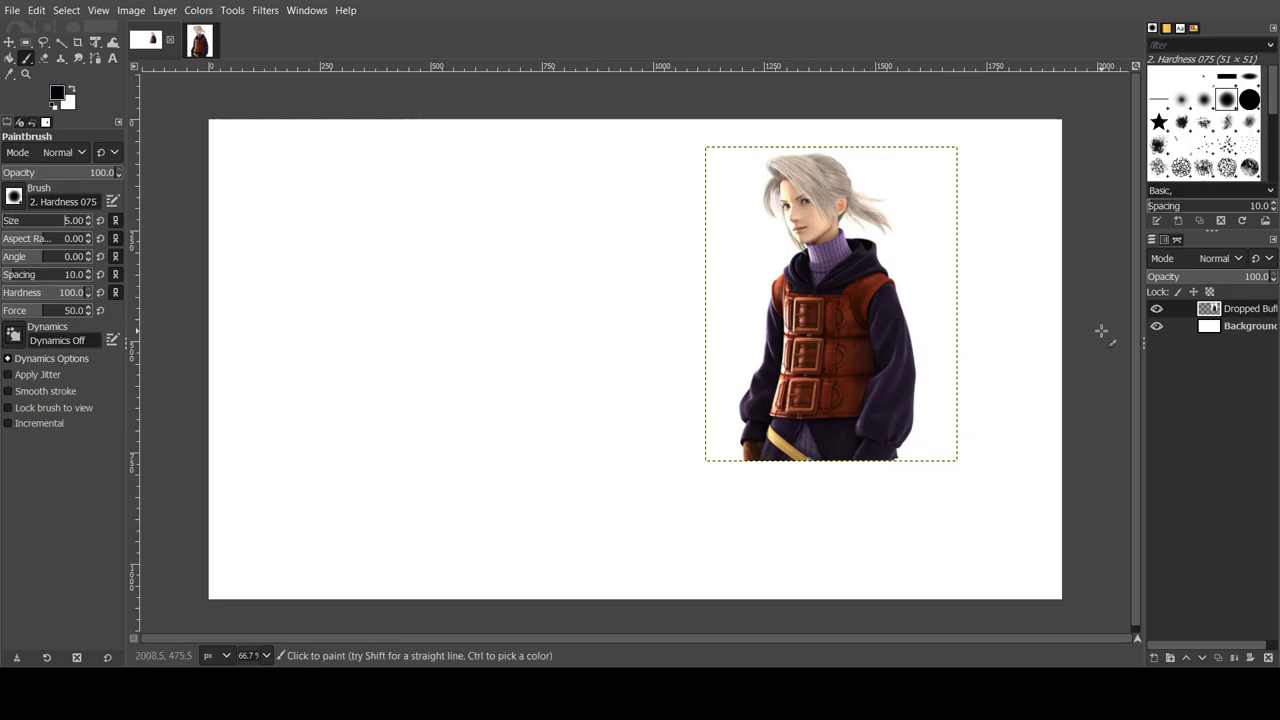
{"action": "left_click", "coordinate": [1225, 326]}
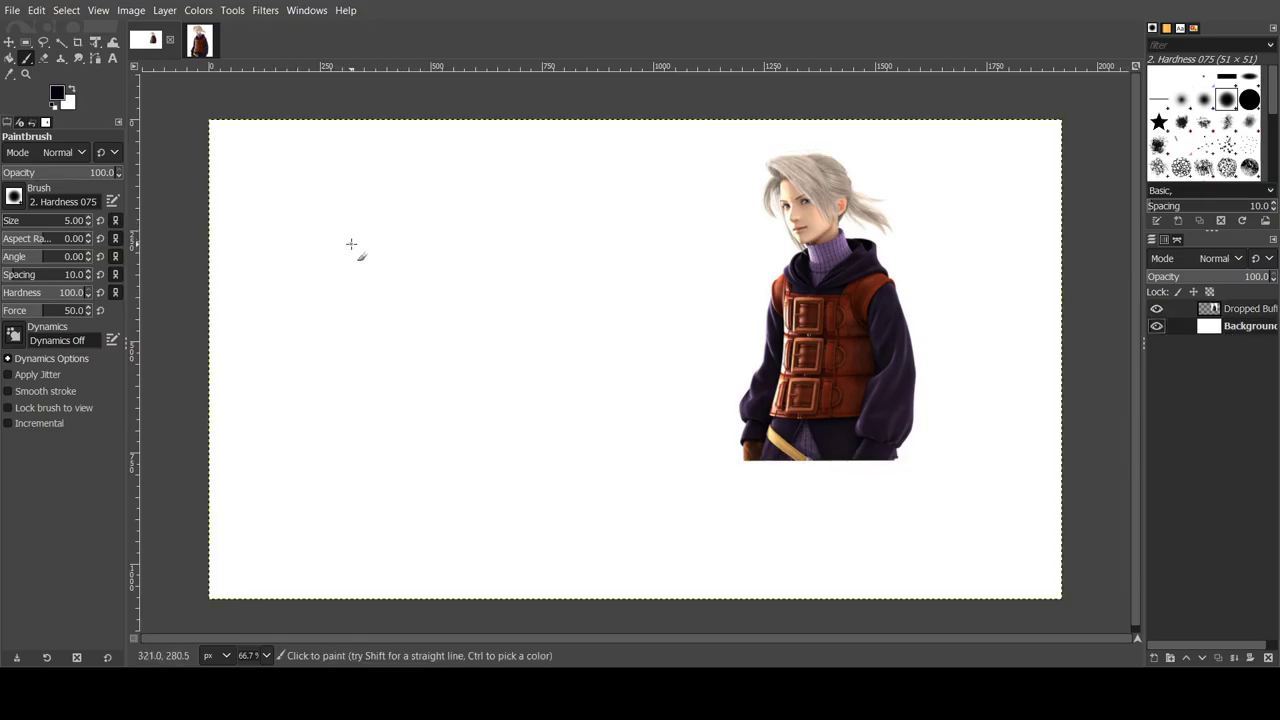
Step: Paint the outline of the character's face and jaw in the canvas's upper left area
{"action": "mouse_move", "coordinate": [340, 252]}
{"action": "left_mouse_down"}
{"action": "mouse_move", "coordinate": [370, 242]}
{"action": "mouse_move", "coordinate": [381, 216]}
{"action": "left_mouse_up"}
{"action": "mouse_move", "coordinate": [331, 250]}
{"action": "left_mouse_down"}
{"action": "mouse_move", "coordinate": [328, 169]}
{"action": "mouse_move", "coordinate": [332, 152]}
{"action": "mouse_move", "coordinate": [355, 147]}
{"action": "left_mouse_up"}
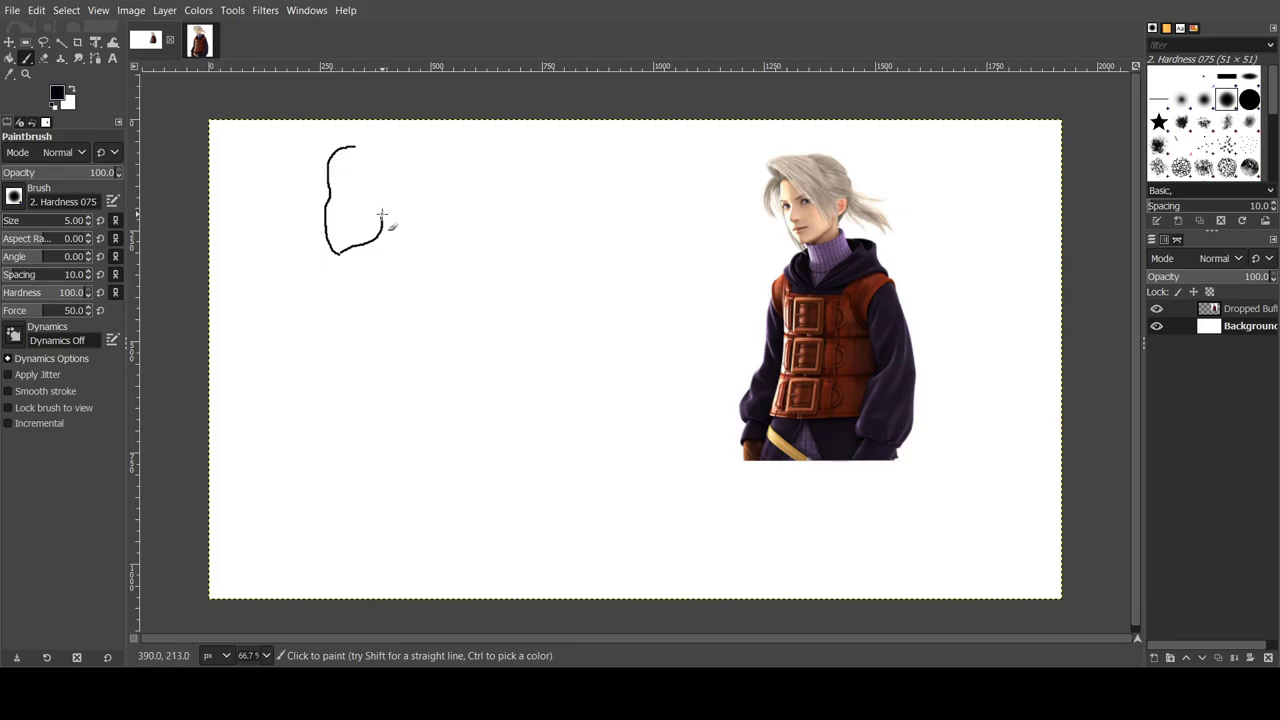
{"action": "mouse_move", "coordinate": [381, 214]}
{"action": "left_mouse_down"}
{"action": "mouse_move", "coordinate": [397, 173]}
{"action": "mouse_move", "coordinate": [404, 181]}
{"action": "left_mouse_up"}
Step: Paint the hair with loose strands sweeping from the top of the head and a ponytail trailing to the right
{"action": "left_click_drag", "start_coordinate": [456, 205], "coordinate": [521, 217]}
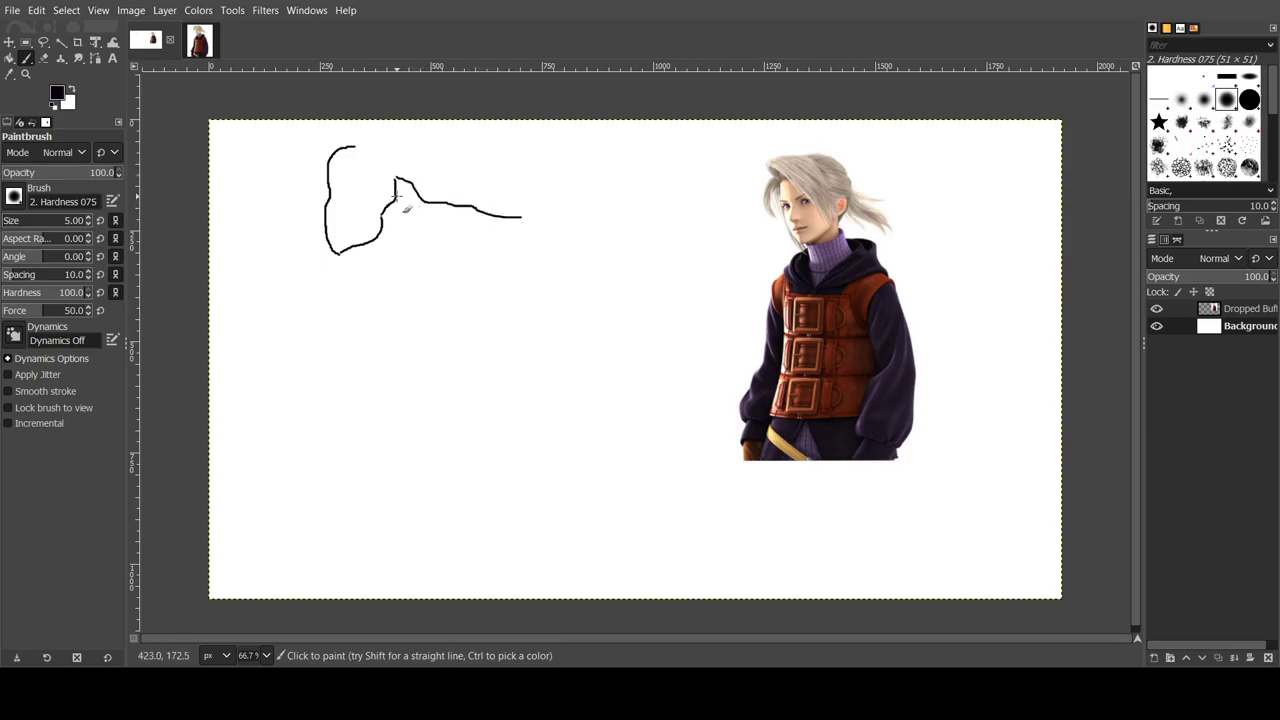
{"action": "left_click_drag", "start_coordinate": [397, 188], "coordinate": [476, 241]}
{"action": "left_click_drag", "start_coordinate": [397, 185], "coordinate": [478, 242]}
{"action": "mouse_move", "coordinate": [424, 218]}
{"action": "left_mouse_down"}
{"action": "mouse_move", "coordinate": [482, 244]}
{"action": "mouse_move", "coordinate": [505, 236]}
{"action": "left_mouse_up"}
{"action": "left_click_drag", "start_coordinate": [421, 186], "coordinate": [468, 214]}
{"action": "left_click_drag", "start_coordinate": [367, 167], "coordinate": [441, 177]}
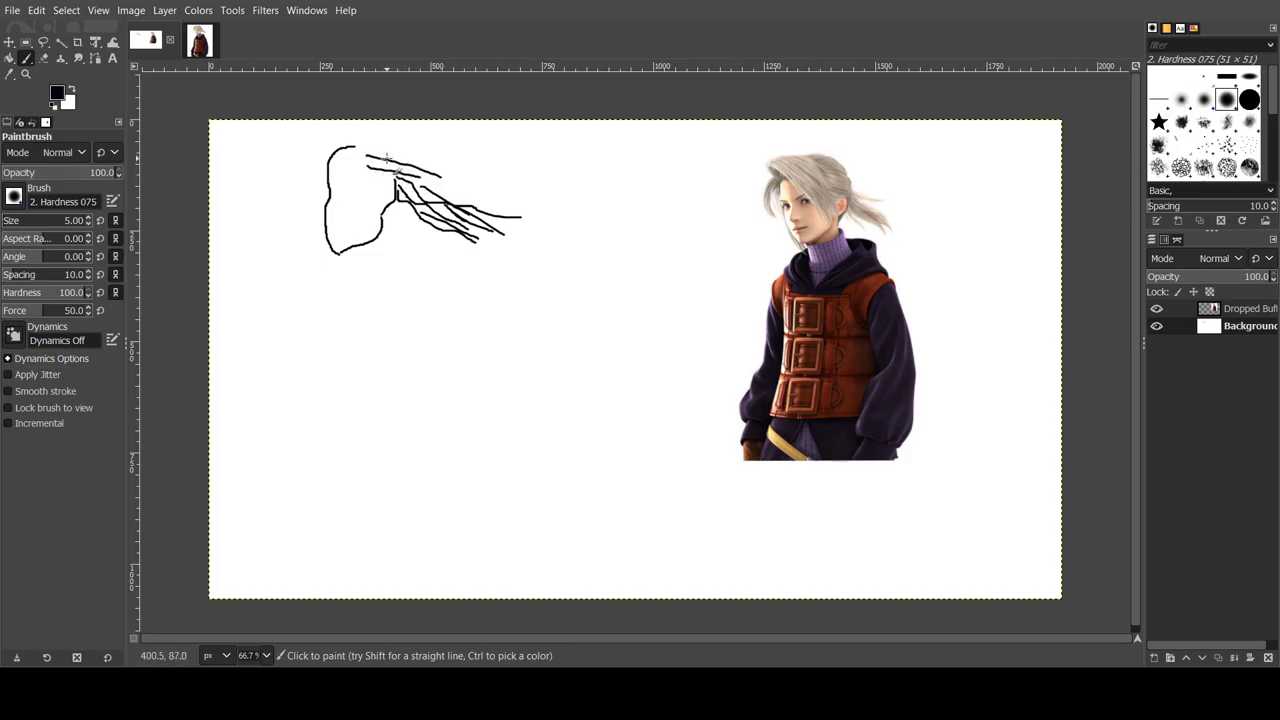
{"action": "left_click_drag", "start_coordinate": [358, 146], "coordinate": [433, 197]}
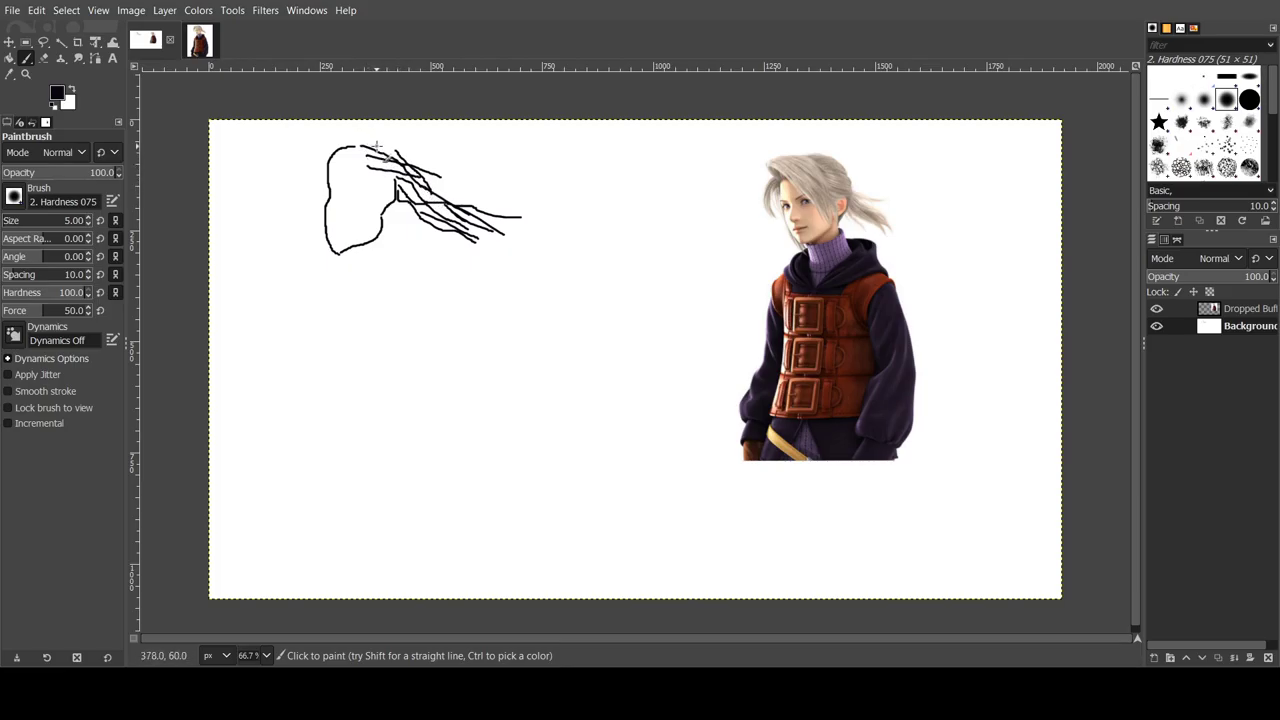
{"action": "mouse_move", "coordinate": [384, 152]}
{"action": "left_mouse_down"}
{"action": "mouse_move", "coordinate": [327, 137]}
{"action": "mouse_move", "coordinate": [386, 197]}
{"action": "left_mouse_up"}
{"action": "mouse_move", "coordinate": [341, 131]}
{"action": "left_mouse_down"}
{"action": "mouse_move", "coordinate": [375, 150]}
{"action": "mouse_move", "coordinate": [405, 217]}
{"action": "left_mouse_up"}
{"action": "mouse_move", "coordinate": [335, 131]}
{"action": "left_mouse_down"}
{"action": "mouse_move", "coordinate": [377, 157]}
{"action": "mouse_move", "coordinate": [404, 216]}
{"action": "left_mouse_up"}
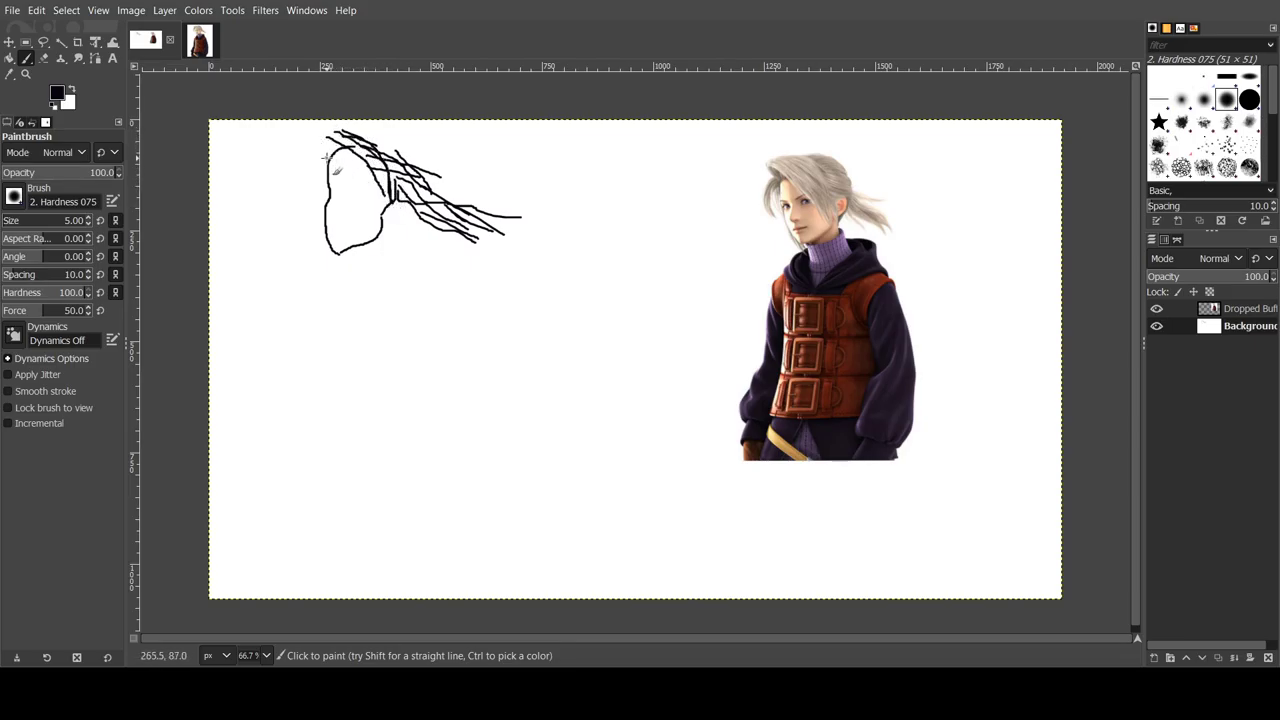
{"action": "mouse_move", "coordinate": [325, 158]}
{"action": "left_mouse_down"}
{"action": "mouse_move", "coordinate": [302, 188]}
{"action": "mouse_move", "coordinate": [338, 174]}
{"action": "mouse_move", "coordinate": [322, 166]}
{"action": "mouse_move", "coordinate": [317, 184]}
{"action": "mouse_move", "coordinate": [330, 140]}
{"action": "mouse_move", "coordinate": [338, 172]}
{"action": "mouse_move", "coordinate": [344, 144]}
{"action": "mouse_move", "coordinate": [332, 142]}
{"action": "mouse_move", "coordinate": [330, 156]}
{"action": "mouse_move", "coordinate": [356, 156]}
{"action": "mouse_move", "coordinate": [350, 130]}
{"action": "mouse_move", "coordinate": [336, 145]}
{"action": "mouse_move", "coordinate": [392, 165]}
{"action": "mouse_move", "coordinate": [370, 149]}
{"action": "mouse_move", "coordinate": [366, 190]}
{"action": "mouse_move", "coordinate": [382, 212]}
{"action": "mouse_move", "coordinate": [346, 152]}
{"action": "mouse_move", "coordinate": [379, 182]}
{"action": "left_mouse_up"}
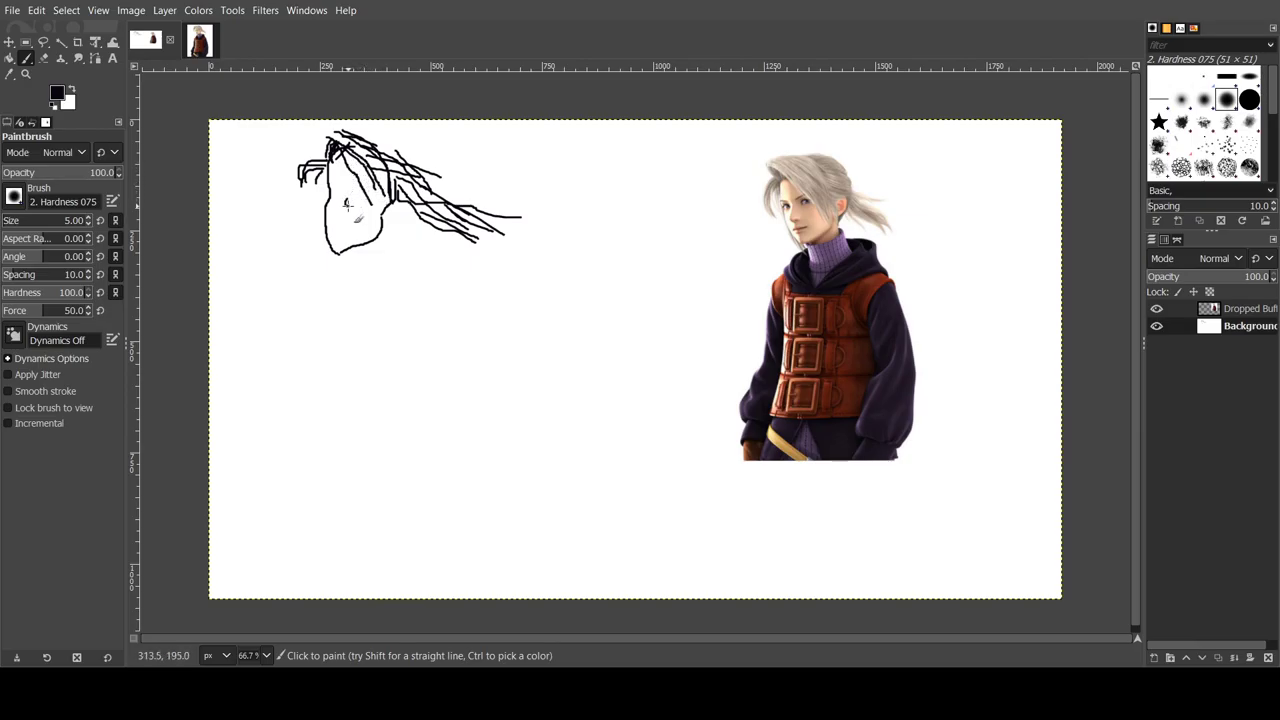
Step: Paint the nose, eyes and mouth on the face, and add pointed ears on both sides of the head
{"action": "left_click_drag", "start_coordinate": [345, 195], "coordinate": [346, 200]}
{"action": "mouse_move", "coordinate": [335, 188]}
{"action": "left_mouse_down"}
{"action": "mouse_move", "coordinate": [364, 196]}
{"action": "mouse_move", "coordinate": [356, 186]}
{"action": "left_mouse_up"}
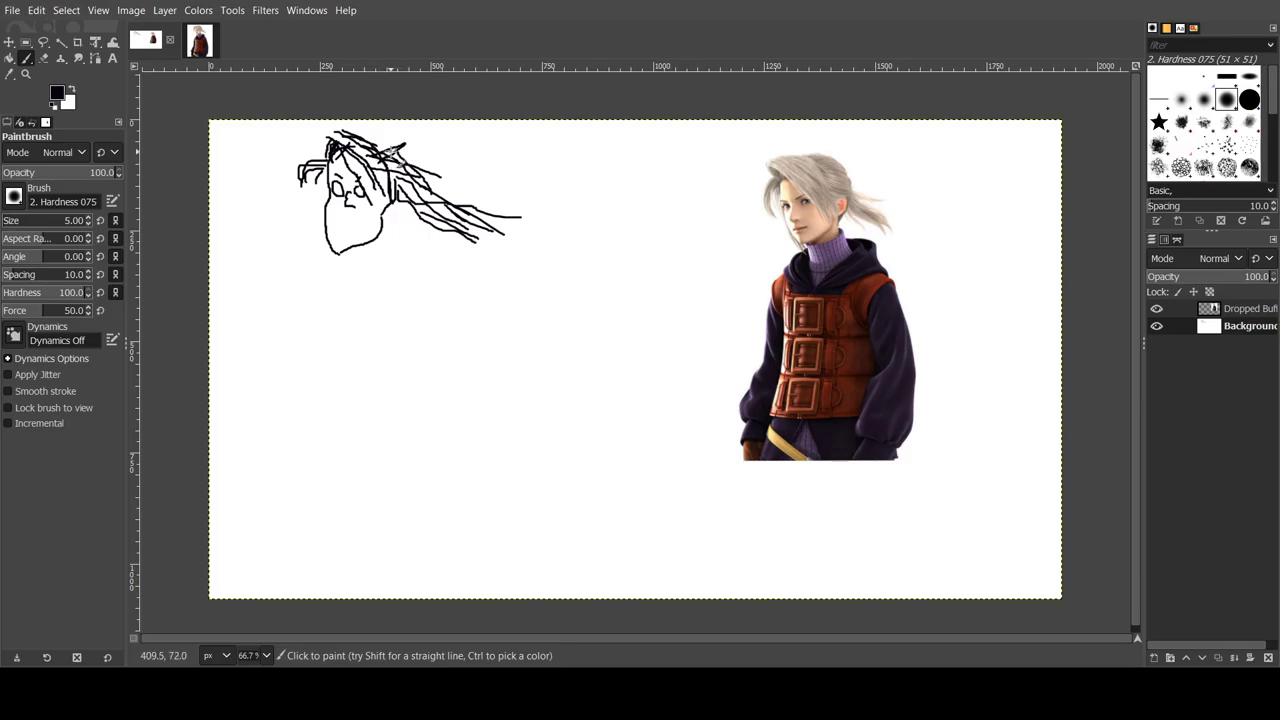
{"action": "mouse_move", "coordinate": [384, 155]}
{"action": "left_mouse_down"}
{"action": "mouse_move", "coordinate": [425, 137]}
{"action": "mouse_move", "coordinate": [395, 164]}
{"action": "left_mouse_up"}
{"action": "left_click_drag", "start_coordinate": [316, 148], "coordinate": [291, 142]}
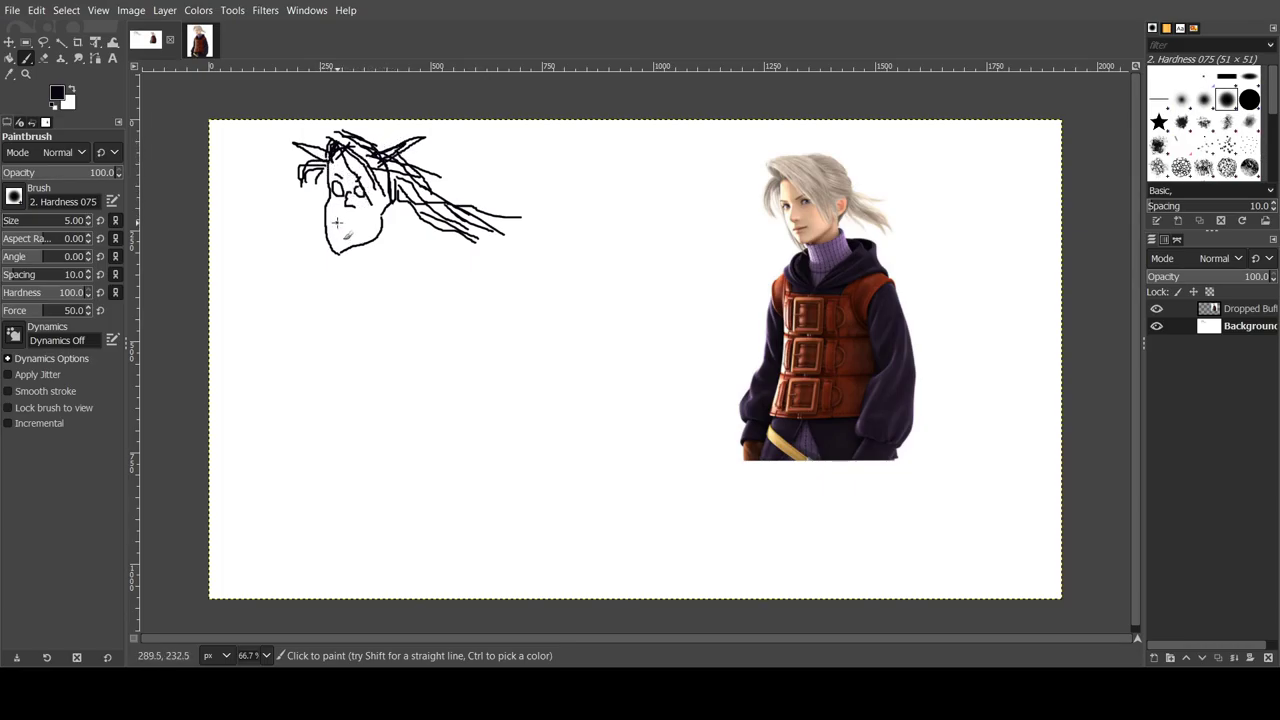
{"action": "mouse_move", "coordinate": [338, 221]}
{"action": "left_mouse_down"}
{"action": "mouse_move", "coordinate": [358, 222]}
{"action": "mouse_move", "coordinate": [336, 226]}
{"action": "mouse_move", "coordinate": [342, 236]}
{"action": "mouse_move", "coordinate": [365, 229]}
{"action": "left_mouse_up"}
Step: Paint the neck and the ribbed turtleneck collar with vertical lines below the chin
{"action": "mouse_move", "coordinate": [349, 257]}
{"action": "left_mouse_down"}
{"action": "mouse_move", "coordinate": [339, 281]}
{"action": "mouse_move", "coordinate": [345, 263]}
{"action": "mouse_move", "coordinate": [360, 272]}
{"action": "mouse_move", "coordinate": [384, 252]}
{"action": "left_mouse_up"}
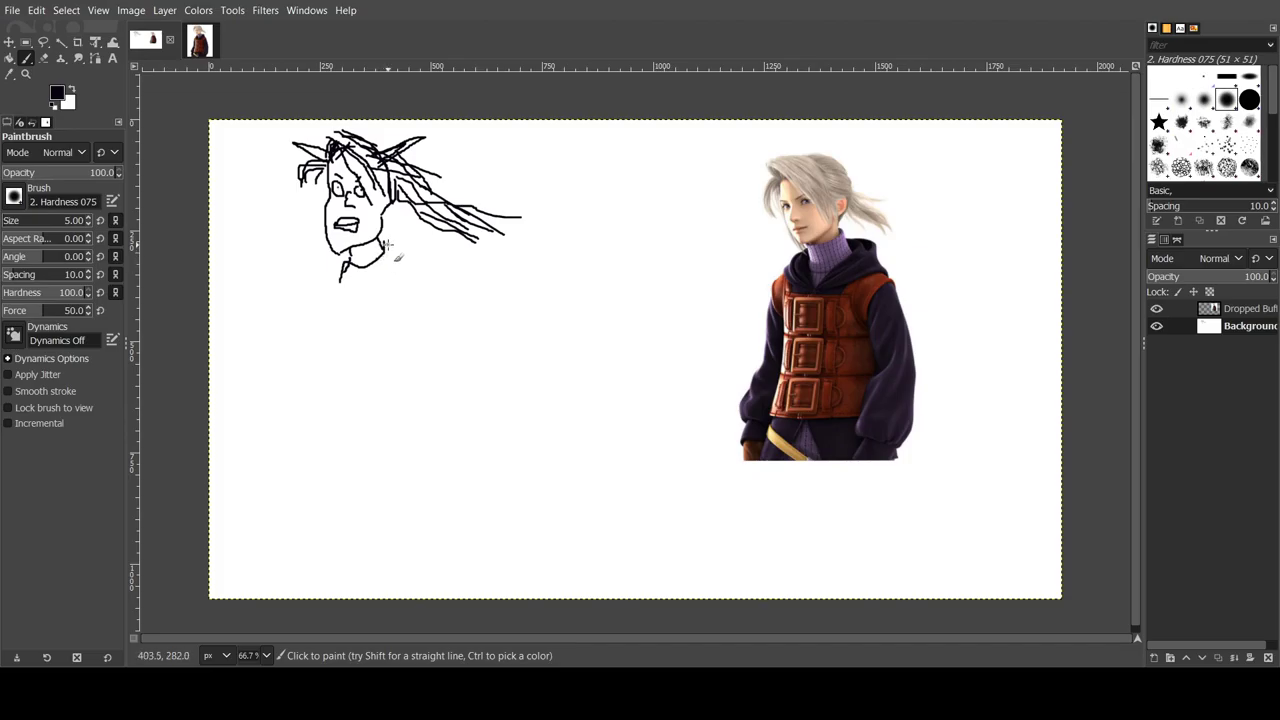
{"action": "left_click_drag", "start_coordinate": [382, 244], "coordinate": [393, 279]}
{"action": "mouse_move", "coordinate": [346, 293]}
{"action": "left_mouse_down"}
{"action": "mouse_move", "coordinate": [347, 315]}
{"action": "mouse_move", "coordinate": [369, 301]}
{"action": "left_mouse_up"}
{"action": "left_click_drag", "start_coordinate": [355, 301], "coordinate": [356, 271]}
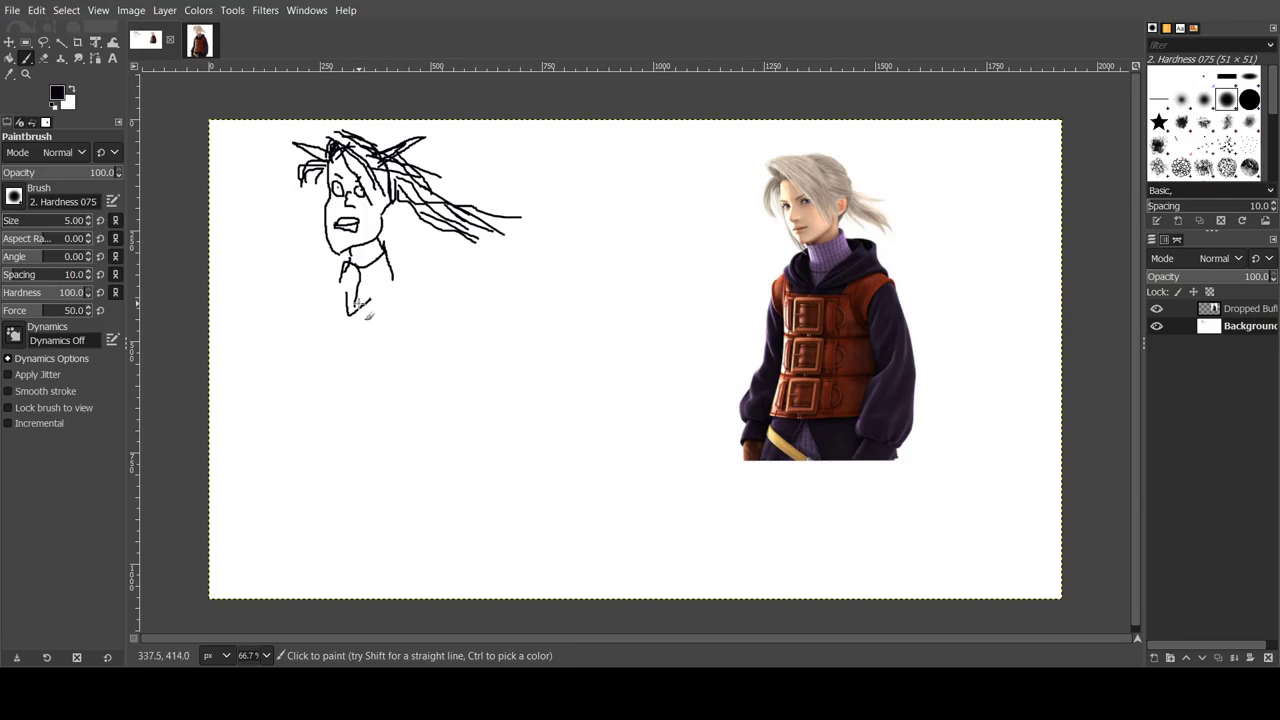
{"action": "mouse_move", "coordinate": [366, 294]}
{"action": "left_mouse_down"}
{"action": "mouse_move", "coordinate": [368, 258]}
{"action": "mouse_move", "coordinate": [387, 260]}
{"action": "mouse_move", "coordinate": [385, 248]}
{"action": "left_mouse_up"}
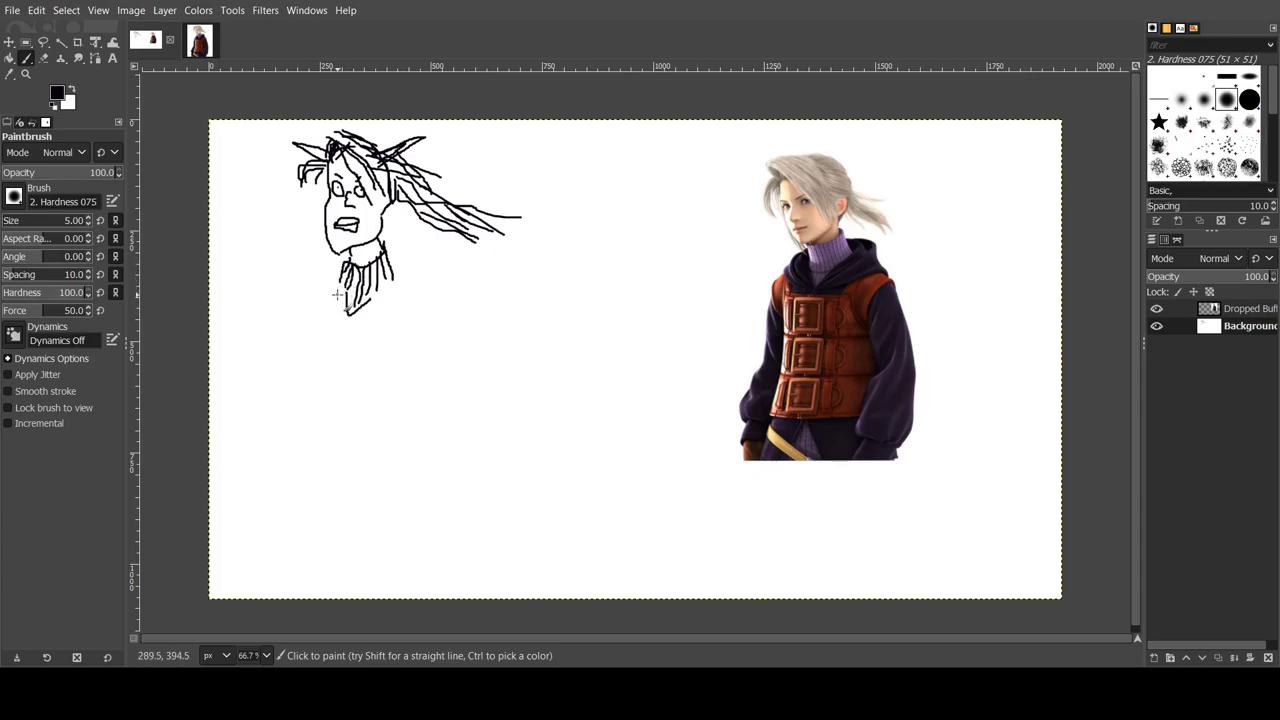
{"action": "left_click_drag", "start_coordinate": [337, 301], "coordinate": [342, 258]}
{"action": "mouse_move", "coordinate": [366, 313]}
{"action": "left_mouse_down"}
{"action": "mouse_move", "coordinate": [403, 306]}
{"action": "mouse_move", "coordinate": [414, 280]}
{"action": "mouse_move", "coordinate": [400, 264]}
{"action": "left_mouse_up"}
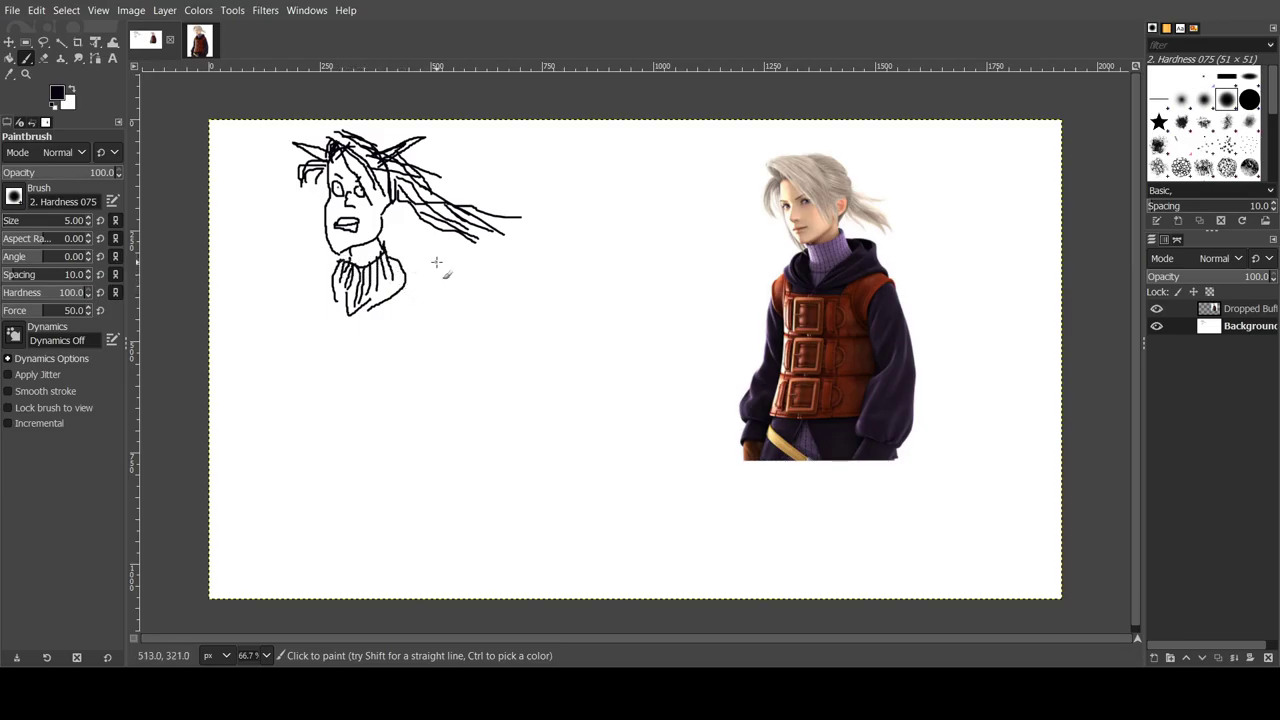
Step: Paint the curved folds of the hood around the turtleneck collar
{"action": "mouse_move", "coordinate": [385, 248]}
{"action": "left_mouse_down"}
{"action": "mouse_move", "coordinate": [415, 262]}
{"action": "mouse_move", "coordinate": [419, 294]}
{"action": "mouse_move", "coordinate": [389, 310]}
{"action": "left_mouse_up"}
{"action": "mouse_move", "coordinate": [387, 240]}
{"action": "left_mouse_down"}
{"action": "mouse_move", "coordinate": [418, 241]}
{"action": "mouse_move", "coordinate": [426, 272]}
{"action": "mouse_move", "coordinate": [397, 320]}
{"action": "mouse_move", "coordinate": [375, 320]}
{"action": "mouse_move", "coordinate": [371, 304]}
{"action": "left_mouse_up"}
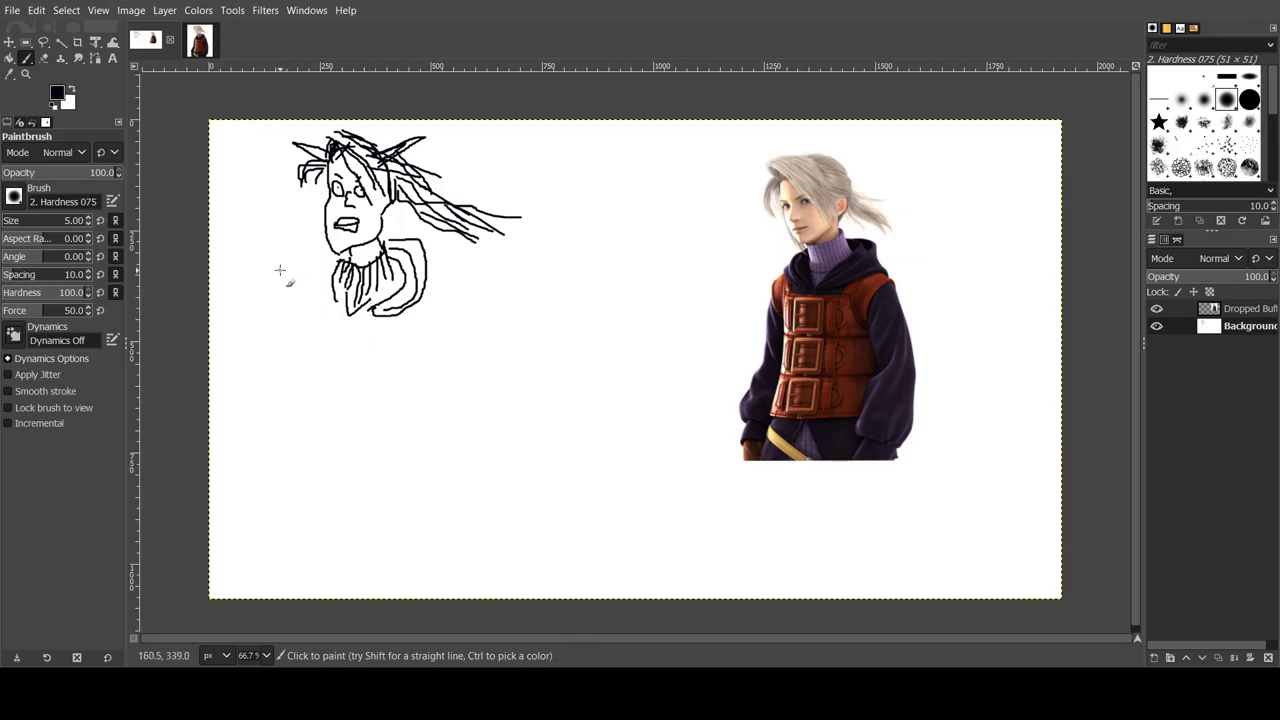
{"action": "mouse_move", "coordinate": [338, 262]}
{"action": "left_mouse_down"}
{"action": "mouse_move", "coordinate": [314, 284]}
{"action": "mouse_move", "coordinate": [337, 311]}
{"action": "left_mouse_up"}
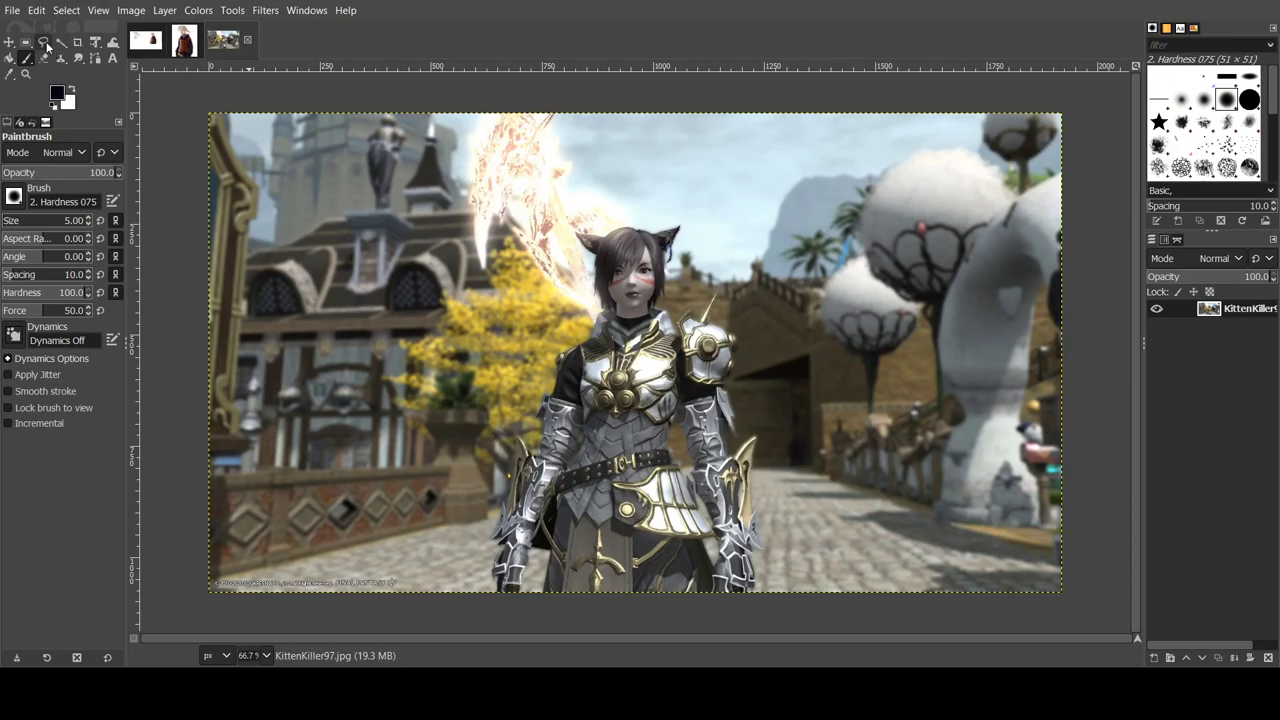
Step: Create a free selection around the cat-eared character's head in KittenKiller97.jpg, tracing the chin, hair and ears
{"action": "left_click", "coordinate": [44, 44]}
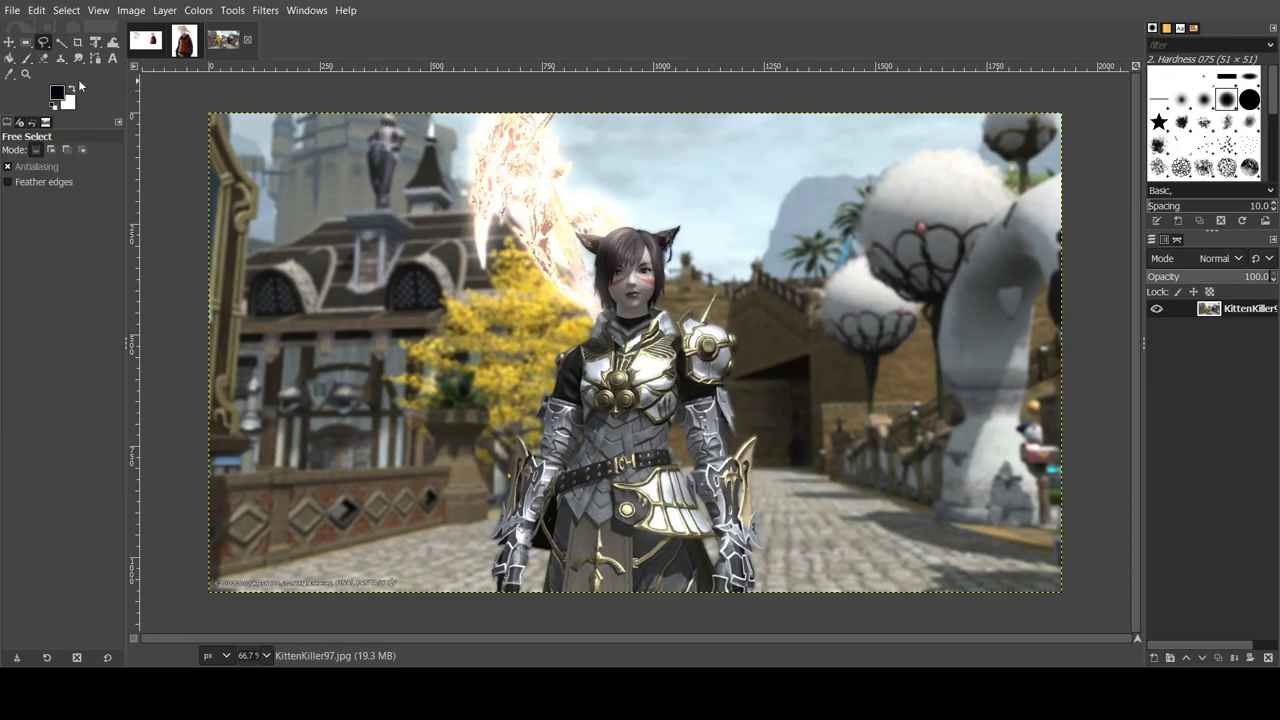
{"action": "left_click", "coordinate": [26, 74]}
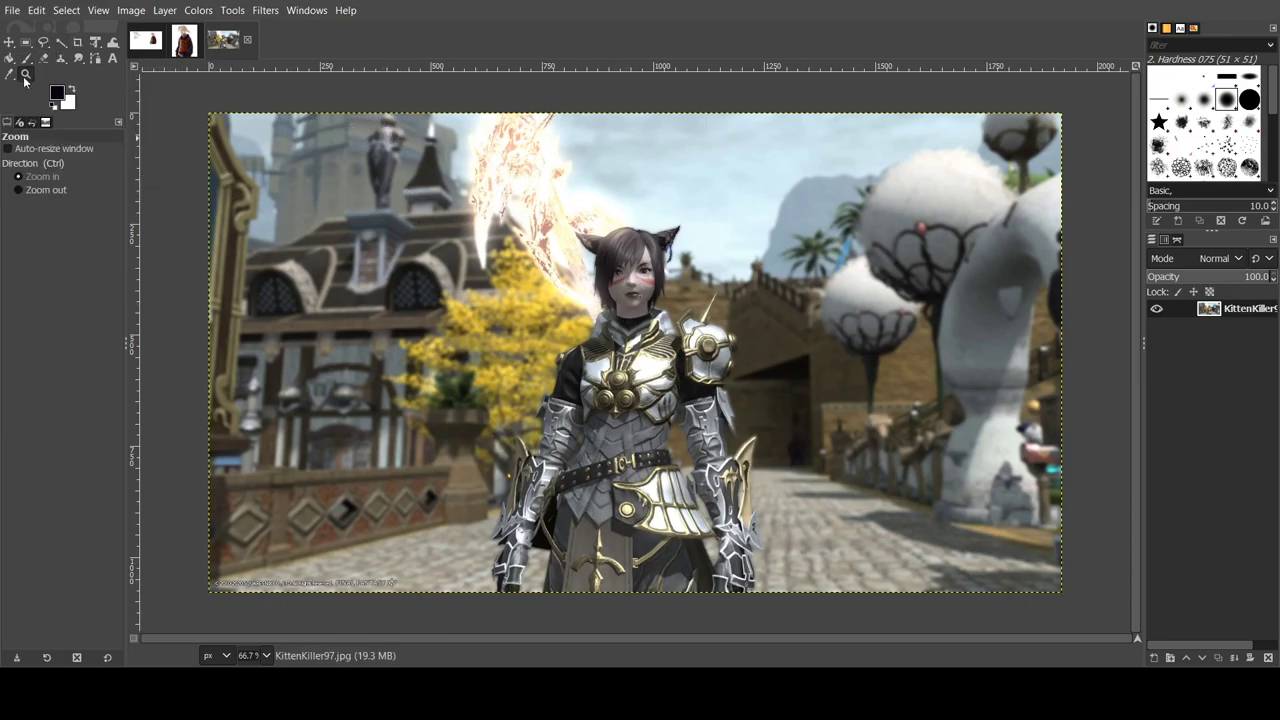
{"action": "left_click", "coordinate": [597, 268]}
{"action": "left_click", "coordinate": [598, 270]}
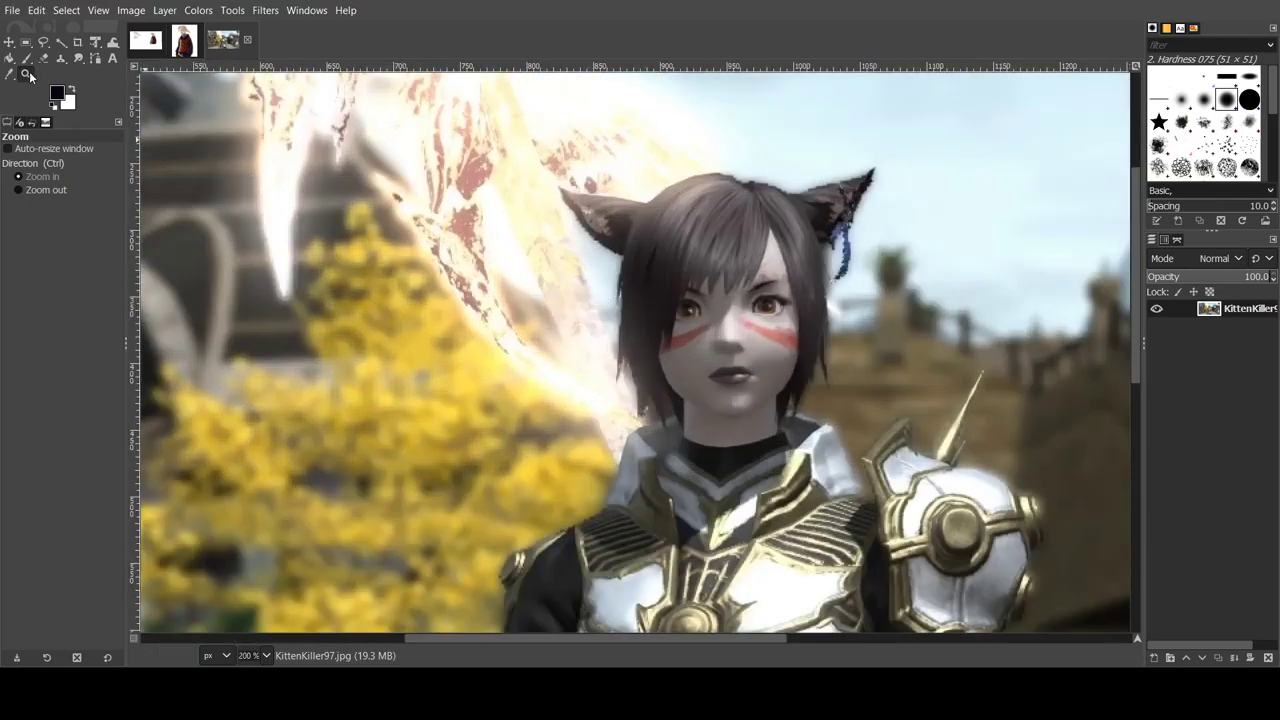
{"action": "left_click", "coordinate": [44, 44]}
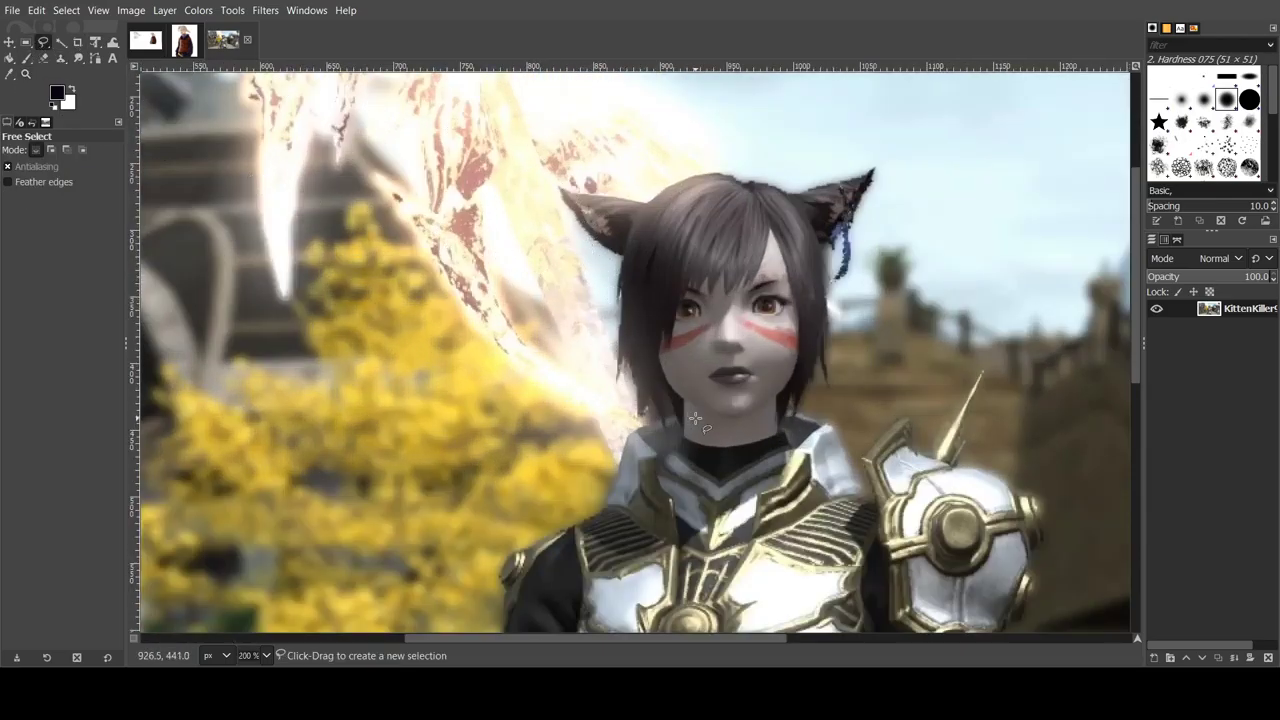
{"action": "left_click", "coordinate": [743, 428]}
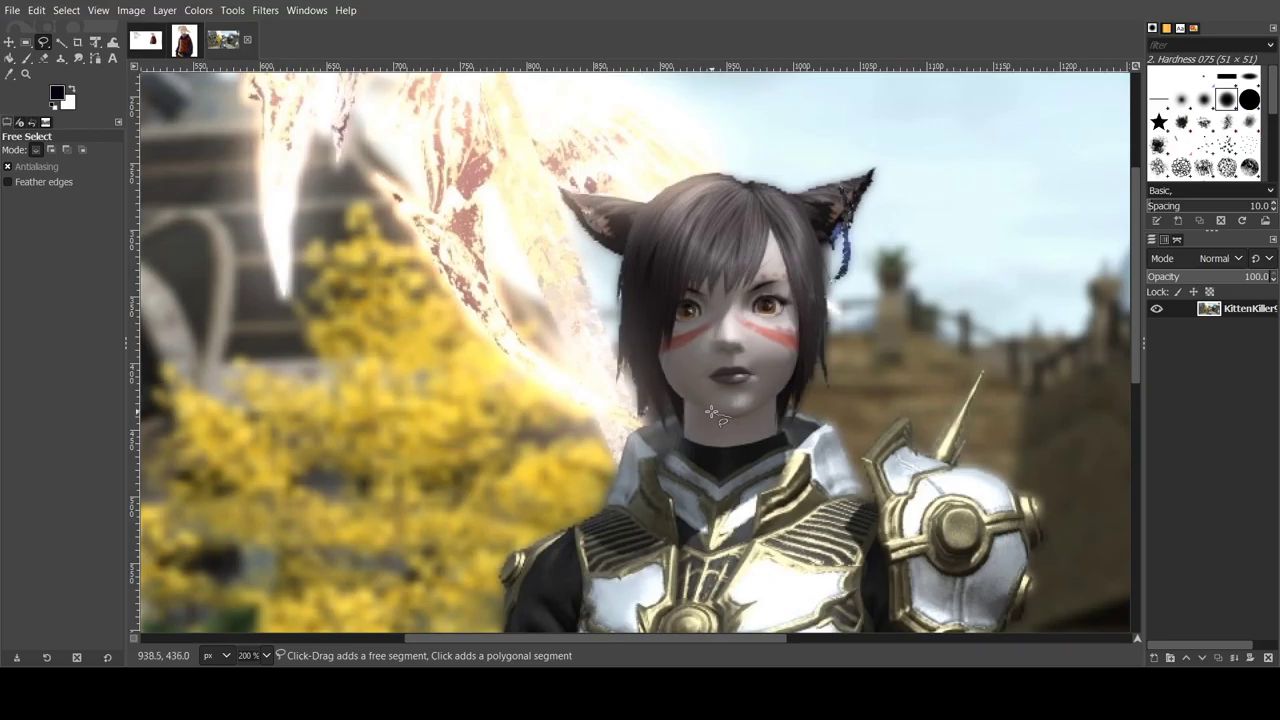
{"action": "mouse_move", "coordinate": [711, 413]}
{"action": "left_mouse_down"}
{"action": "mouse_move", "coordinate": [670, 396]}
{"action": "mouse_move", "coordinate": [654, 352]}
{"action": "mouse_move", "coordinate": [625, 362]}
{"action": "mouse_move", "coordinate": [615, 384]}
{"action": "mouse_move", "coordinate": [622, 275]}
{"action": "mouse_move", "coordinate": [557, 186]}
{"action": "mouse_move", "coordinate": [649, 197]}
{"action": "mouse_move", "coordinate": [711, 172]}
{"action": "mouse_move", "coordinate": [816, 189]}
{"action": "mouse_move", "coordinate": [877, 167]}
{"action": "mouse_move", "coordinate": [849, 227]}
{"action": "mouse_move", "coordinate": [849, 288]}
{"action": "mouse_move", "coordinate": [840, 240]}
{"action": "mouse_move", "coordinate": [830, 262]}
{"action": "mouse_move", "coordinate": [830, 372]}
{"action": "mouse_move", "coordinate": [798, 406]}
{"action": "mouse_move", "coordinate": [731, 418]}
{"action": "left_mouse_up"}
{"action": "key", "text": "Return"}
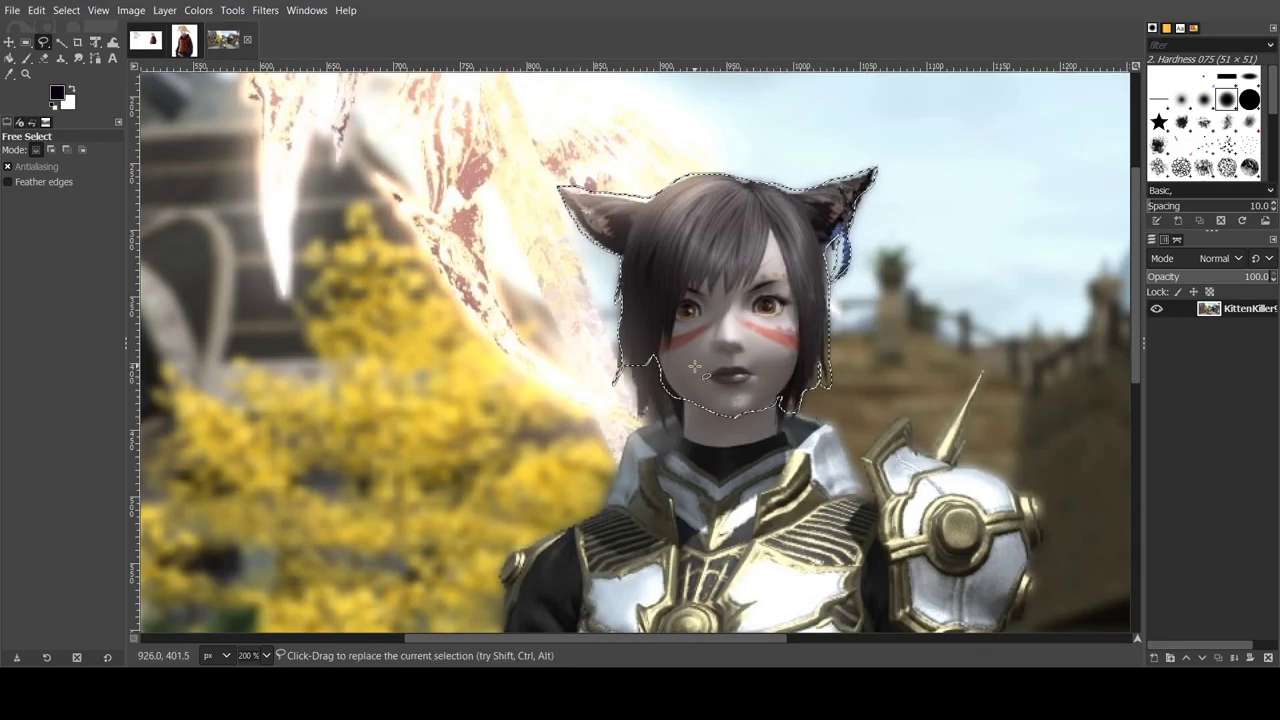
Step: Cut the selected cat-eared head from the screenshot and paste it into the image with the hand-drawn character
{"action": "key", "text": "ctrl+x"}
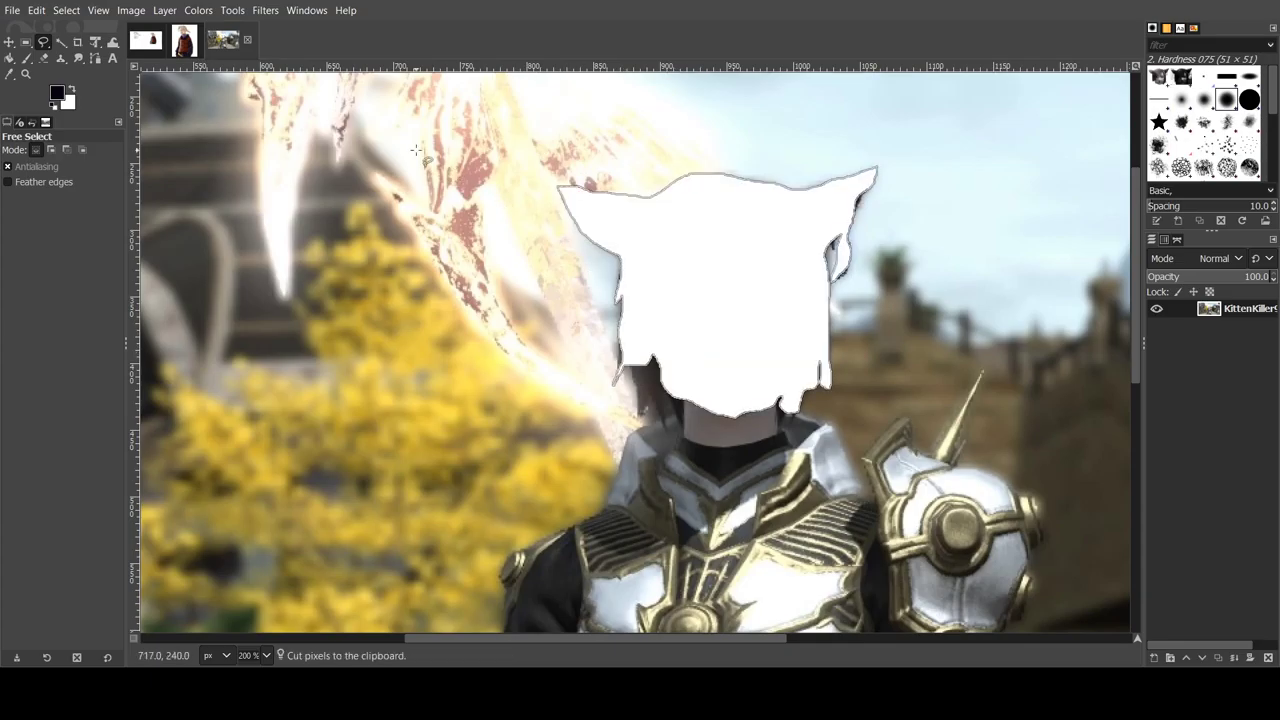
{"action": "key", "text": "alt+1"}
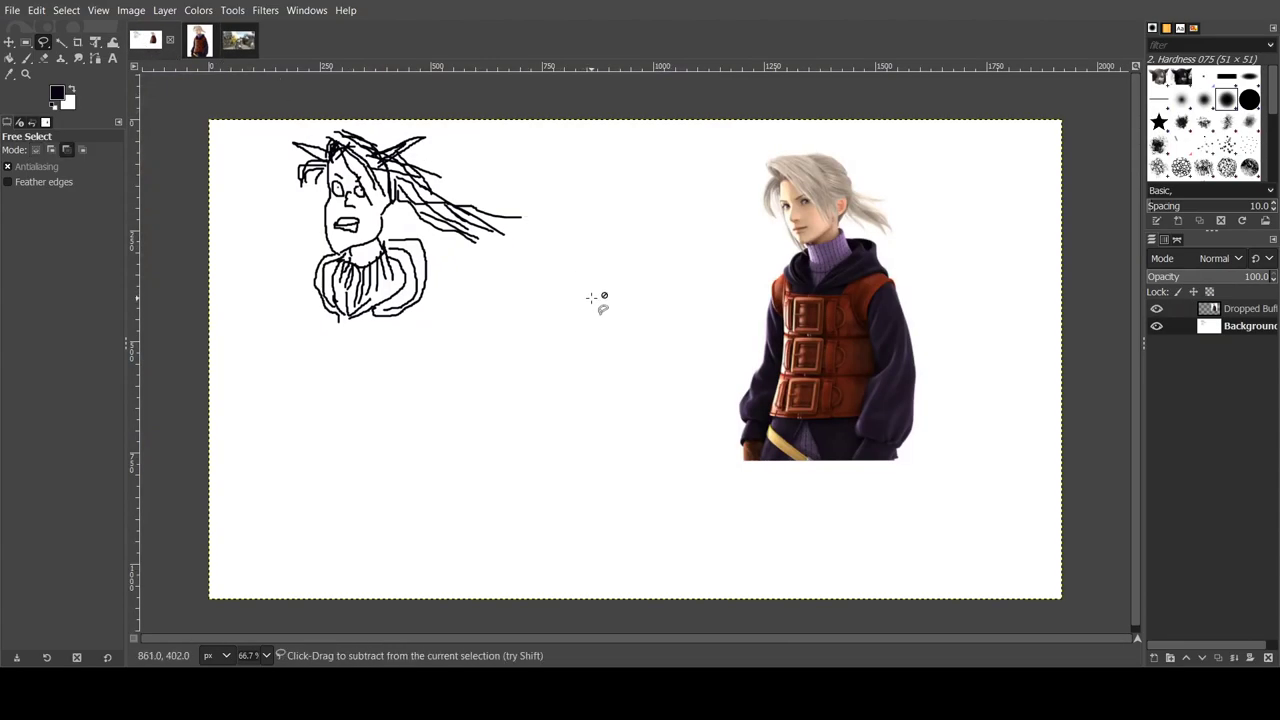
{"action": "key", "text": "ctrl+v"}
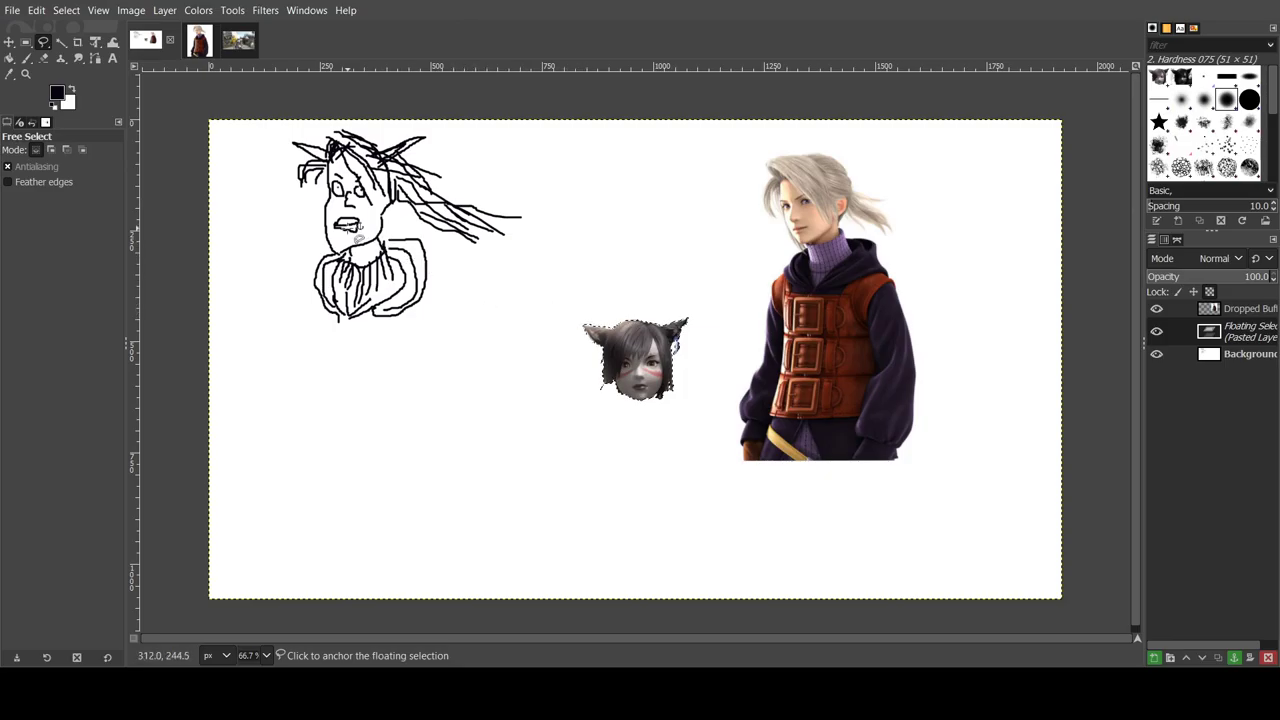
Step: Enlarge the pasted head to about twice its size with Unified Transform and place it between the sketch and the reference figure
{"action": "left_click", "coordinate": [95, 42]}
{"action": "left_click", "coordinate": [608, 365]}
{"action": "left_click_drag", "start_coordinate": [590, 318], "coordinate": [468, 225]}
{"action": "left_click_drag", "start_coordinate": [607, 275], "coordinate": [660, 220]}
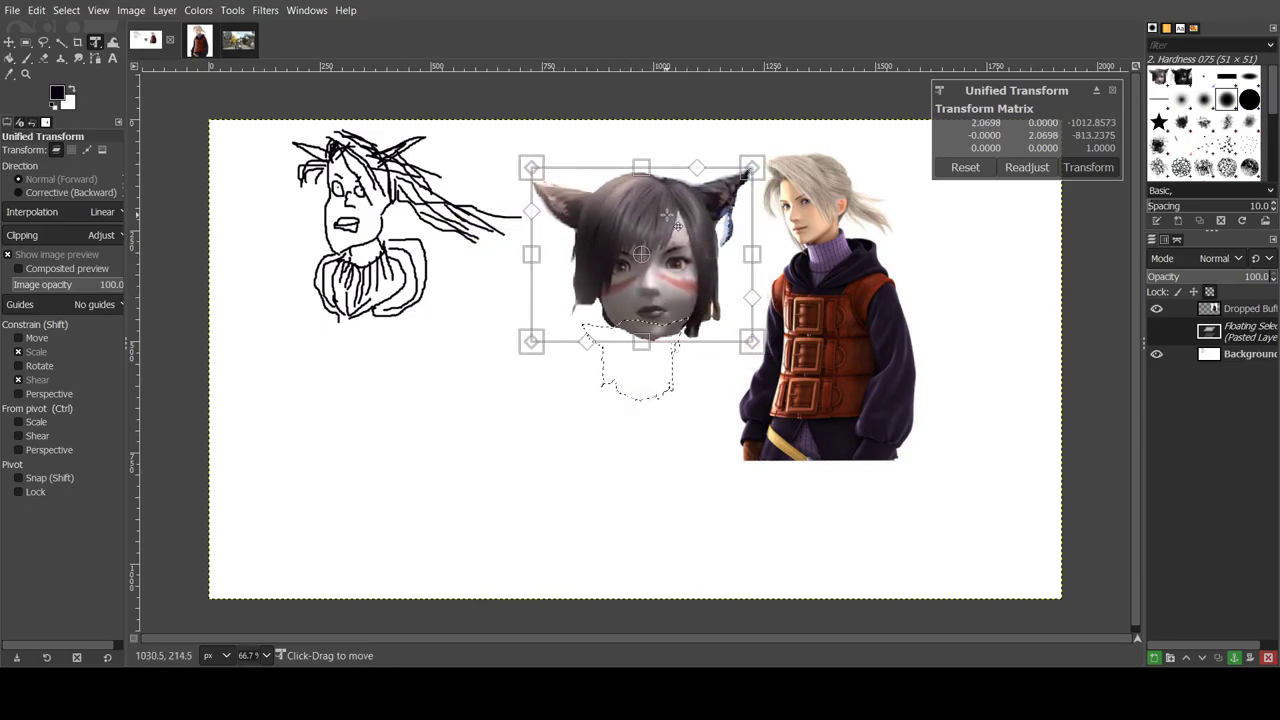
{"action": "left_click", "coordinate": [1106, 167]}
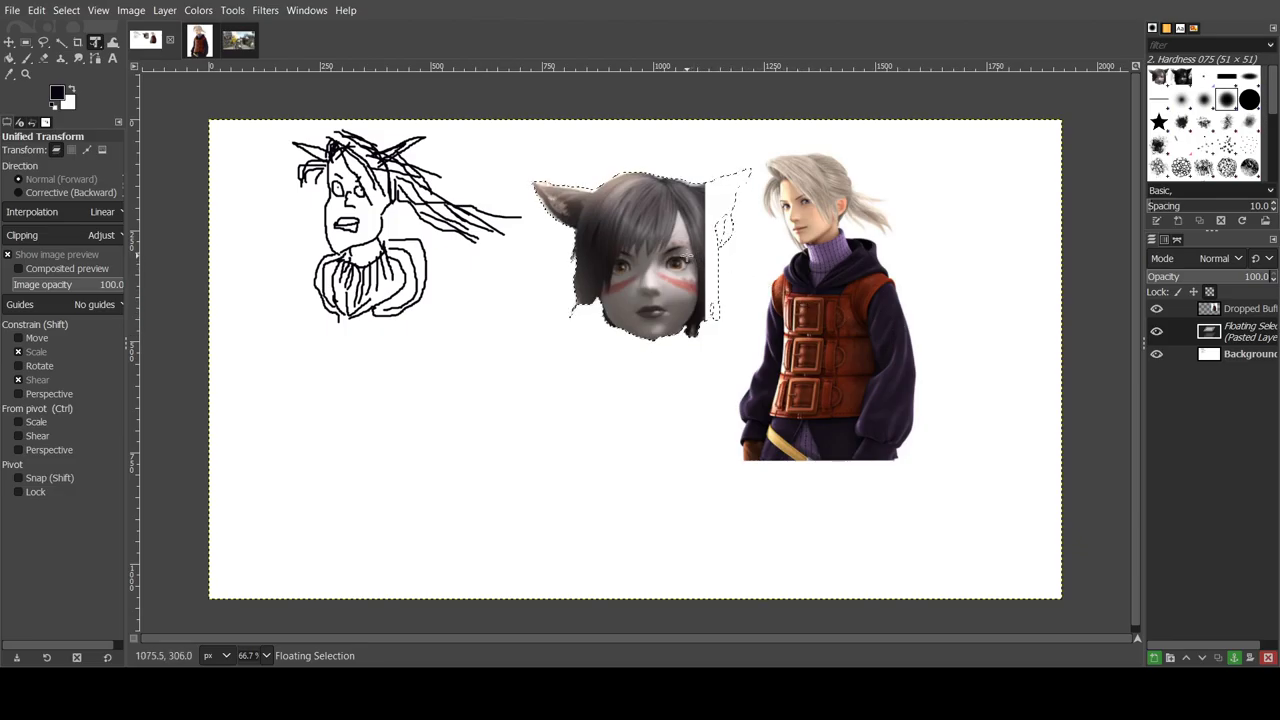
Step: Move the enlarged head up and closer to the sketch, against the upper edge of the canvas
{"action": "left_click", "coordinate": [700, 260]}
{"action": "left_click_drag", "start_coordinate": [700, 260], "coordinate": [650, 176]}
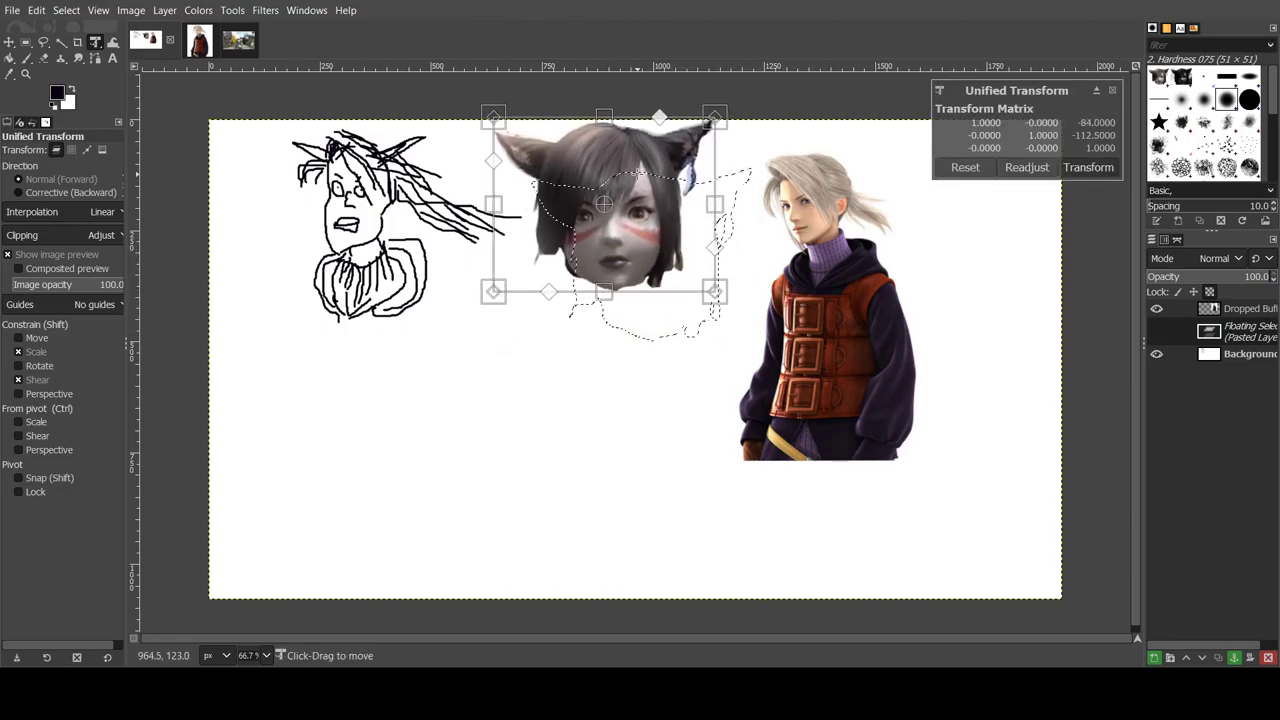
{"action": "left_click", "coordinate": [1088, 167]}
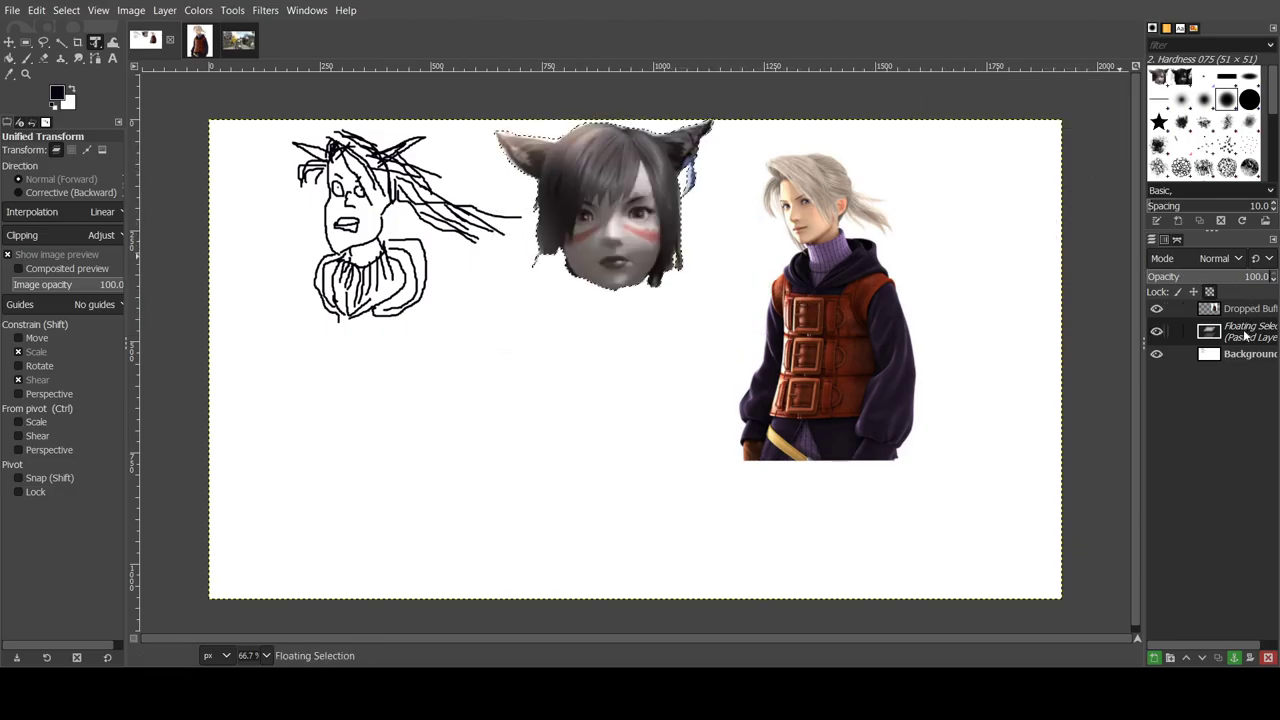
Step: Anchor the floating head onto the Background layer and ready the Paintbrush for drawing
{"action": "left_click", "coordinate": [1238, 357]}
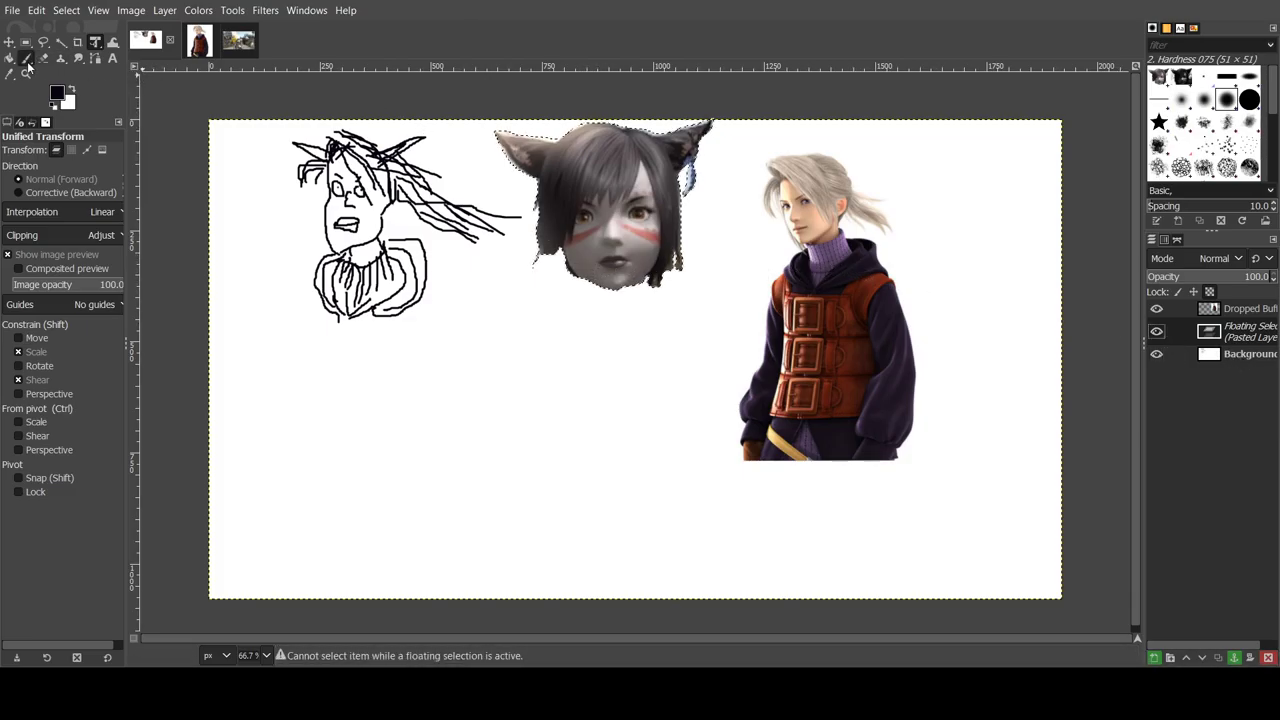
{"action": "left_click", "coordinate": [27, 59]}
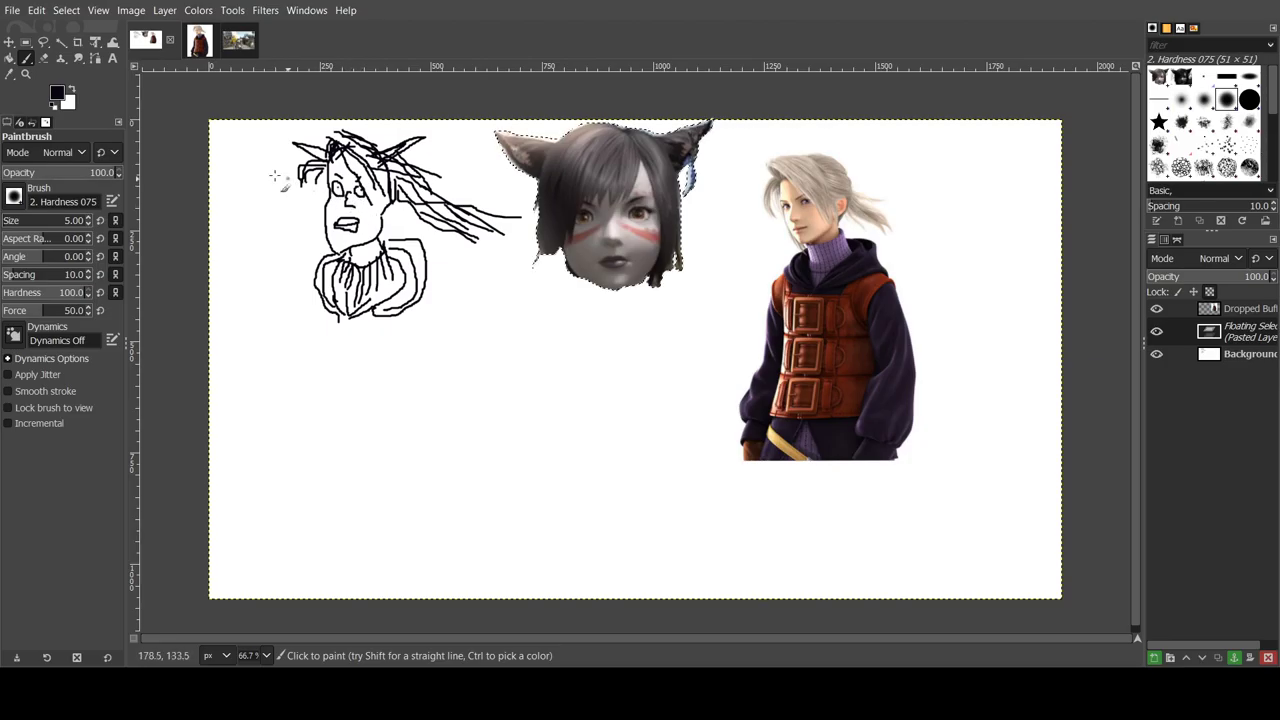
{"action": "left_click", "coordinate": [1238, 358]}
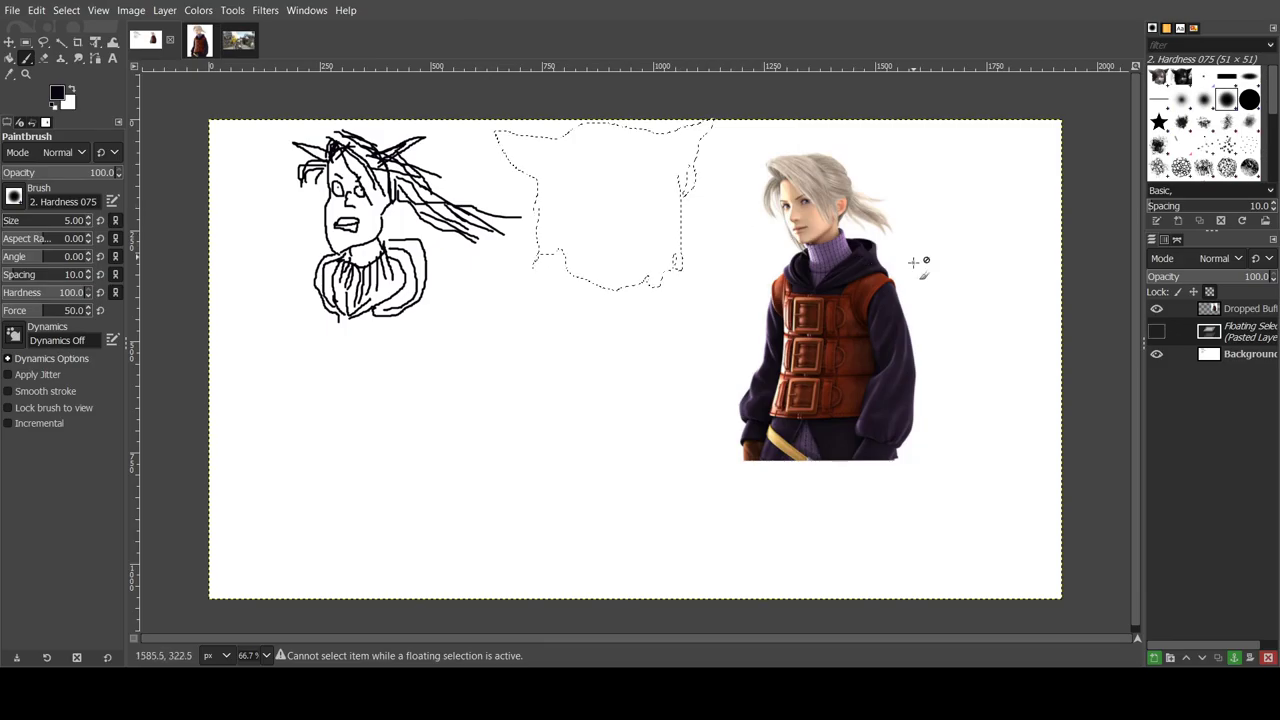
{"action": "left_click", "coordinate": [1157, 331]}
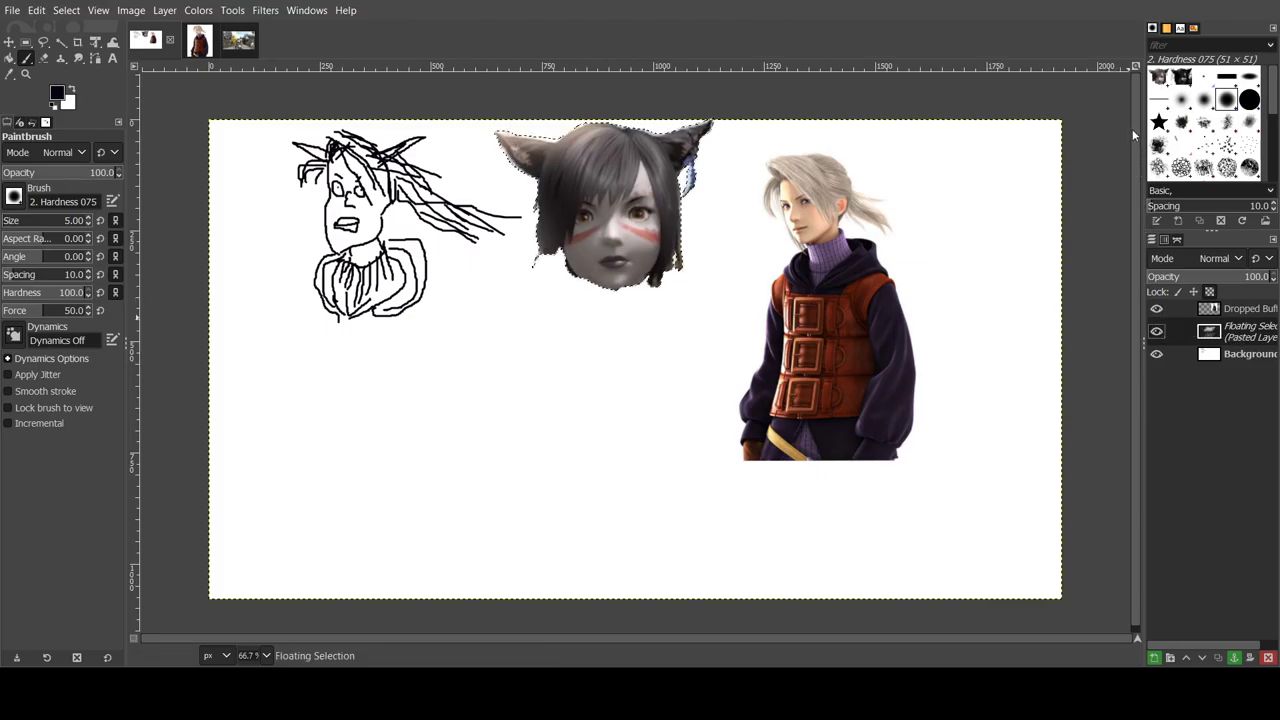
{"action": "key", "text": "ctrl+h"}
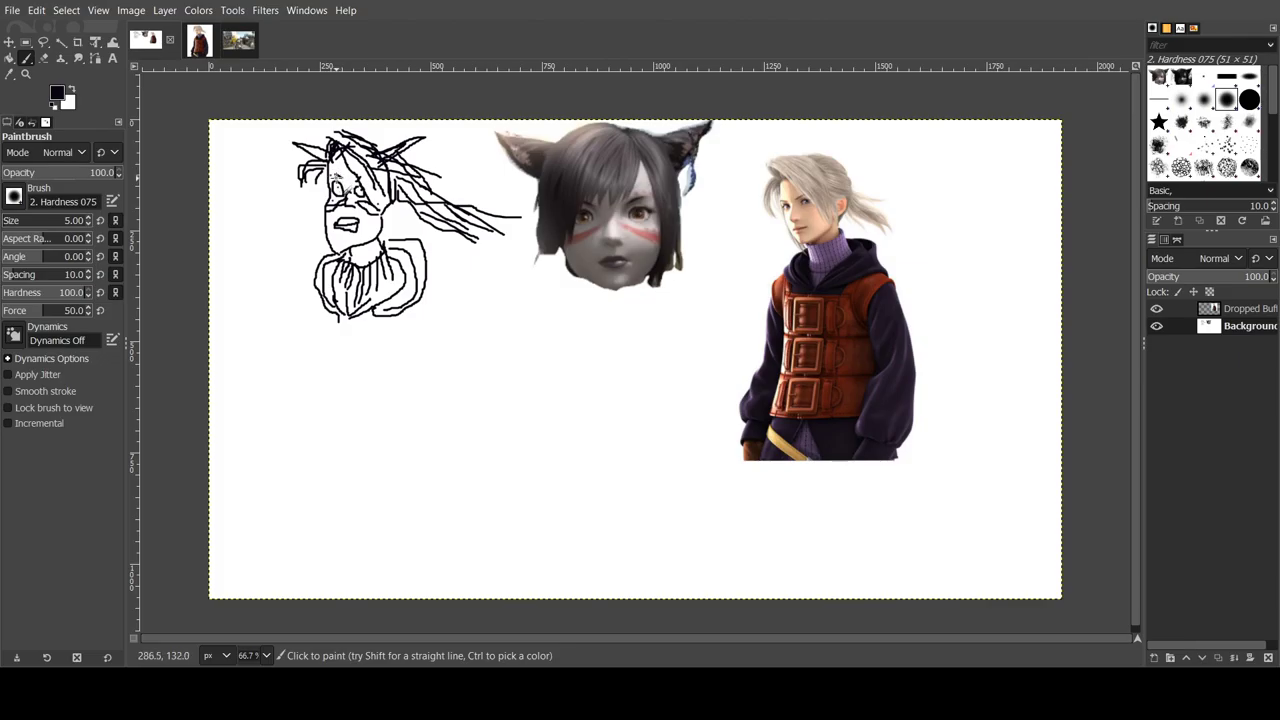
Step: Paint the face markings below the eyes and the vest's outline below the hood in black
{"action": "left_click_drag", "start_coordinate": [343, 182], "coordinate": [355, 187]}
{"action": "mouse_move", "coordinate": [335, 318]}
{"action": "left_mouse_down"}
{"action": "mouse_move", "coordinate": [293, 417]}
{"action": "mouse_move", "coordinate": [401, 423]}
{"action": "left_mouse_up"}
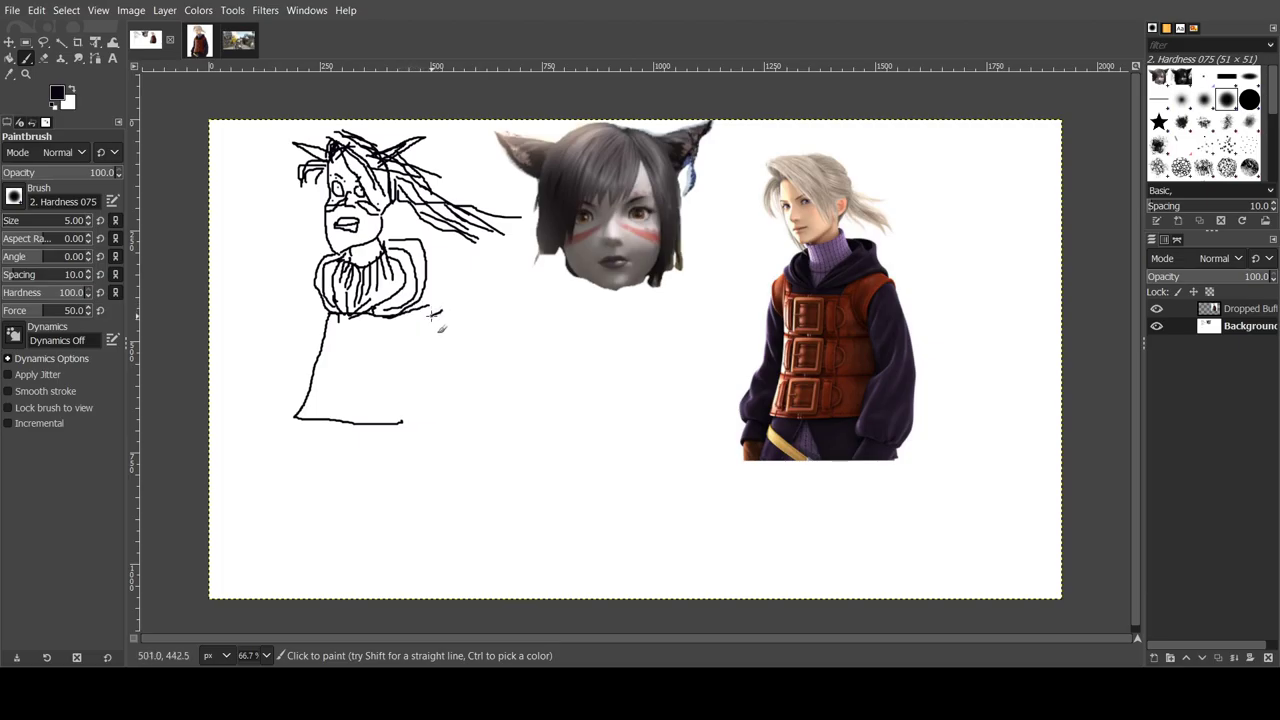
{"action": "left_click_drag", "start_coordinate": [428, 315], "coordinate": [422, 336]}
{"action": "left_click_drag", "start_coordinate": [399, 419], "coordinate": [419, 341]}
Step: Paint three square buckles with straps down the front of the vest
{"action": "mouse_move", "coordinate": [341, 343]}
{"action": "left_mouse_down"}
{"action": "mouse_move", "coordinate": [374, 345]}
{"action": "mouse_move", "coordinate": [374, 318]}
{"action": "left_mouse_up"}
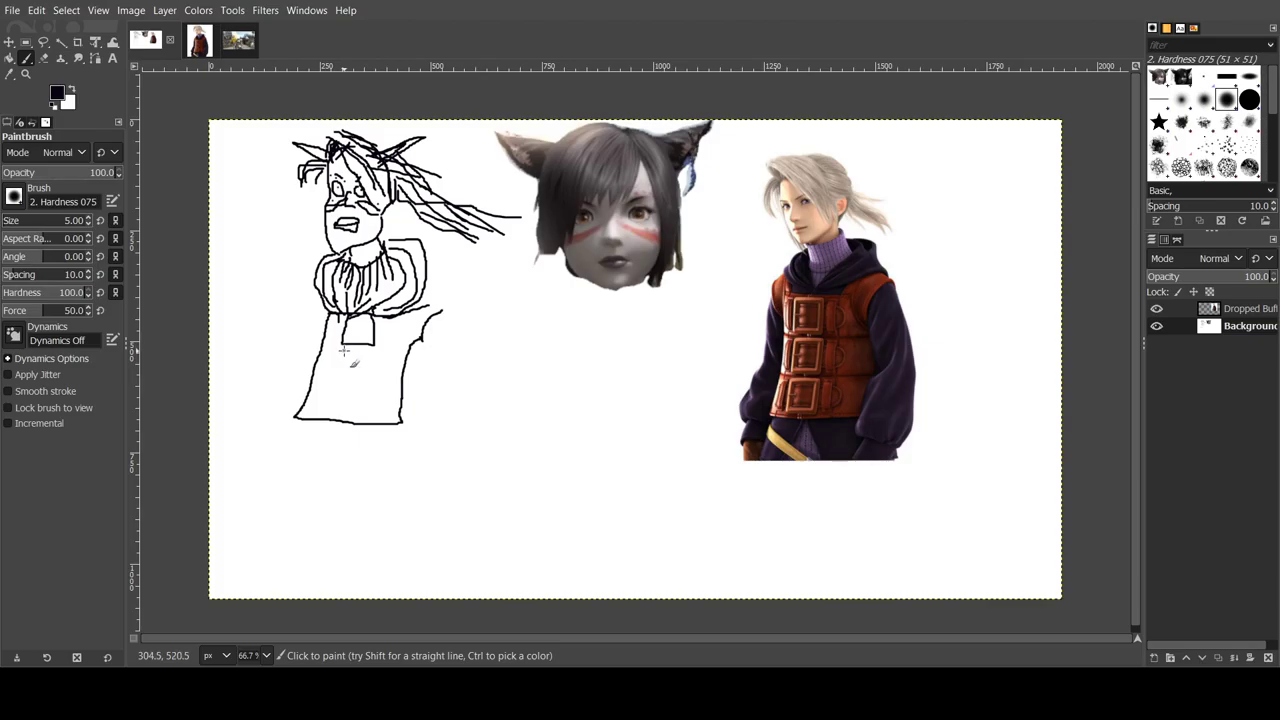
{"action": "mouse_move", "coordinate": [341, 352]}
{"action": "left_mouse_down"}
{"action": "mouse_move", "coordinate": [342, 372]}
{"action": "mouse_move", "coordinate": [366, 373]}
{"action": "mouse_move", "coordinate": [367, 354]}
{"action": "mouse_move", "coordinate": [341, 352]}
{"action": "left_mouse_up"}
{"action": "mouse_move", "coordinate": [338, 413]}
{"action": "left_mouse_down"}
{"action": "mouse_move", "coordinate": [339, 389]}
{"action": "mouse_move", "coordinate": [366, 389]}
{"action": "mouse_move", "coordinate": [366, 408]}
{"action": "mouse_move", "coordinate": [338, 409]}
{"action": "left_mouse_up"}
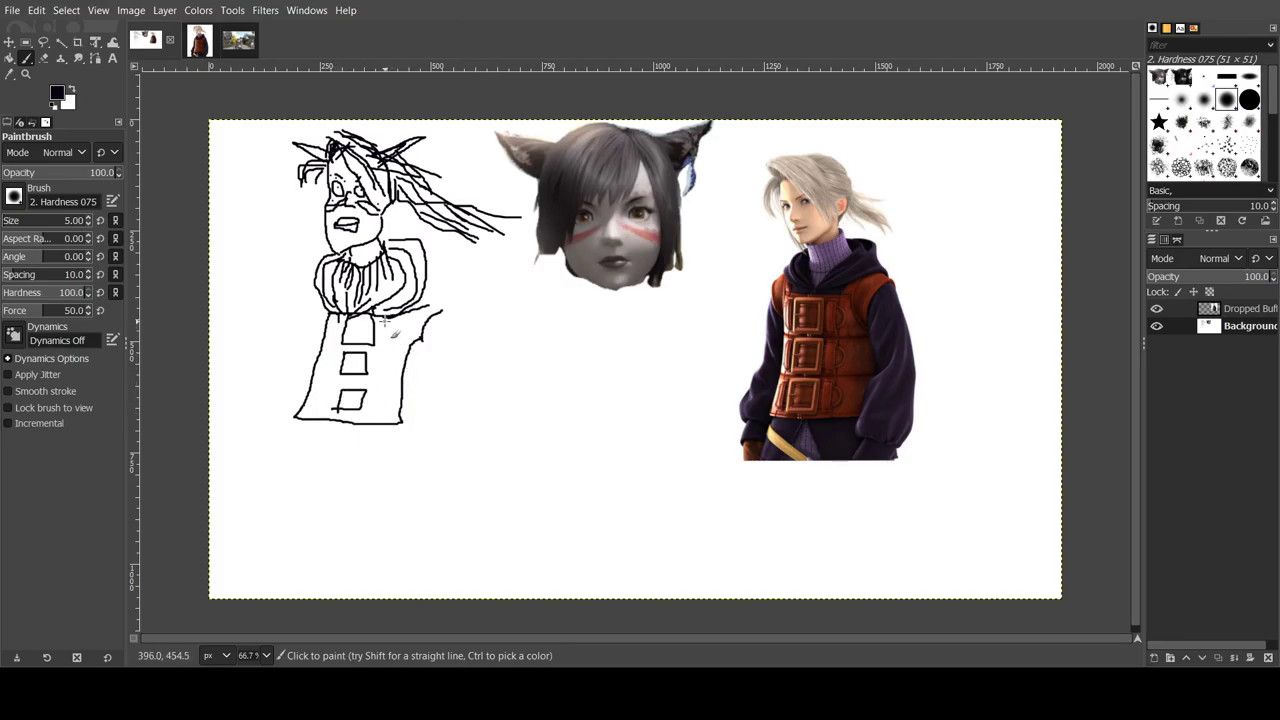
{"action": "left_click_drag", "start_coordinate": [377, 353], "coordinate": [377, 370]}
{"action": "left_click_drag", "start_coordinate": [393, 371], "coordinate": [397, 380]}
{"action": "left_click_drag", "start_coordinate": [386, 320], "coordinate": [398, 340]}
{"action": "left_click_drag", "start_coordinate": [351, 408], "coordinate": [347, 421]}
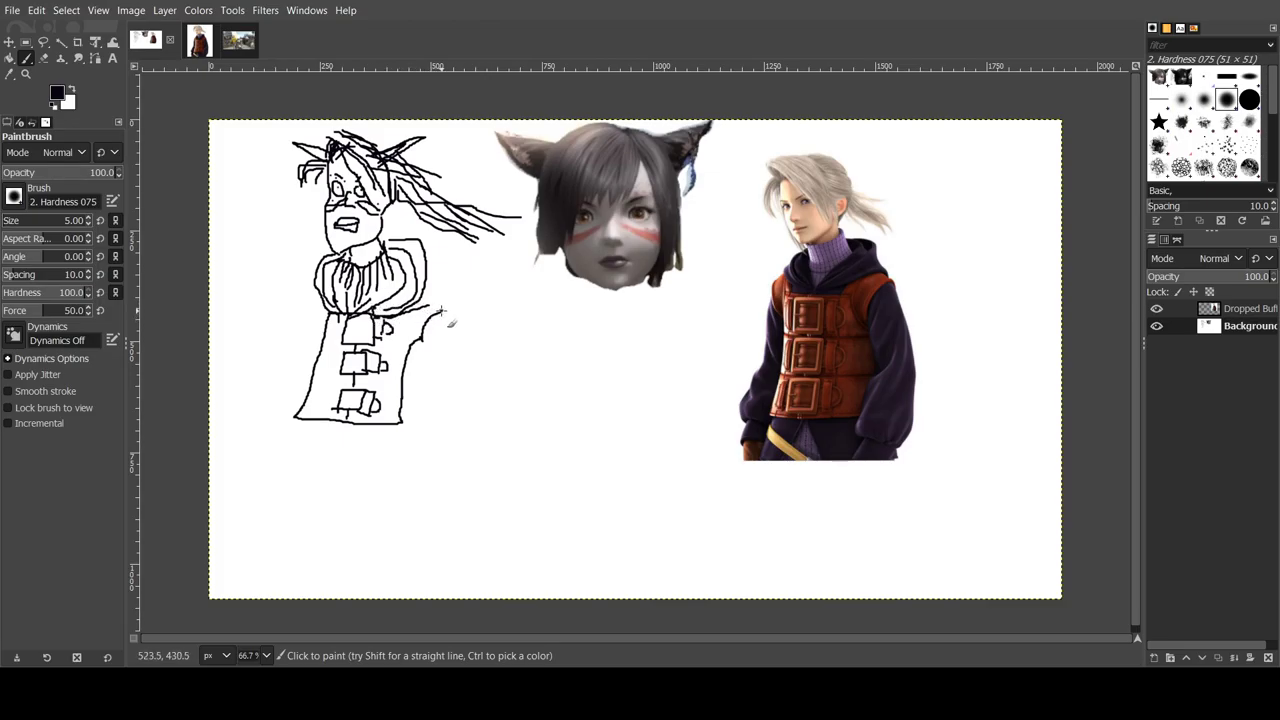
Step: Paint the outlines of both sleeved arms hanging from the shoulders on either side of the vest
{"action": "mouse_move", "coordinate": [442, 312]}
{"action": "left_mouse_down"}
{"action": "mouse_move", "coordinate": [457, 388]}
{"action": "mouse_move", "coordinate": [435, 431]}
{"action": "left_mouse_up"}
{"action": "mouse_move", "coordinate": [427, 338]}
{"action": "left_mouse_down"}
{"action": "mouse_move", "coordinate": [414, 430]}
{"action": "mouse_move", "coordinate": [431, 433]}
{"action": "left_mouse_up"}
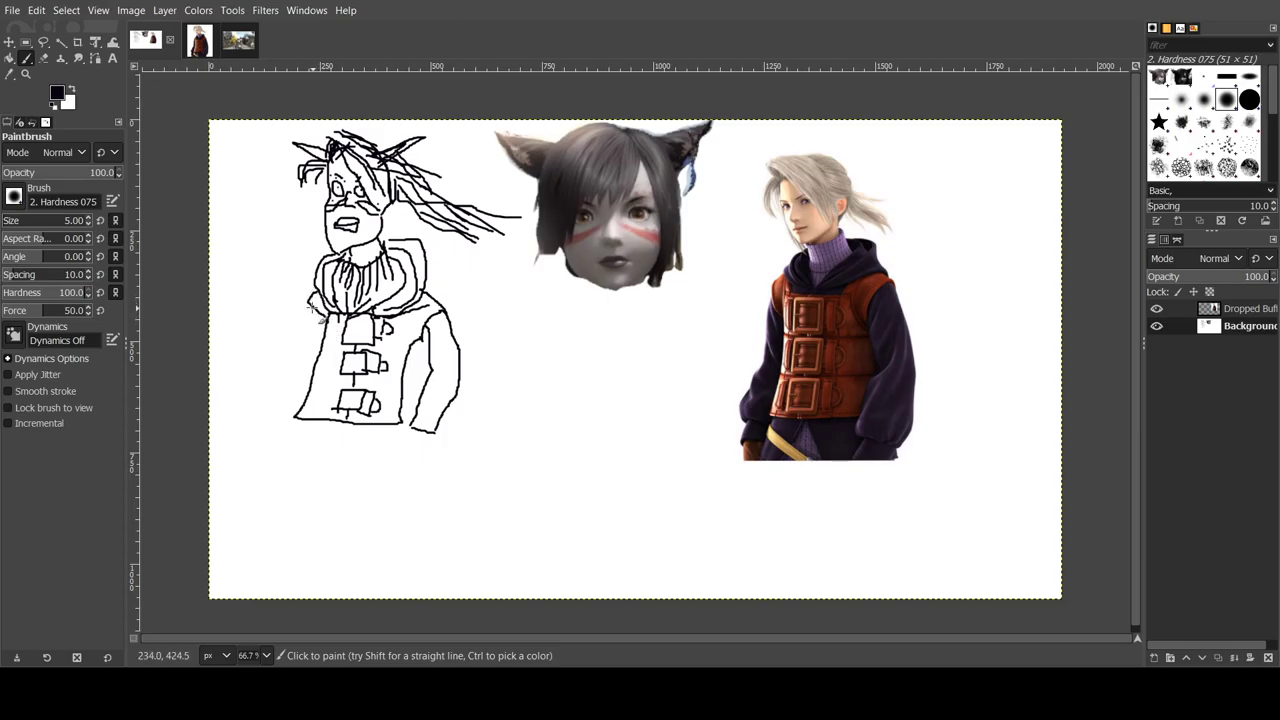
{"action": "mouse_move", "coordinate": [312, 308]}
{"action": "left_mouse_down"}
{"action": "mouse_move", "coordinate": [264, 439]}
{"action": "mouse_move", "coordinate": [283, 449]}
{"action": "mouse_move", "coordinate": [291, 419]}
{"action": "left_mouse_up"}
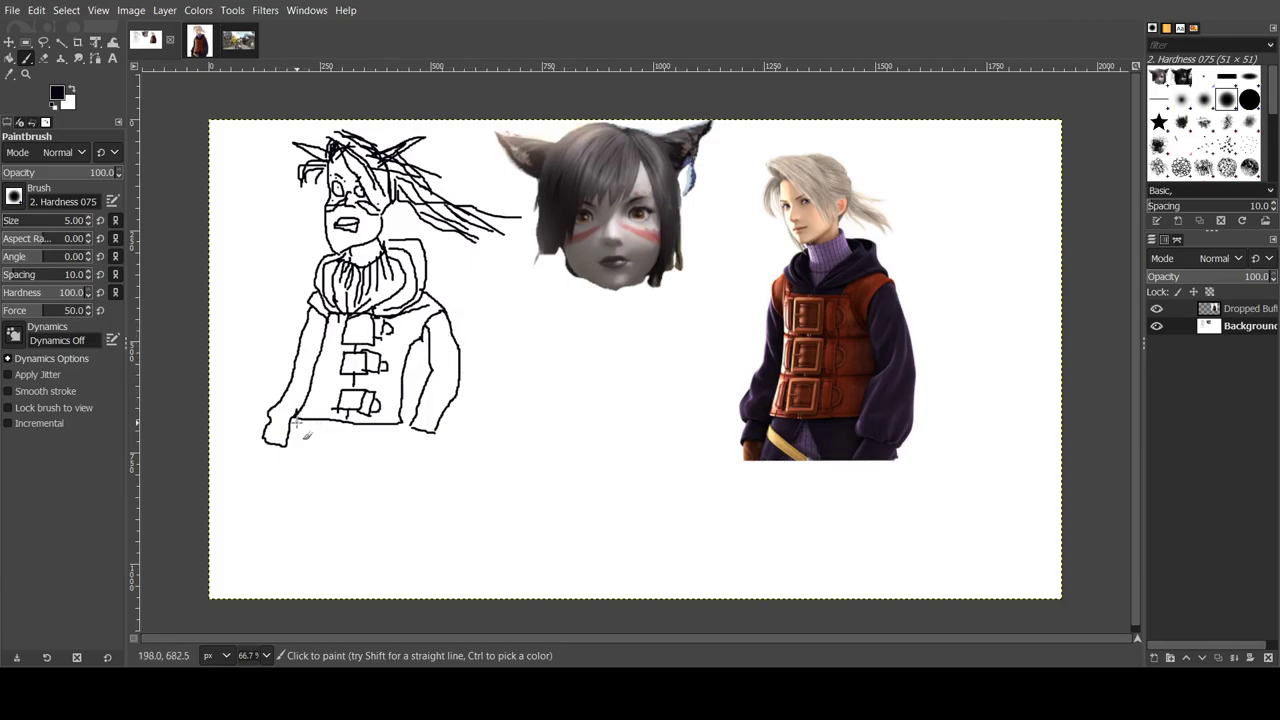
Step: Paint the upper trousers below the vest and add a slanted belt across the hip
{"action": "mouse_move", "coordinate": [295, 418]}
{"action": "left_mouse_down"}
{"action": "mouse_move", "coordinate": [290, 455]}
{"action": "mouse_move", "coordinate": [303, 458]}
{"action": "left_mouse_up"}
{"action": "mouse_move", "coordinate": [400, 423]}
{"action": "left_mouse_down"}
{"action": "mouse_move", "coordinate": [397, 460]}
{"action": "mouse_move", "coordinate": [354, 462]}
{"action": "mouse_move", "coordinate": [335, 447]}
{"action": "mouse_move", "coordinate": [308, 458]}
{"action": "left_mouse_up"}
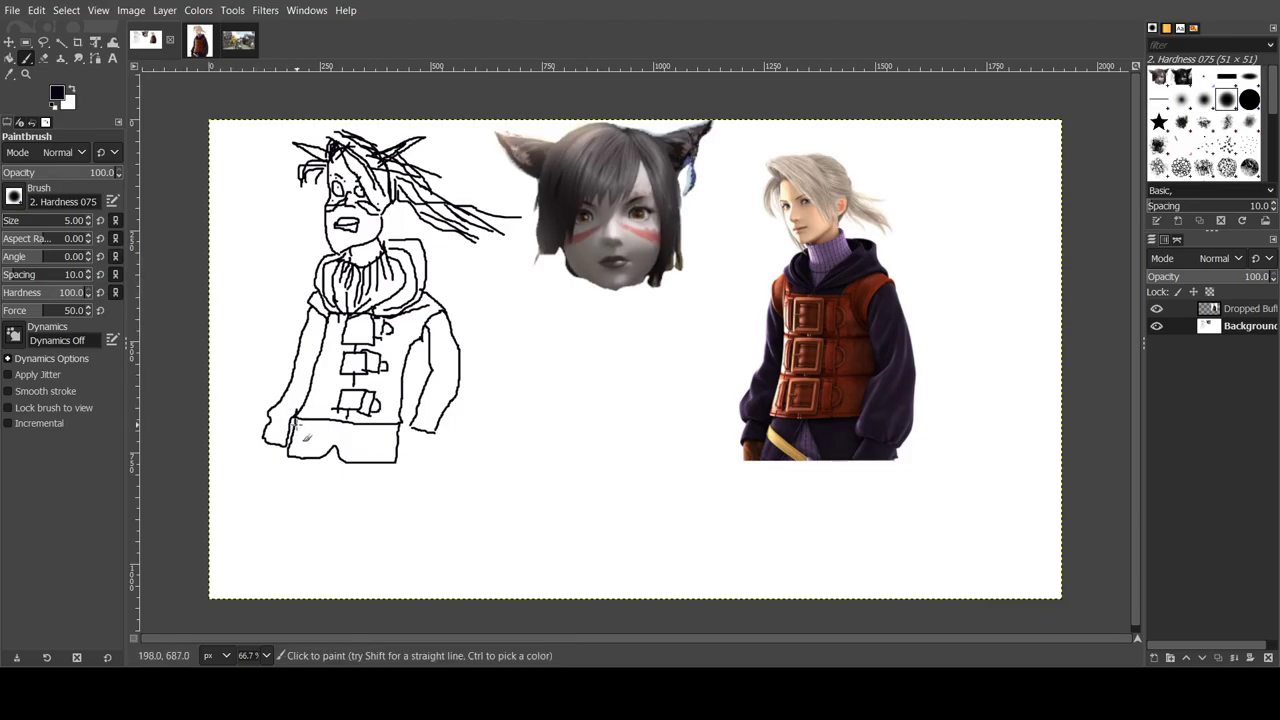
{"action": "mouse_move", "coordinate": [300, 426]}
{"action": "left_mouse_down"}
{"action": "mouse_move", "coordinate": [326, 460]}
{"action": "mouse_move", "coordinate": [288, 424]}
{"action": "left_mouse_up"}
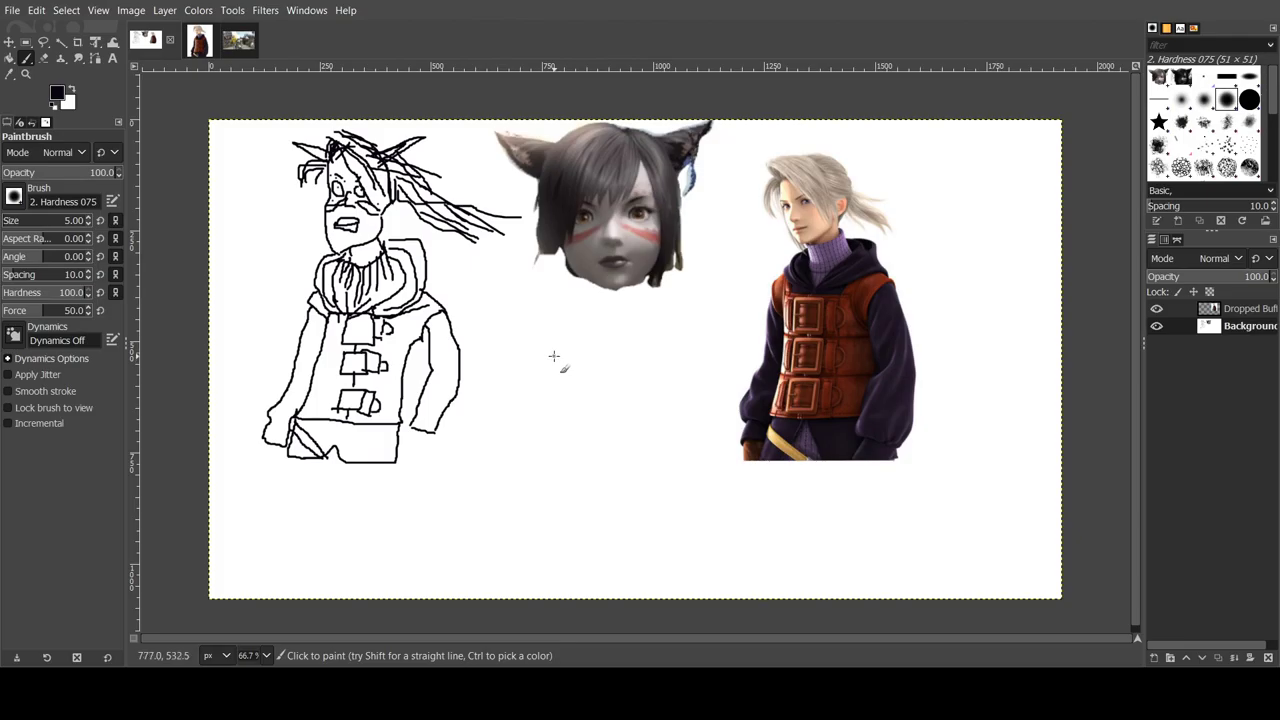
Step: Fill the vest, its three buckles and the strap ends with orange
{"action": "left_click", "coordinate": [10, 58]}
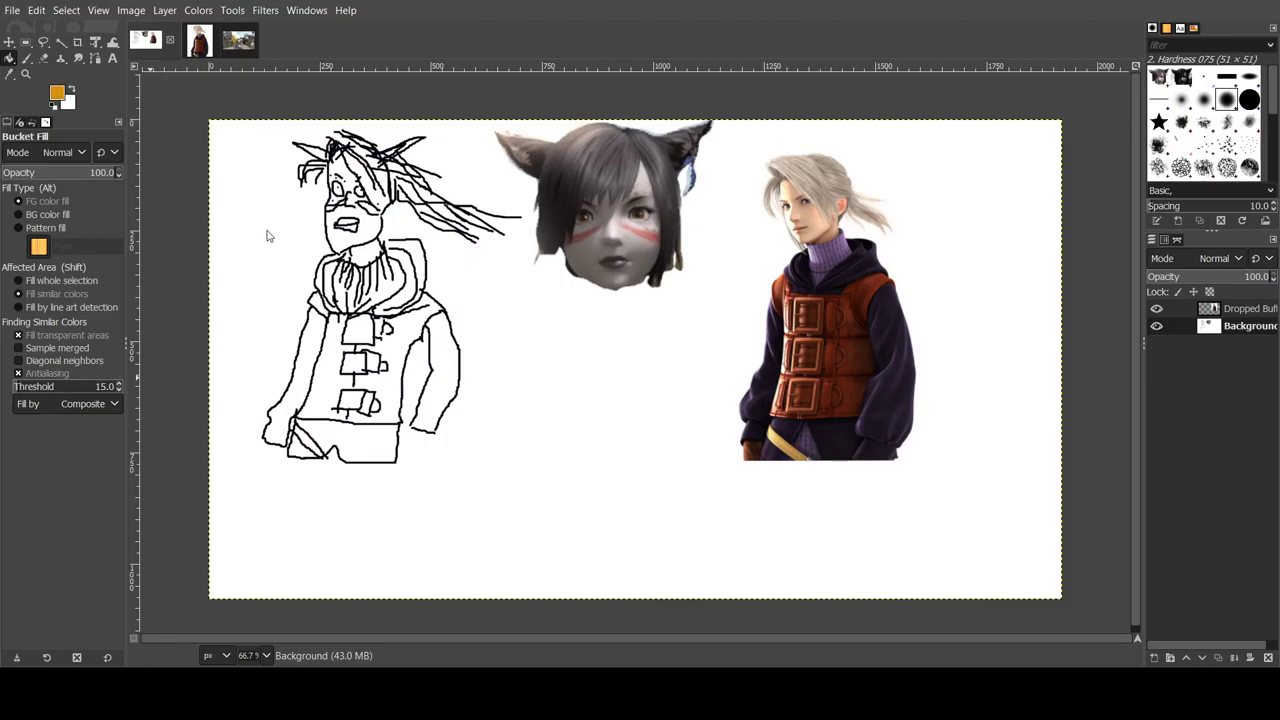
{"action": "left_click", "coordinate": [331, 359]}
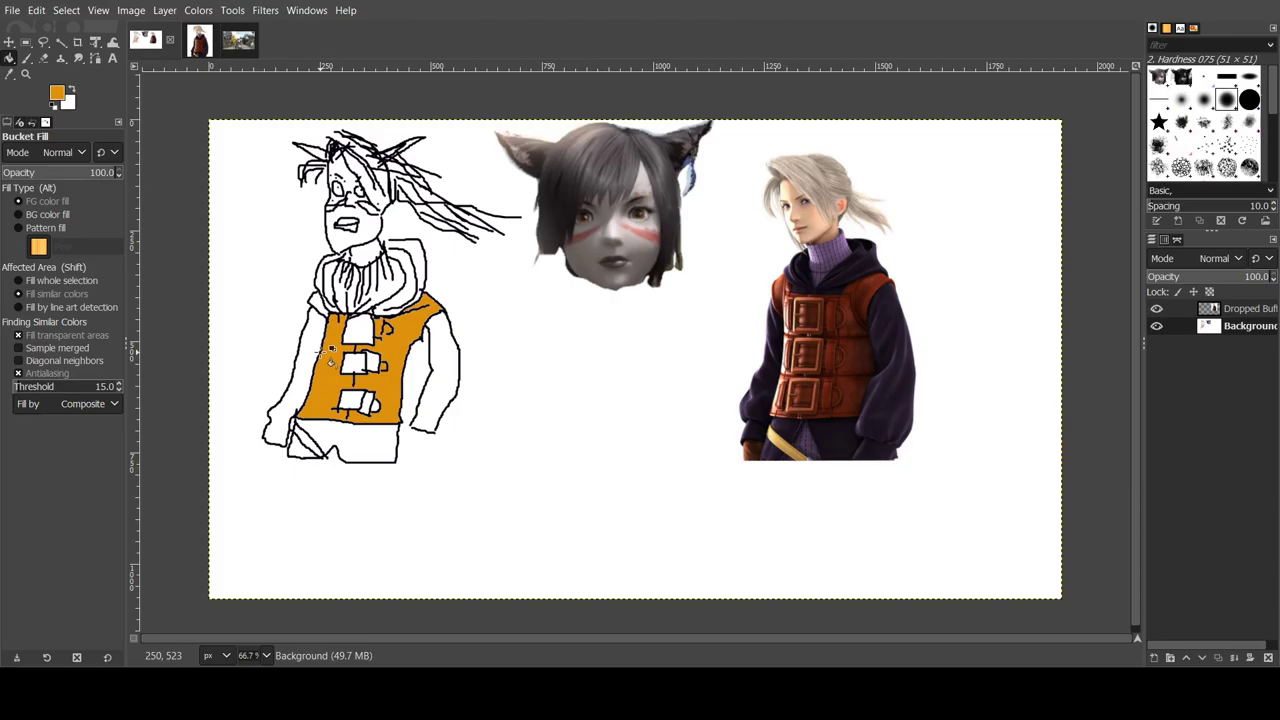
{"action": "left_click", "coordinate": [366, 336]}
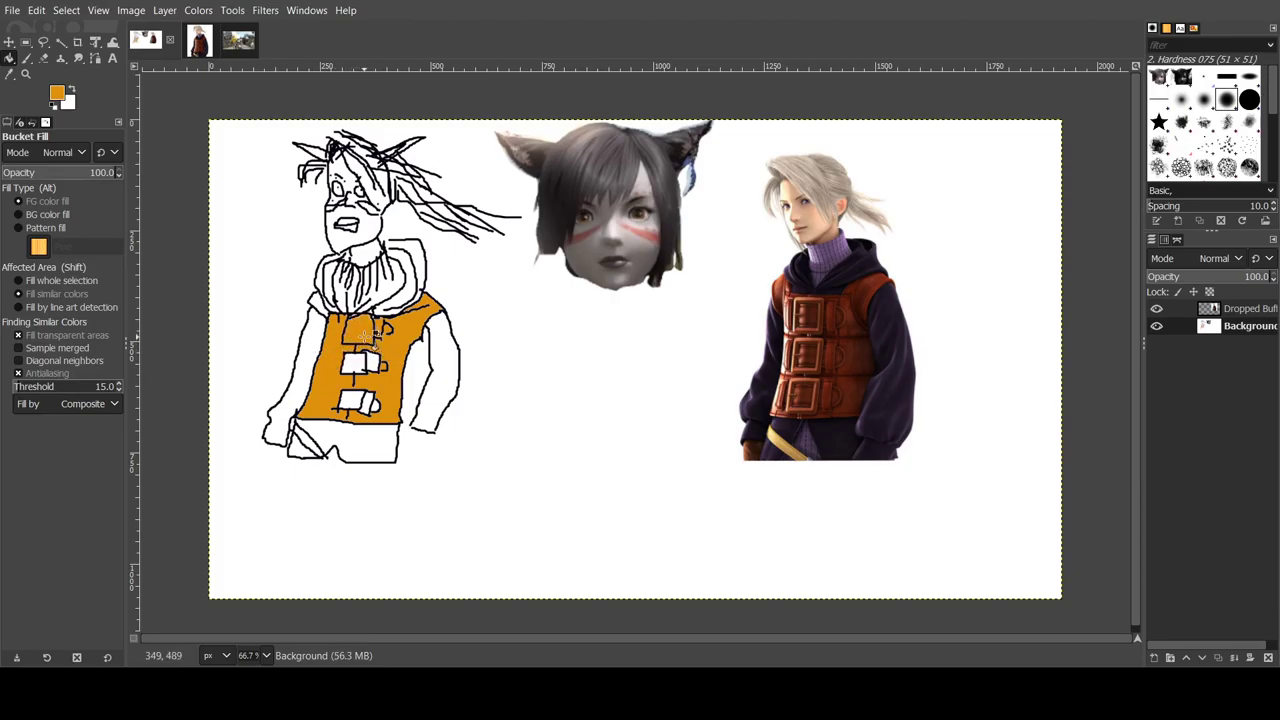
{"action": "left_click", "coordinate": [353, 363]}
{"action": "left_click", "coordinate": [352, 403]}
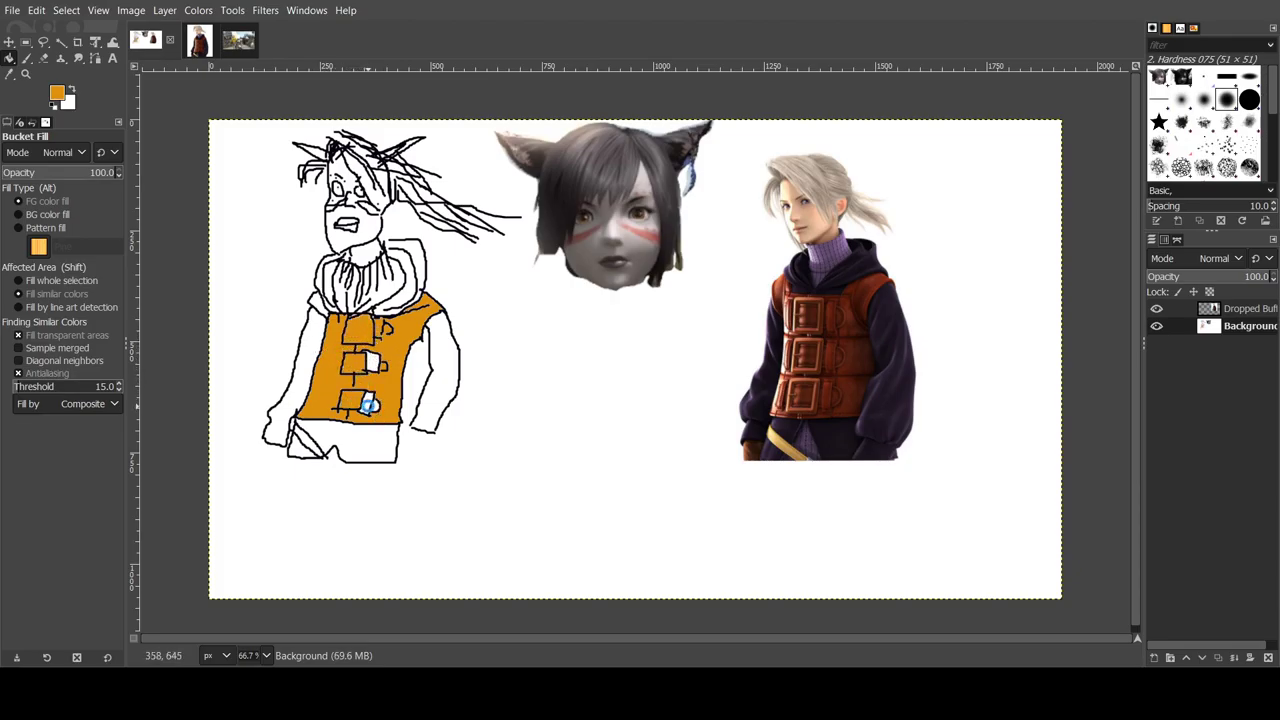
{"action": "left_click", "coordinate": [378, 368]}
{"action": "left_click", "coordinate": [383, 408]}
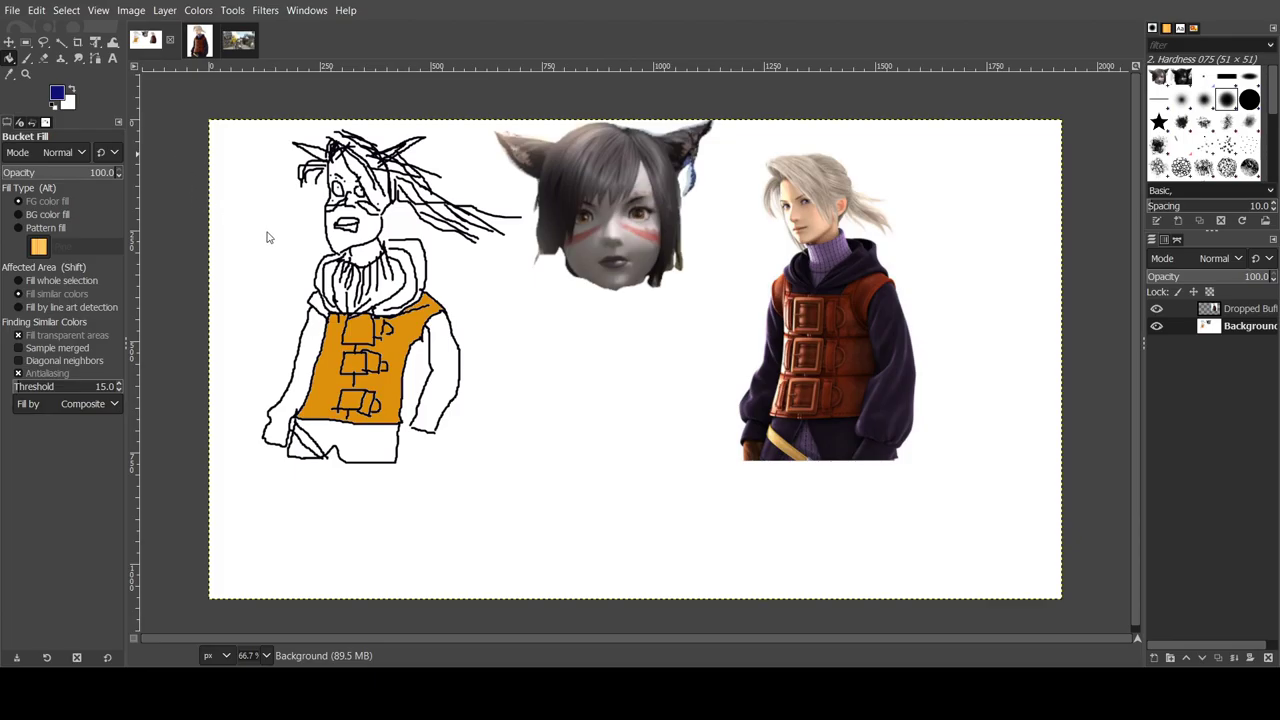
Step: Try a dark blue fill on the sleeve, undo it, and close the gaps in that sleeve's cuff outline with black paint
{"action": "left_click", "coordinate": [440, 347]}
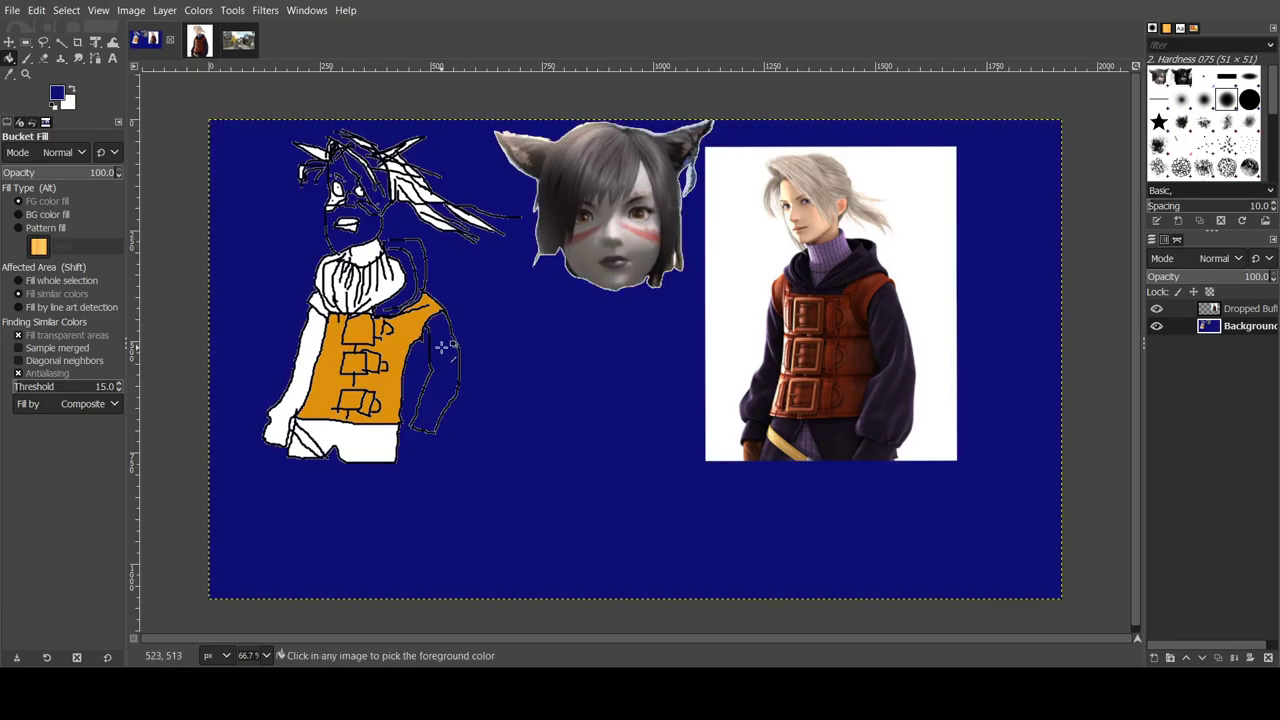
{"action": "key", "text": "ctrl+z"}
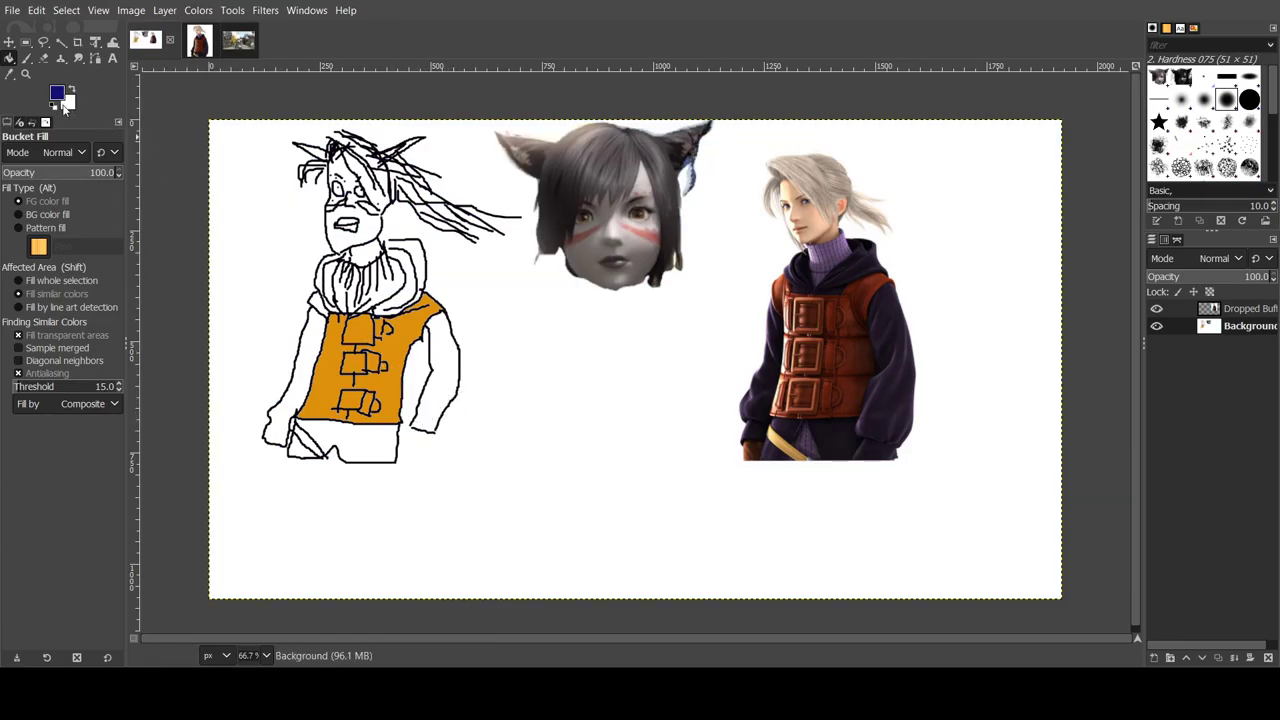
{"action": "key", "text": "x"}
{"action": "left_click", "coordinate": [27, 58]}
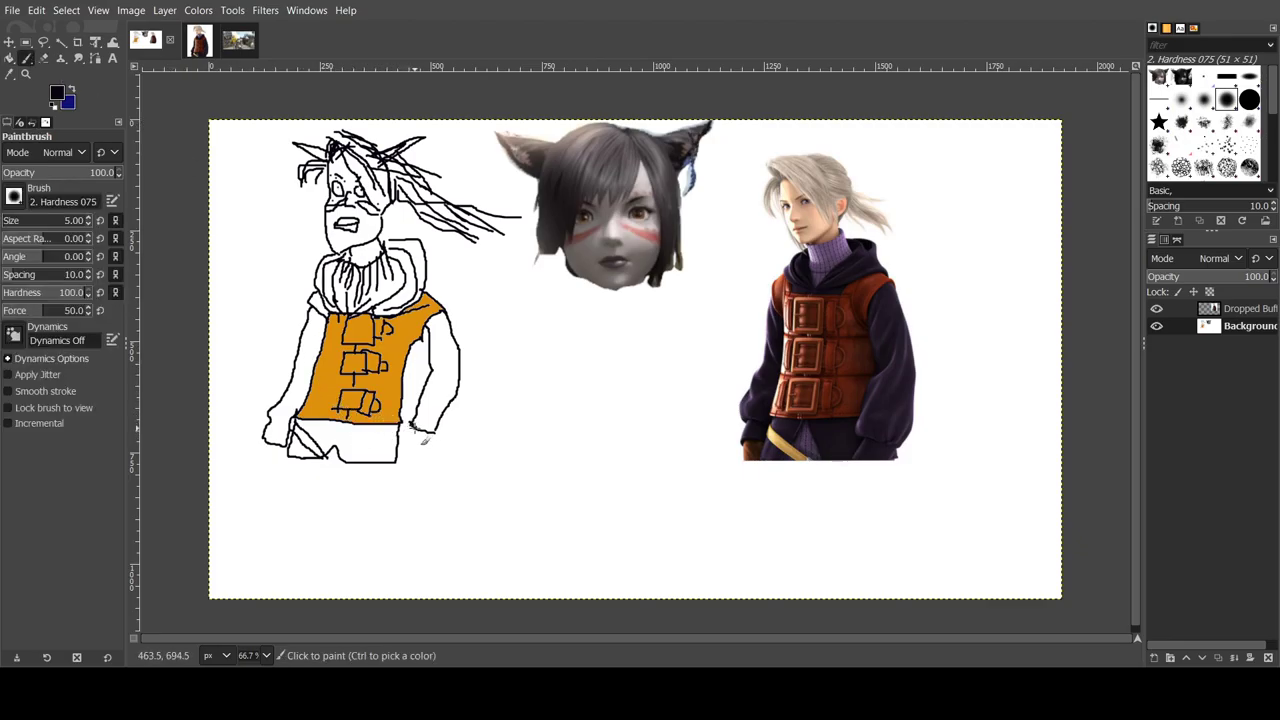
{"action": "left_click_drag", "start_coordinate": [412, 425], "coordinate": [436, 432]}
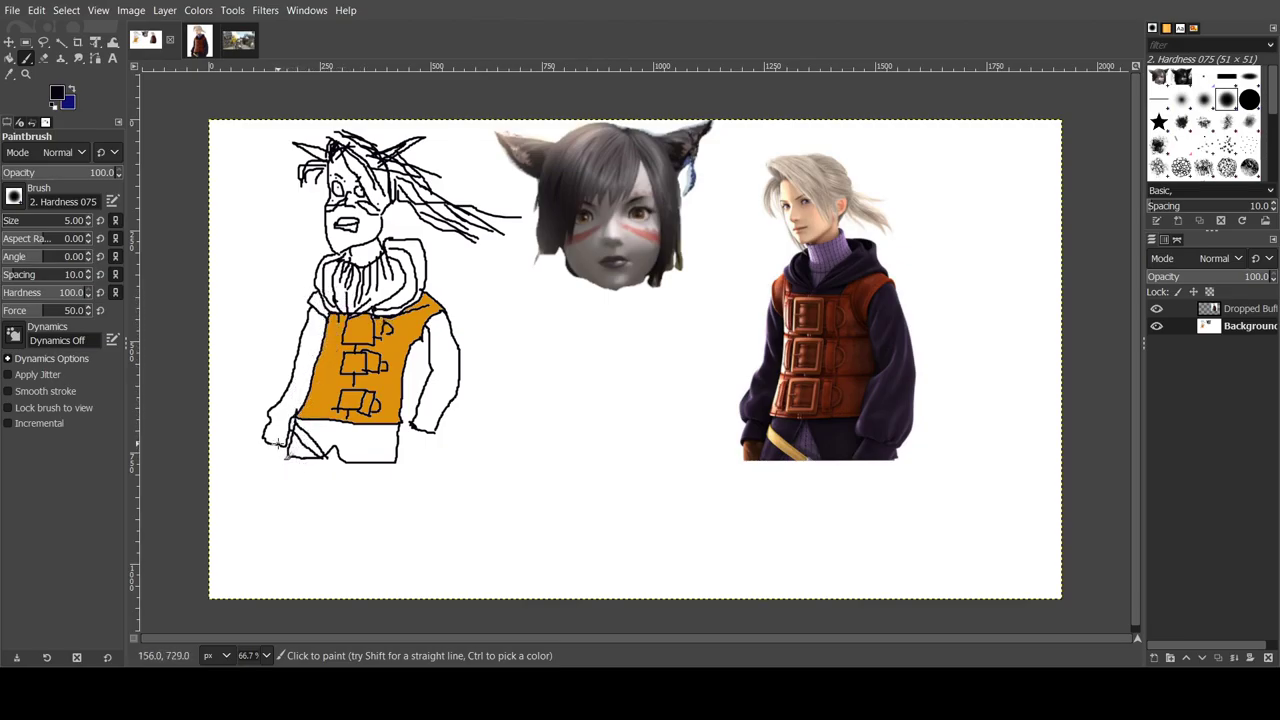
Step: Fill both sleeves and the trousers on either side of the slanted belt with dark blue
{"action": "left_click", "coordinate": [9, 59]}
{"action": "left_click", "coordinate": [72, 90]}
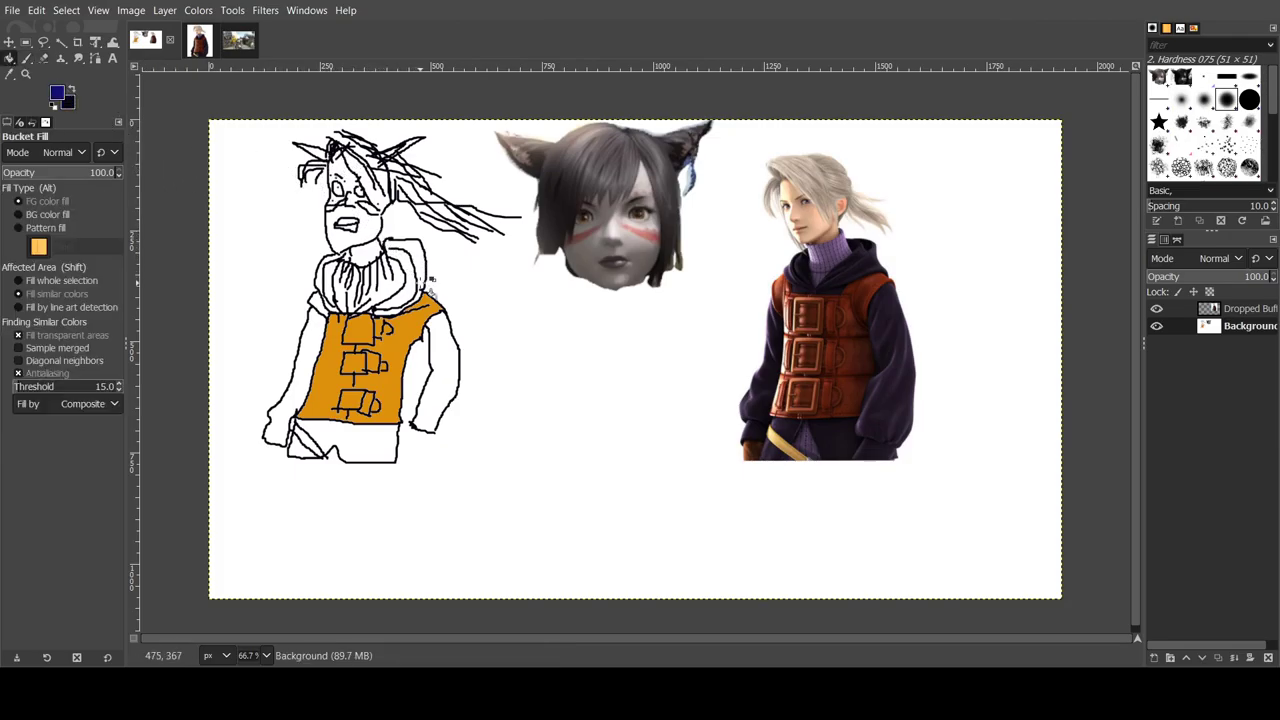
{"action": "left_click", "coordinate": [440, 348]}
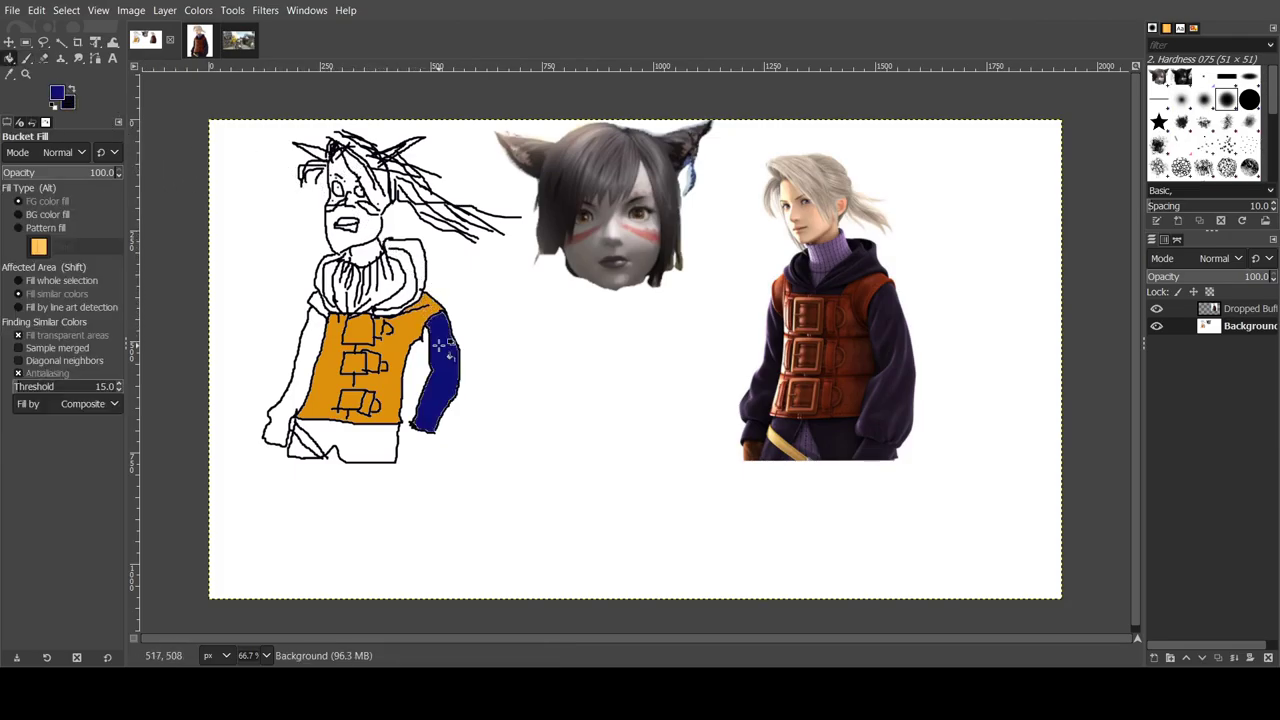
{"action": "left_click", "coordinate": [313, 352]}
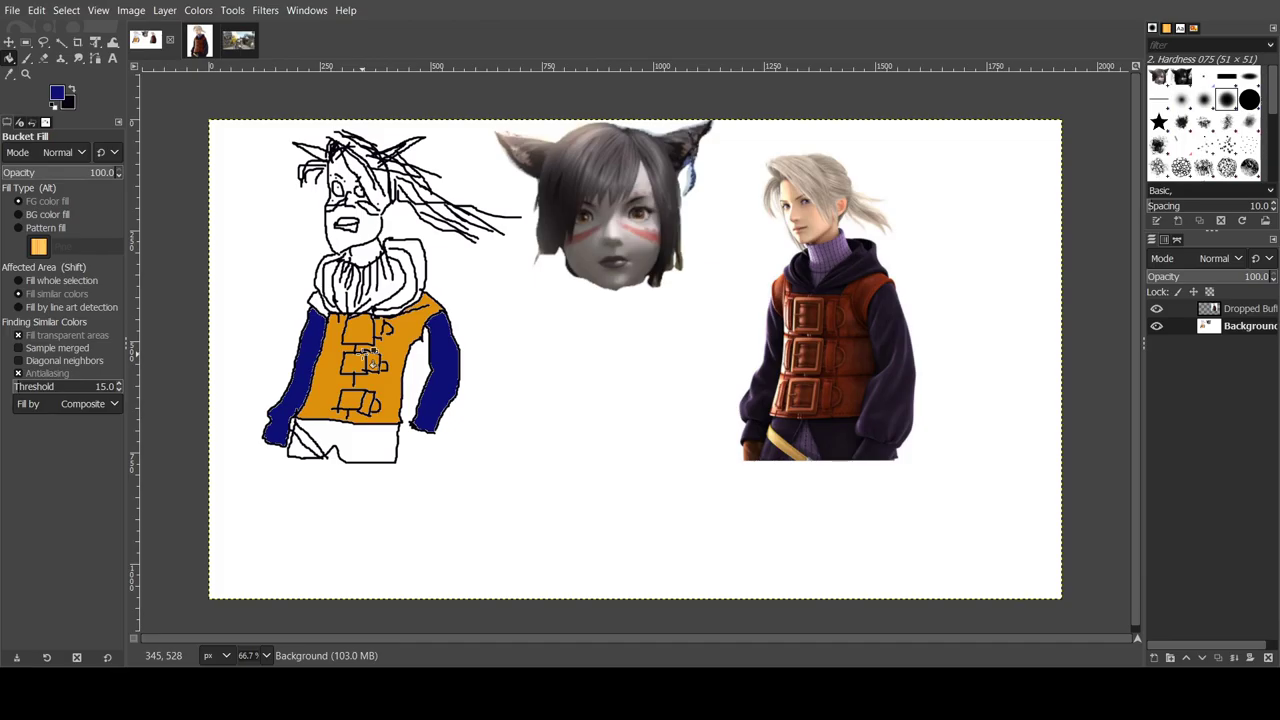
{"action": "left_click", "coordinate": [356, 447]}
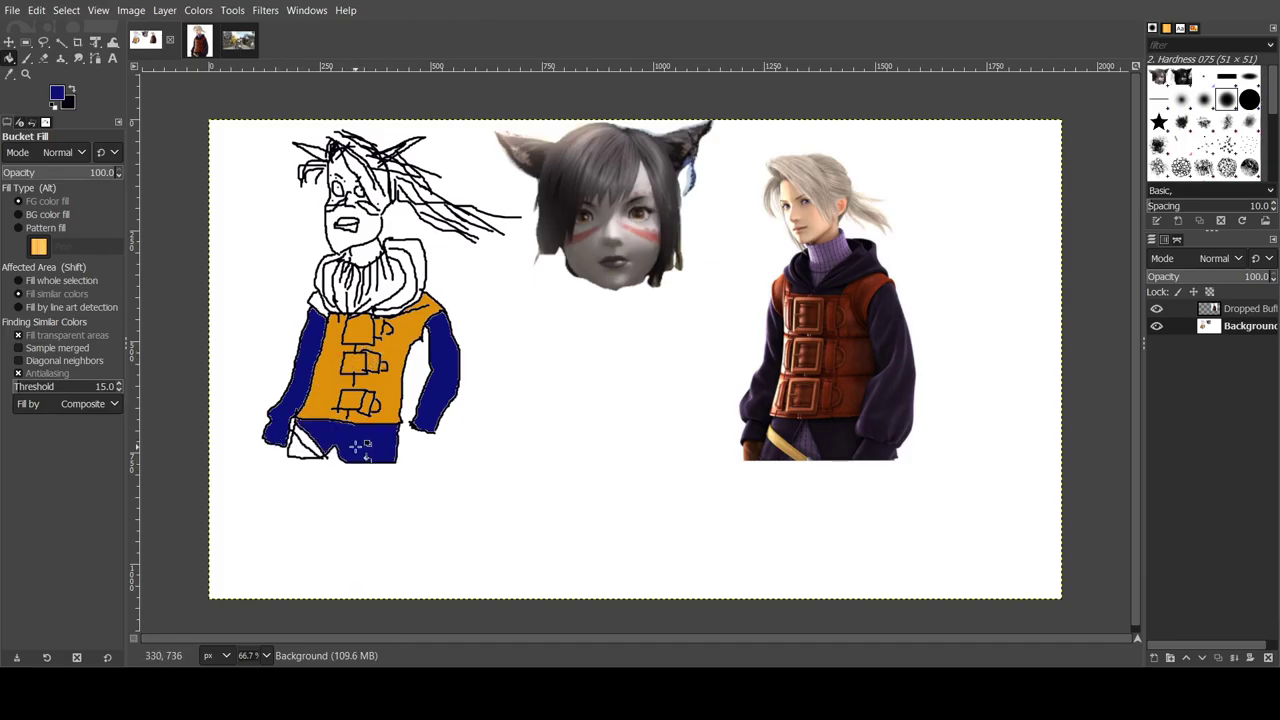
{"action": "left_click", "coordinate": [303, 448]}
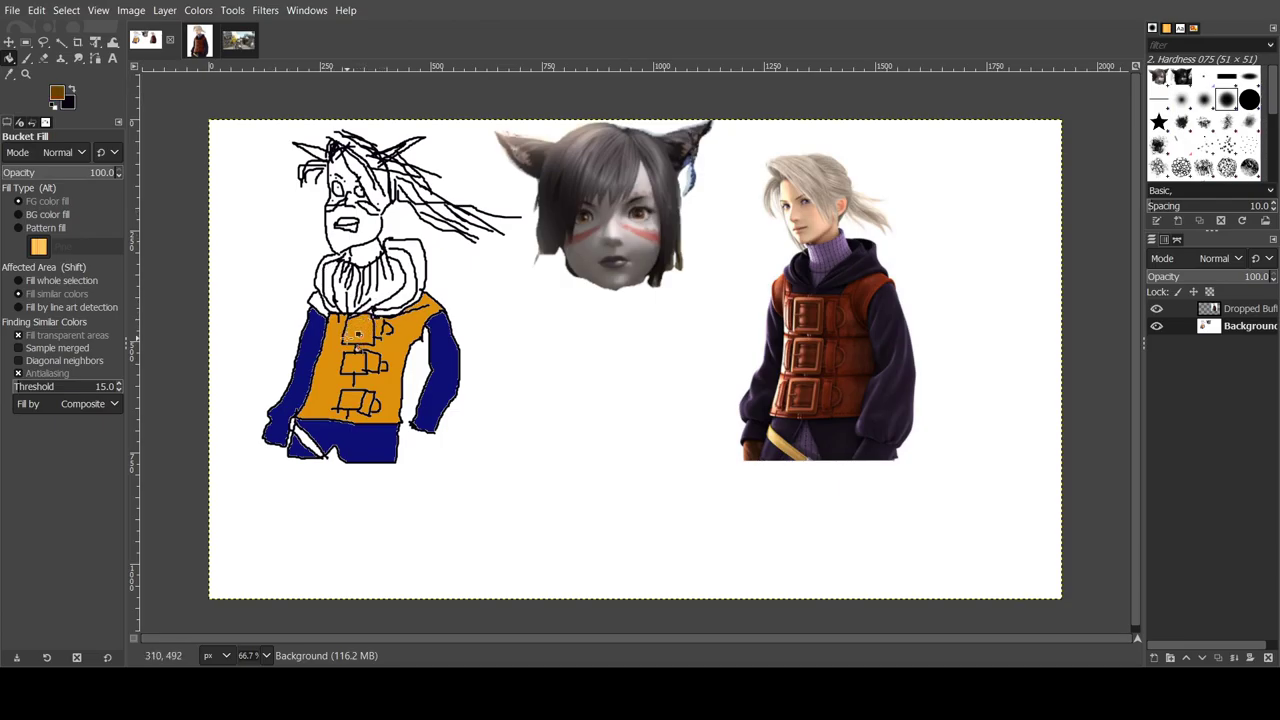
Step: Fill the vest's body around the buckles with dark brown
{"action": "left_click", "coordinate": [326, 366]}
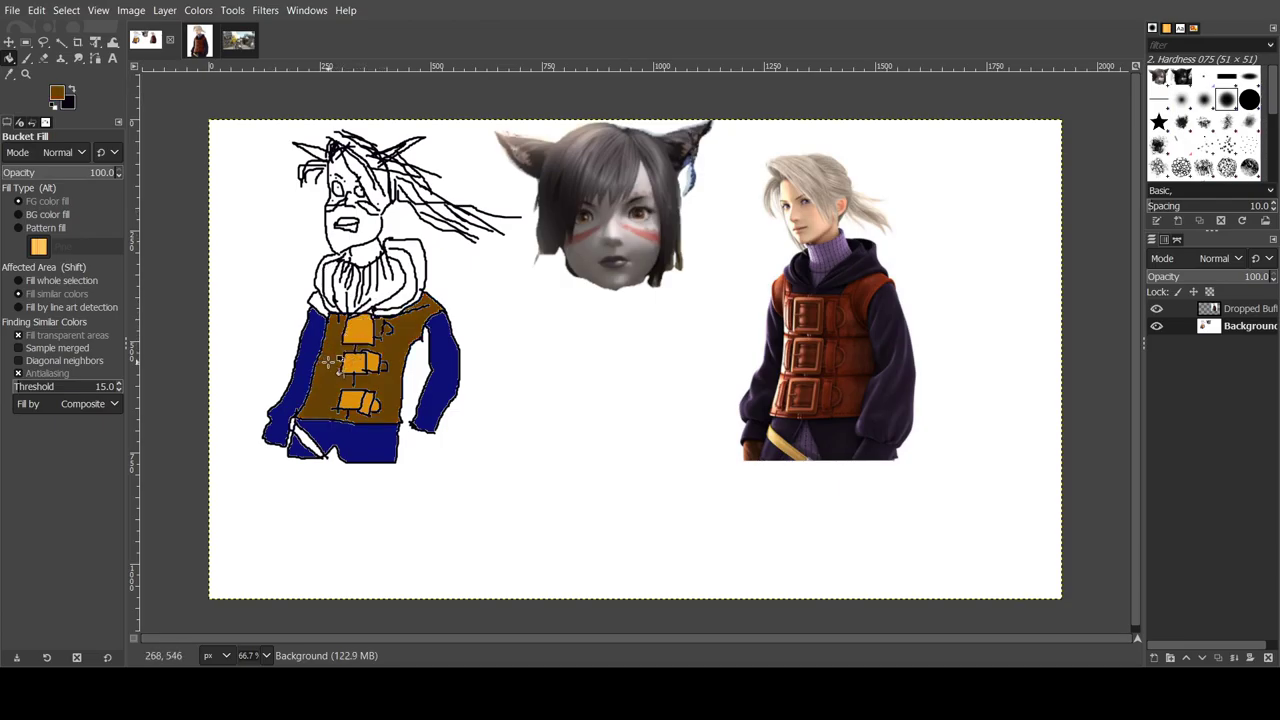
Step: Fill the vest's three buckles and their strap ends with dark brown, undoing the fill that covered the lowest buckle's outlines
{"action": "left_click", "coordinate": [380, 362]}
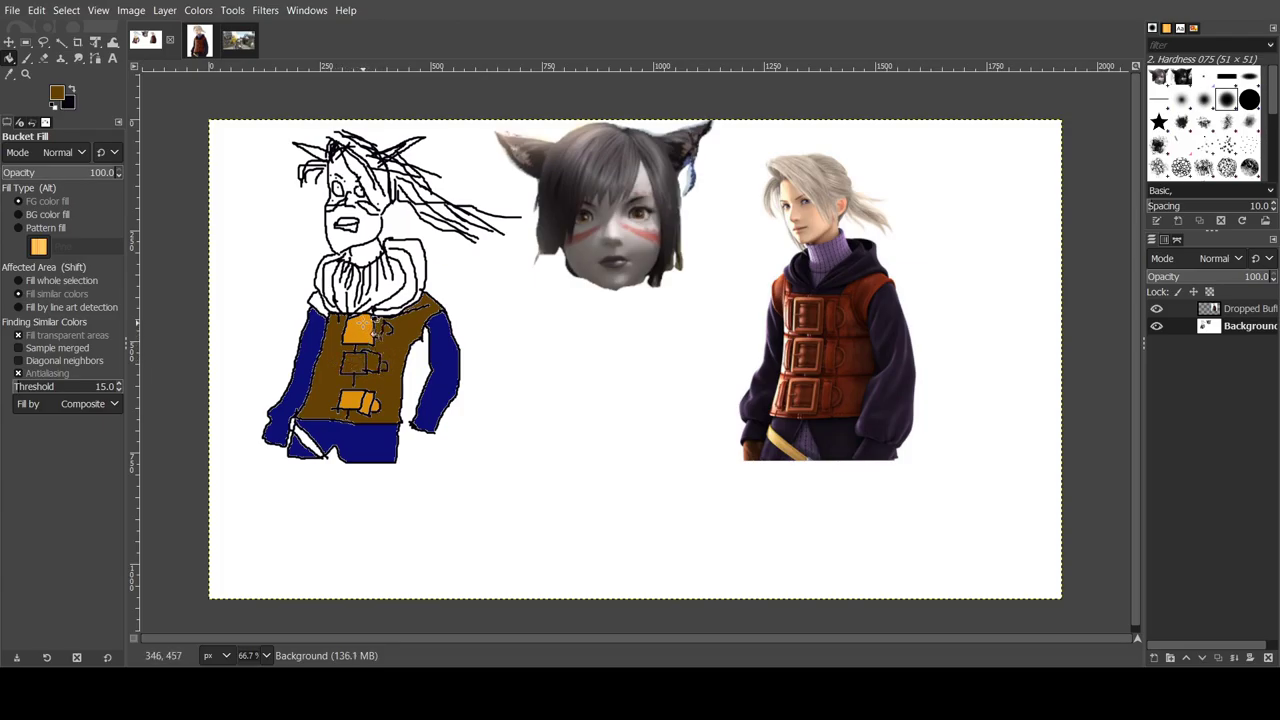
{"action": "left_click", "coordinate": [362, 330]}
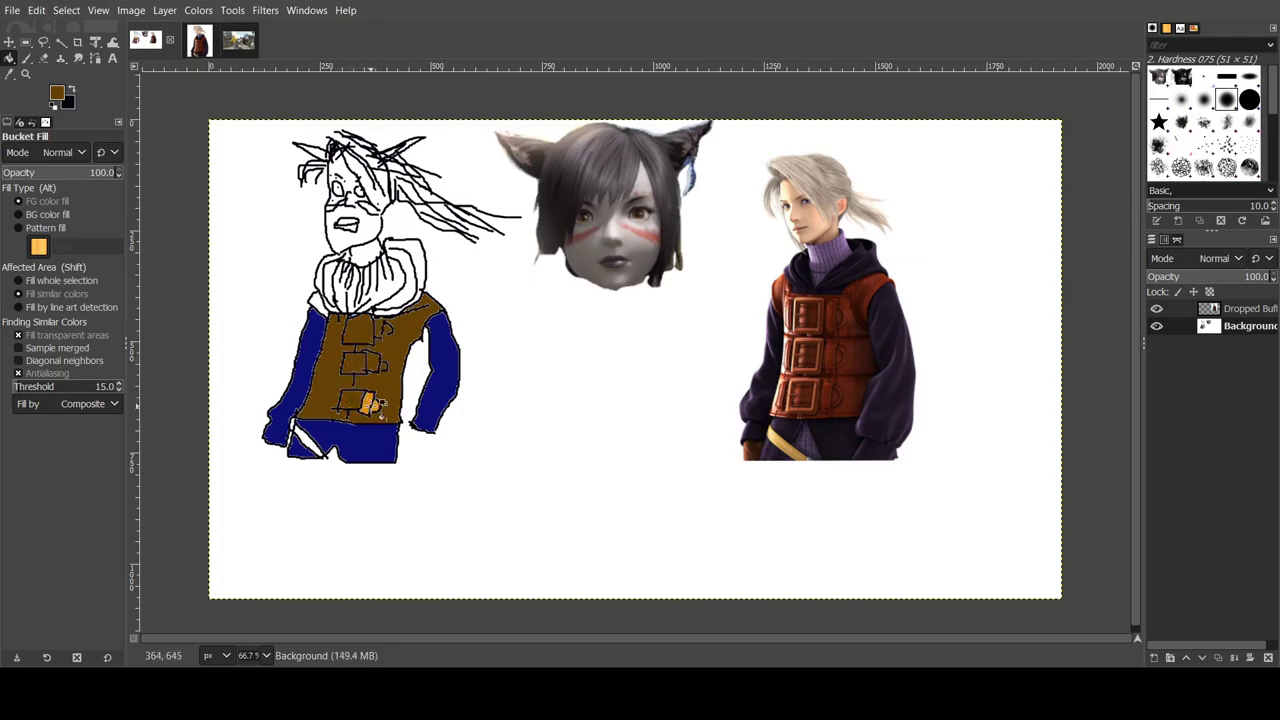
{"action": "left_click", "coordinate": [368, 403]}
{"action": "left_click", "coordinate": [372, 404]}
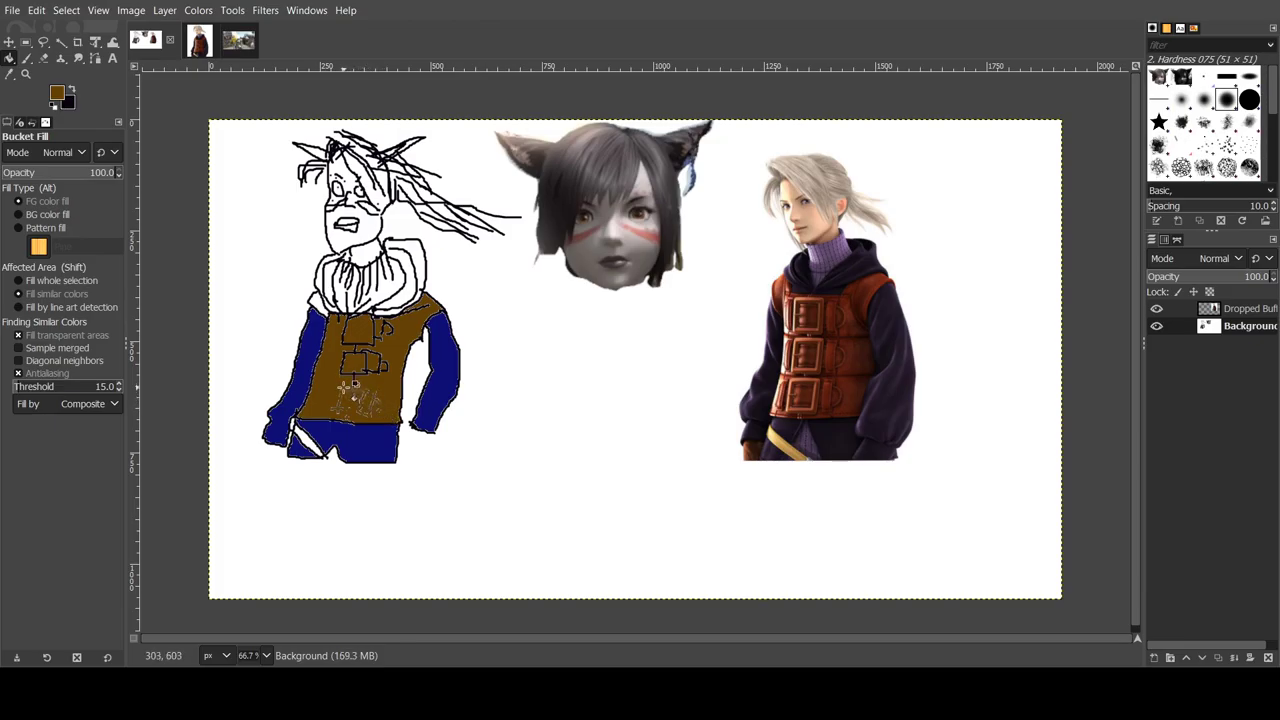
{"action": "key", "text": "ctrl+z"}
{"action": "key", "text": "ctrl+z"}
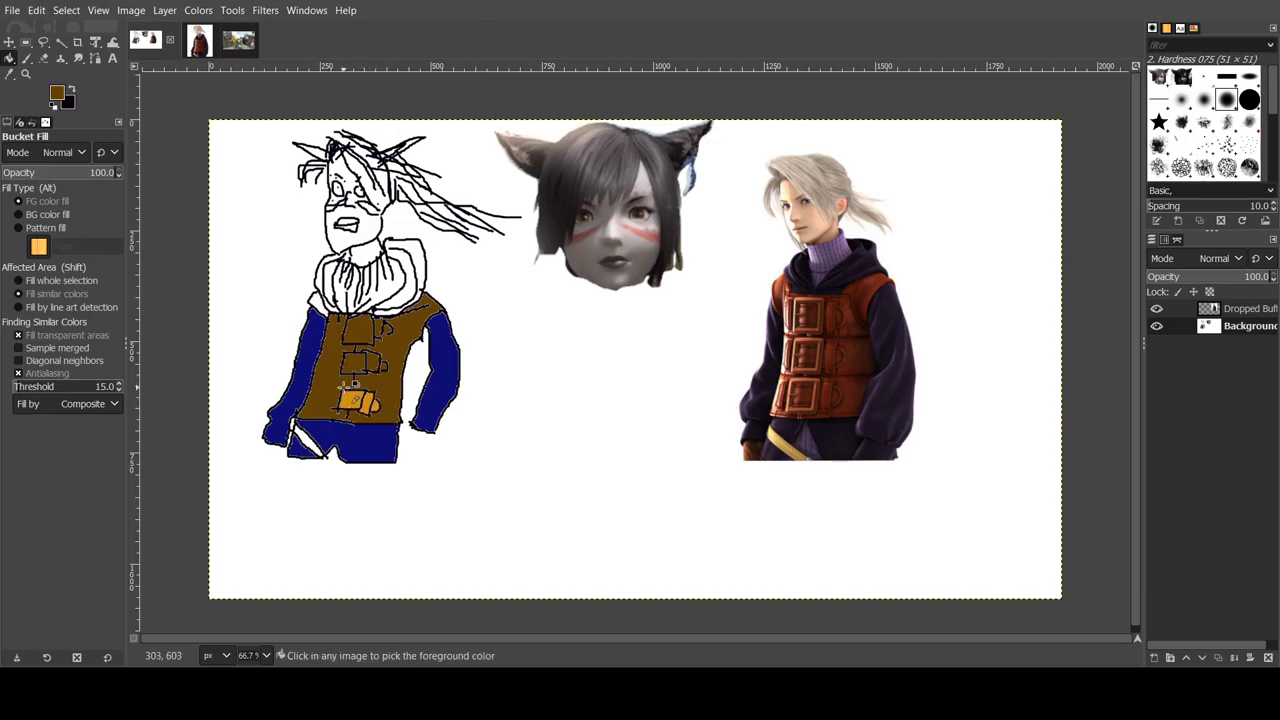
{"action": "left_click", "coordinate": [365, 405]}
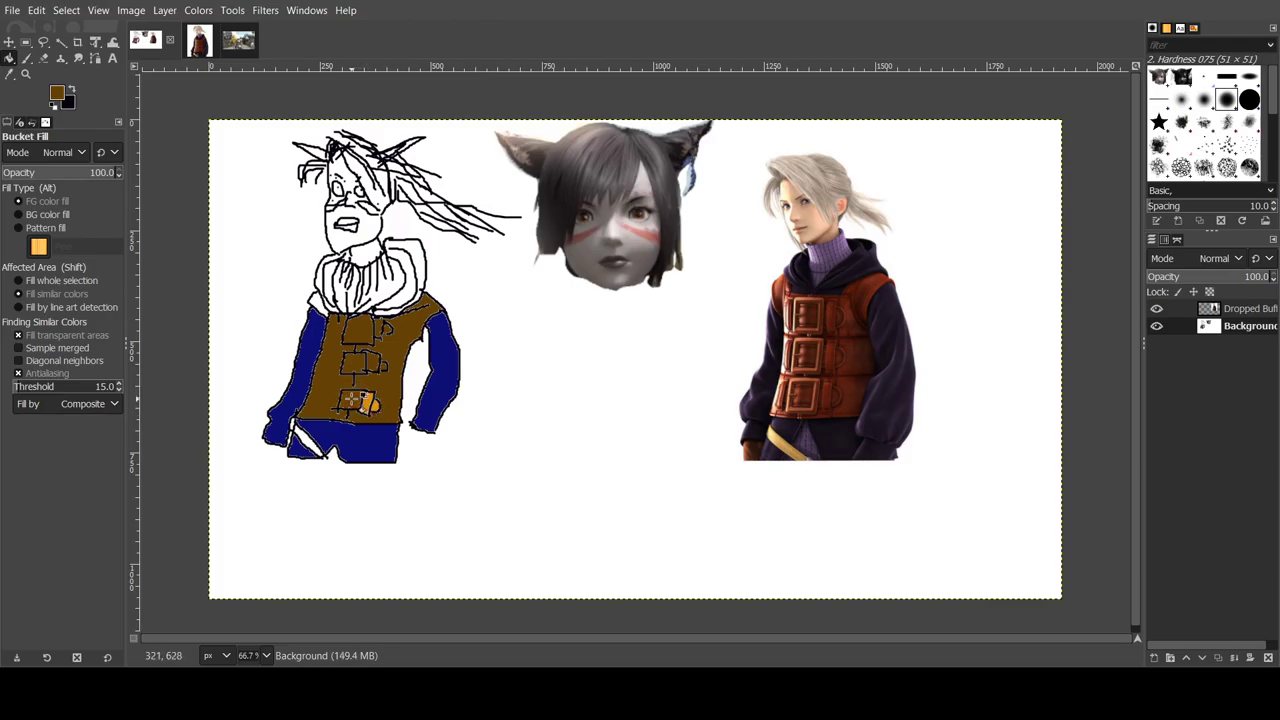
{"action": "left_click", "coordinate": [372, 404]}
Step: Fill the slanted belt with yellow-green and the pleated sweater collar with cyan
{"action": "left_click", "coordinate": [308, 438]}
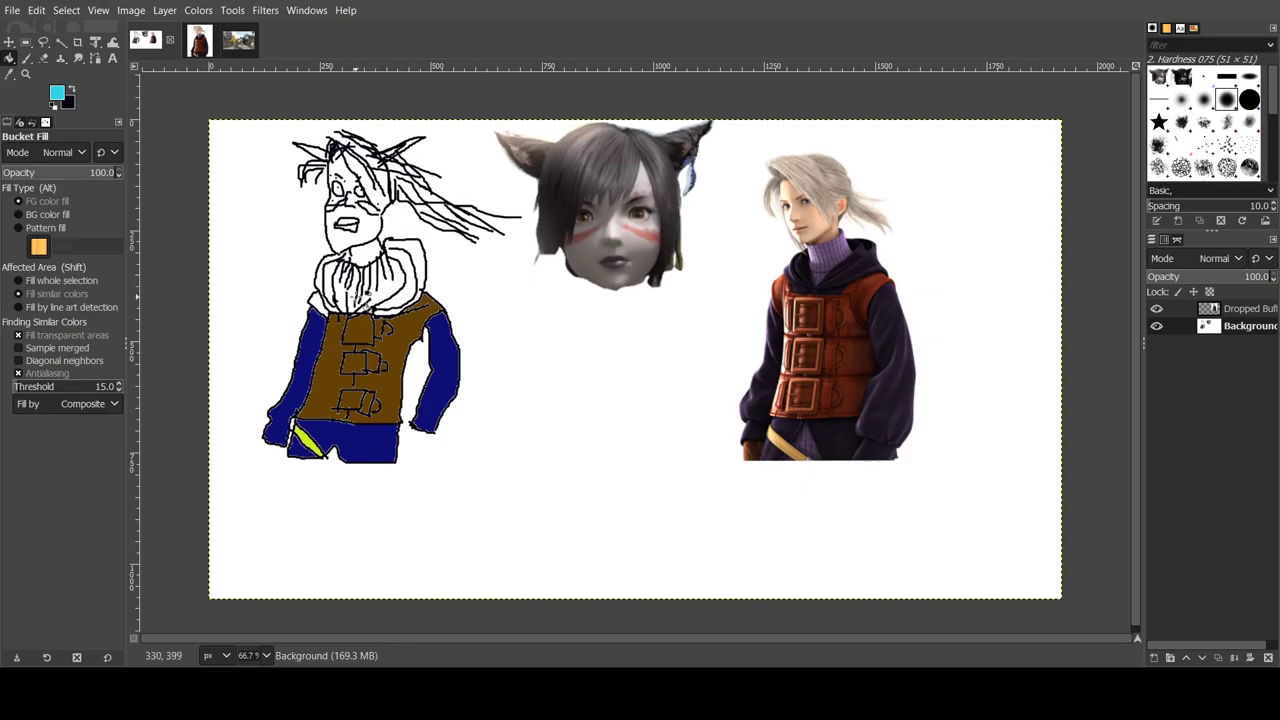
{"action": "left_click", "coordinate": [362, 298]}
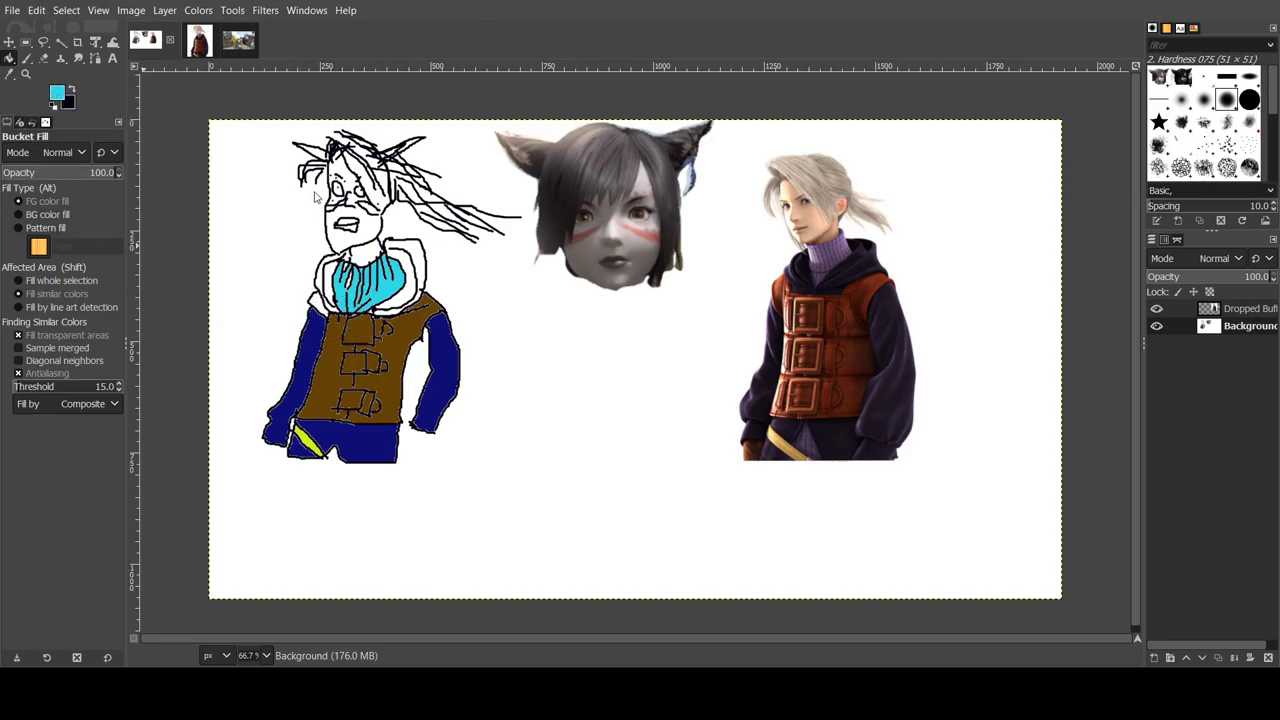
Step: Fill every section of the hood around the cyan collar with dark blue
{"action": "left_click", "coordinate": [416, 286]}
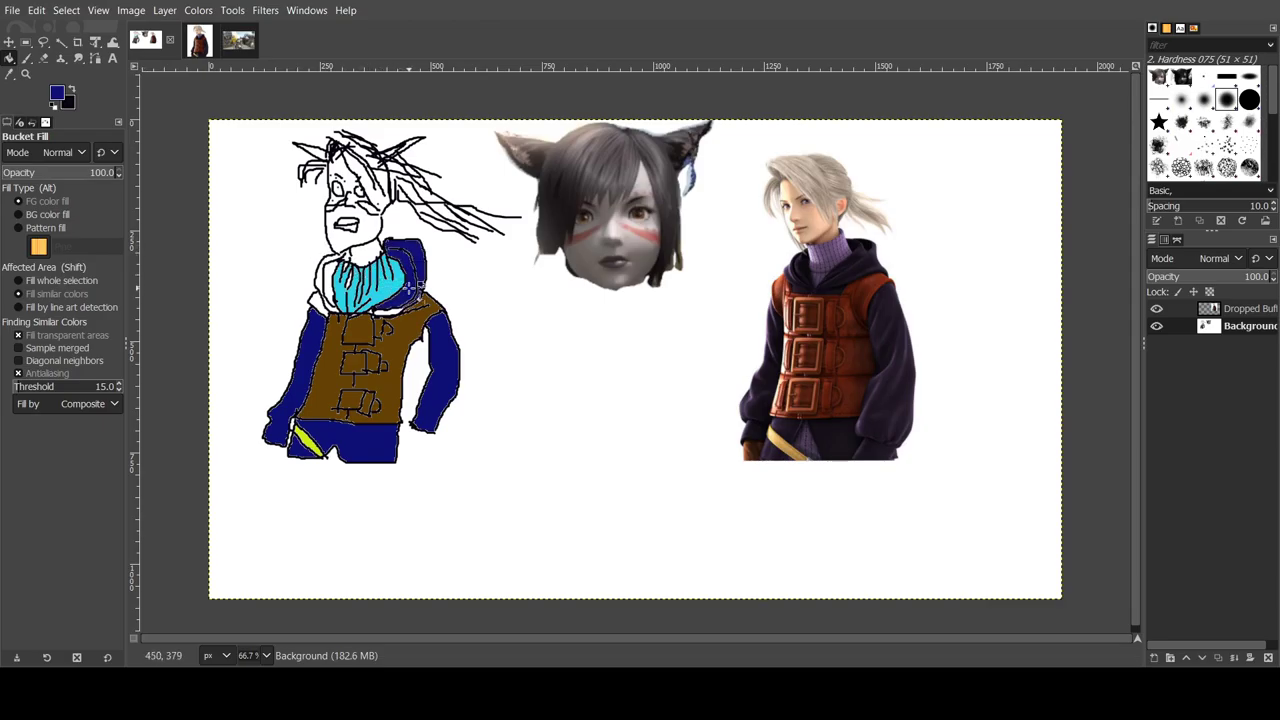
{"action": "left_click", "coordinate": [330, 283]}
{"action": "left_click", "coordinate": [324, 288]}
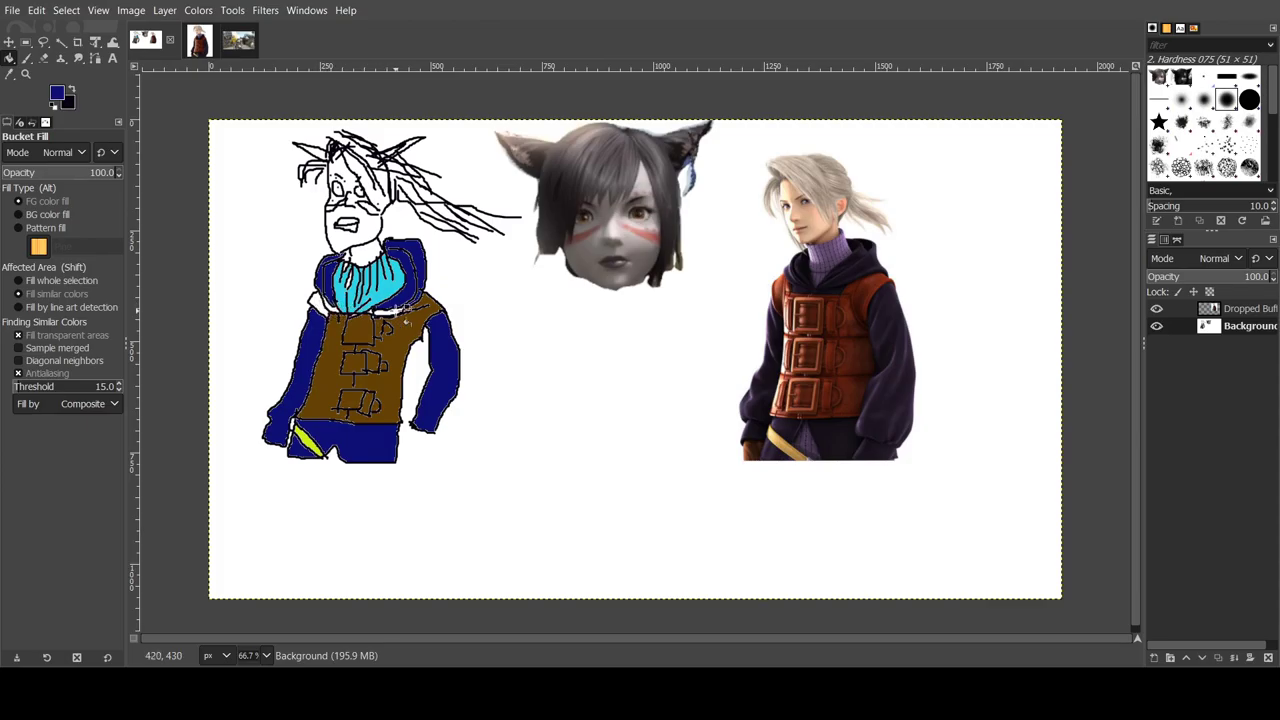
{"action": "left_click", "coordinate": [391, 317]}
{"action": "left_click", "coordinate": [338, 312]}
Step: Sample the vest's dark brown and fill the remaining white shoulder patch beside the hood with it
{"action": "left_click", "coordinate": [9, 74]}
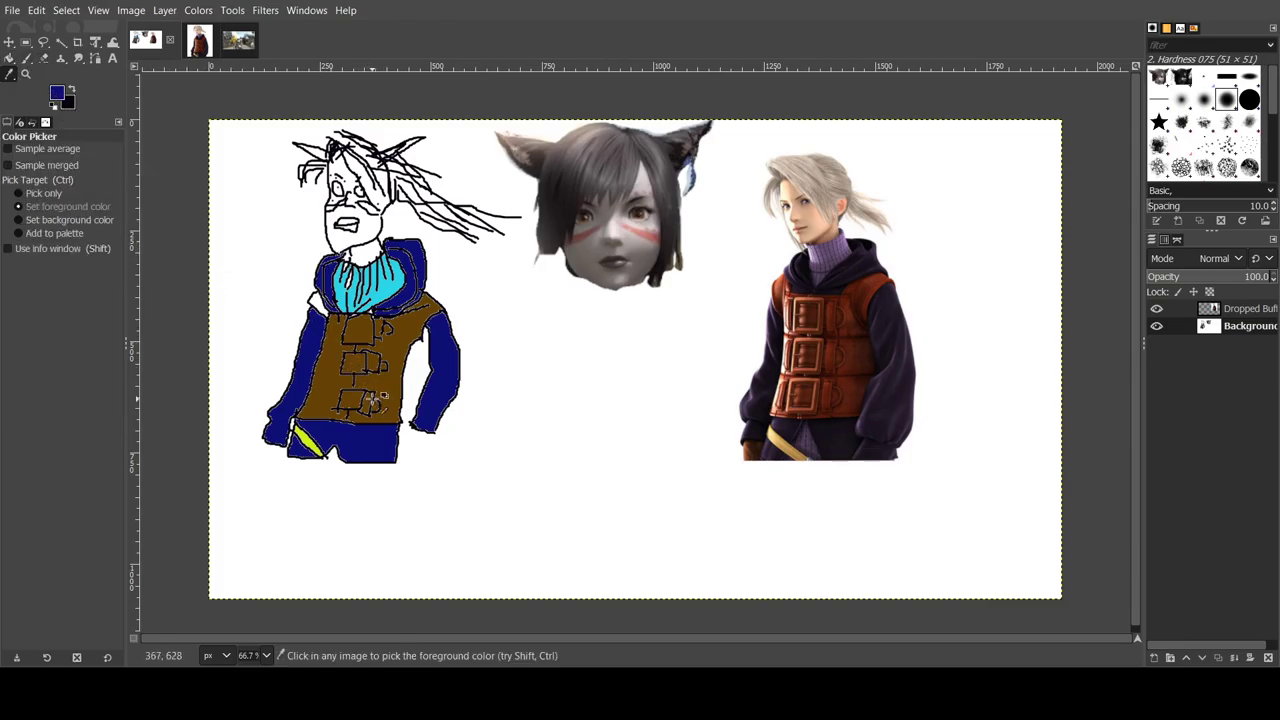
{"action": "left_click", "coordinate": [330, 378]}
{"action": "left_click", "coordinate": [9, 58]}
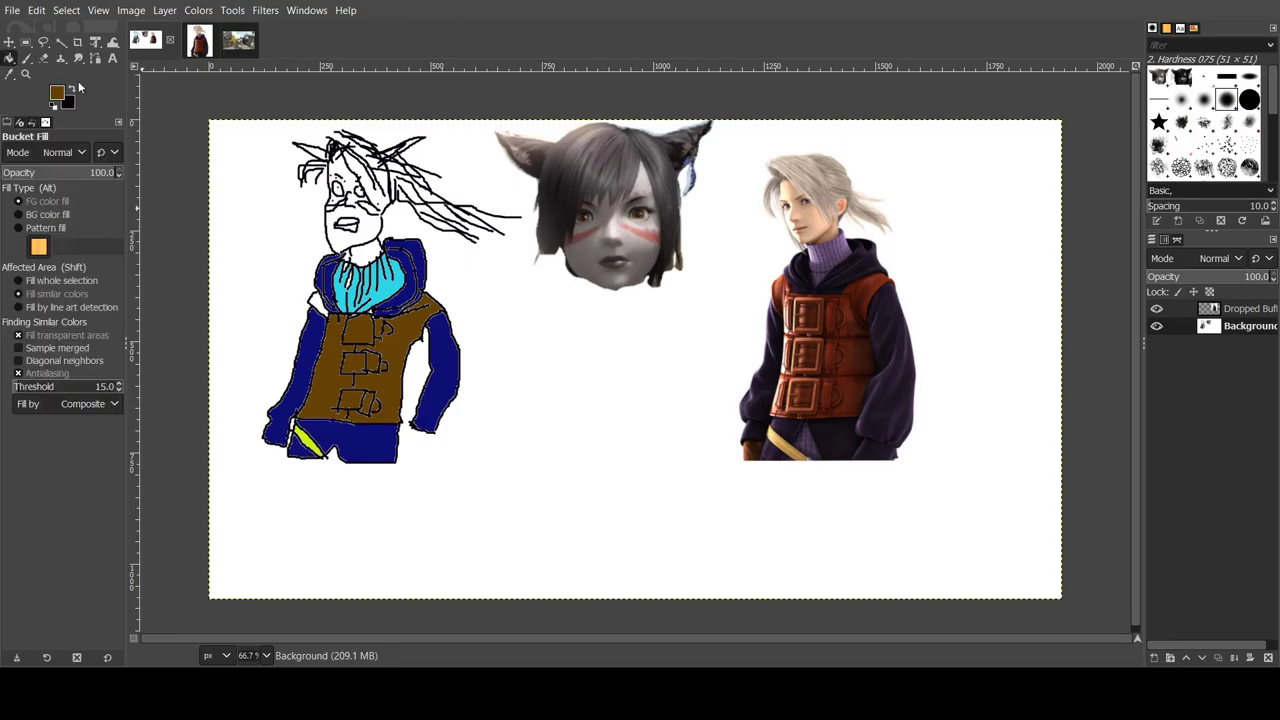
{"action": "left_click", "coordinate": [315, 298]}
Step: Sample the skin tone from the reference figure's layer as the foreground colour and make the background layer active for filling
{"action": "left_click", "coordinate": [9, 74]}
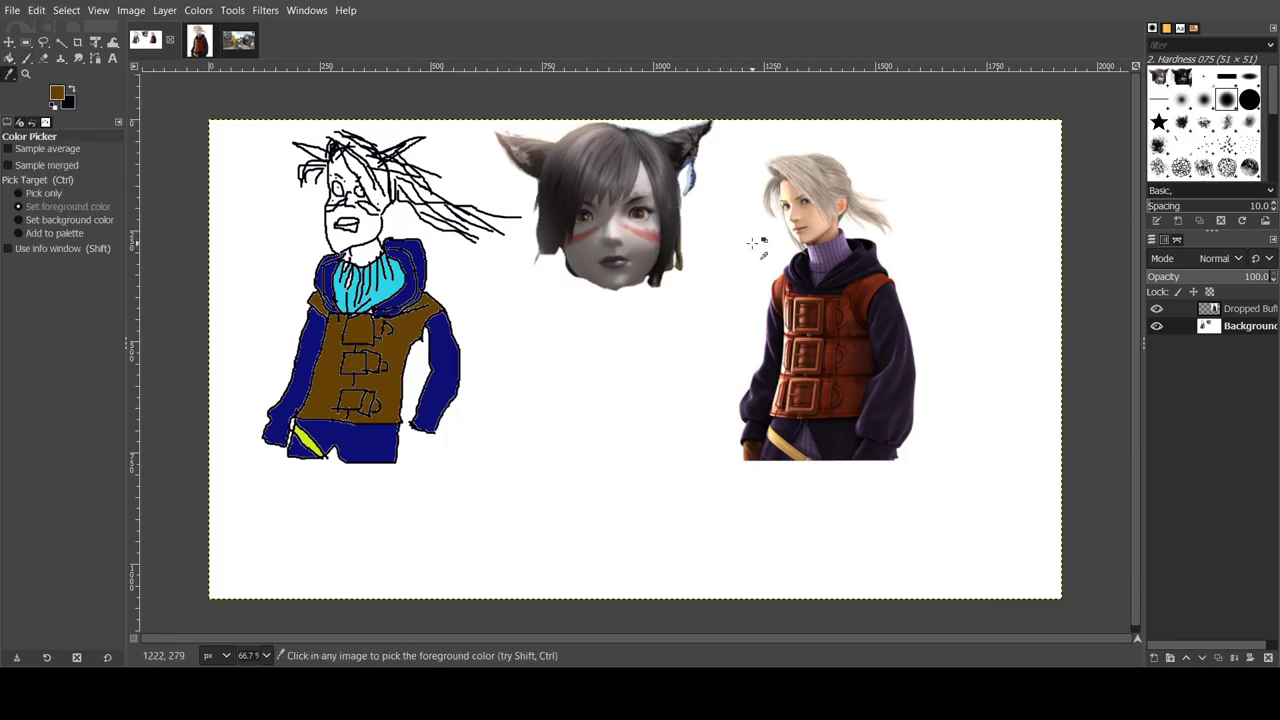
{"action": "left_click", "coordinate": [815, 222]}
{"action": "left_click", "coordinate": [1250, 309]}
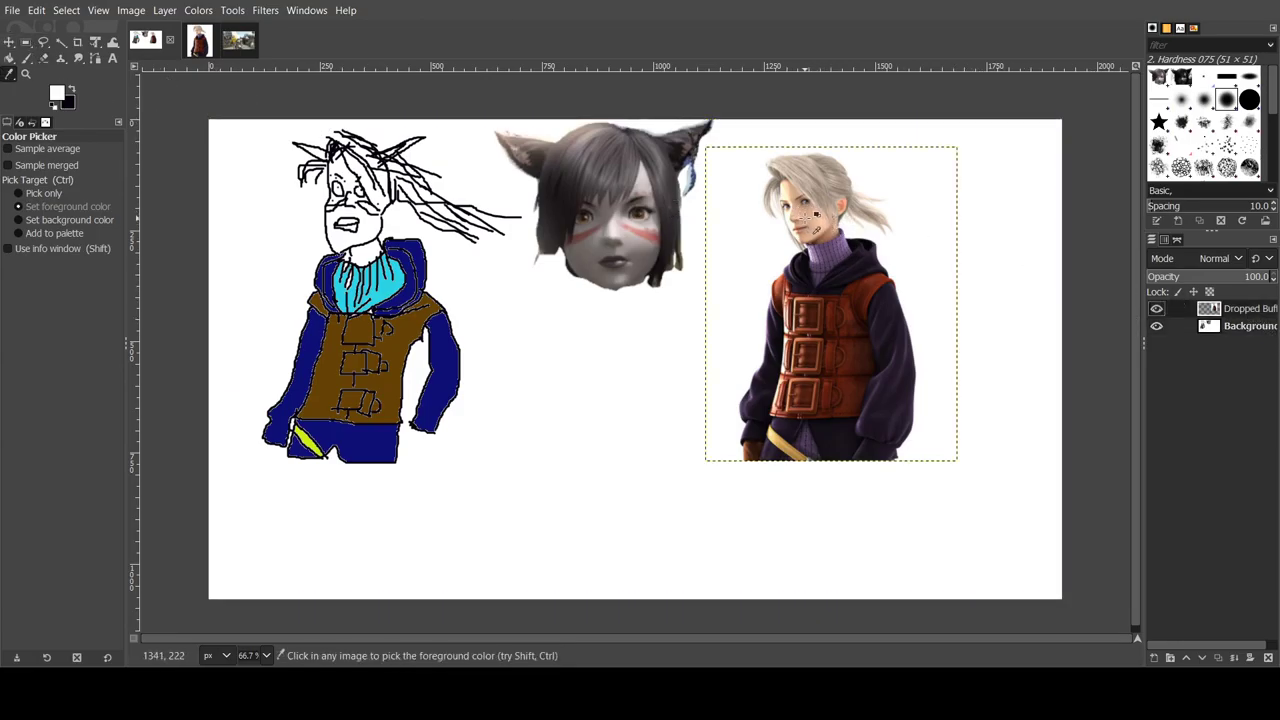
{"action": "left_click", "coordinate": [822, 224]}
{"action": "left_click", "coordinate": [1230, 327]}
{"action": "left_click", "coordinate": [10, 60]}
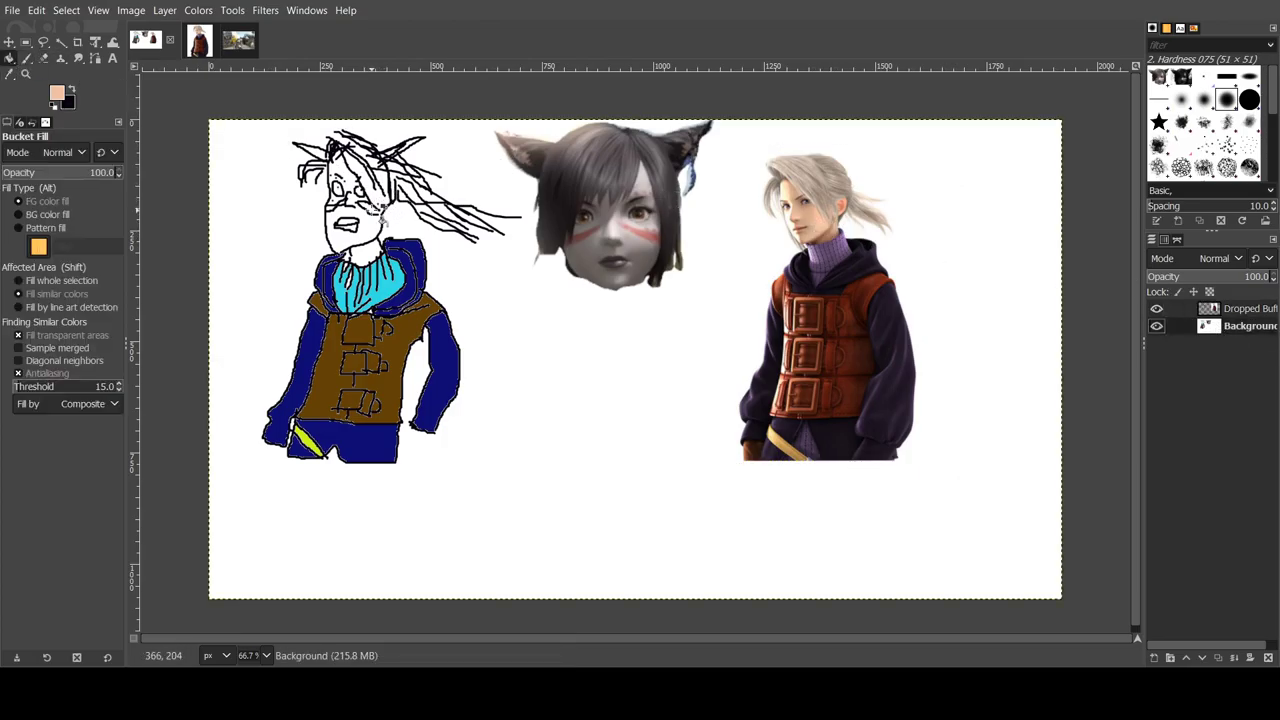
Step: Try to fill the sketched face and neck with the skin tone, and undo the fills
{"action": "left_click", "coordinate": [372, 224]}
{"action": "left_click", "coordinate": [365, 252]}
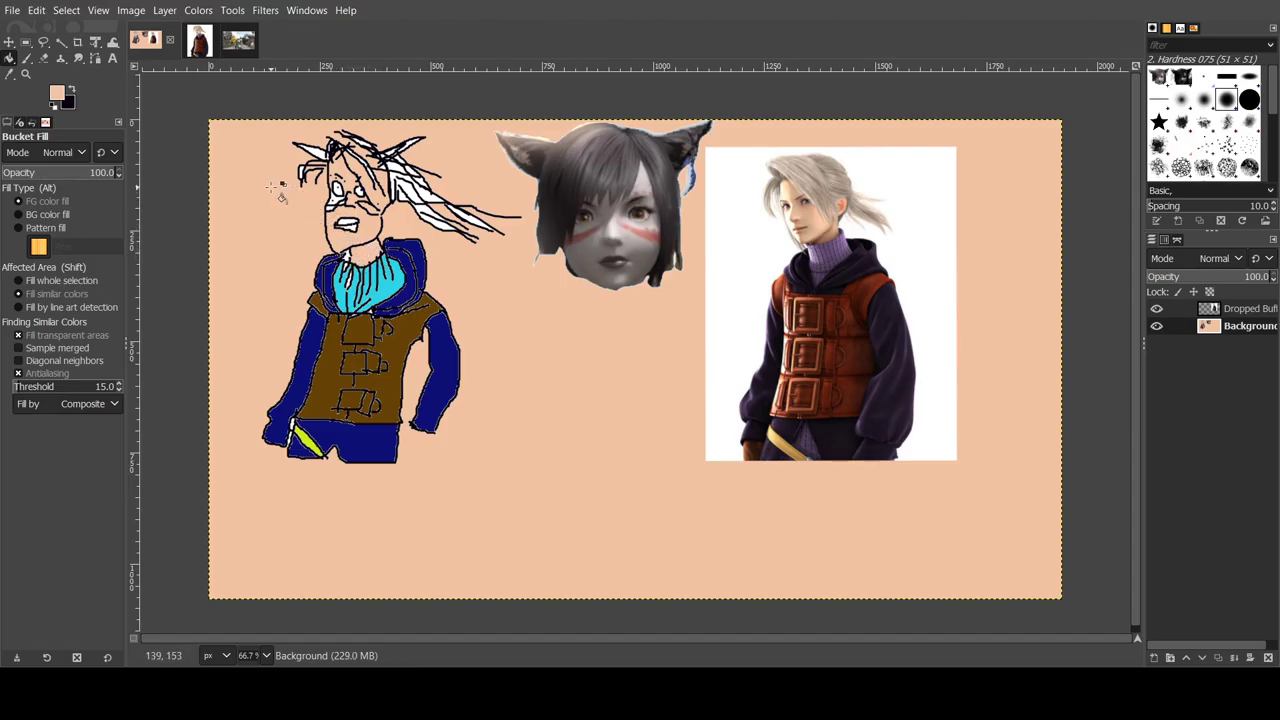
{"action": "key", "text": "ctrl+z"}
{"action": "key", "text": "ctrl+z"}
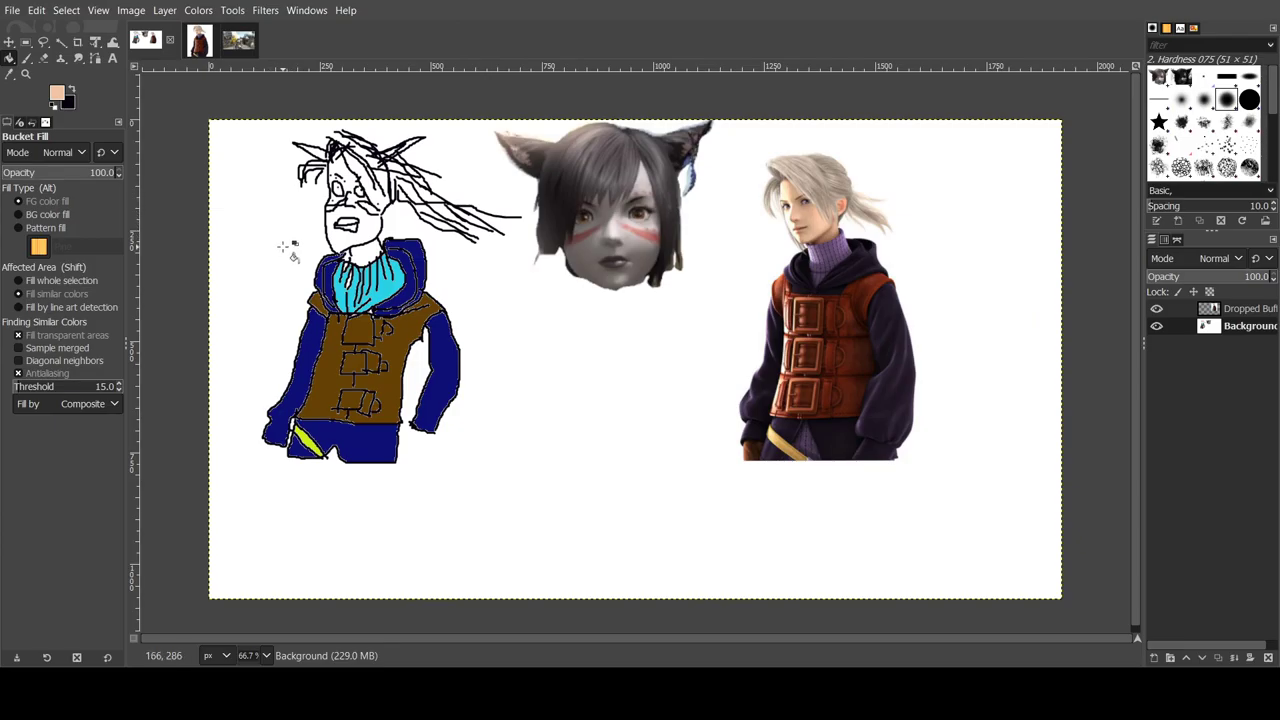
Step: Close the gap in the sketched head's outline near the jaw with a size 5 black paintbrush
{"action": "left_click", "coordinate": [27, 58]}
{"action": "left_click", "coordinate": [71, 88]}
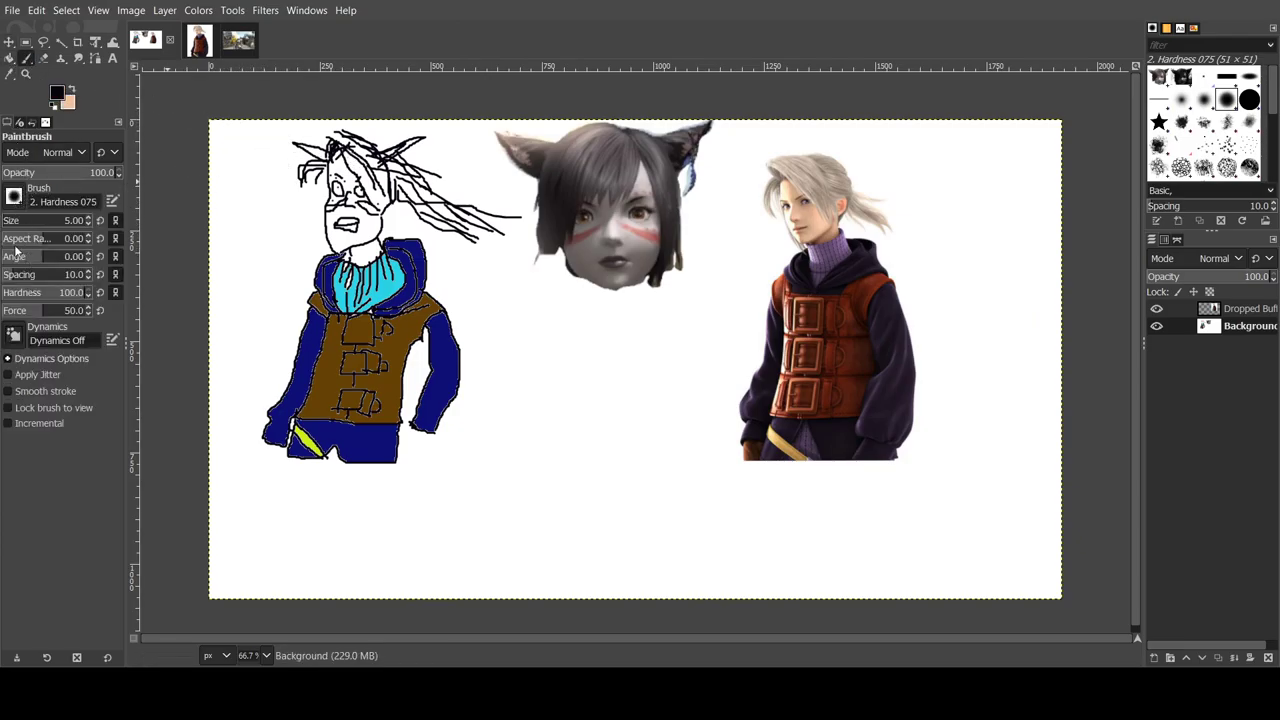
{"action": "left_click", "coordinate": [26, 73]}
{"action": "left_click", "coordinate": [363, 208]}
{"action": "scroll", "coordinate": [500, 270], "scroll_direction": "up", "scroll_amount": 2}
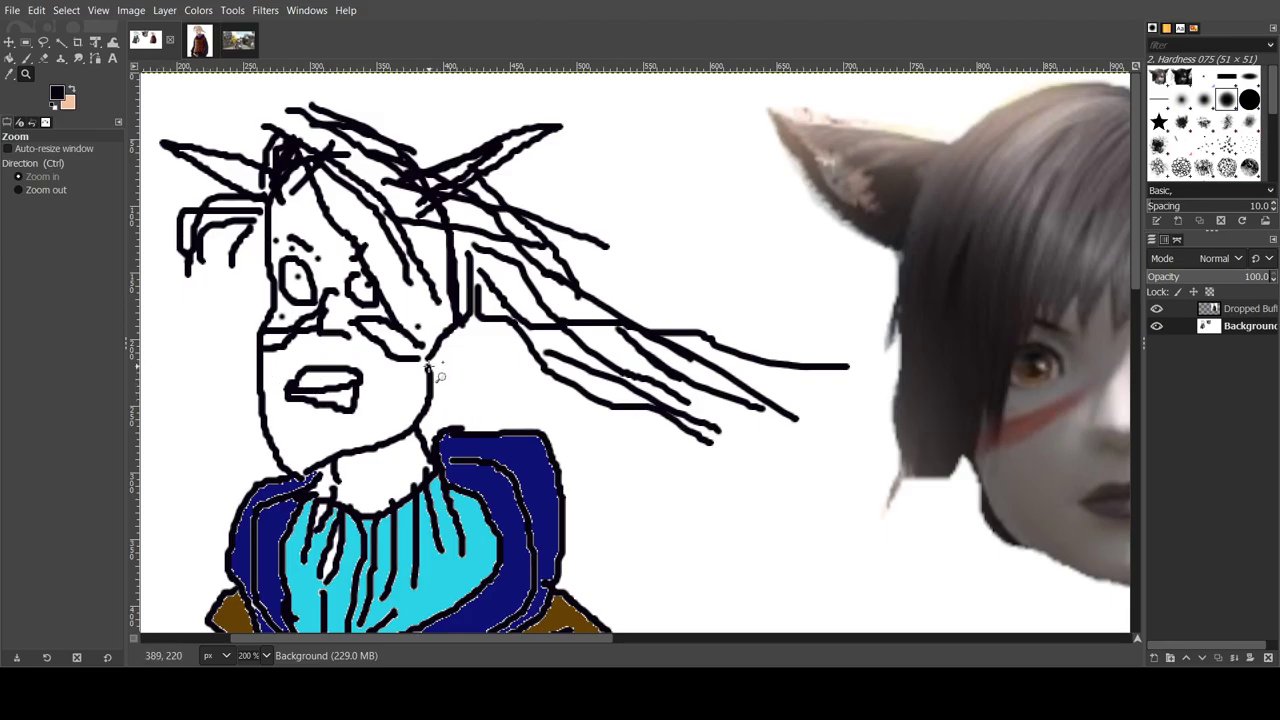
{"action": "left_click", "coordinate": [26, 58]}
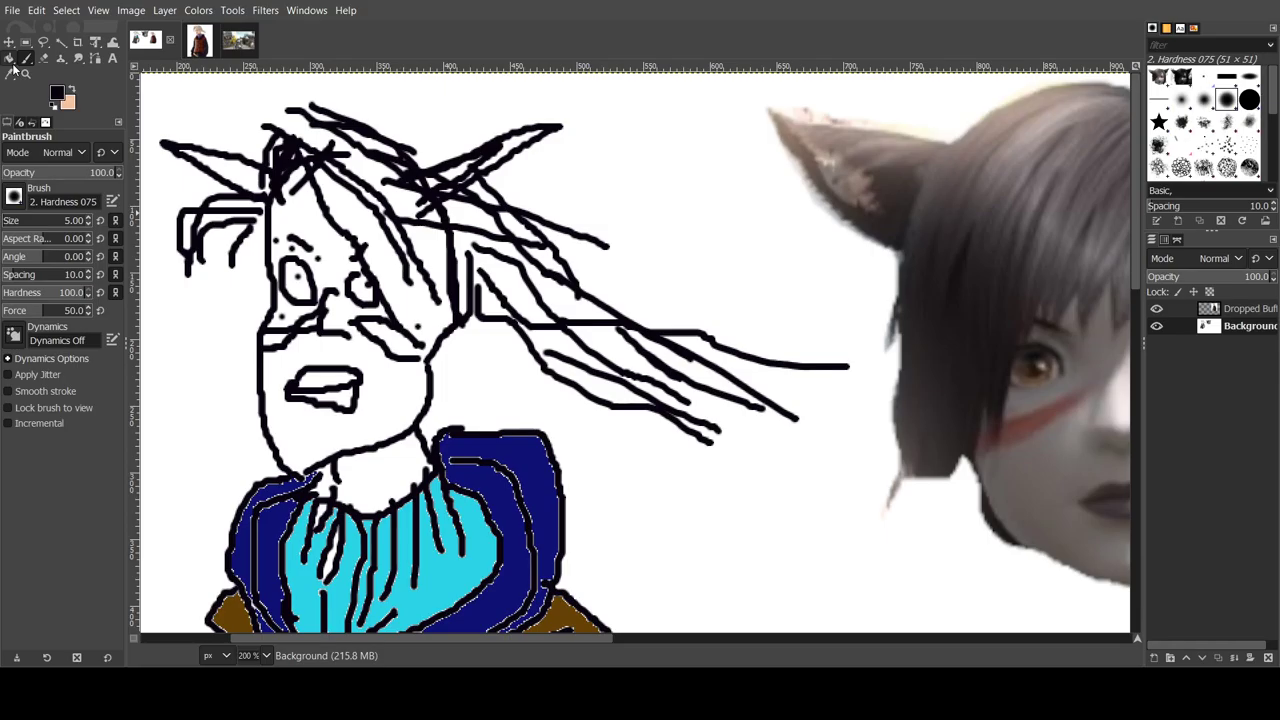
Step: Fill the face with the skin tone, including the small enclosed areas beside the nose and cheek
{"action": "left_click", "coordinate": [10, 58]}
{"action": "left_click", "coordinate": [73, 90]}
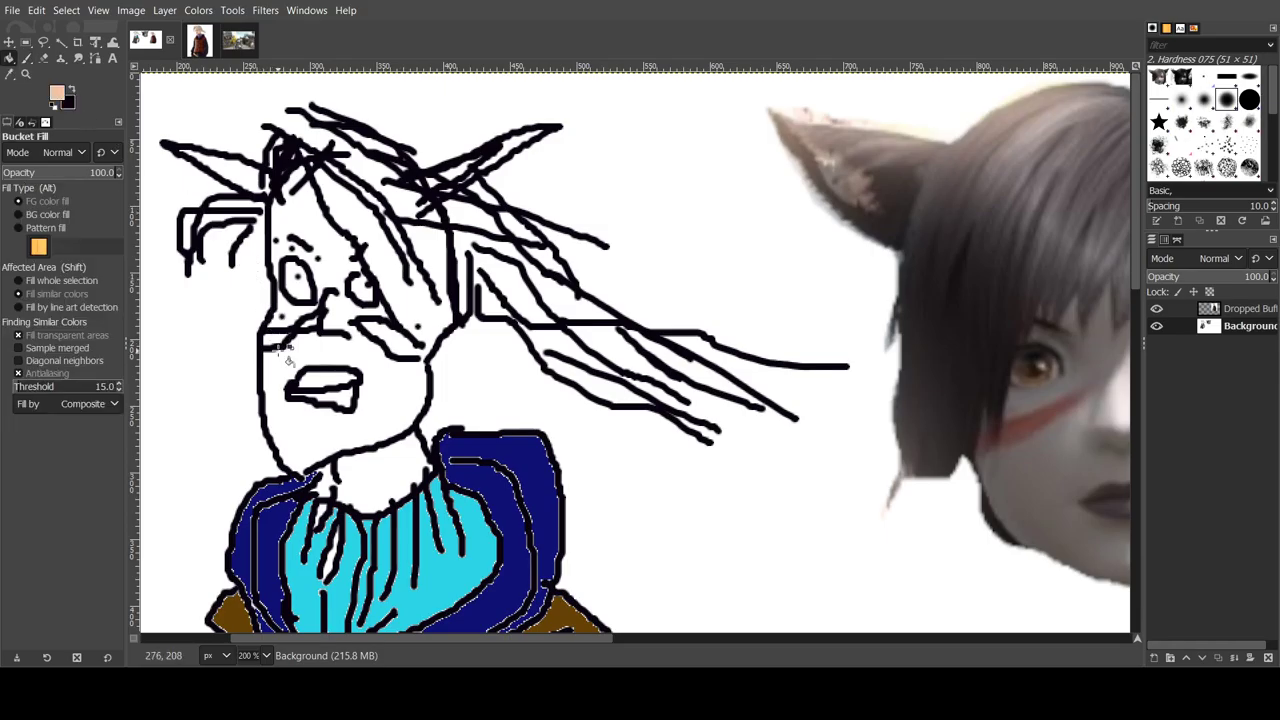
{"action": "left_click", "coordinate": [372, 374]}
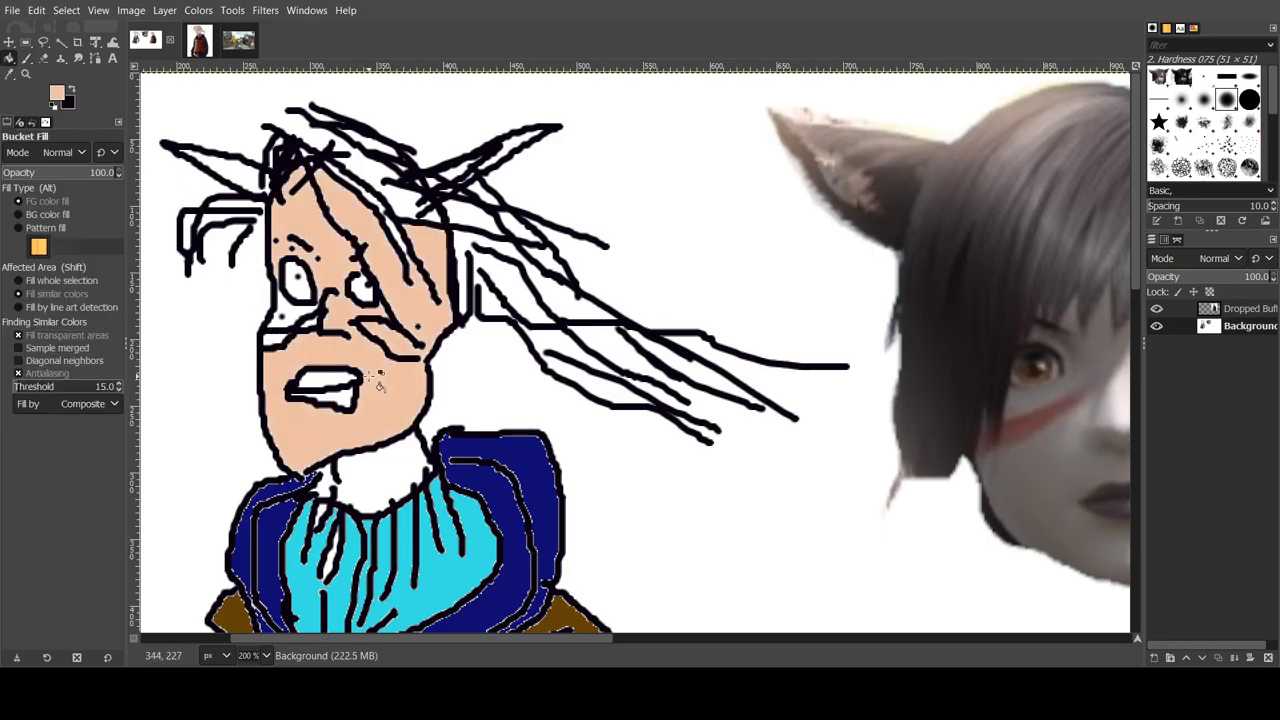
{"action": "left_click", "coordinate": [290, 334]}
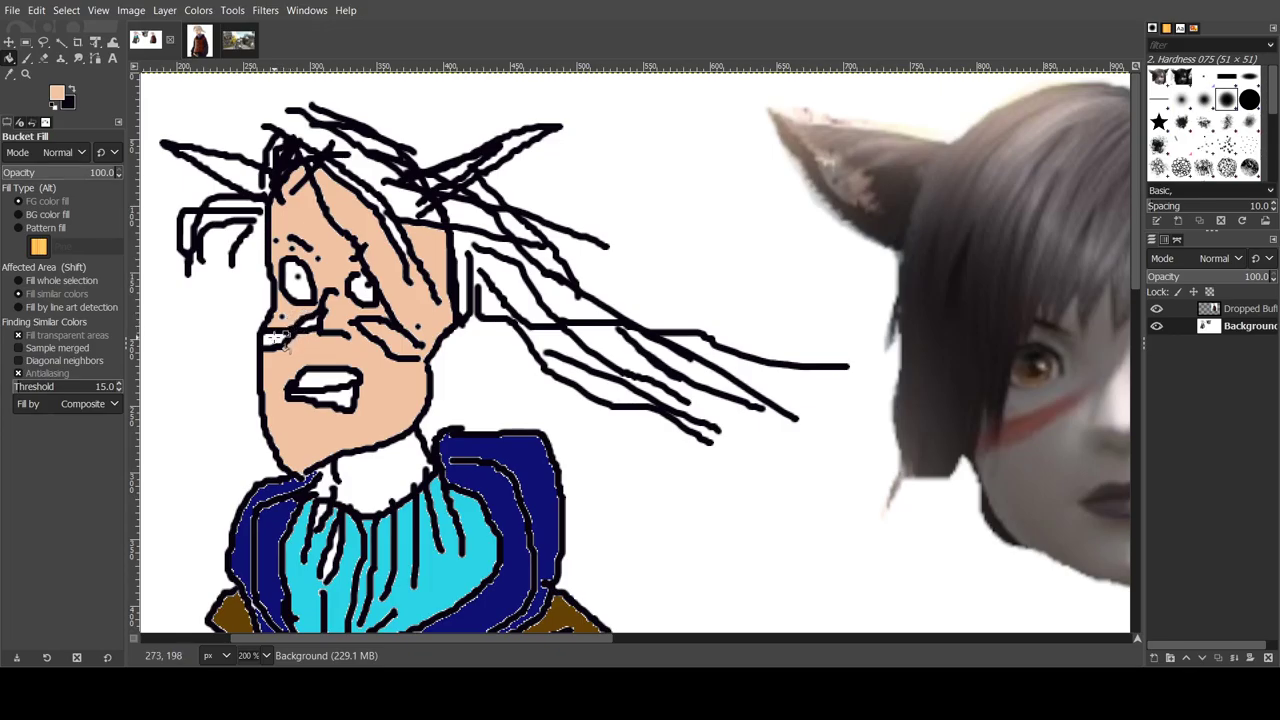
{"action": "left_click", "coordinate": [277, 339]}
Step: Fill both pointed ears on the sketched head with the vest's dark brown
{"action": "scroll", "coordinate": [318, 225], "scroll_direction": "down", "scroll_amount": 5}
{"action": "scroll", "coordinate": [312, 240], "scroll_direction": "up", "scroll_amount": 5}
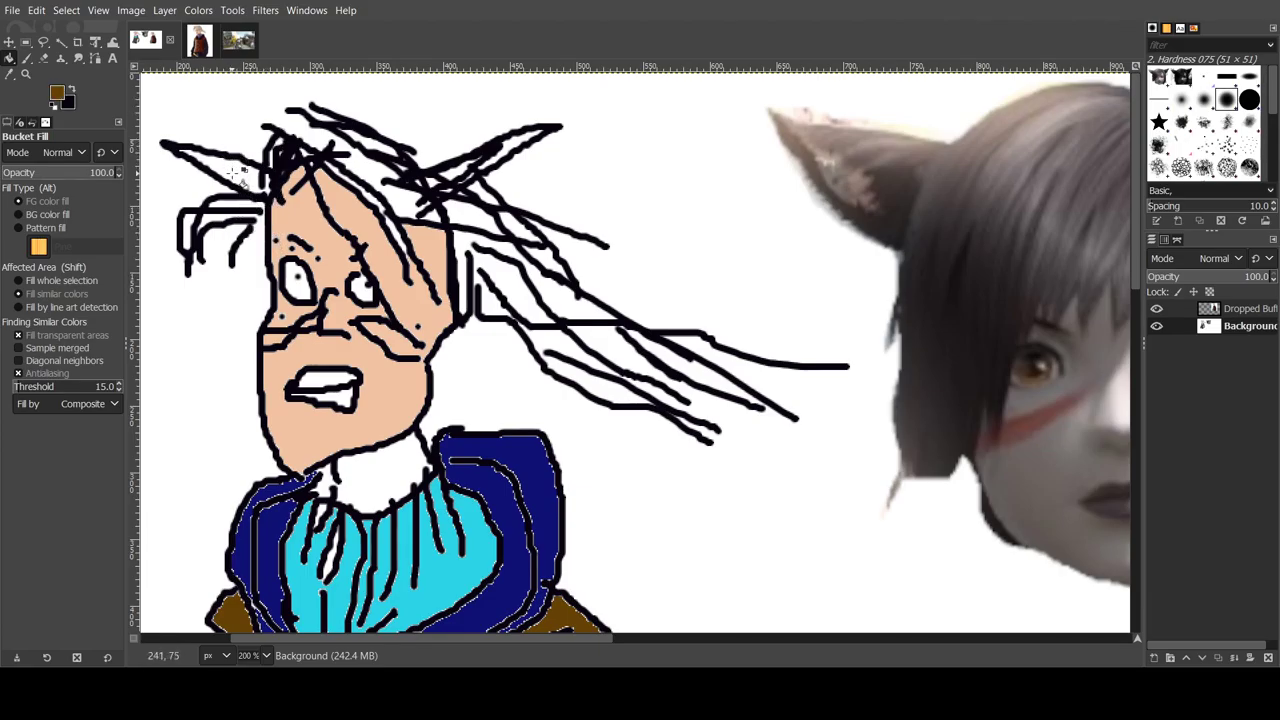
{"action": "left_click", "coordinate": [237, 172]}
{"action": "left_click", "coordinate": [510, 150]}
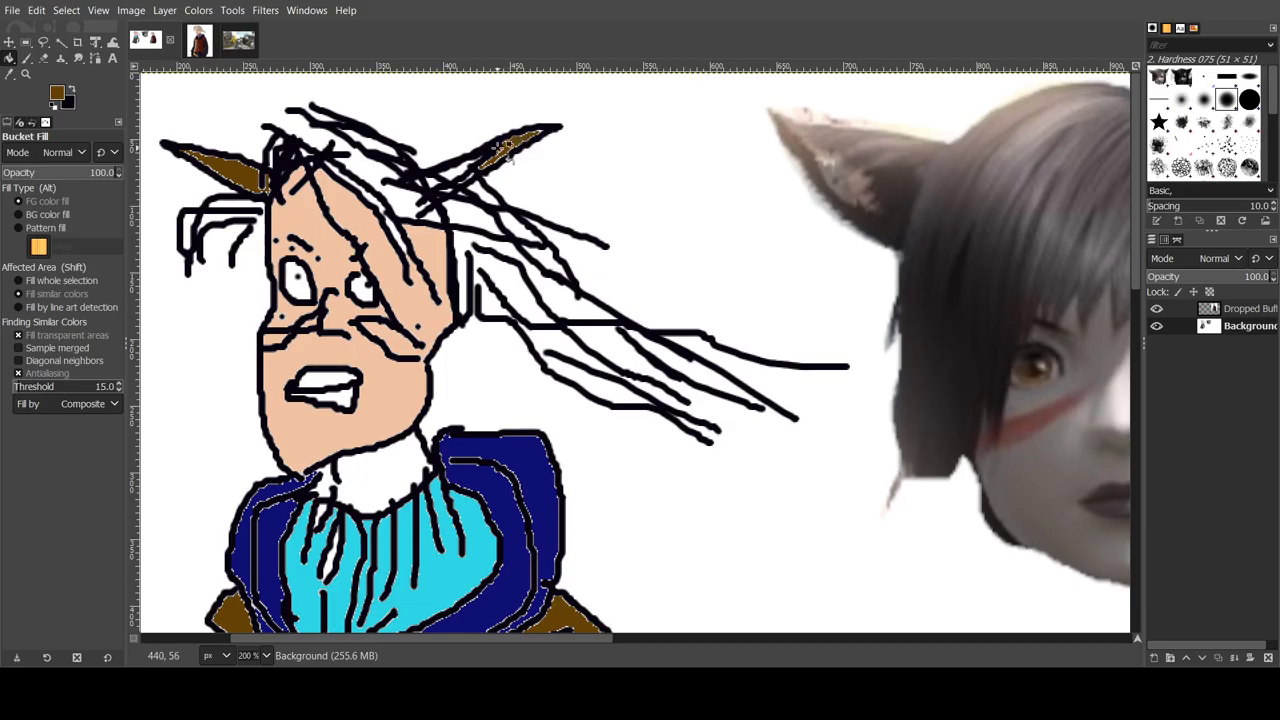
{"action": "left_click", "coordinate": [452, 172]}
Step: Fill the neck between the chin and the cyan collar with the skin tone
{"action": "left_click", "coordinate": [26, 74]}
{"action": "left_click", "coordinate": [40, 189]}
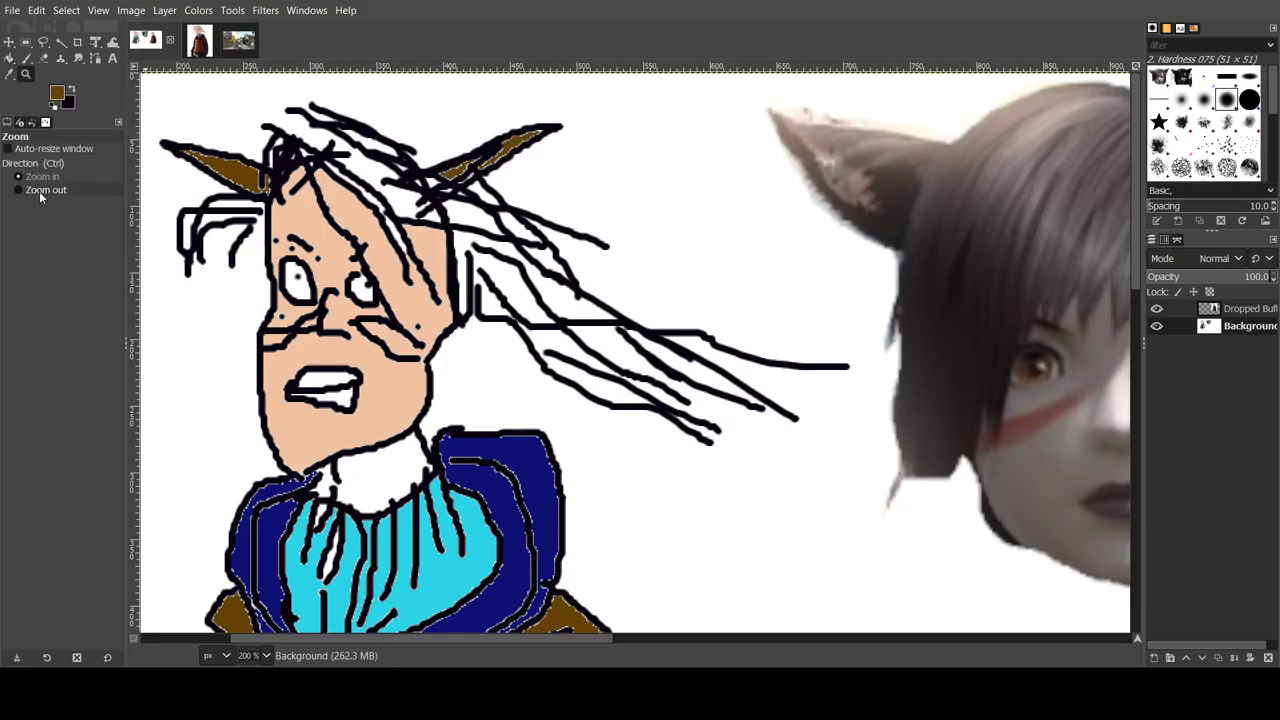
{"action": "left_click", "coordinate": [292, 236]}
{"action": "left_click", "coordinate": [292, 236]}
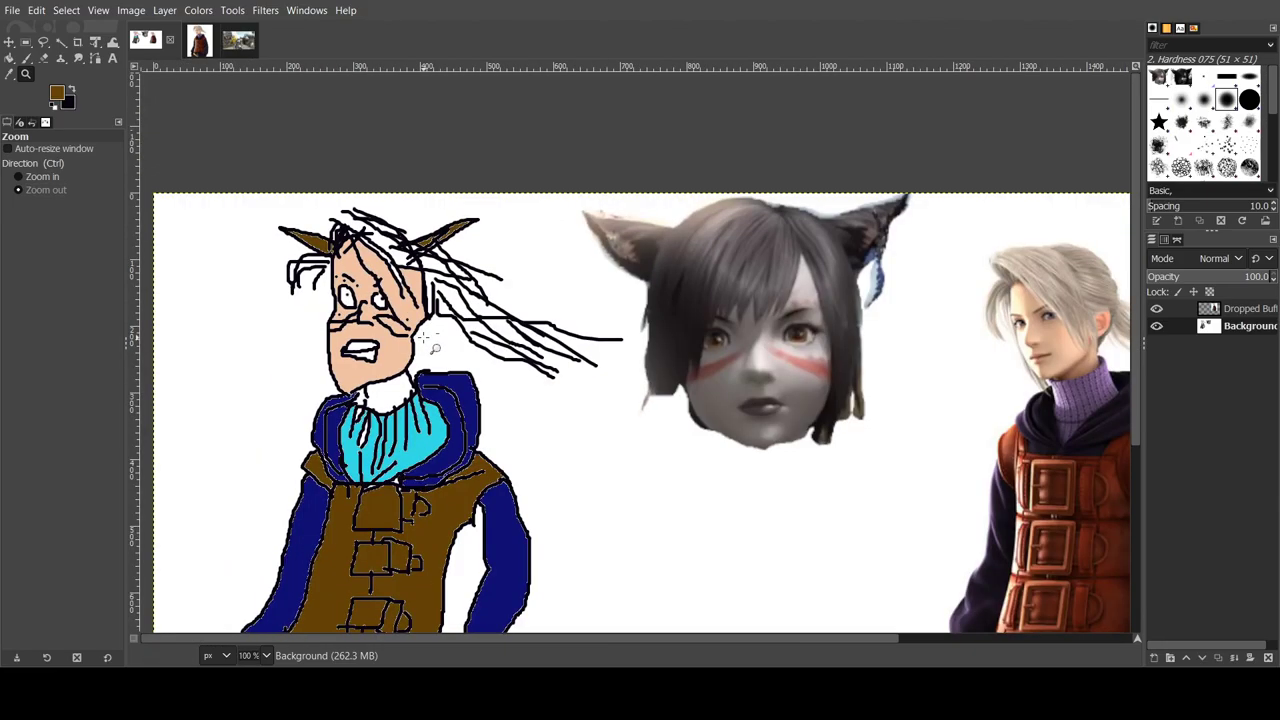
{"action": "left_click", "coordinate": [292, 236]}
{"action": "left_click", "coordinate": [9, 57]}
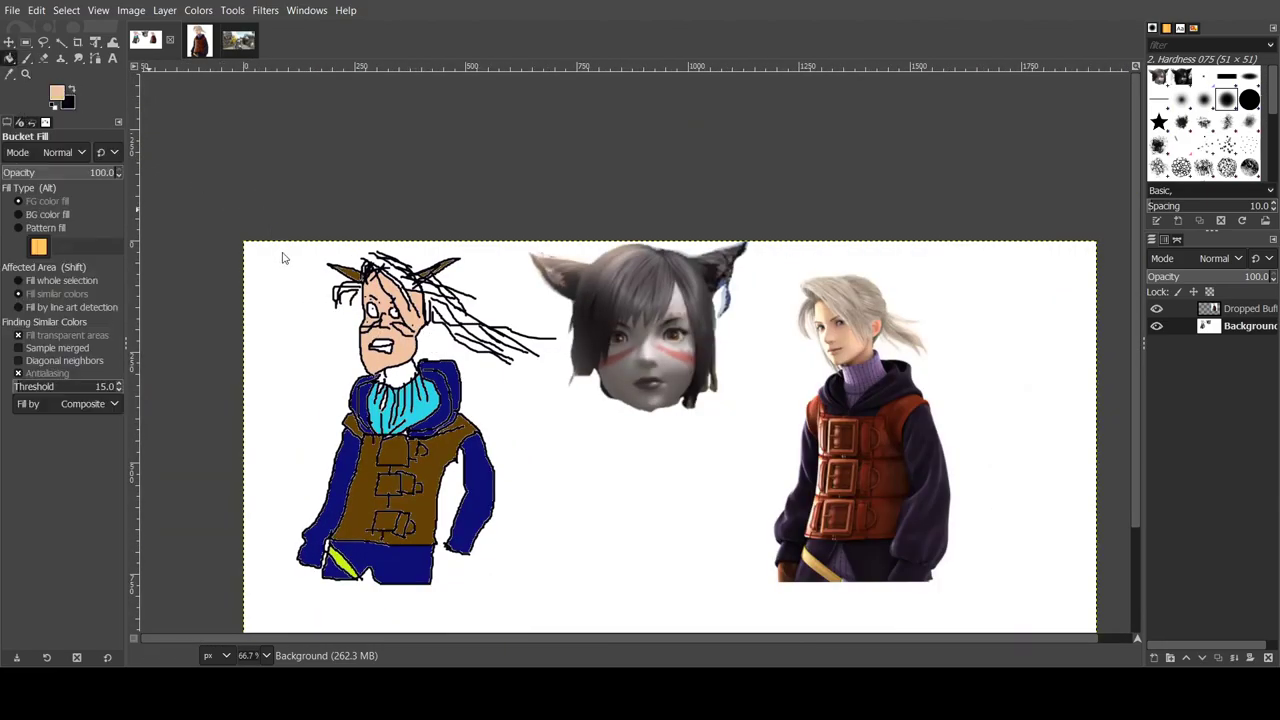
{"action": "left_click", "coordinate": [402, 376]}
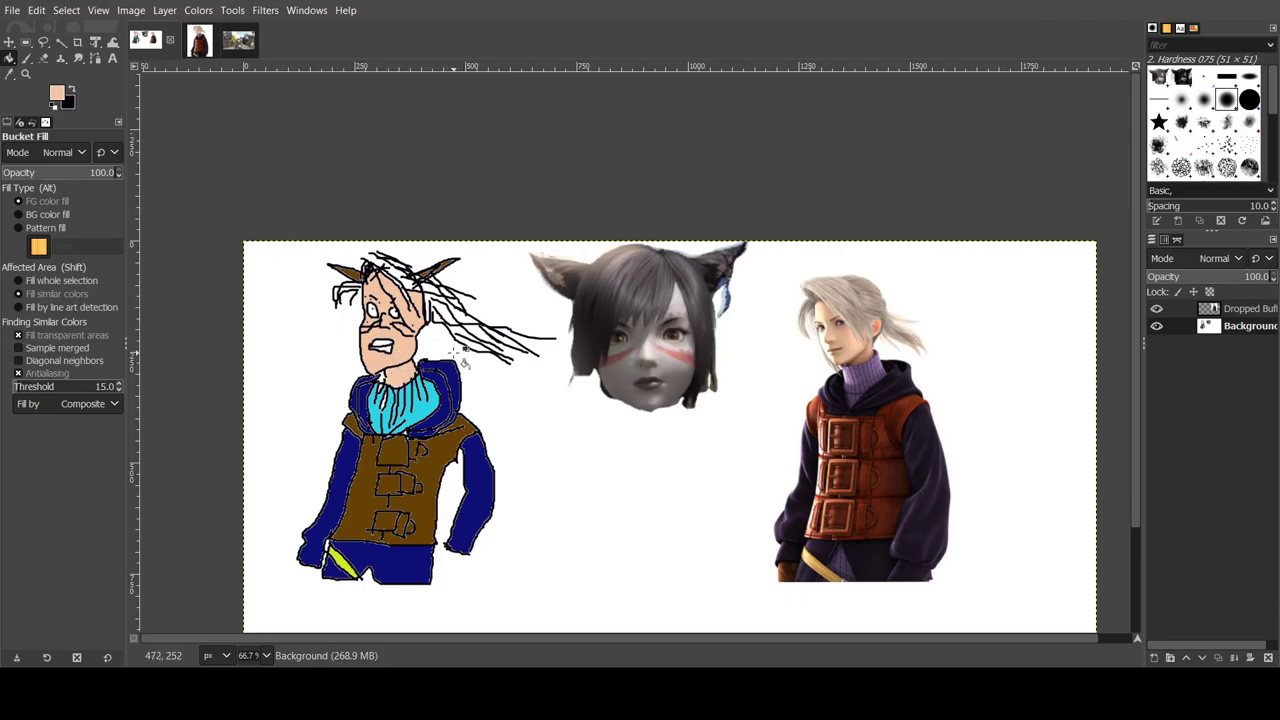
Step: Try clearing the reference figure from its layer, and undo the deletion
{"action": "scroll", "coordinate": [460, 362], "scroll_direction": "down", "scroll_amount": 3}
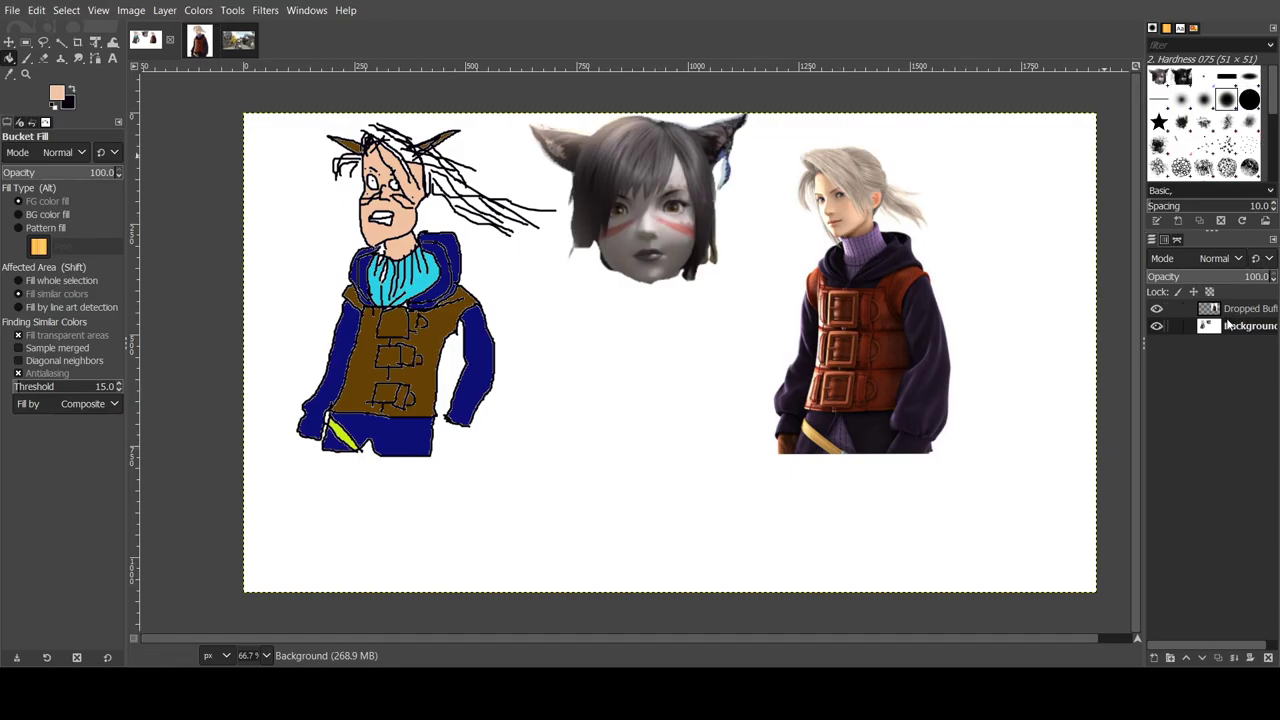
{"action": "left_click", "coordinate": [1225, 318]}
{"action": "key", "text": "Delete"}
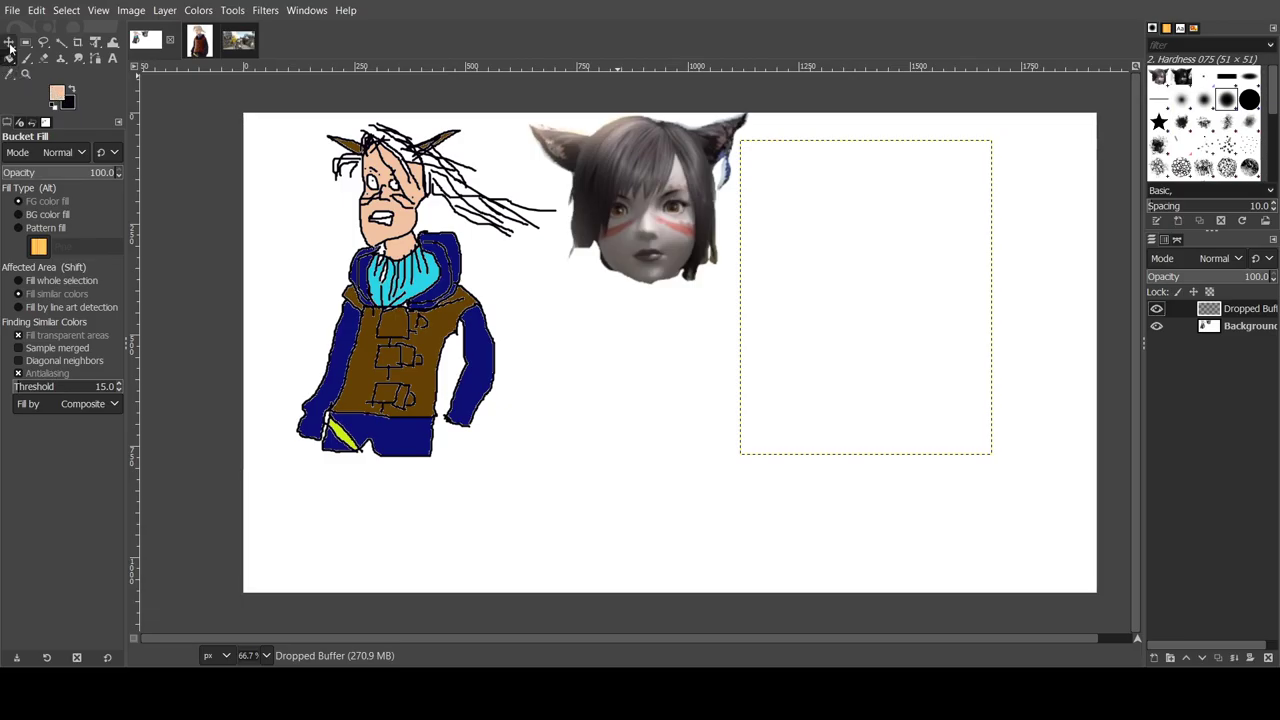
{"action": "key", "text": "ctrl+z"}
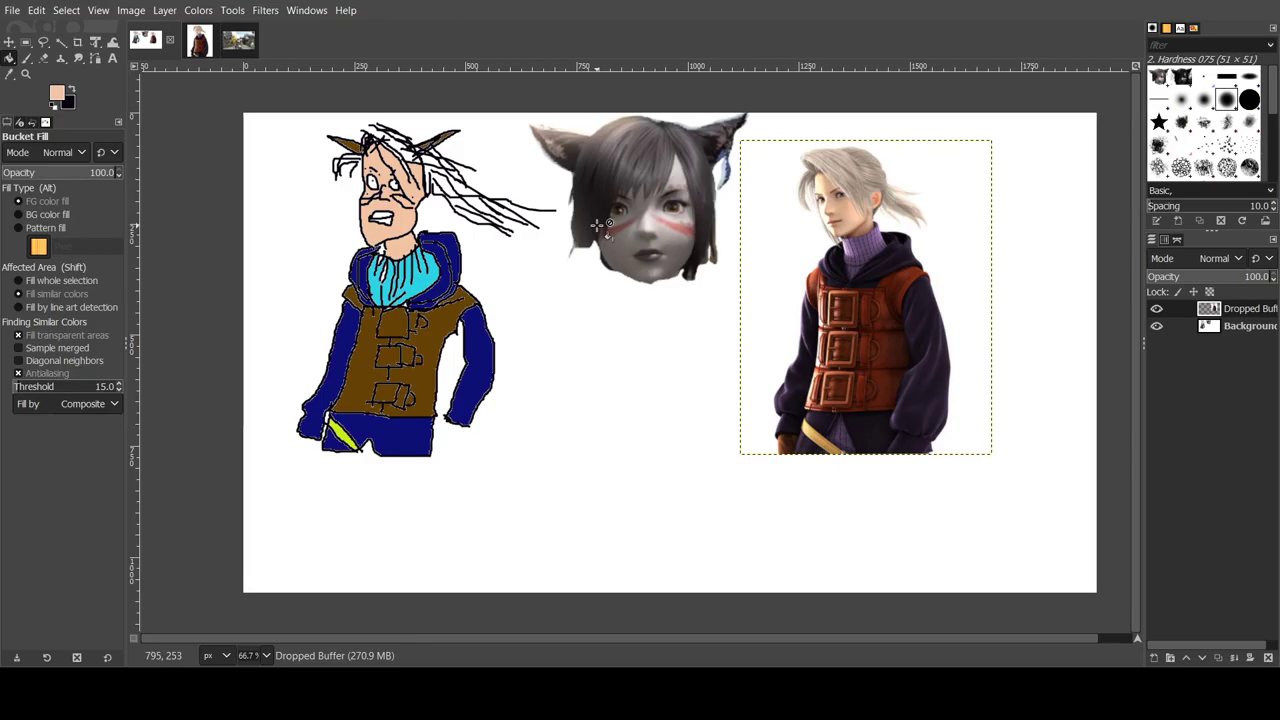
Step: Erase the cat-eared head from the background layer to white, using the Hardness 100 brush at size 51
{"action": "left_click", "coordinate": [43, 58]}
{"action": "key", "text": "Page_Down"}
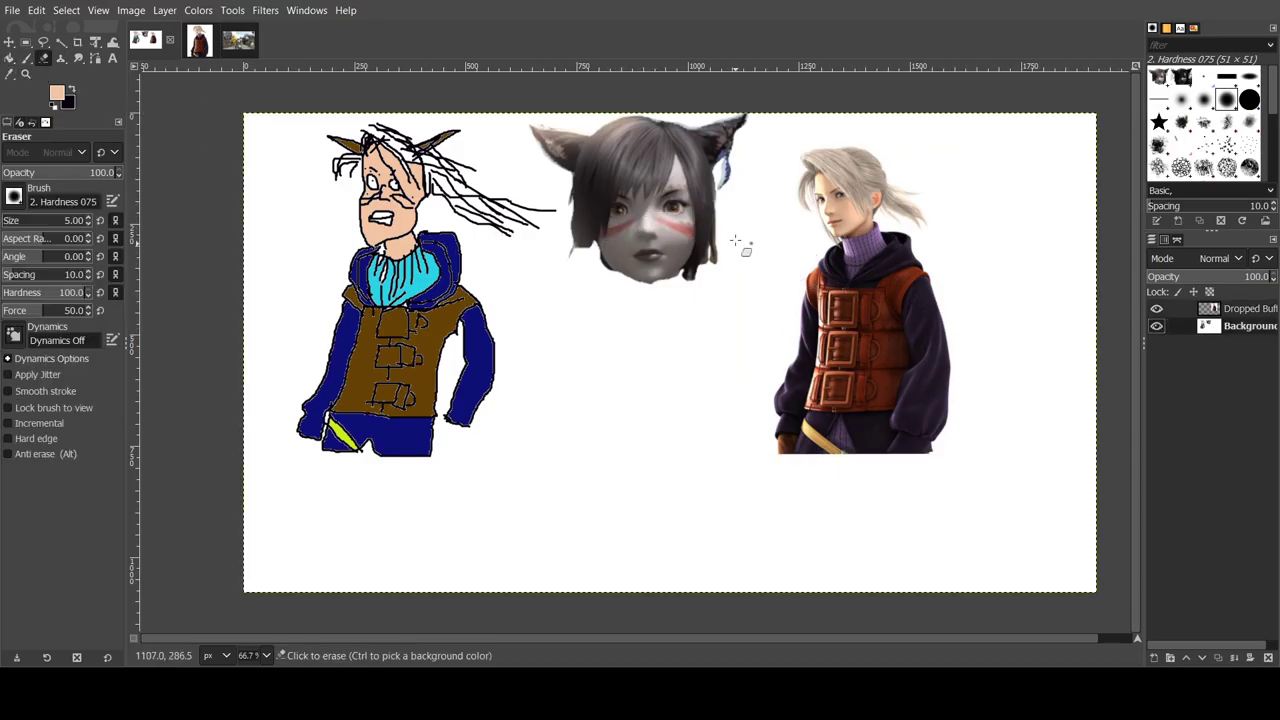
{"action": "mouse_move", "coordinate": [618, 260]}
{"action": "left_mouse_down"}
{"action": "mouse_move", "coordinate": [598, 205]}
{"action": "mouse_move", "coordinate": [612, 210]}
{"action": "left_mouse_up"}
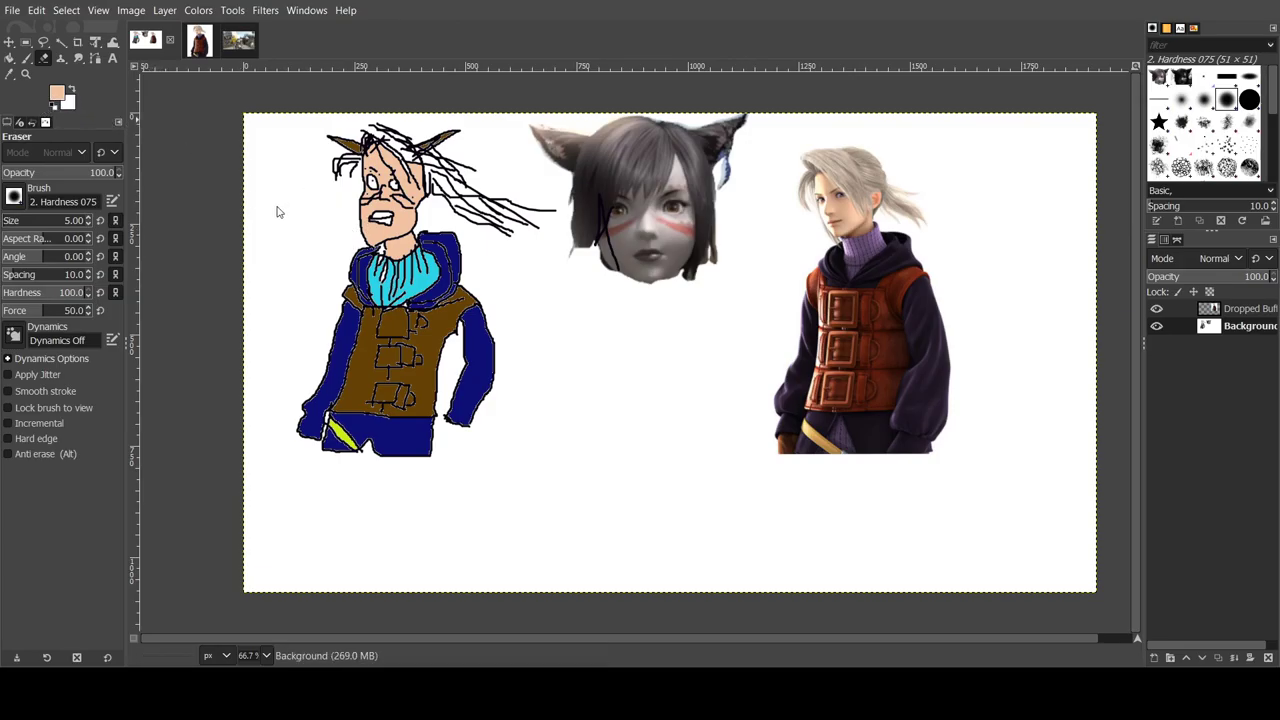
{"action": "mouse_move", "coordinate": [660, 252]}
{"action": "left_mouse_down"}
{"action": "mouse_move", "coordinate": [645, 218]}
{"action": "mouse_move", "coordinate": [614, 262]}
{"action": "mouse_move", "coordinate": [611, 232]}
{"action": "mouse_move", "coordinate": [579, 234]}
{"action": "left_mouse_up"}
{"action": "left_click_drag", "start_coordinate": [566, 245], "coordinate": [557, 171]}
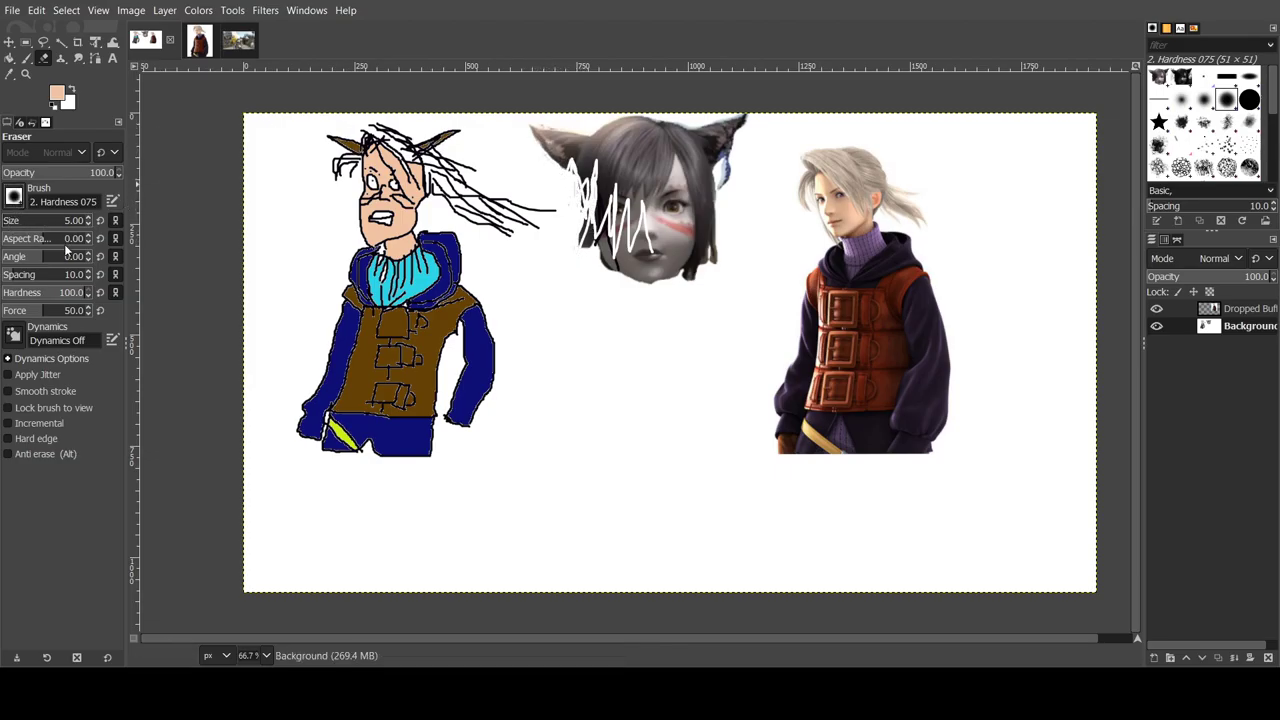
{"action": "key", "text": "period"}
{"action": "mouse_move", "coordinate": [570, 196]}
{"action": "left_mouse_down"}
{"action": "mouse_move", "coordinate": [550, 147]}
{"action": "mouse_move", "coordinate": [569, 163]}
{"action": "mouse_move", "coordinate": [535, 128]}
{"action": "mouse_move", "coordinate": [586, 140]}
{"action": "mouse_move", "coordinate": [741, 129]}
{"action": "mouse_move", "coordinate": [715, 183]}
{"action": "mouse_move", "coordinate": [746, 117]}
{"action": "mouse_move", "coordinate": [606, 126]}
{"action": "mouse_move", "coordinate": [657, 118]}
{"action": "mouse_move", "coordinate": [598, 133]}
{"action": "mouse_move", "coordinate": [608, 161]}
{"action": "mouse_move", "coordinate": [564, 140]}
{"action": "mouse_move", "coordinate": [587, 197]}
{"action": "mouse_move", "coordinate": [613, 205]}
{"action": "mouse_move", "coordinate": [599, 218]}
{"action": "mouse_move", "coordinate": [575, 142]}
{"action": "mouse_move", "coordinate": [598, 235]}
{"action": "mouse_move", "coordinate": [580, 229]}
{"action": "mouse_move", "coordinate": [566, 179]}
{"action": "mouse_move", "coordinate": [601, 266]}
{"action": "mouse_move", "coordinate": [640, 237]}
{"action": "mouse_move", "coordinate": [604, 266]}
{"action": "mouse_move", "coordinate": [564, 236]}
{"action": "mouse_move", "coordinate": [659, 257]}
{"action": "mouse_move", "coordinate": [623, 294]}
{"action": "mouse_move", "coordinate": [659, 263]}
{"action": "mouse_move", "coordinate": [639, 264]}
{"action": "mouse_move", "coordinate": [722, 260]}
{"action": "mouse_move", "coordinate": [699, 224]}
{"action": "mouse_move", "coordinate": [654, 207]}
{"action": "mouse_move", "coordinate": [645, 164]}
{"action": "mouse_move", "coordinate": [613, 180]}
{"action": "mouse_move", "coordinate": [615, 225]}
{"action": "mouse_move", "coordinate": [657, 217]}
{"action": "mouse_move", "coordinate": [677, 190]}
{"action": "mouse_move", "coordinate": [655, 140]}
{"action": "mouse_move", "coordinate": [709, 135]}
{"action": "mouse_move", "coordinate": [688, 216]}
{"action": "mouse_move", "coordinate": [700, 252]}
{"action": "mouse_move", "coordinate": [676, 250]}
{"action": "mouse_move", "coordinate": [701, 220]}
{"action": "left_mouse_up"}
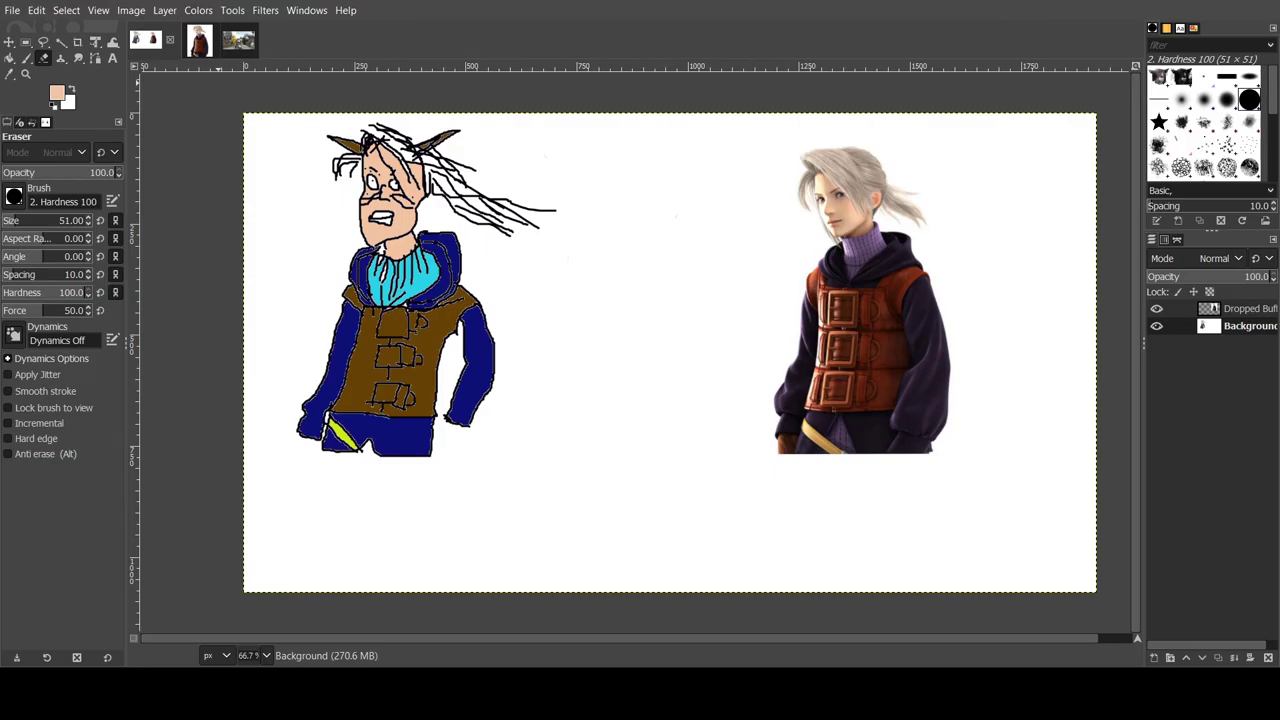
Step: Create a new blank image, bring the lunatone.jpg picture in as a layer, and place it in the canvas's upper-right area
{"action": "key", "text": "ctrl+e"}
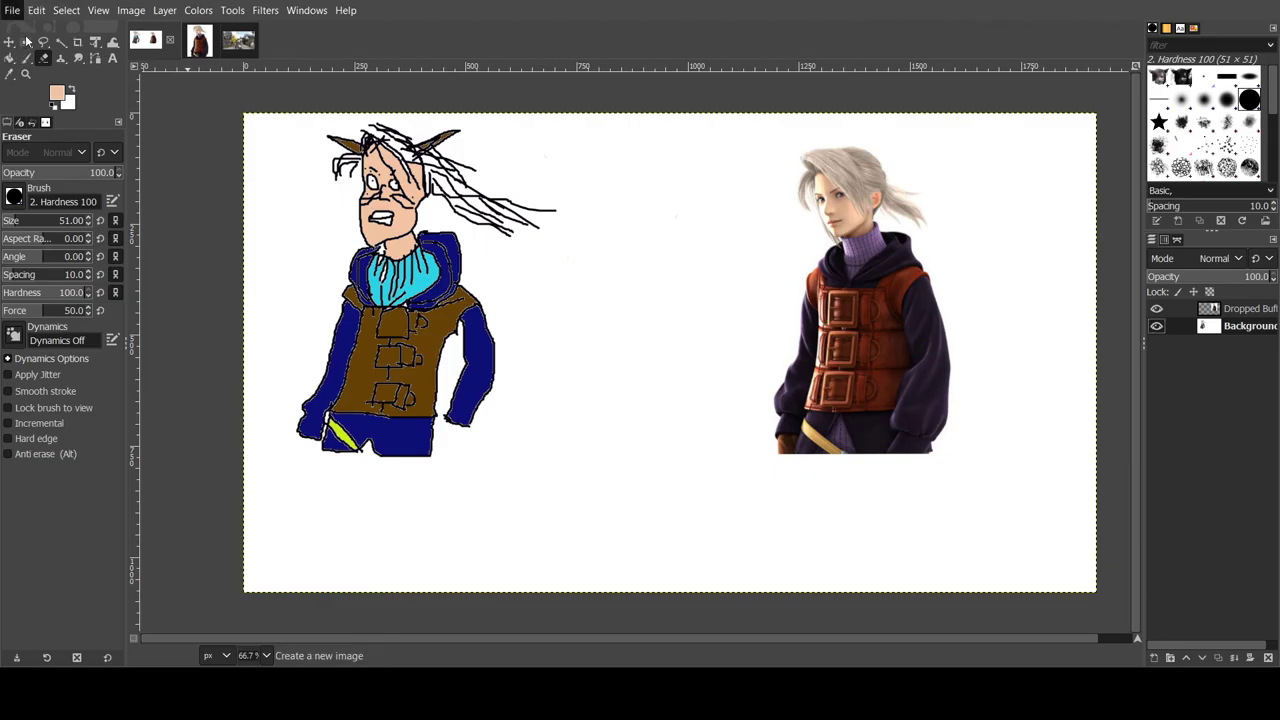
{"action": "key", "text": "ctrl+n"}
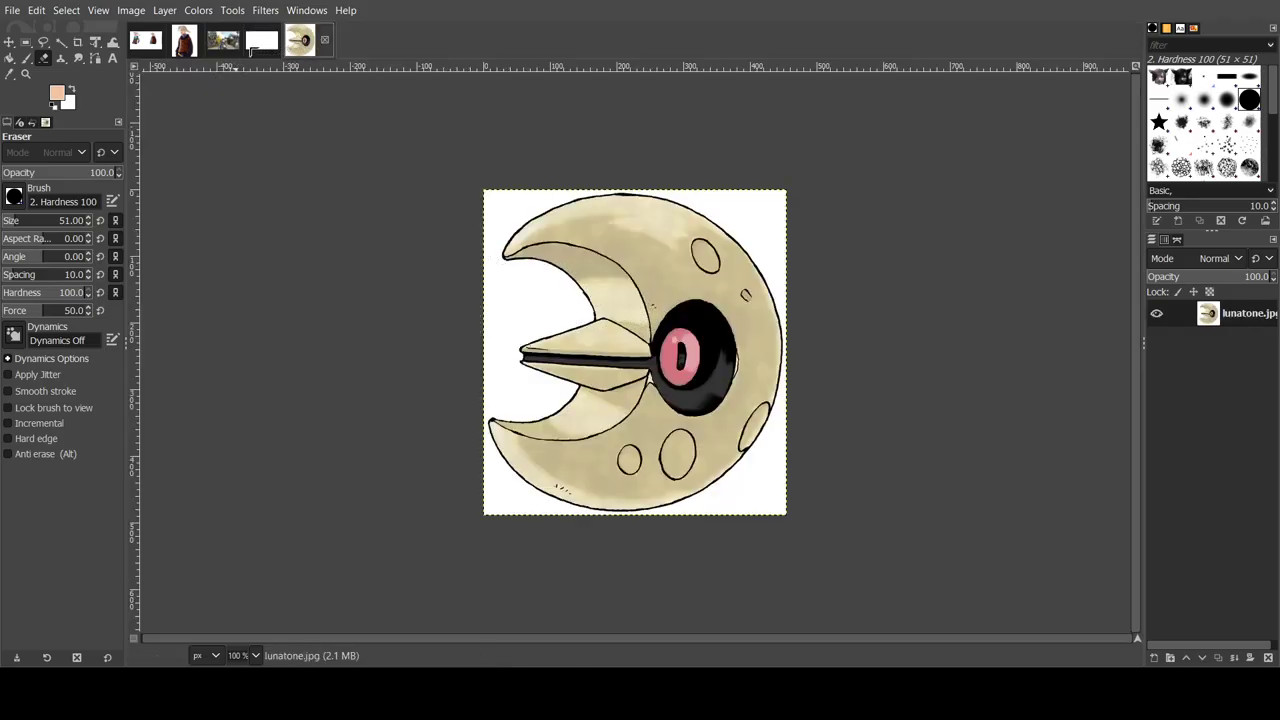
{"action": "left_click_drag", "start_coordinate": [250, 52], "coordinate": [780, 280]}
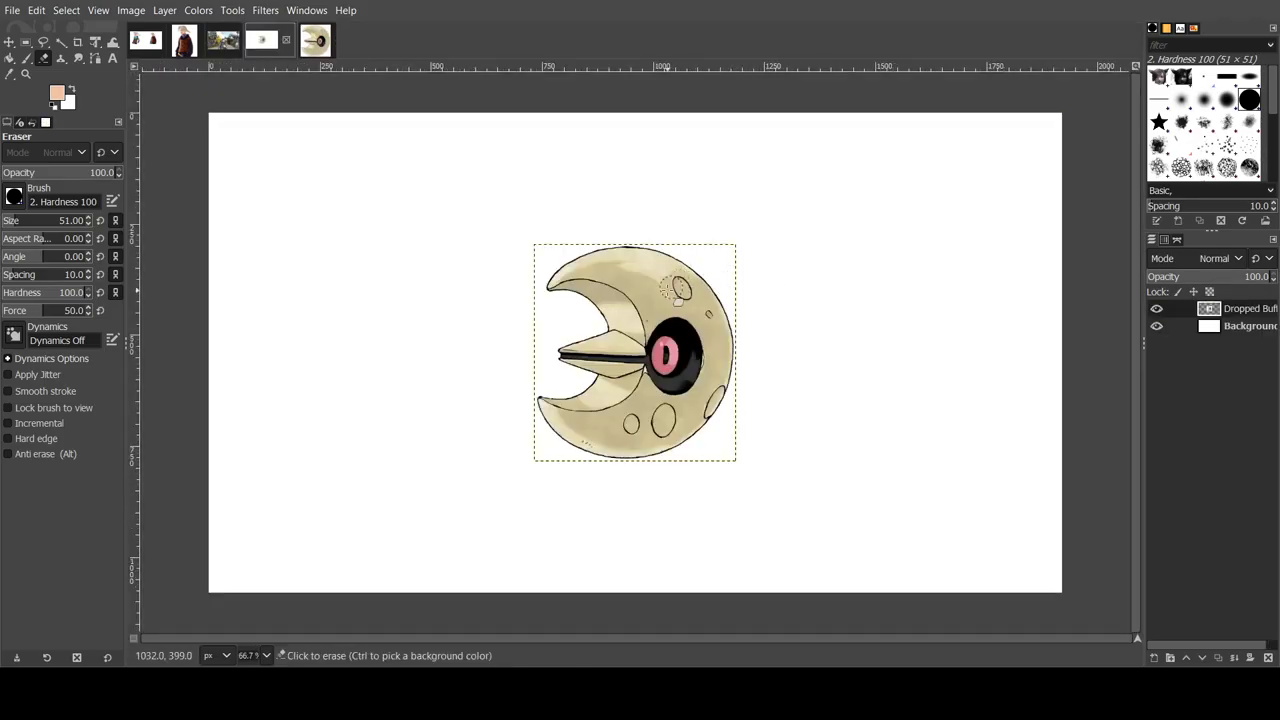
{"action": "left_click", "coordinate": [10, 42]}
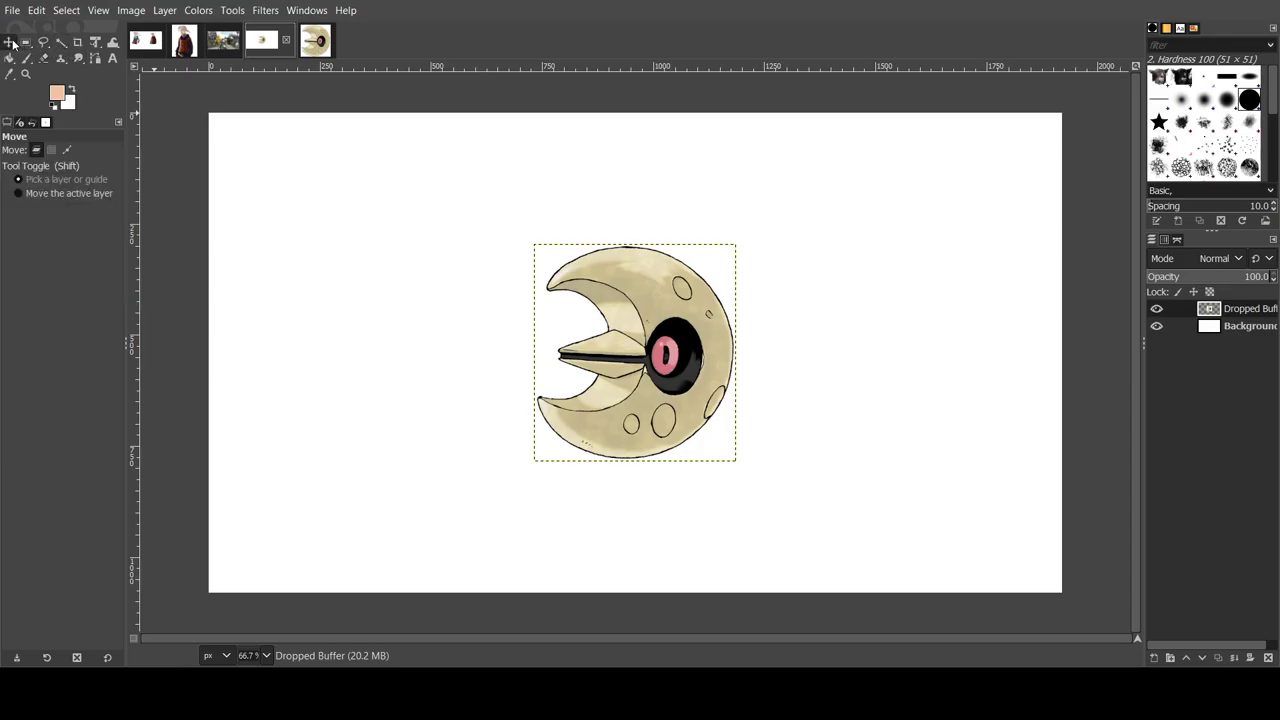
{"action": "left_click_drag", "start_coordinate": [659, 348], "coordinate": [863, 241]}
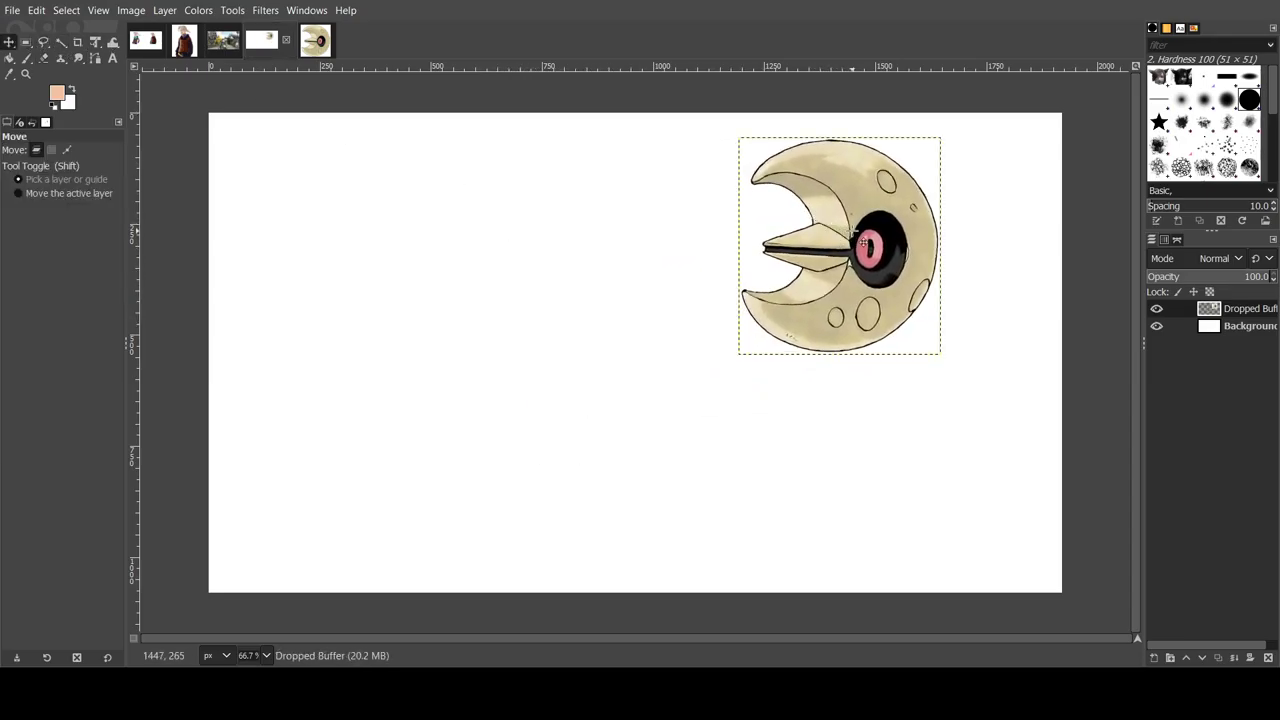
Step: Paste the cat-eared head as its own layer and scale it uniformly about 2.03 times, positioned just left of the Lunatone picture
{"action": "left_click", "coordinate": [1240, 327]}
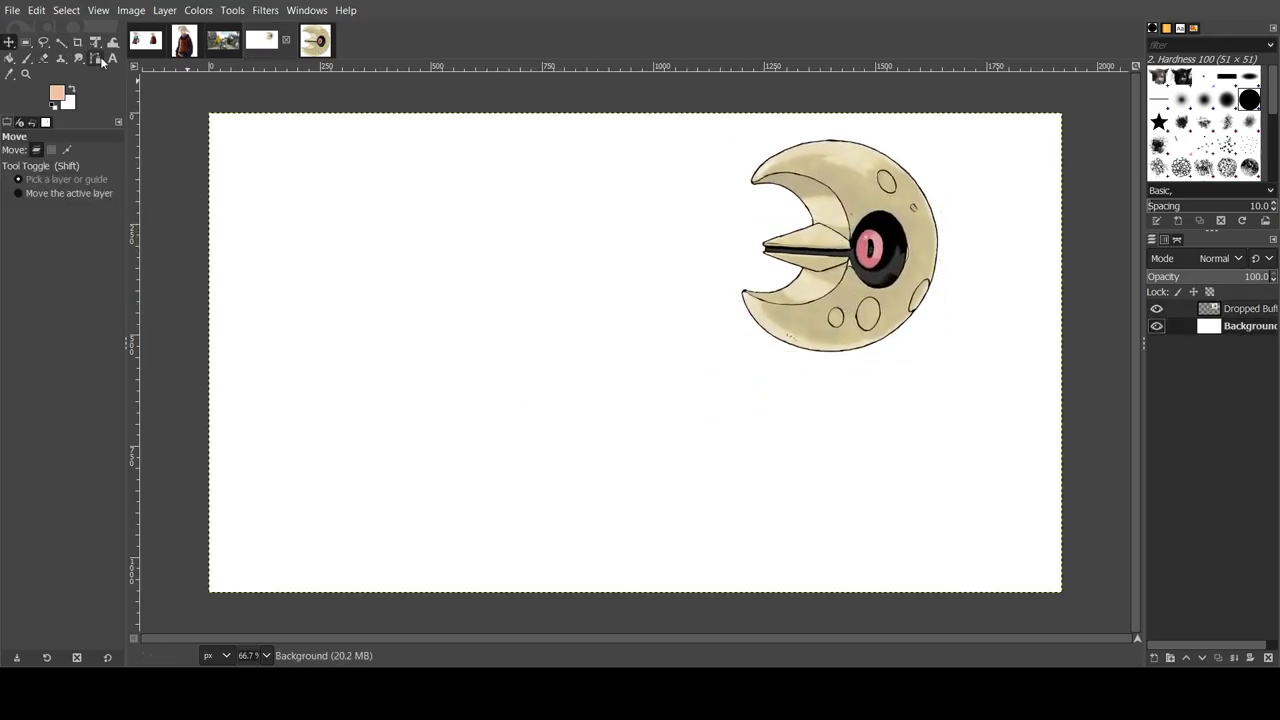
{"action": "key", "text": "ctrl+v"}
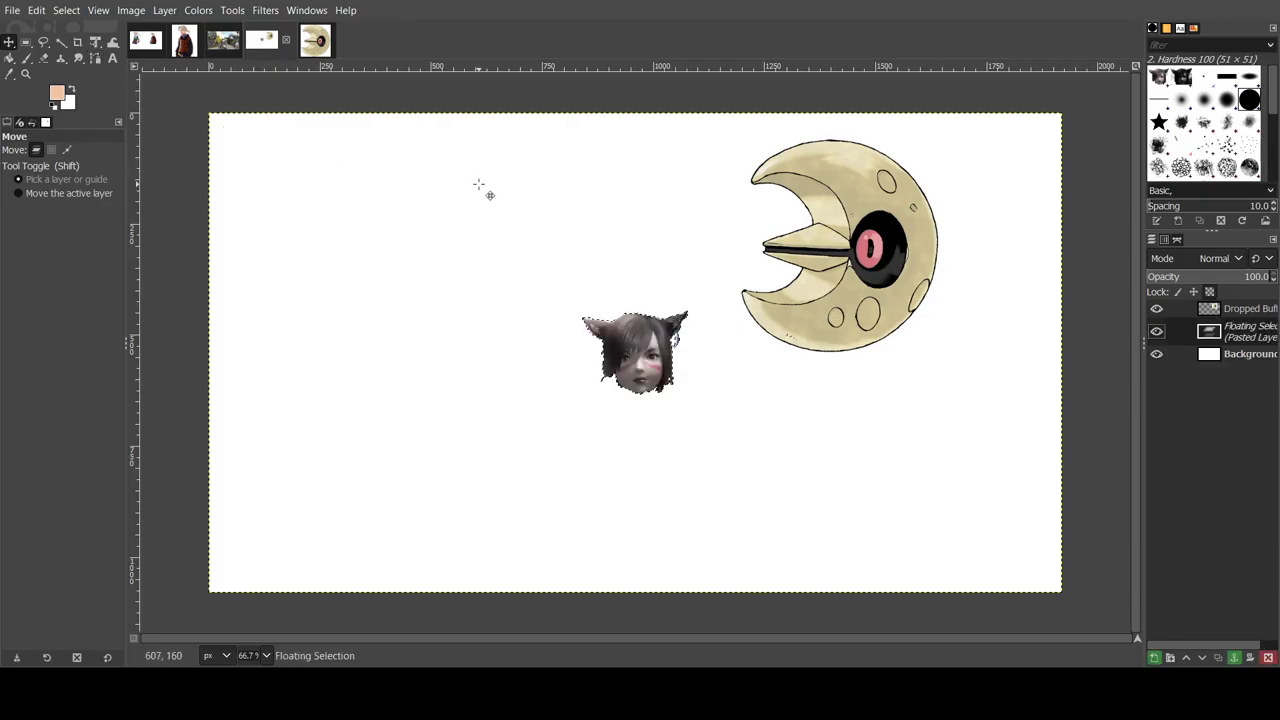
{"action": "left_click", "coordinate": [96, 43]}
{"action": "left_click", "coordinate": [600, 322]}
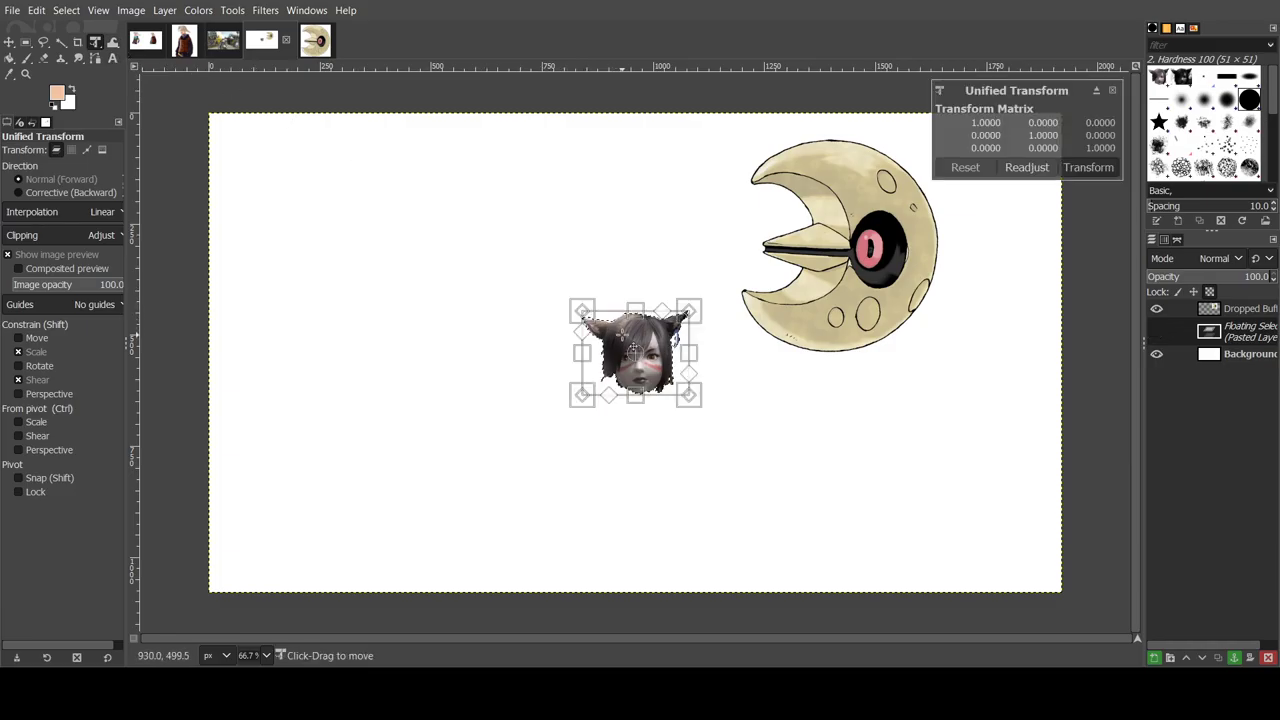
{"action": "left_click_drag", "start_coordinate": [582, 311], "coordinate": [540, 267]}
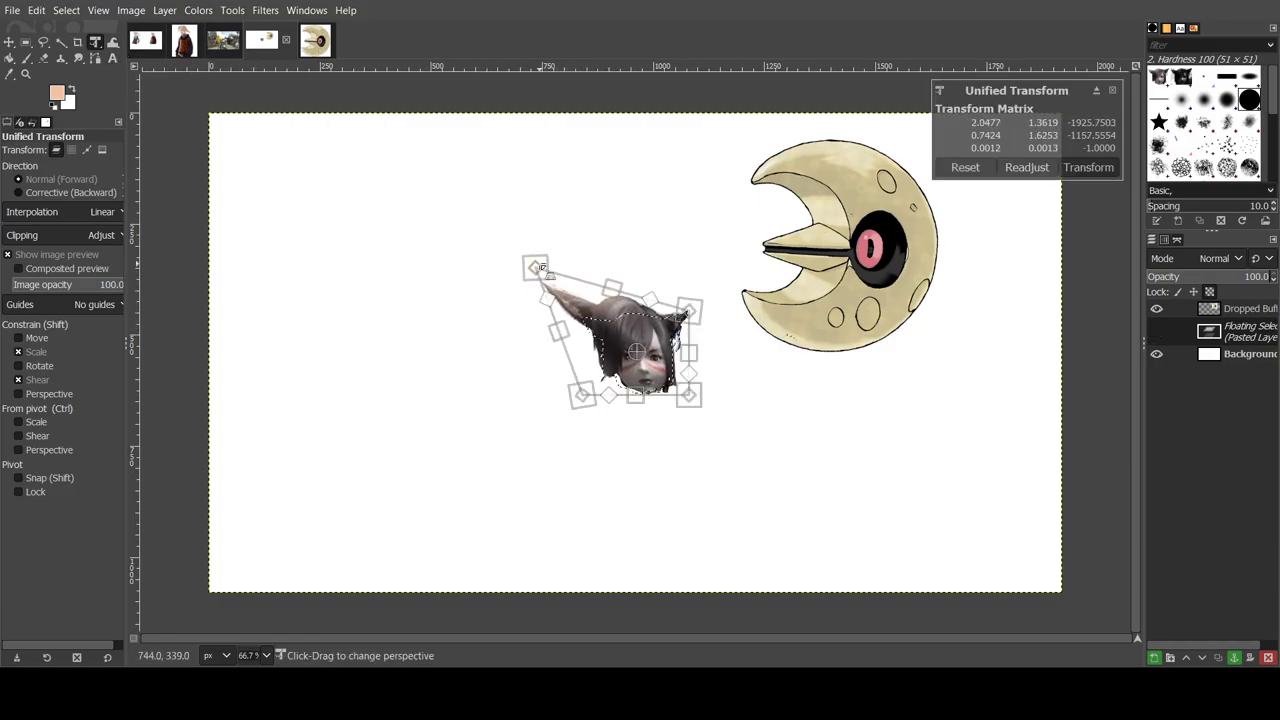
{"action": "key", "text": "ctrl+z"}
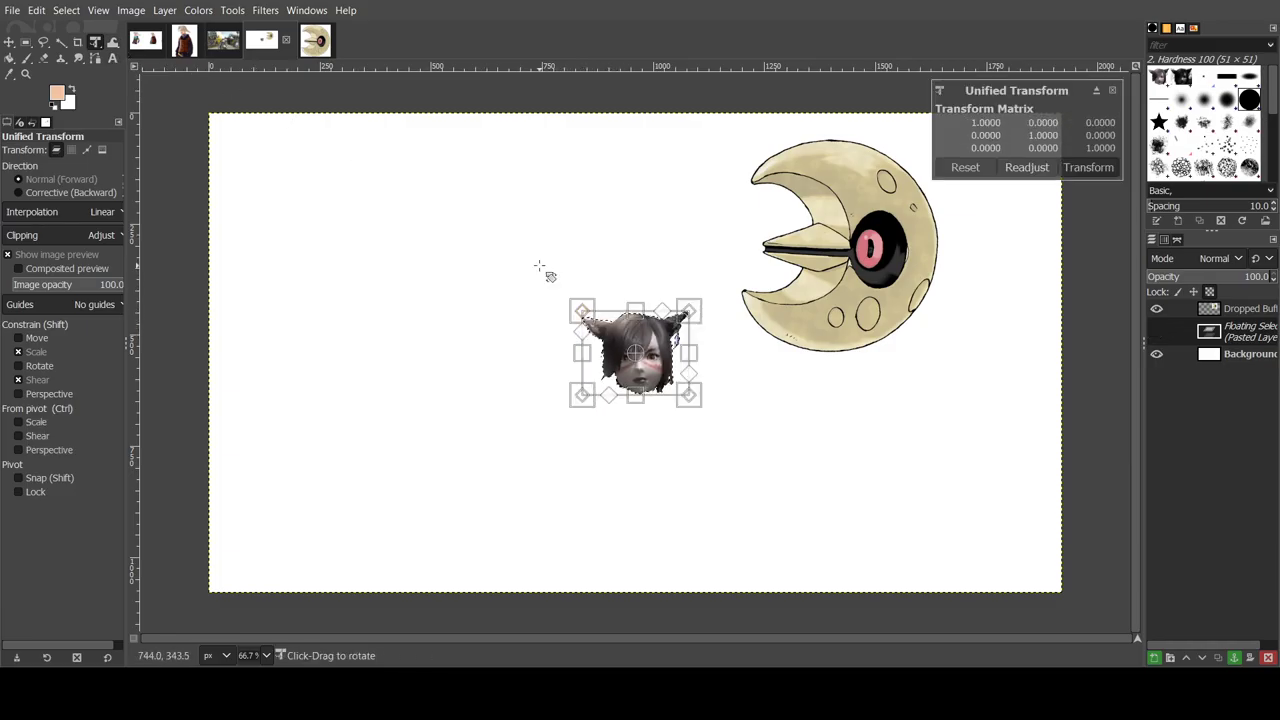
{"action": "left_click_drag", "start_coordinate": [582, 311], "coordinate": [649, 192]}
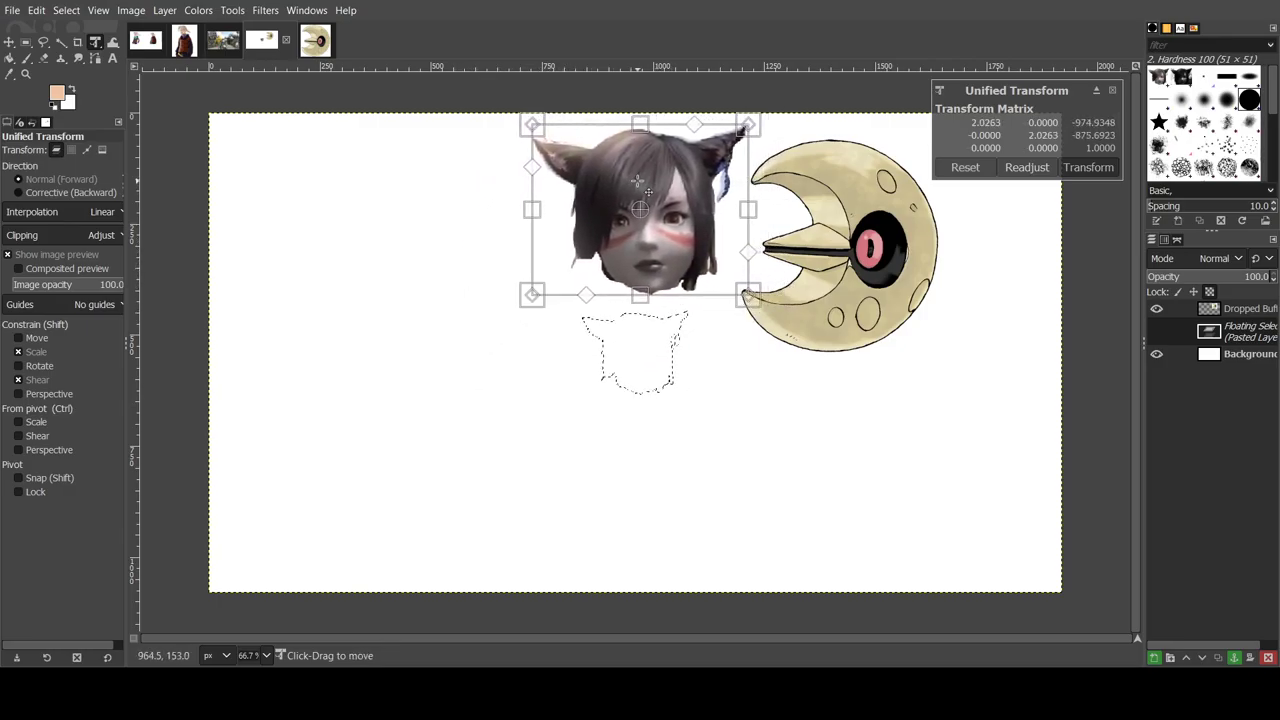
{"action": "left_click", "coordinate": [1087, 167]}
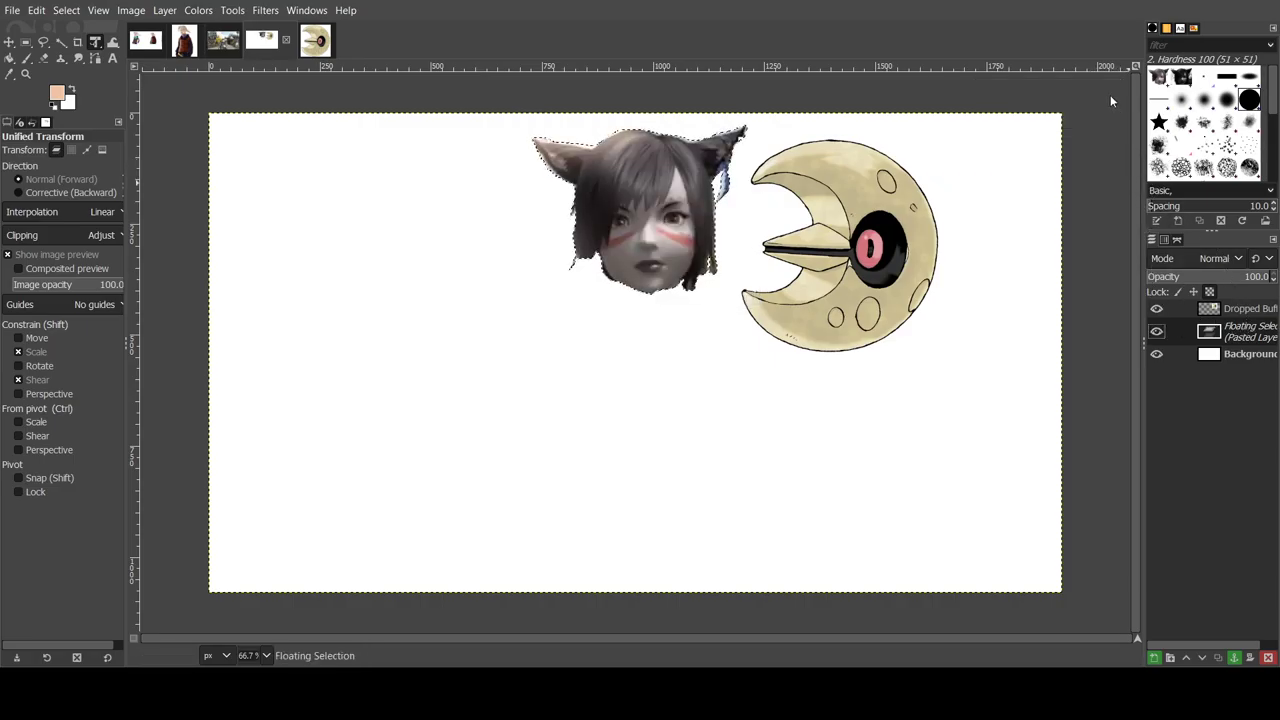
{"action": "key", "text": "ctrl+shift+n"}
Step: Set up the Paintbrush on the background layer with black, the 1. Pixel brush and size 5
{"action": "left_click", "coordinate": [1240, 343]}
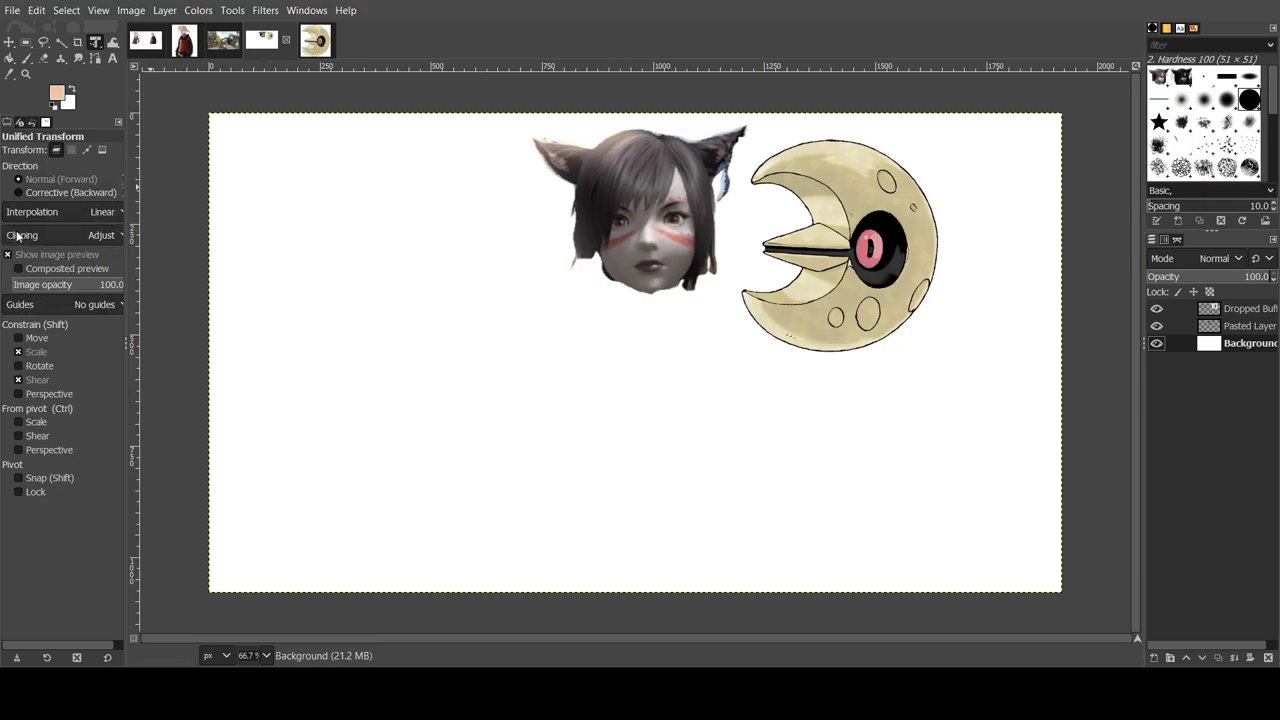
{"action": "left_click", "coordinate": [26, 58]}
{"action": "key", "text": "d"}
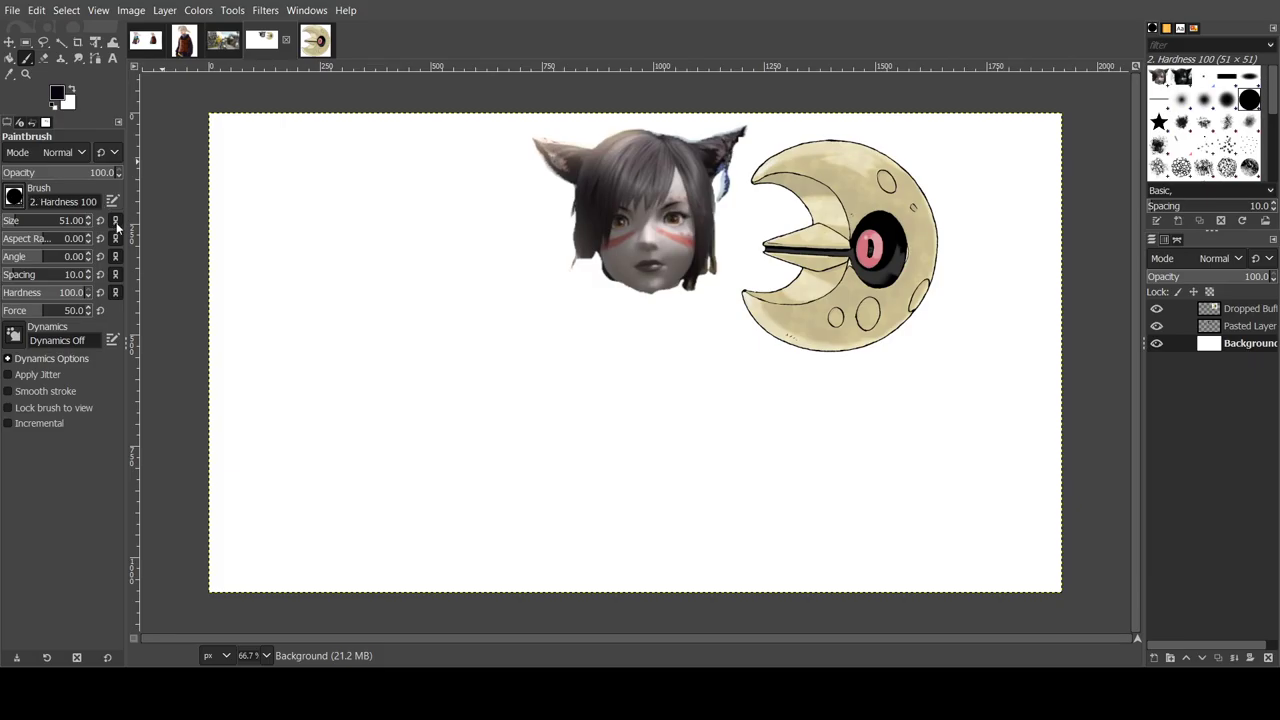
{"action": "key", "text": "comma"}
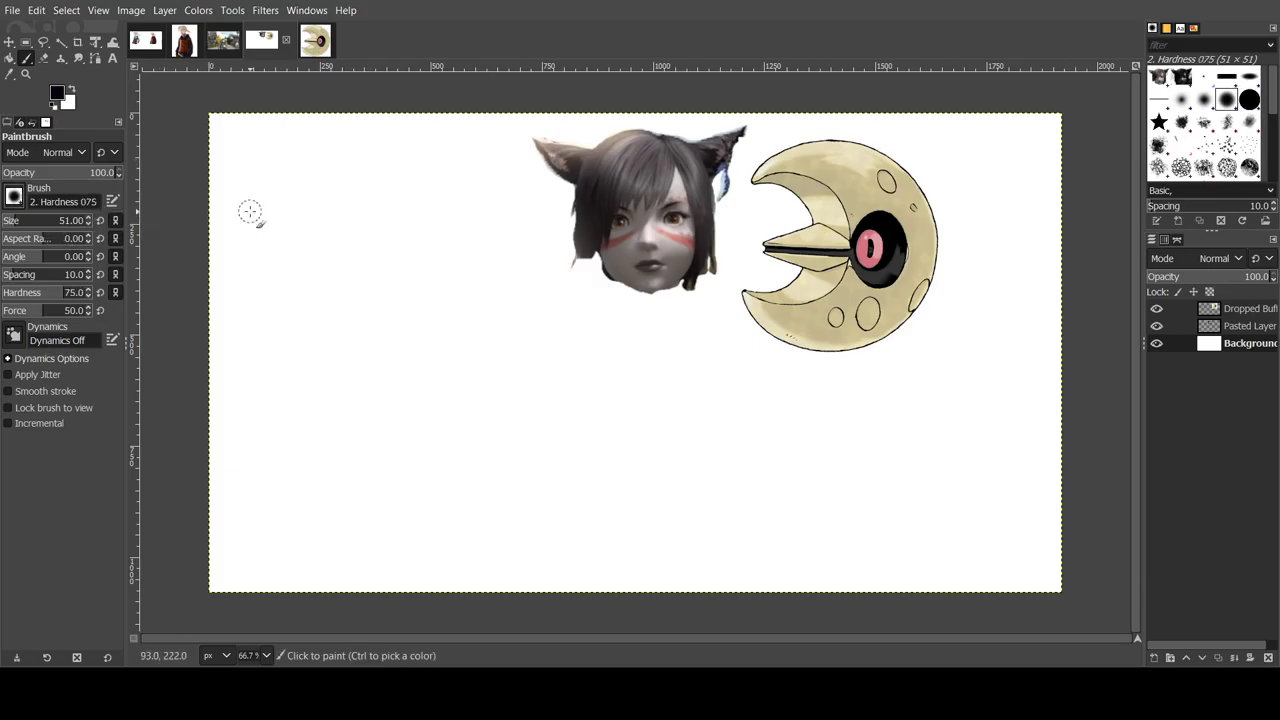
{"action": "key", "text": "comma"}
{"action": "key", "text": "comma"}
{"action": "key", "text": "comma"}
{"action": "key", "text": "comma"}
{"action": "key", "text": "comma"}
{"action": "key", "text": "comma"}
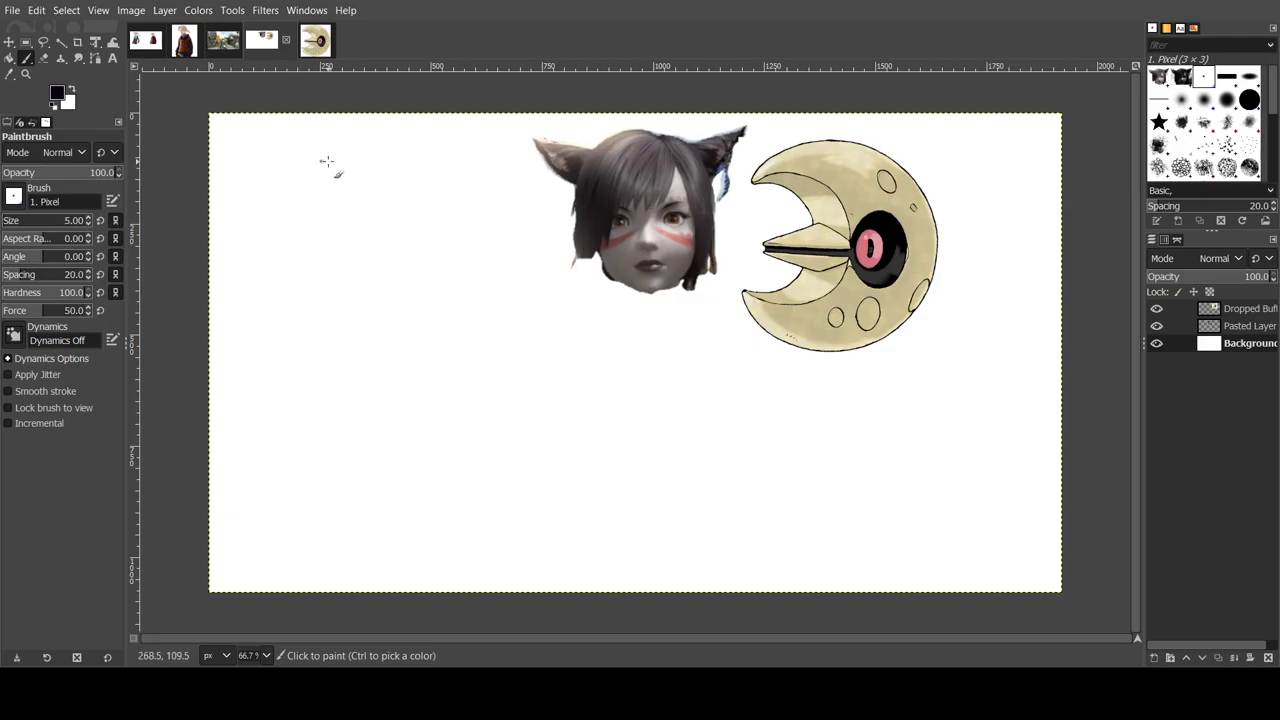
Step: Sketch a crescent outline facing left in the canvas's empty upper-left area, with an inner contour line along both horns
{"action": "mouse_move", "coordinate": [304, 187]}
{"action": "left_mouse_down"}
{"action": "mouse_move", "coordinate": [355, 187]}
{"action": "mouse_move", "coordinate": [369, 215]}
{"action": "mouse_move", "coordinate": [349, 268]}
{"action": "mouse_move", "coordinate": [285, 268]}
{"action": "mouse_move", "coordinate": [290, 292]}
{"action": "mouse_move", "coordinate": [340, 326]}
{"action": "mouse_move", "coordinate": [378, 323]}
{"action": "mouse_move", "coordinate": [398, 310]}
{"action": "mouse_move", "coordinate": [414, 226]}
{"action": "mouse_move", "coordinate": [395, 167]}
{"action": "mouse_move", "coordinate": [338, 128]}
{"action": "mouse_move", "coordinate": [305, 127]}
{"action": "mouse_move", "coordinate": [272, 141]}
{"action": "mouse_move", "coordinate": [268, 184]}
{"action": "mouse_move", "coordinate": [292, 178]}
{"action": "left_mouse_up"}
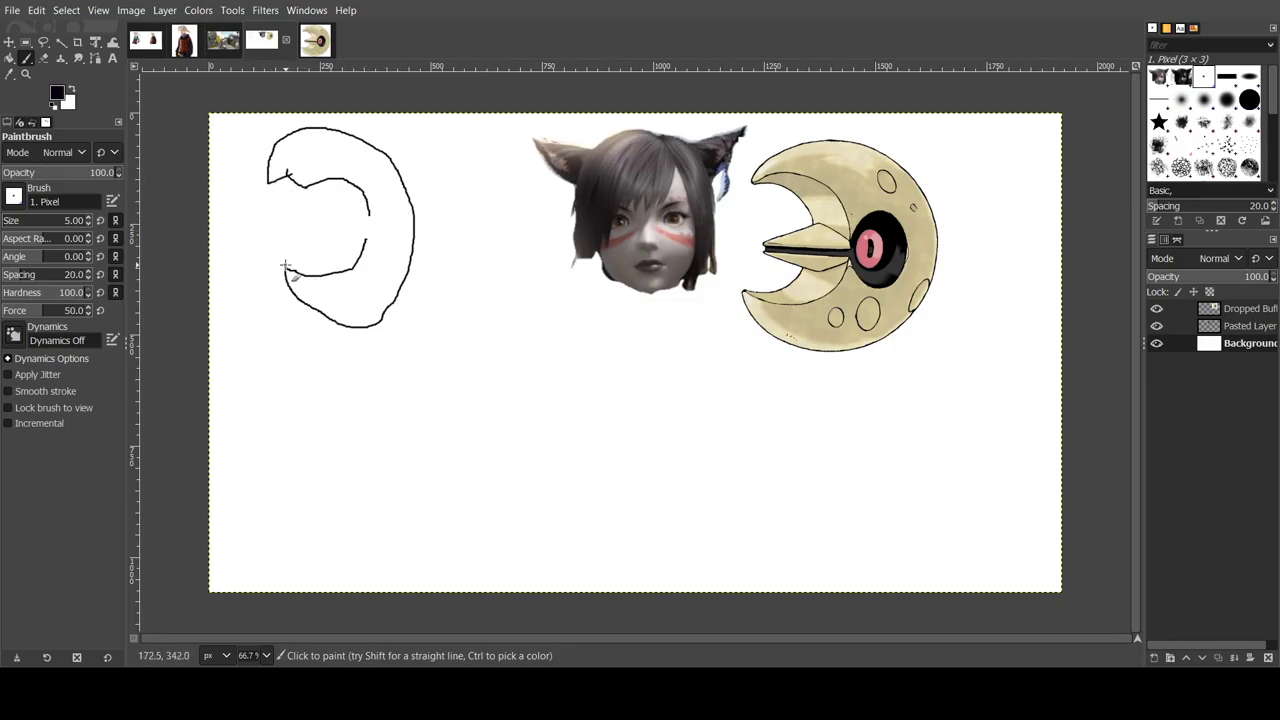
{"action": "mouse_move", "coordinate": [293, 268]}
{"action": "left_mouse_down"}
{"action": "mouse_move", "coordinate": [318, 274]}
{"action": "mouse_move", "coordinate": [369, 241]}
{"action": "left_mouse_up"}
{"action": "left_click_drag", "start_coordinate": [268, 183], "coordinate": [369, 213]}
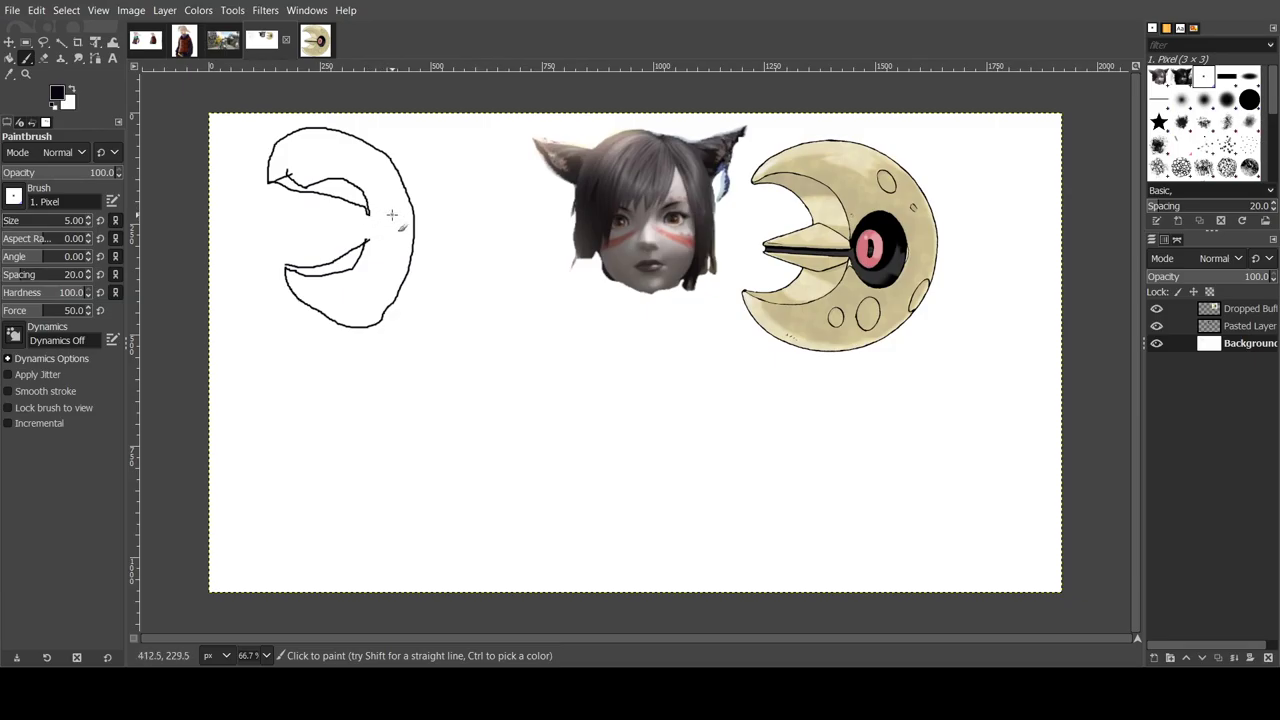
Step: Draw an eye with an iris and a pointed nose on the crescent, and a long pointed ear on its outer edge
{"action": "left_click_drag", "start_coordinate": [391, 214], "coordinate": [379, 230]}
{"action": "mouse_move", "coordinate": [395, 234]}
{"action": "left_mouse_down"}
{"action": "mouse_move", "coordinate": [410, 222]}
{"action": "mouse_move", "coordinate": [388, 215]}
{"action": "mouse_move", "coordinate": [400, 240]}
{"action": "mouse_move", "coordinate": [398, 216]}
{"action": "left_mouse_up"}
{"action": "mouse_move", "coordinate": [365, 220]}
{"action": "left_mouse_down"}
{"action": "mouse_move", "coordinate": [338, 240]}
{"action": "mouse_move", "coordinate": [372, 233]}
{"action": "left_mouse_up"}
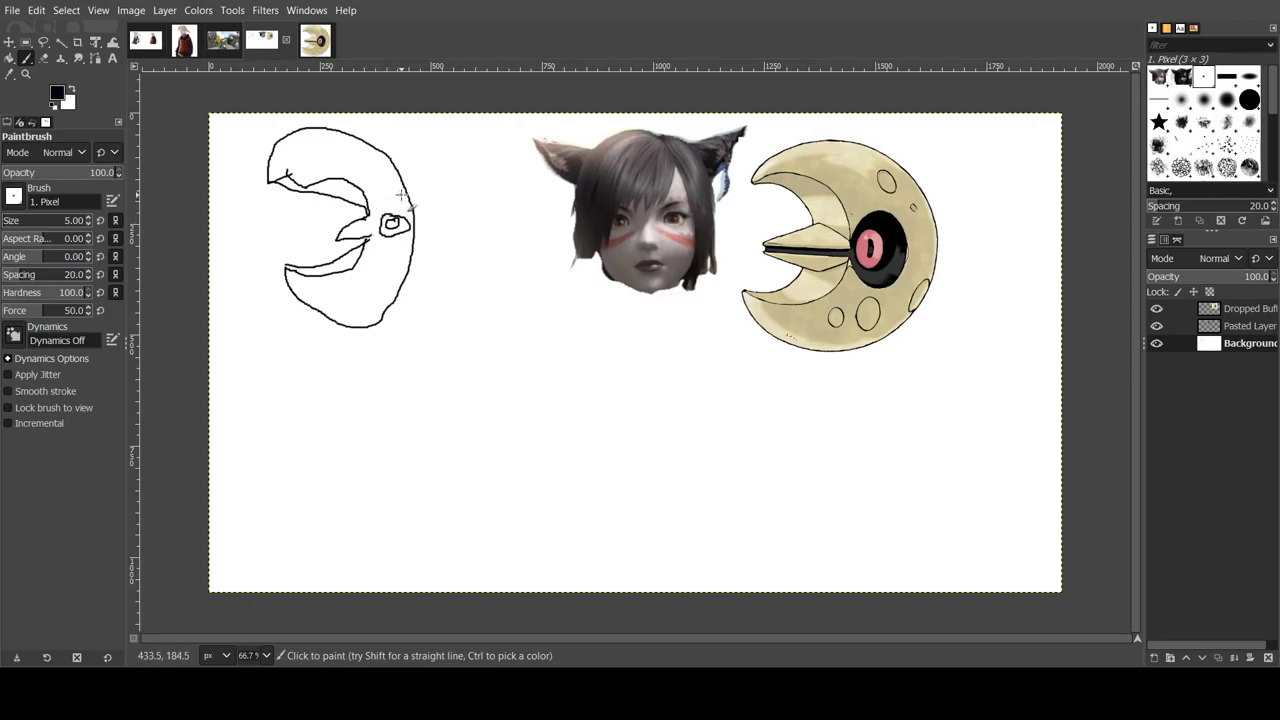
{"action": "mouse_move", "coordinate": [398, 188]}
{"action": "left_mouse_down"}
{"action": "mouse_move", "coordinate": [465, 181]}
{"action": "mouse_move", "coordinate": [404, 212]}
{"action": "left_mouse_up"}
{"action": "mouse_move", "coordinate": [400, 197]}
{"action": "left_mouse_down"}
{"action": "mouse_move", "coordinate": [440, 187]}
{"action": "mouse_move", "coordinate": [415, 211]}
{"action": "left_mouse_up"}
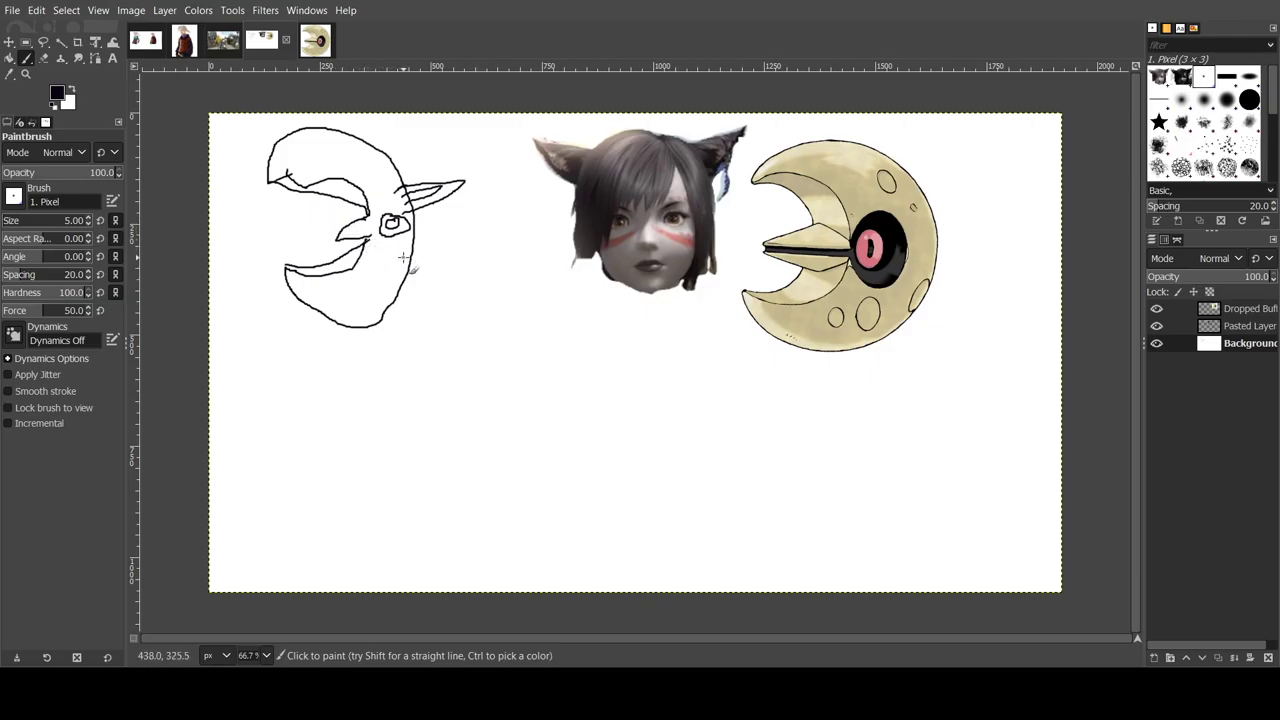
Step: Add a double cheek stripe below the eye, a small divided oval on the lower horn, and rough strokes around the nose
{"action": "left_click_drag", "start_coordinate": [405, 269], "coordinate": [367, 241]}
{"action": "left_click_drag", "start_coordinate": [325, 286], "coordinate": [337, 286]}
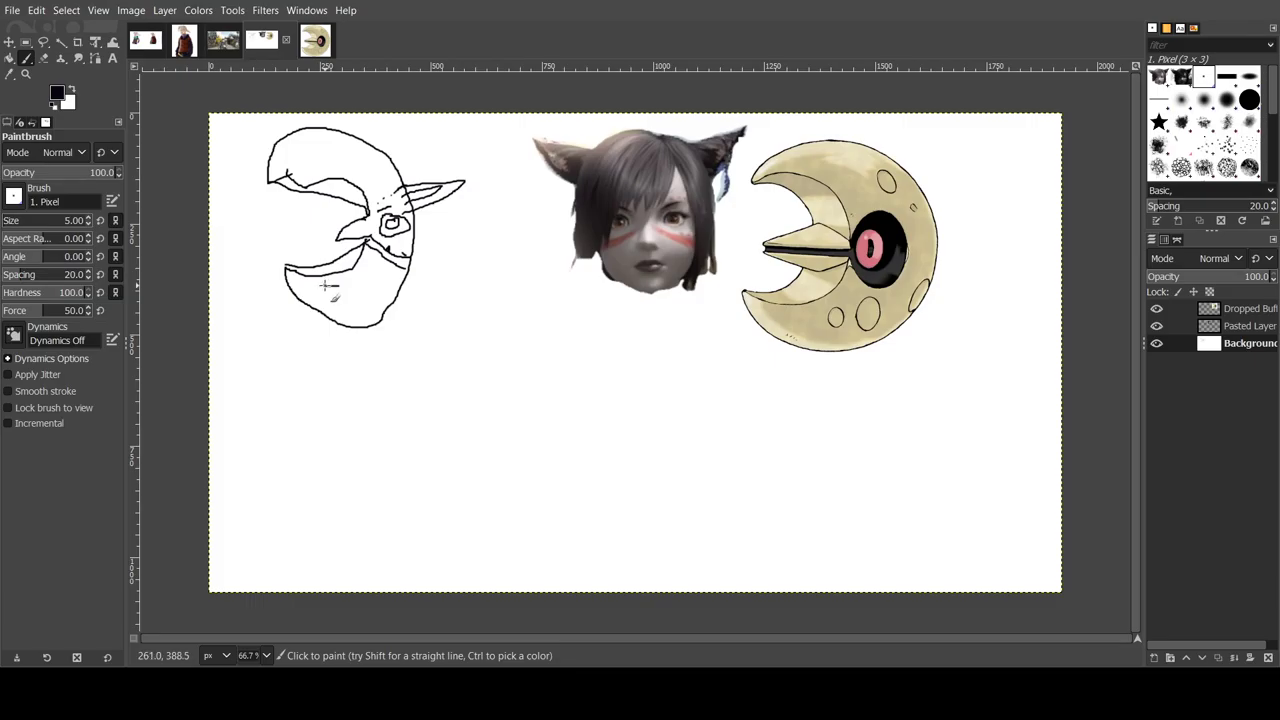
{"action": "mouse_move", "coordinate": [325, 286]}
{"action": "left_mouse_down"}
{"action": "mouse_move", "coordinate": [338, 293]}
{"action": "mouse_move", "coordinate": [348, 275]}
{"action": "left_mouse_up"}
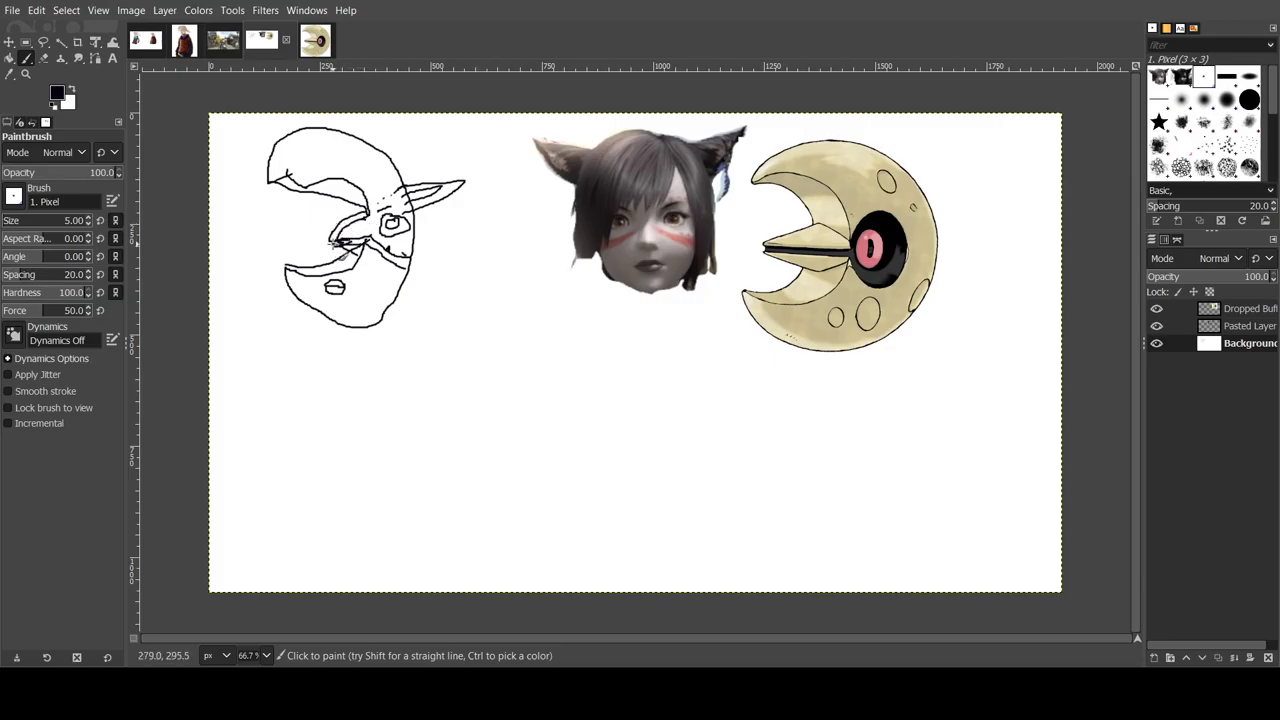
{"action": "left_click_drag", "start_coordinate": [326, 245], "coordinate": [370, 272]}
{"action": "mouse_move", "coordinate": [390, 226]}
{"action": "left_mouse_down"}
{"action": "mouse_move", "coordinate": [406, 246]}
{"action": "mouse_move", "coordinate": [338, 214]}
{"action": "mouse_move", "coordinate": [364, 212]}
{"action": "left_mouse_up"}
Step: Draw a narrow ornament hanging under the ear and oval craters on the upper and lower parts of the crescent
{"action": "mouse_move", "coordinate": [434, 212]}
{"action": "left_mouse_down"}
{"action": "mouse_move", "coordinate": [422, 233]}
{"action": "mouse_move", "coordinate": [448, 212]}
{"action": "mouse_move", "coordinate": [442, 202]}
{"action": "left_mouse_up"}
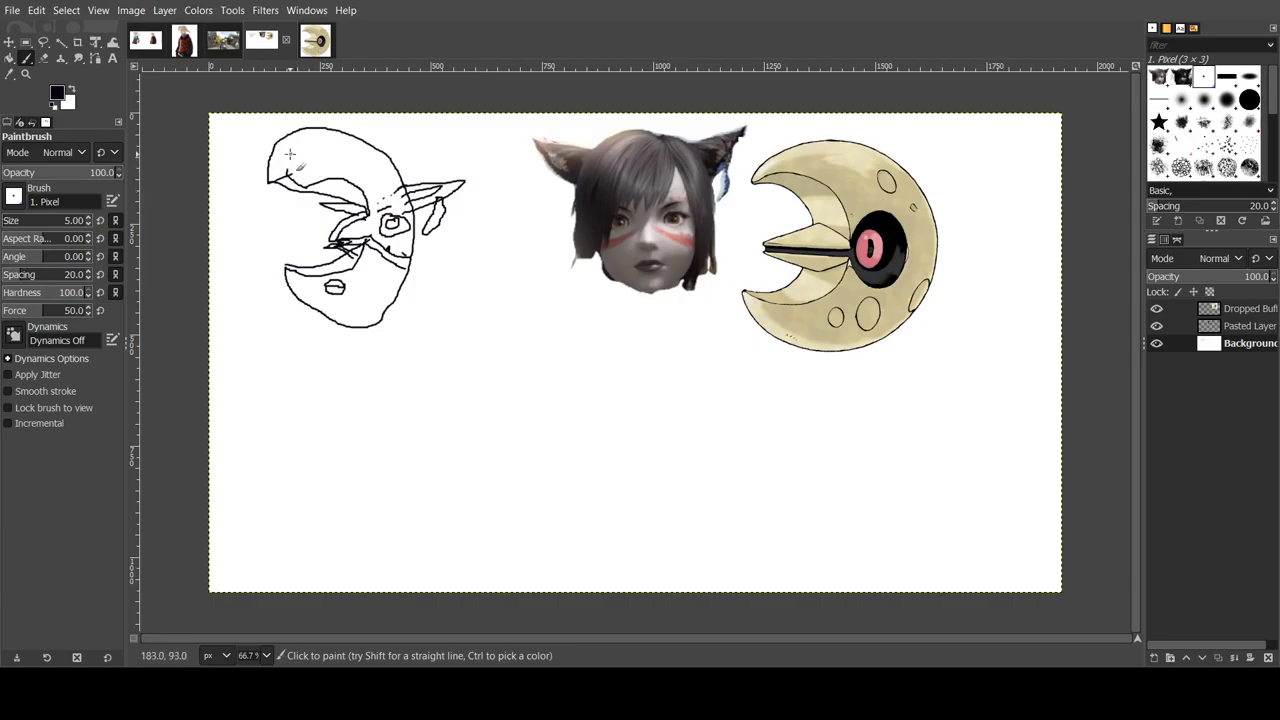
{"action": "left_click_drag", "start_coordinate": [342, 150], "coordinate": [355, 166]}
{"action": "mouse_move", "coordinate": [390, 297]}
{"action": "left_mouse_down"}
{"action": "mouse_move", "coordinate": [390, 278]}
{"action": "mouse_move", "coordinate": [402, 306]}
{"action": "mouse_move", "coordinate": [392, 274]}
{"action": "mouse_move", "coordinate": [412, 292]}
{"action": "mouse_move", "coordinate": [352, 310]}
{"action": "mouse_move", "coordinate": [370, 293]}
{"action": "left_mouse_up"}
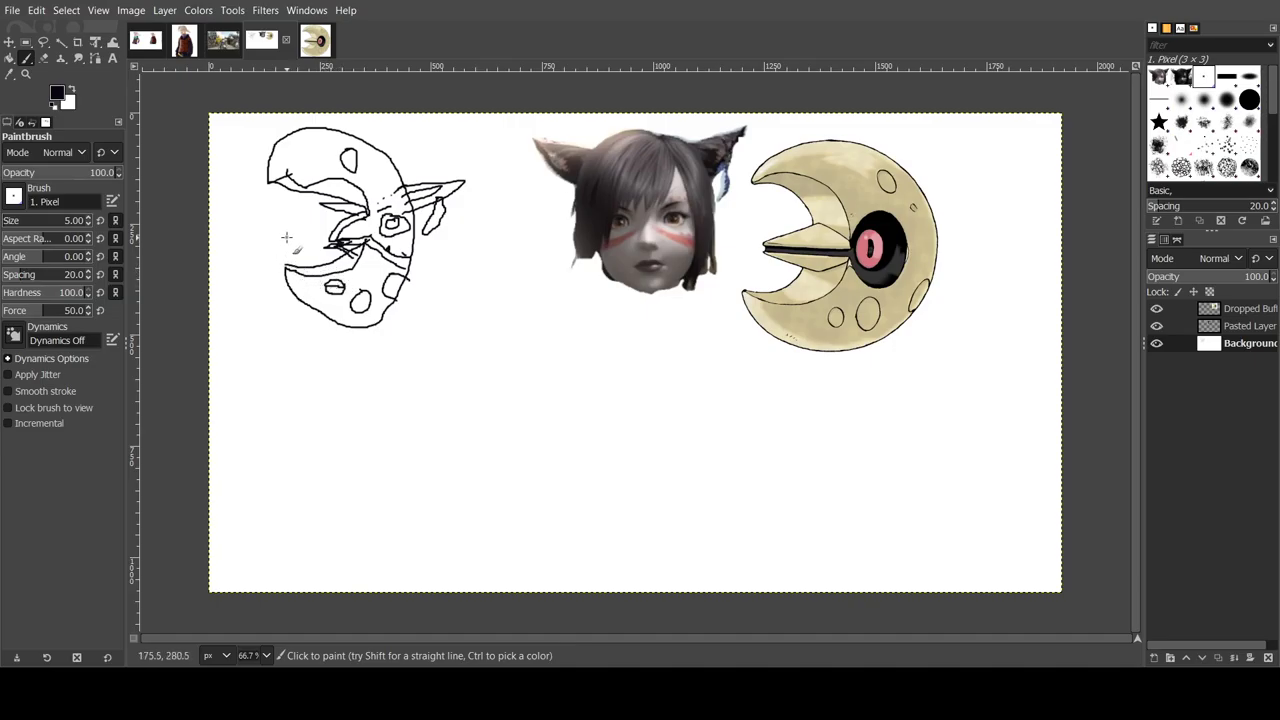
Step: Fill the sketched eye's iris with orange and paint a black pupil in its centre
{"action": "left_click", "coordinate": [8, 60]}
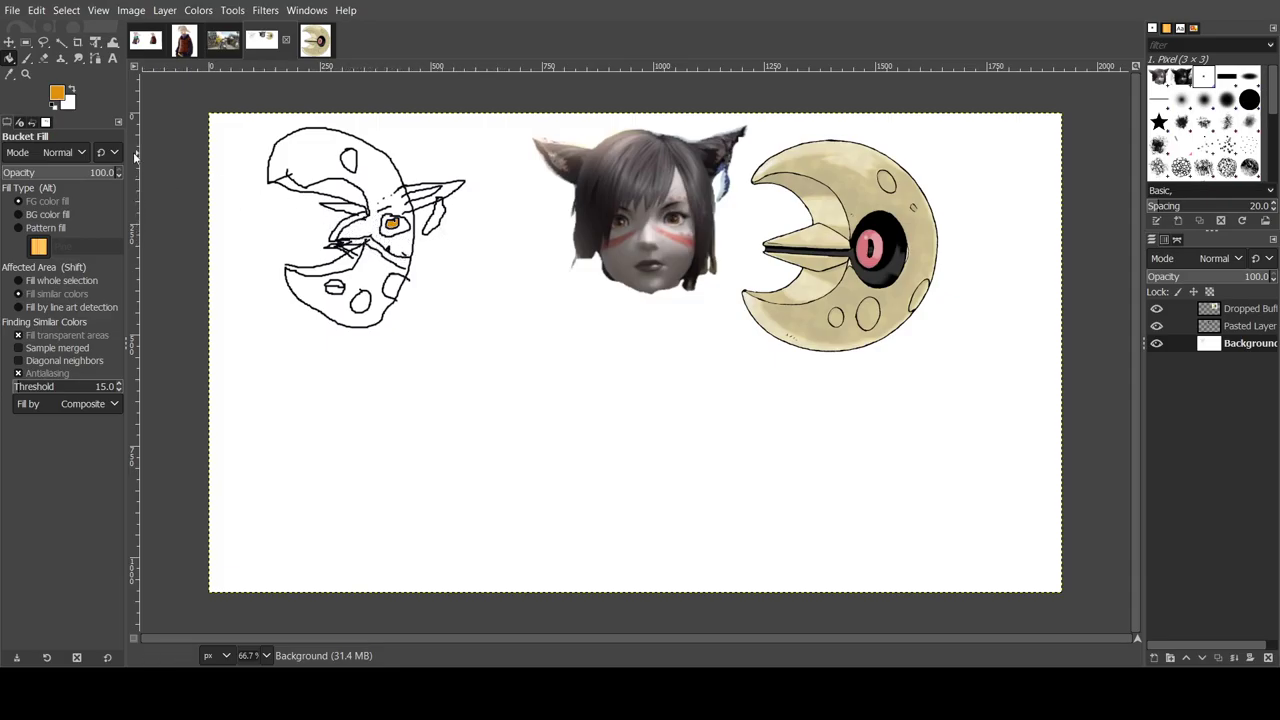
{"action": "left_click", "coordinate": [26, 58]}
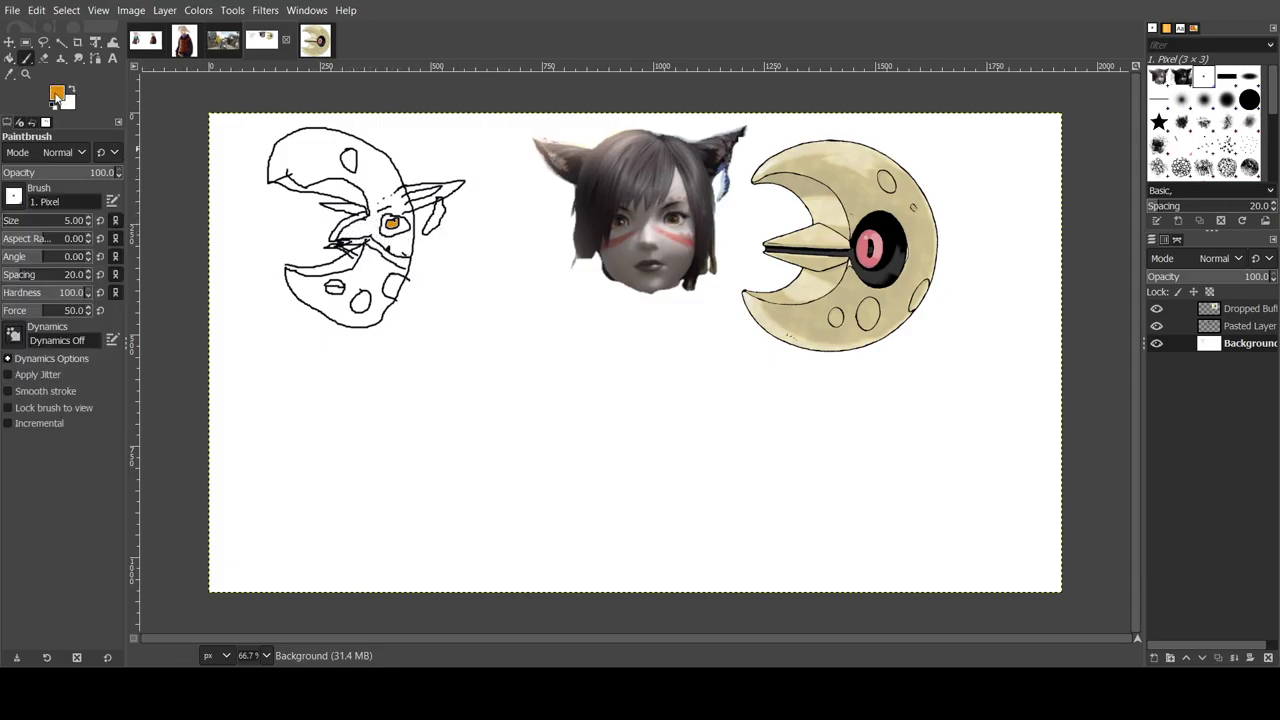
{"action": "key", "text": "d"}
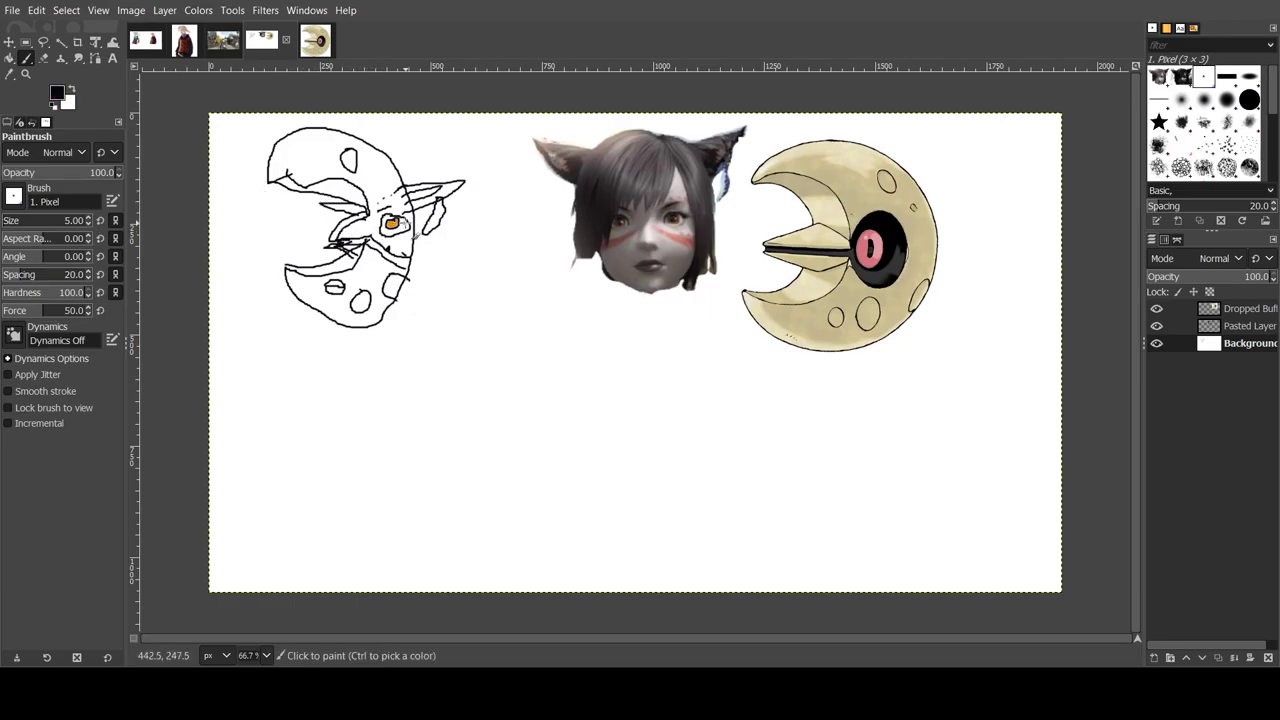
{"action": "left_click_drag", "start_coordinate": [415, 228], "coordinate": [403, 226]}
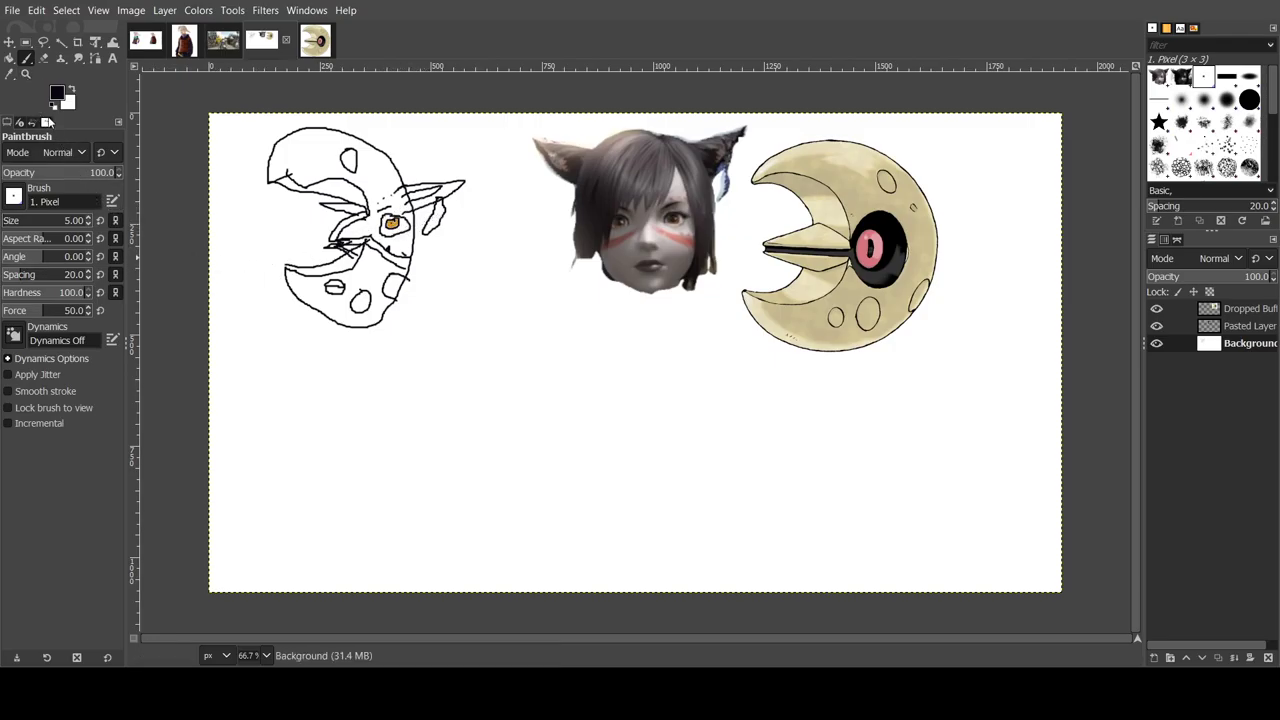
{"action": "left_click", "coordinate": [26, 73]}
{"action": "left_click", "coordinate": [40, 177]}
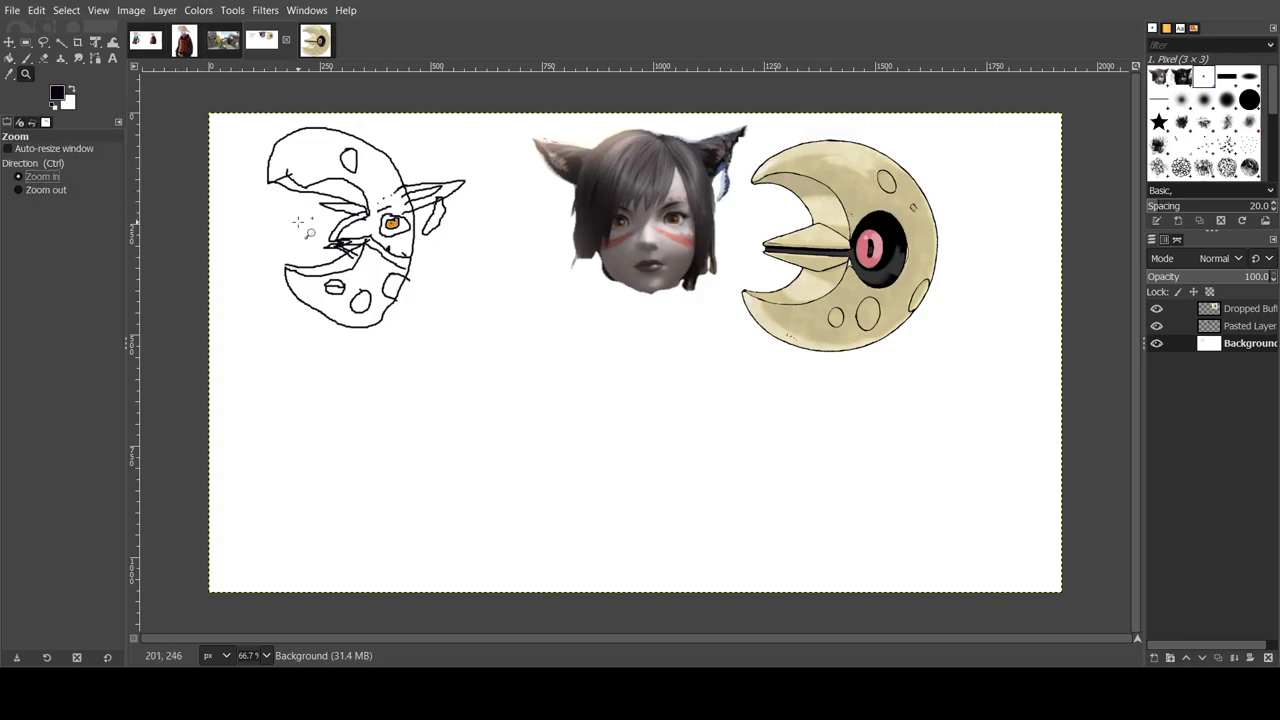
{"action": "left_click", "coordinate": [392, 226]}
{"action": "left_click", "coordinate": [392, 226]}
{"action": "left_click", "coordinate": [372, 221]}
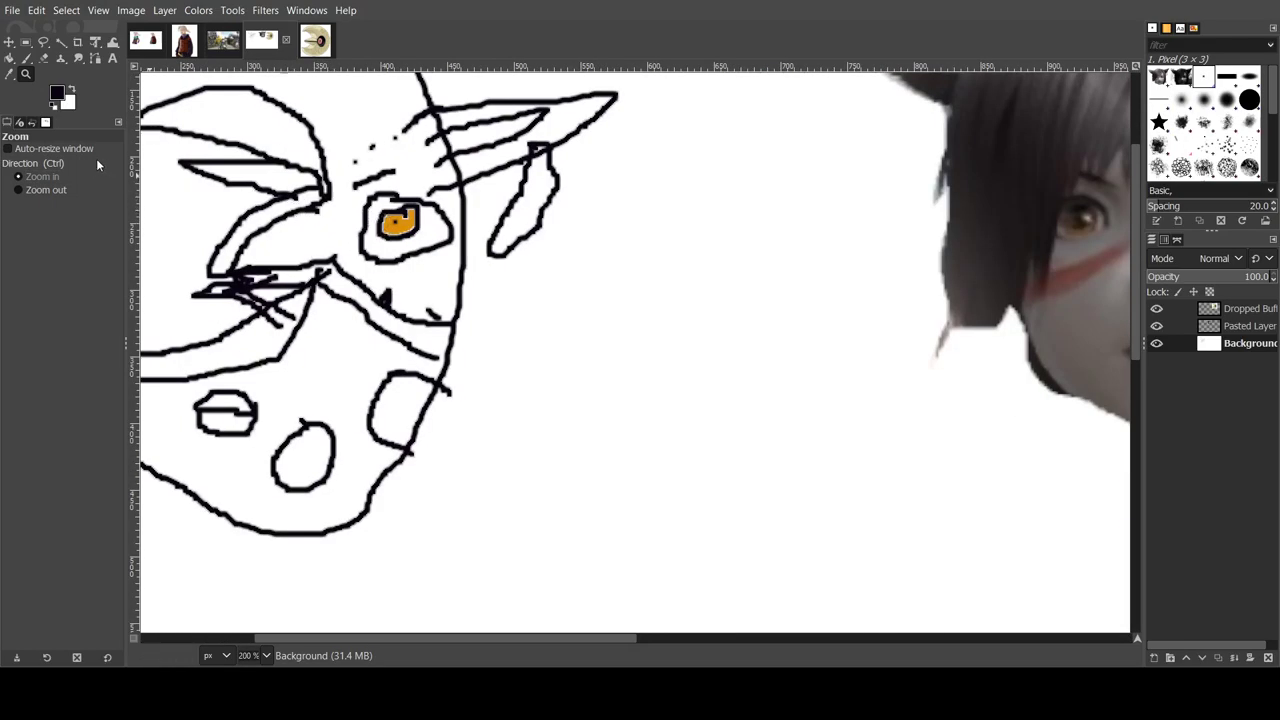
{"action": "left_click", "coordinate": [24, 59]}
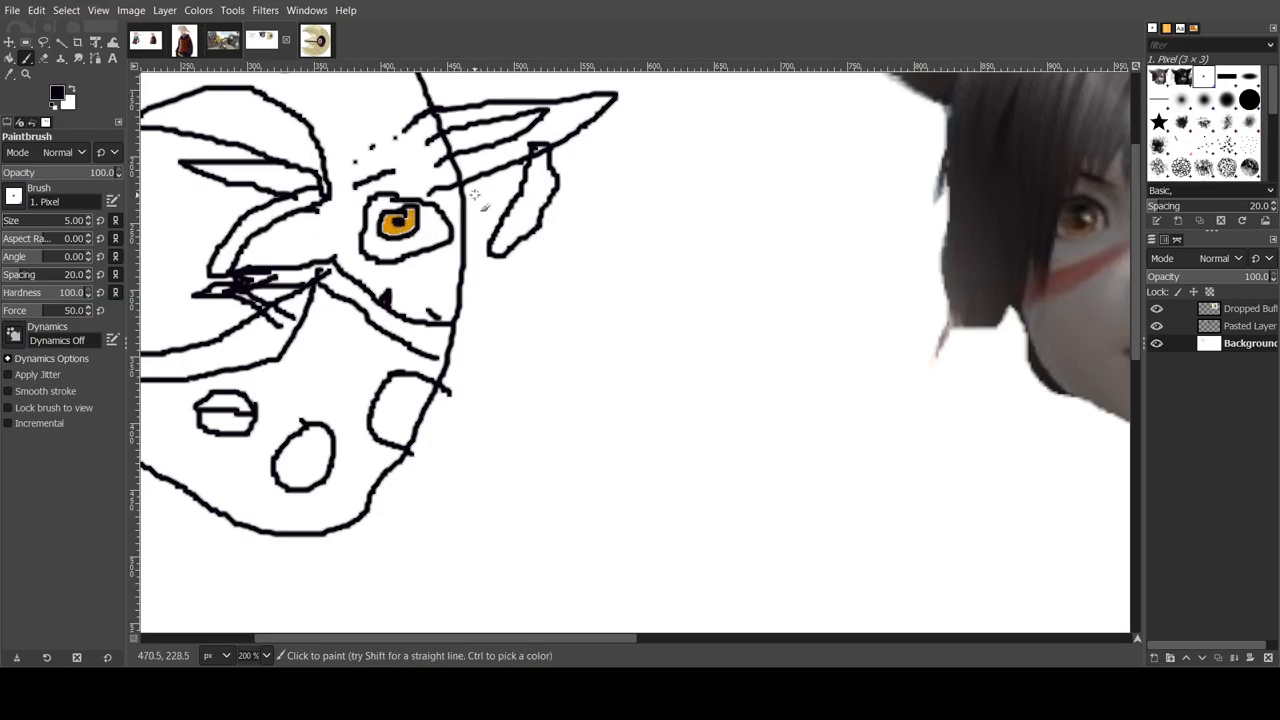
Step: Fill the sketch's pointed ear with a dark brown tone
{"action": "left_click", "coordinate": [26, 73]}
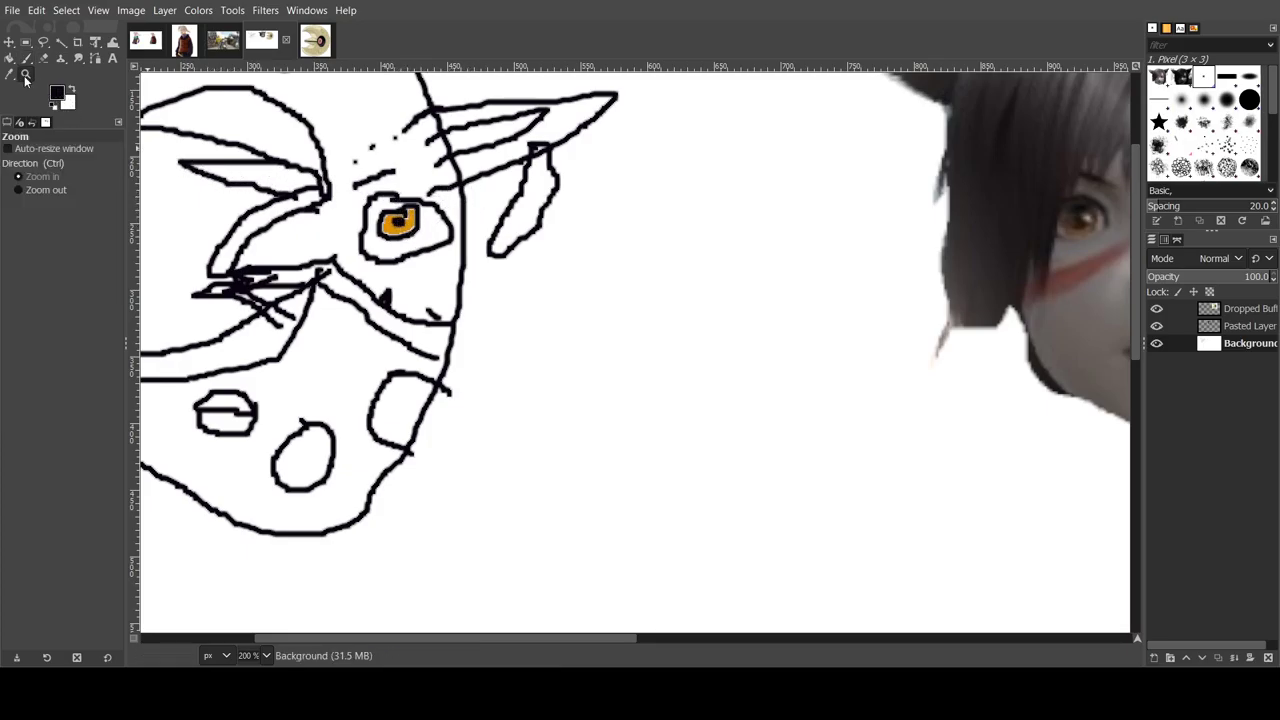
{"action": "left_click", "coordinate": [30, 190]}
{"action": "left_click", "coordinate": [308, 172]}
{"action": "left_click", "coordinate": [314, 179]}
{"action": "left_click", "coordinate": [316, 181]}
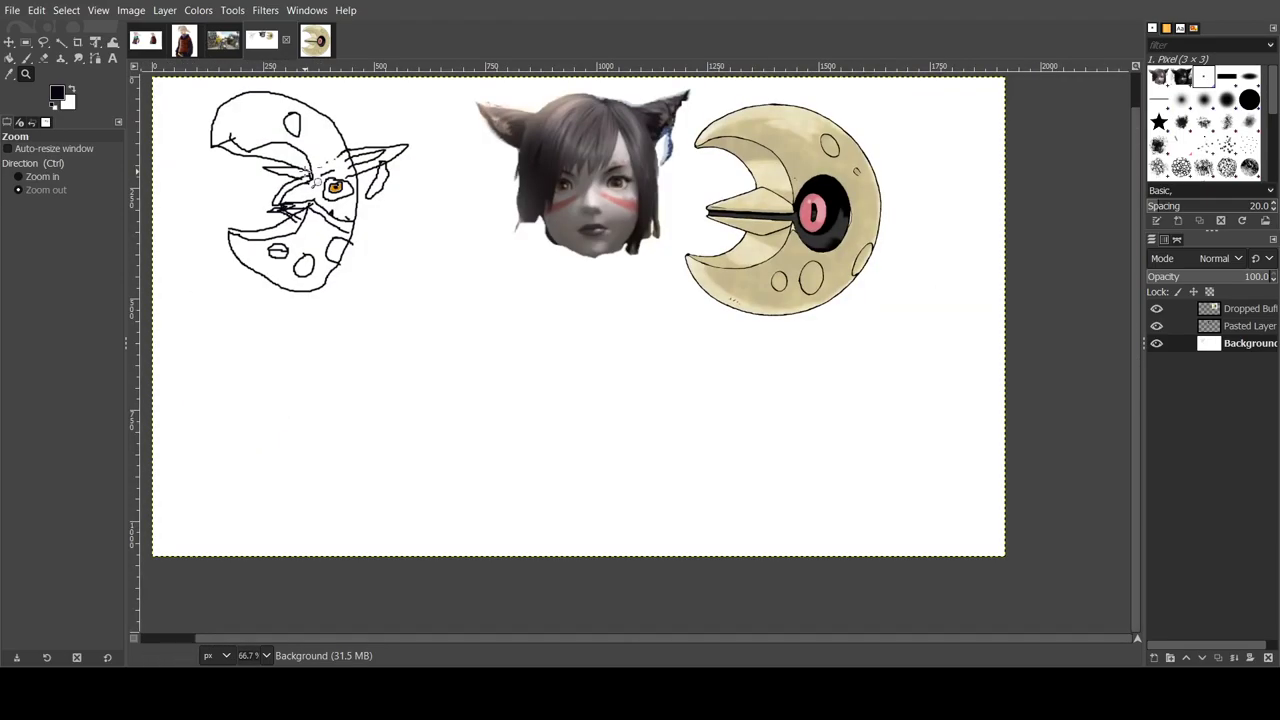
{"action": "left_click", "coordinate": [9, 58]}
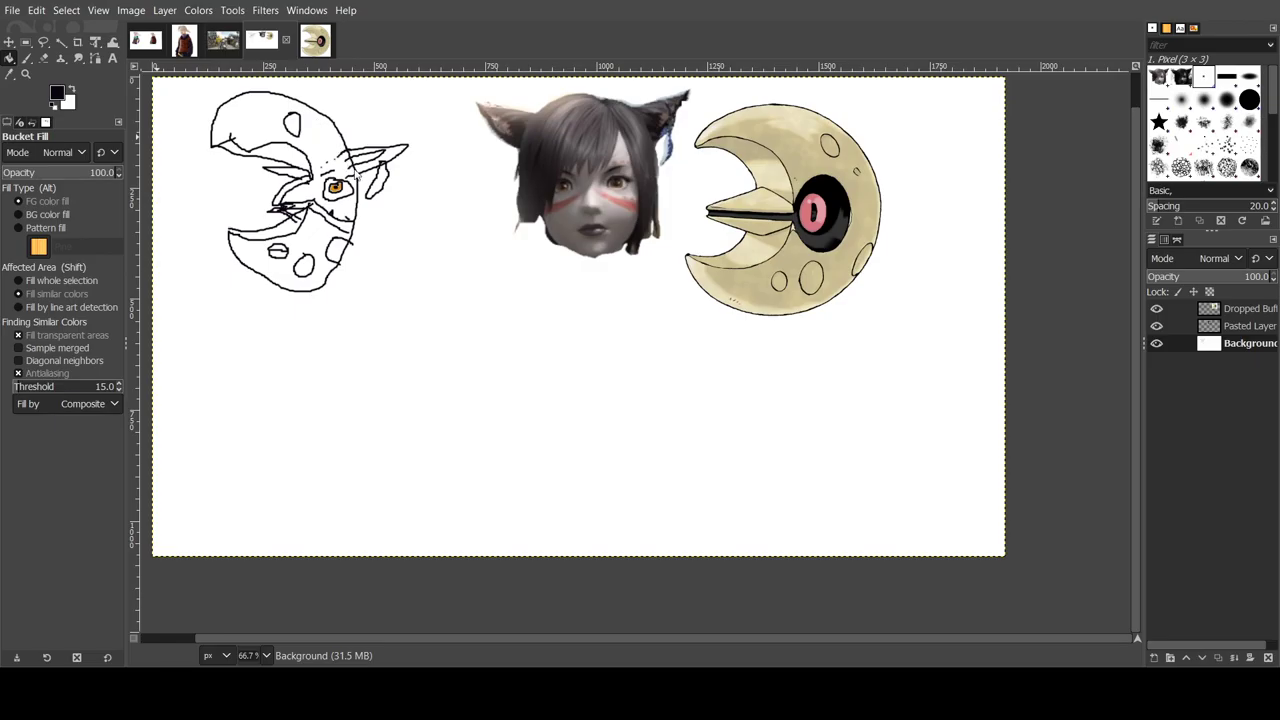
{"action": "left_click", "coordinate": [336, 187], "text": "ctrl"}
{"action": "left_click", "coordinate": [372, 154]}
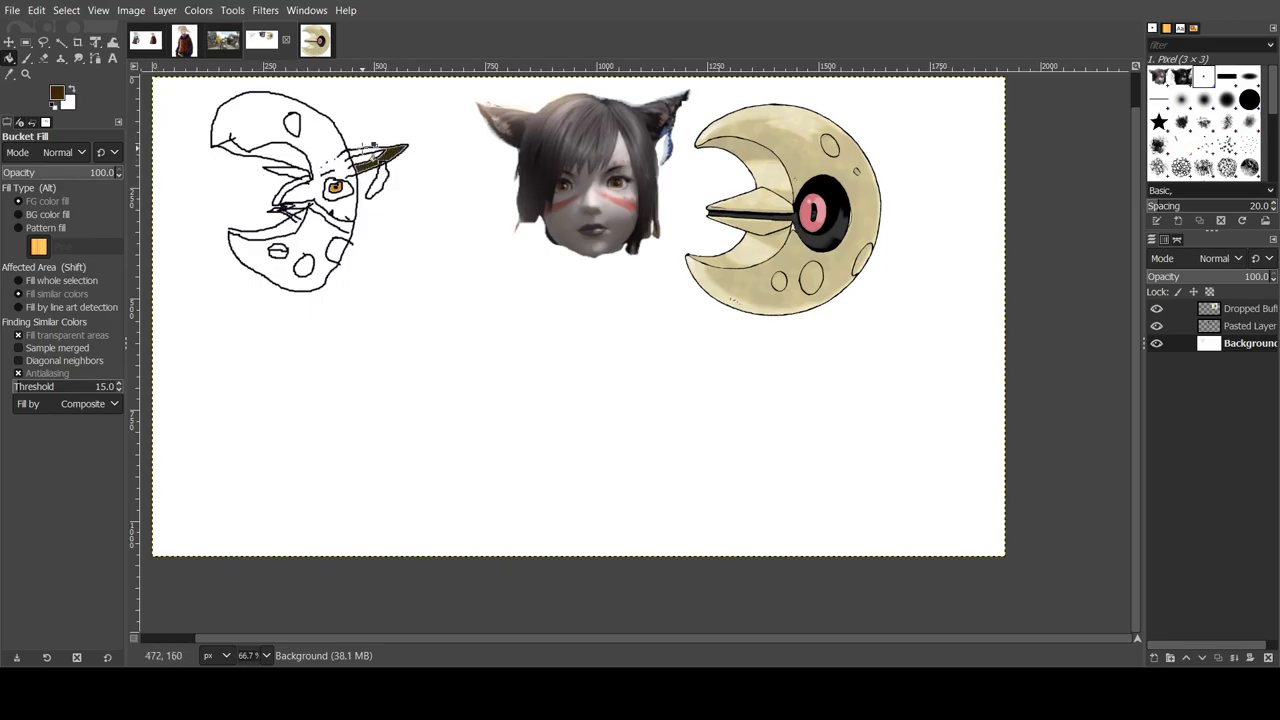
Step: Fill the rest of the pointed ear and the other ear inside the crescent's opening with the same dark brown
{"action": "left_click", "coordinate": [362, 151]}
{"action": "left_click", "coordinate": [288, 172]}
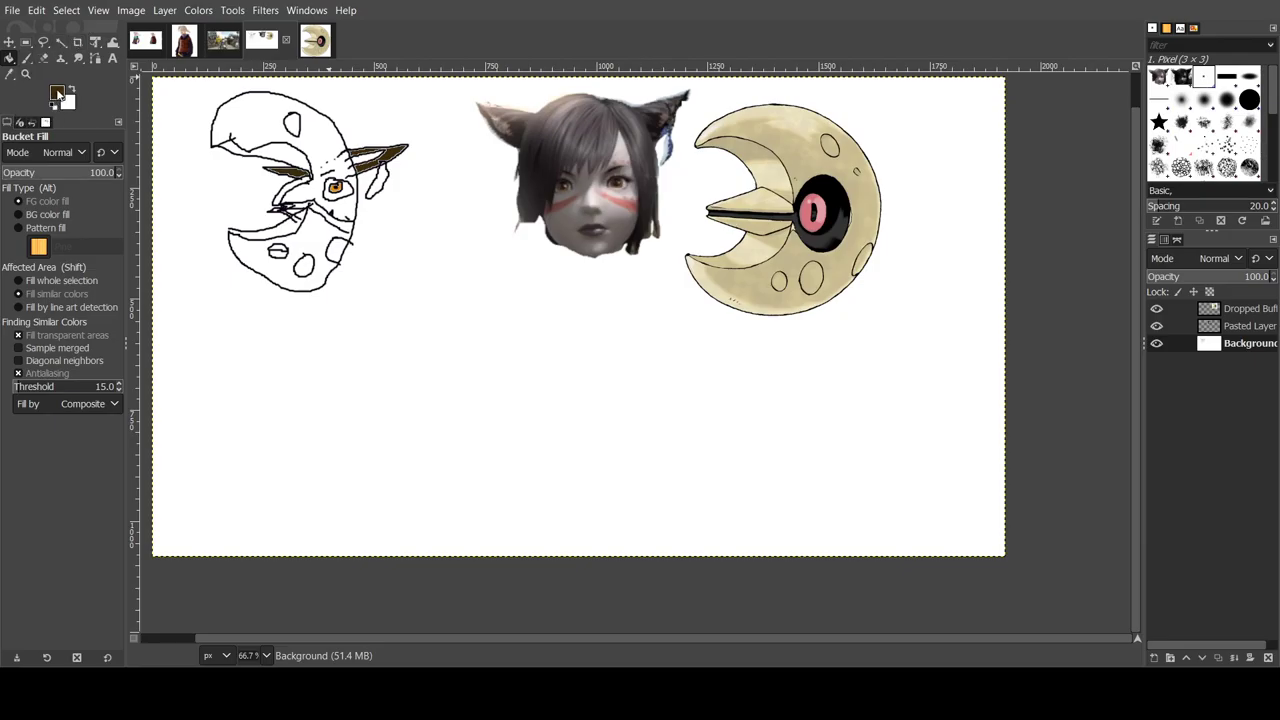
Step: Fill the sketched crescent's body, horns and nose sections with a peach skin tone, undoing a stray fill that recolours the outlines
{"action": "left_click", "coordinate": [327, 202], "text": "ctrl"}
{"action": "left_click", "coordinate": [258, 262]}
{"action": "left_click", "coordinate": [303, 135]}
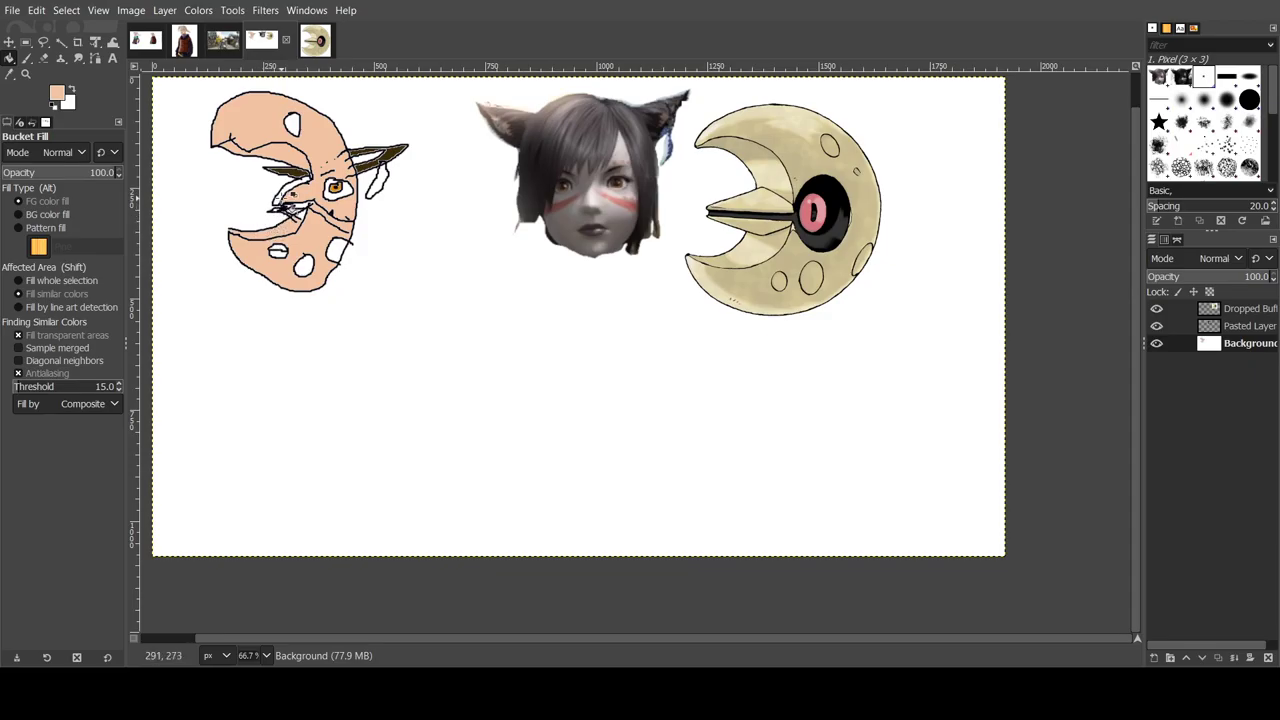
{"action": "left_click", "coordinate": [284, 200]}
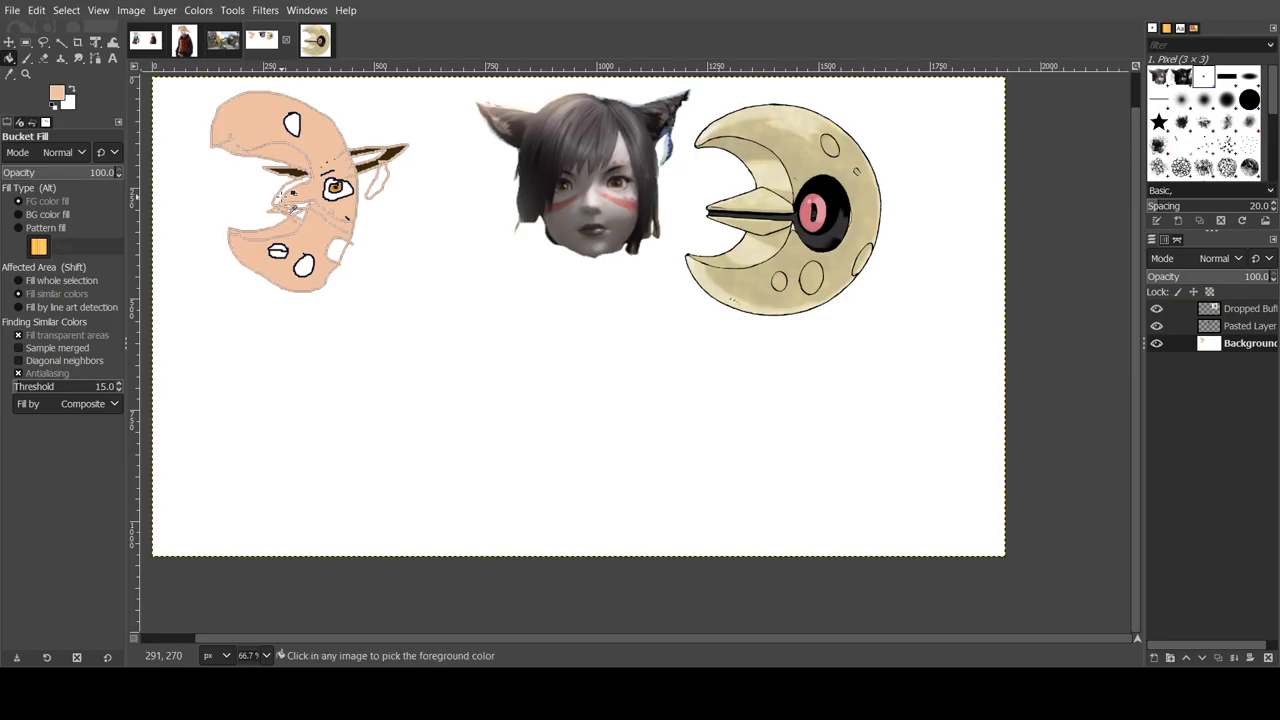
{"action": "key", "text": "ctrl+z"}
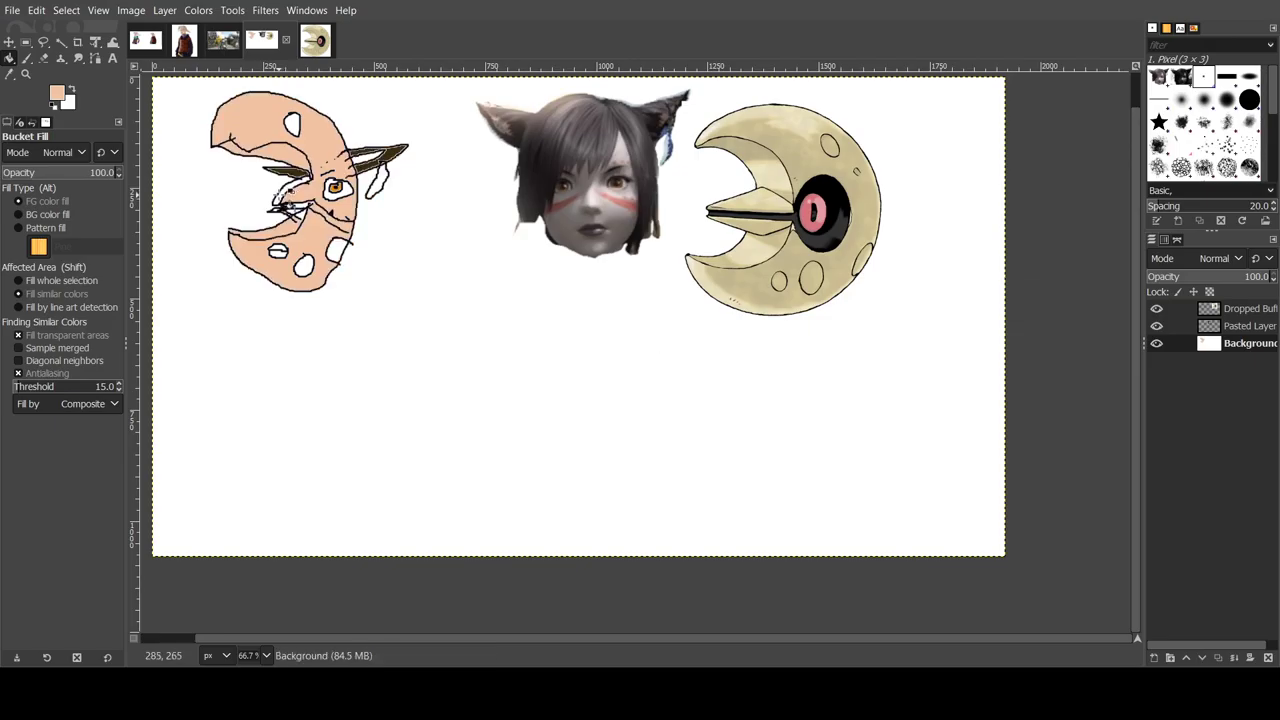
{"action": "left_click", "coordinate": [308, 215]}
{"action": "left_click", "coordinate": [300, 207]}
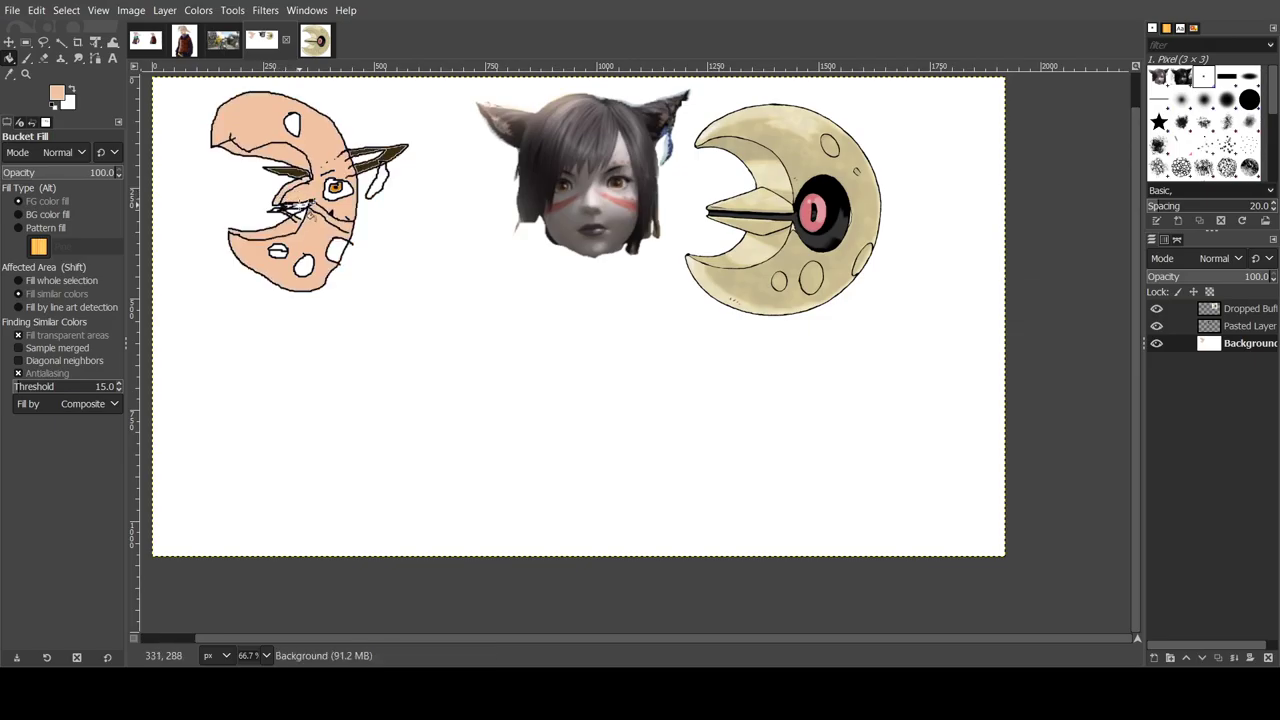
Step: Fill the crescent's three round craters with the peach skin tone
{"action": "left_click", "coordinate": [343, 253]}
{"action": "left_click", "coordinate": [305, 266]}
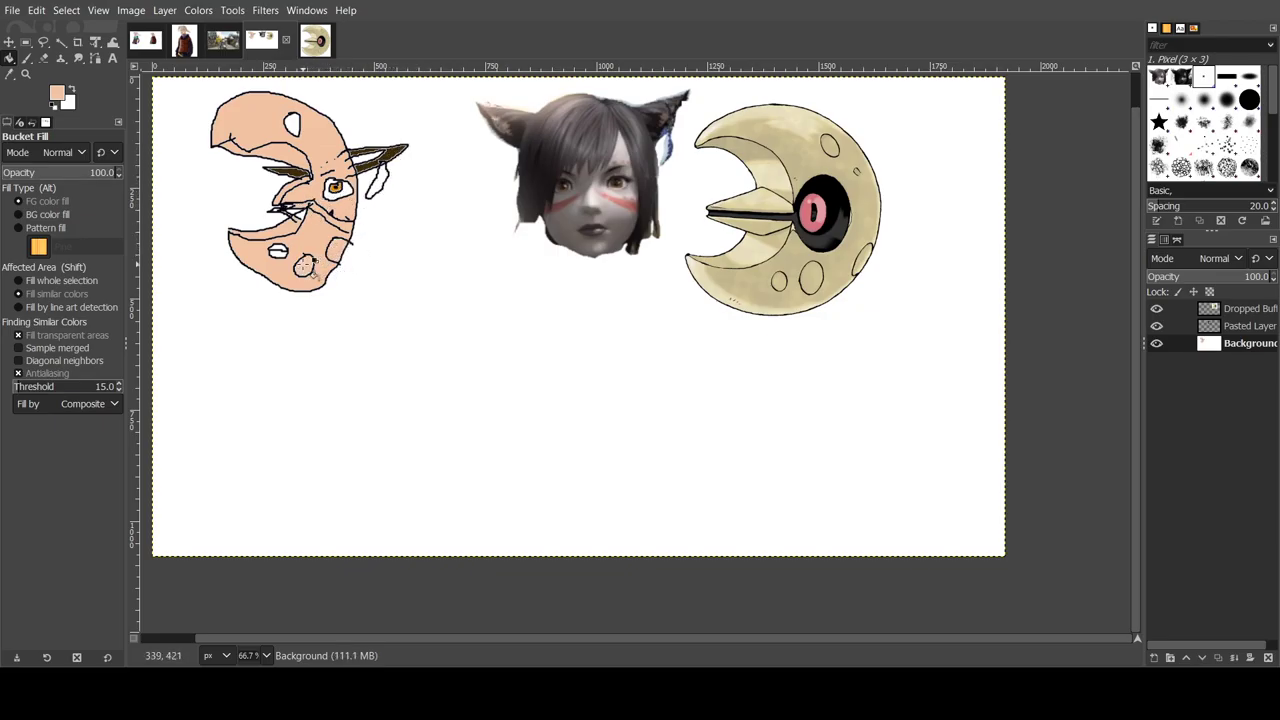
{"action": "left_click", "coordinate": [290, 125]}
Step: Fill both halves of the small divided oval on the lower horn with dark brown
{"action": "left_click", "coordinate": [268, 199], "text": "ctrl"}
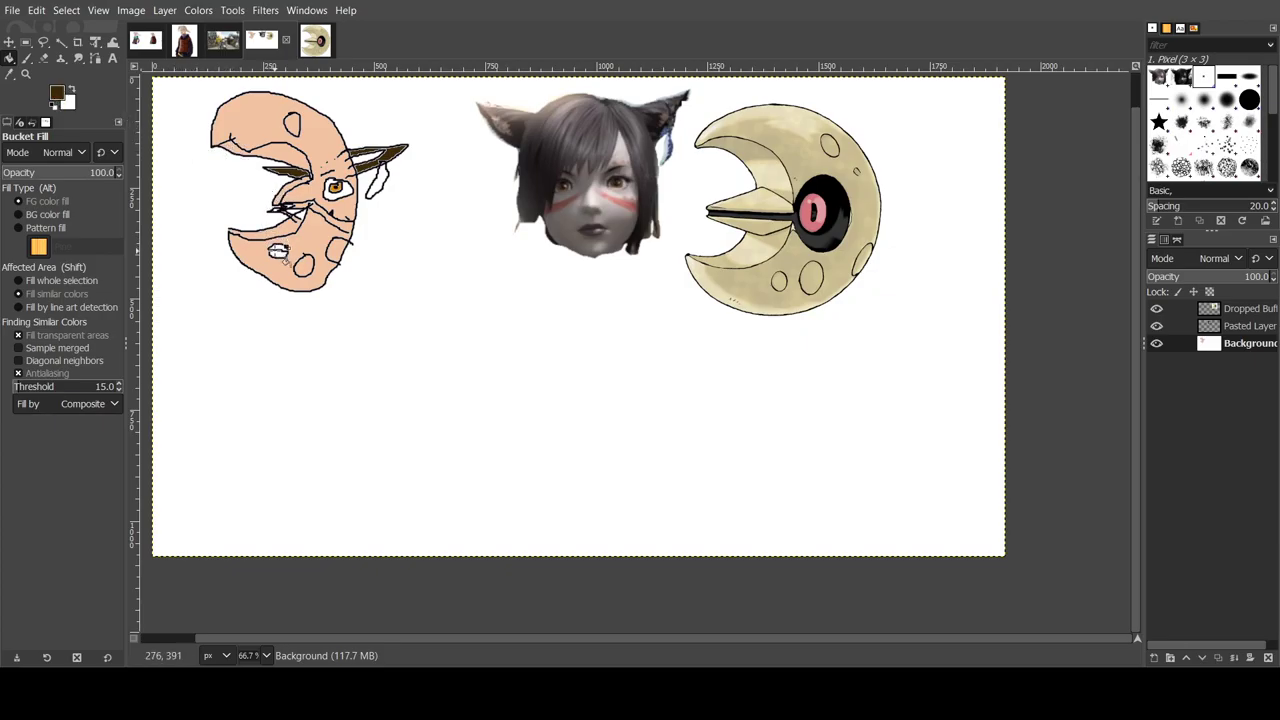
{"action": "left_click", "coordinate": [282, 254]}
{"action": "left_click", "coordinate": [282, 254]}
Step: Close the outline gaps at both ends of the cheek stripe with black brush strokes
{"action": "left_click", "coordinate": [26, 58]}
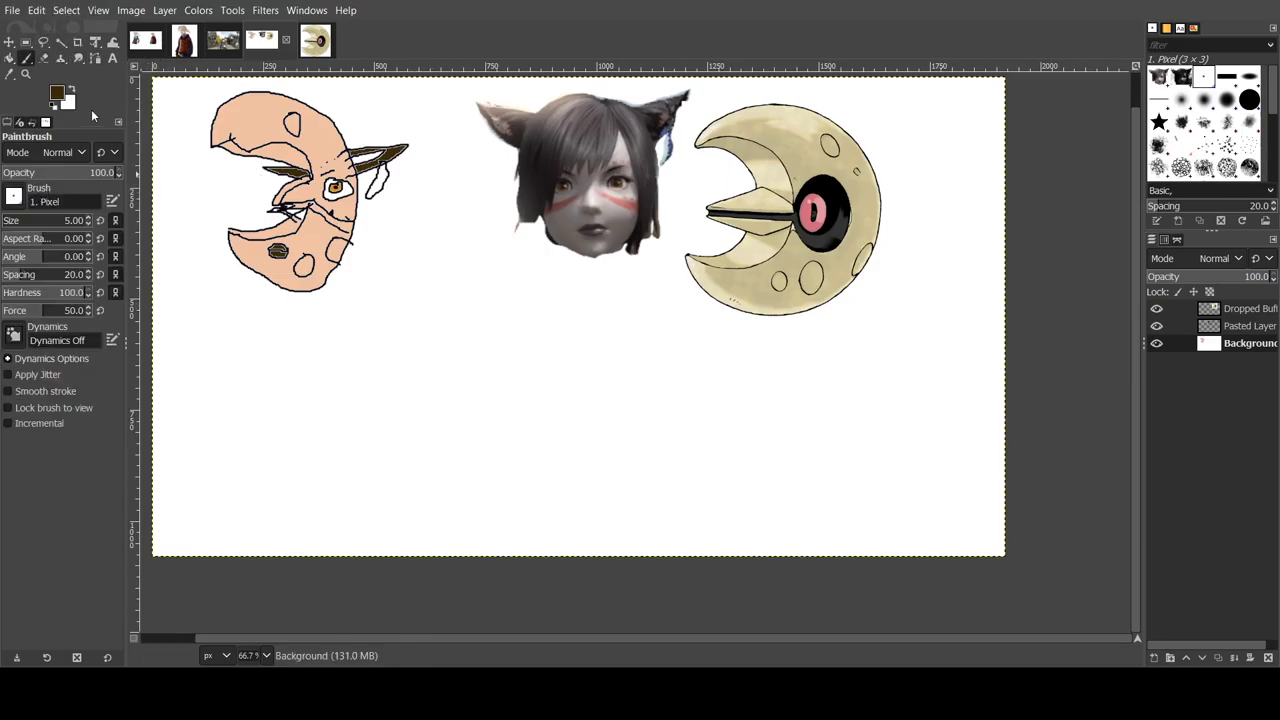
{"action": "key", "text": "d"}
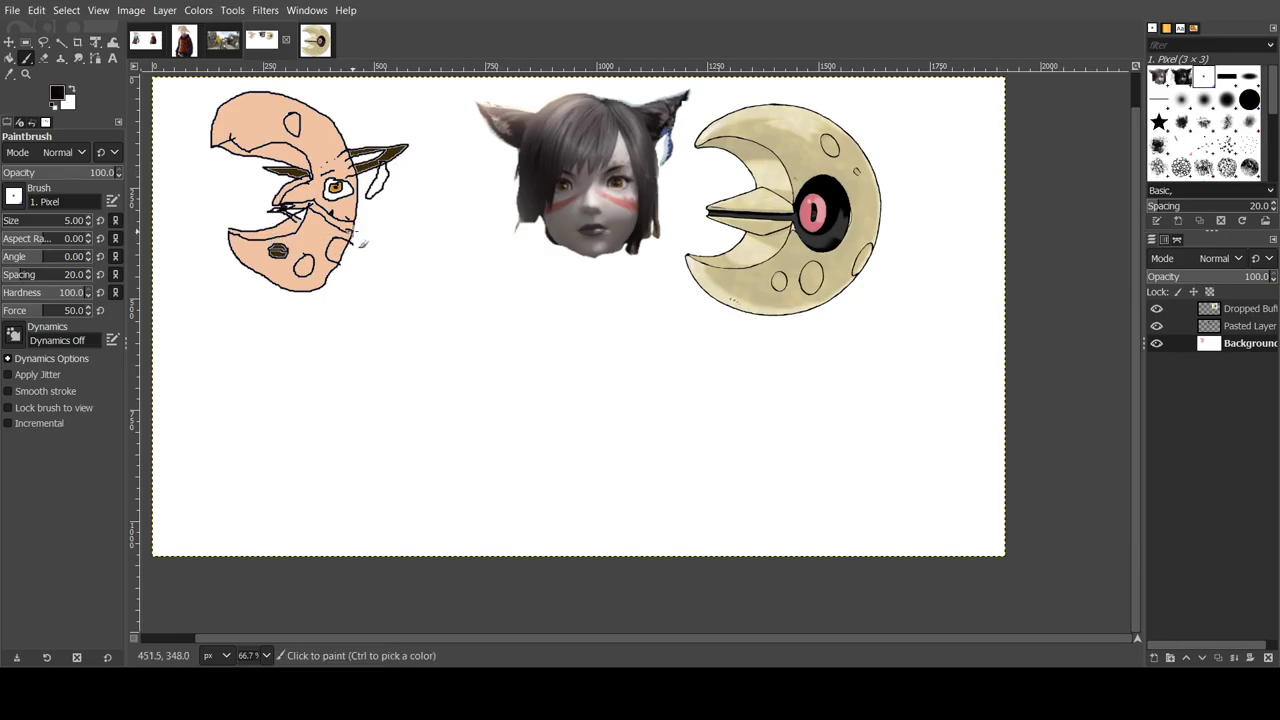
{"action": "left_click", "coordinate": [356, 240]}
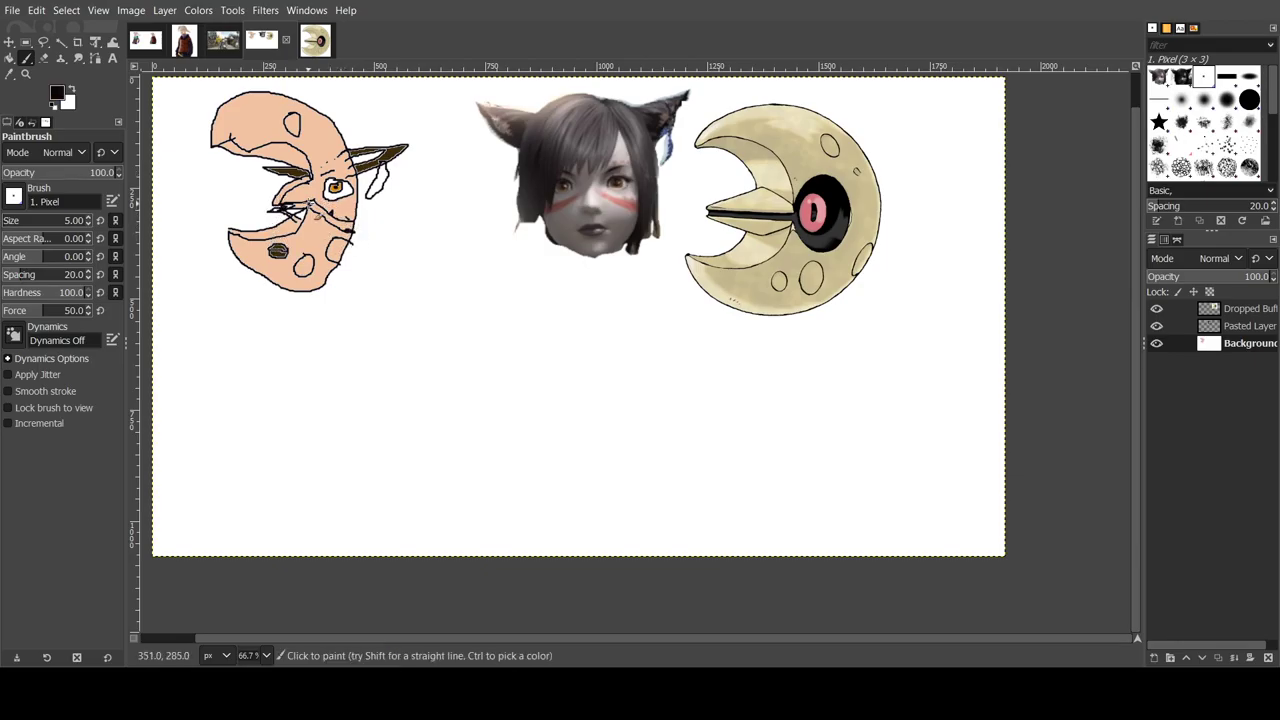
{"action": "left_click", "coordinate": [26, 74]}
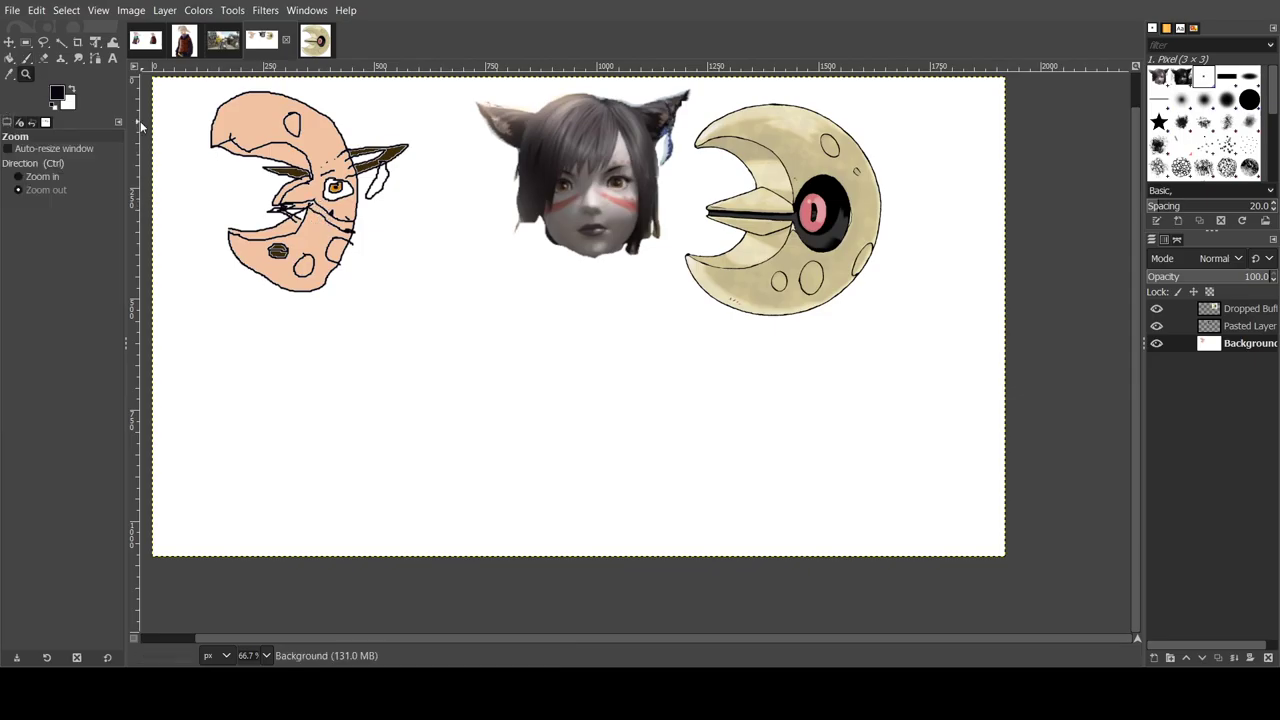
{"action": "left_click", "coordinate": [240, 185], "text": "ctrl"}
{"action": "left_click", "coordinate": [330, 212], "text": "ctrl"}
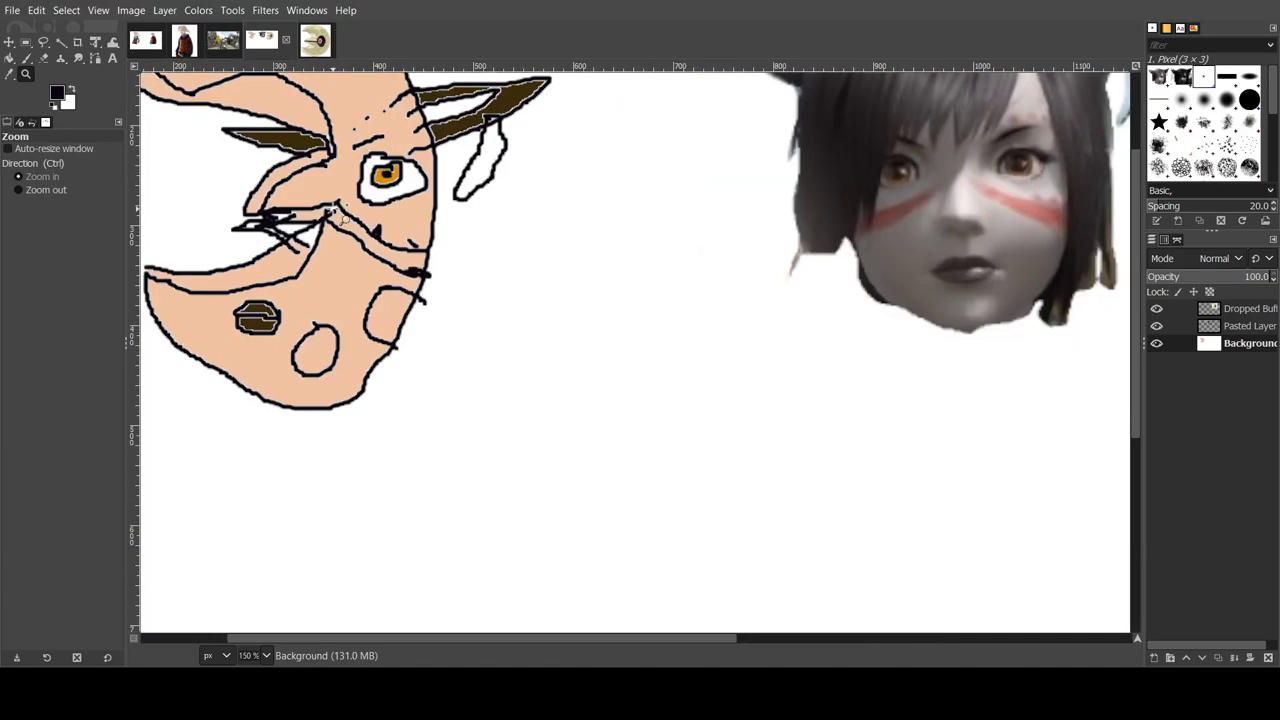
{"action": "left_click", "coordinate": [310, 210], "text": "ctrl"}
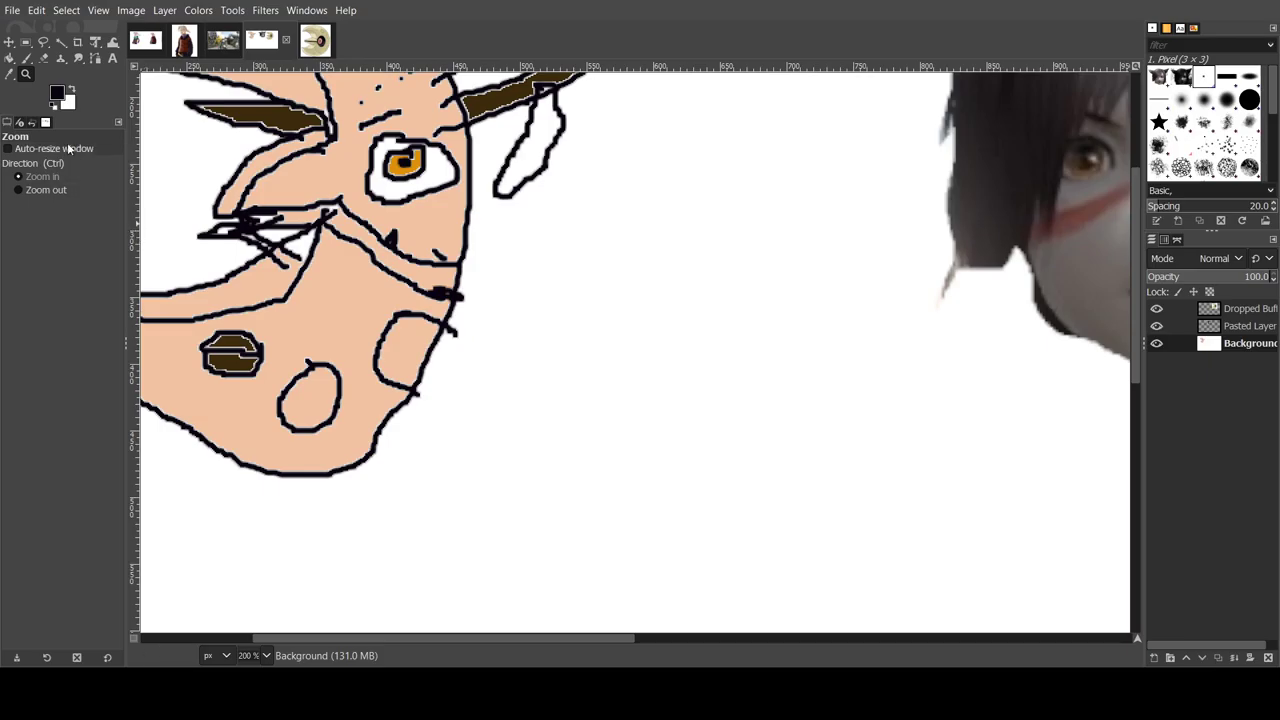
{"action": "left_click", "coordinate": [26, 60]}
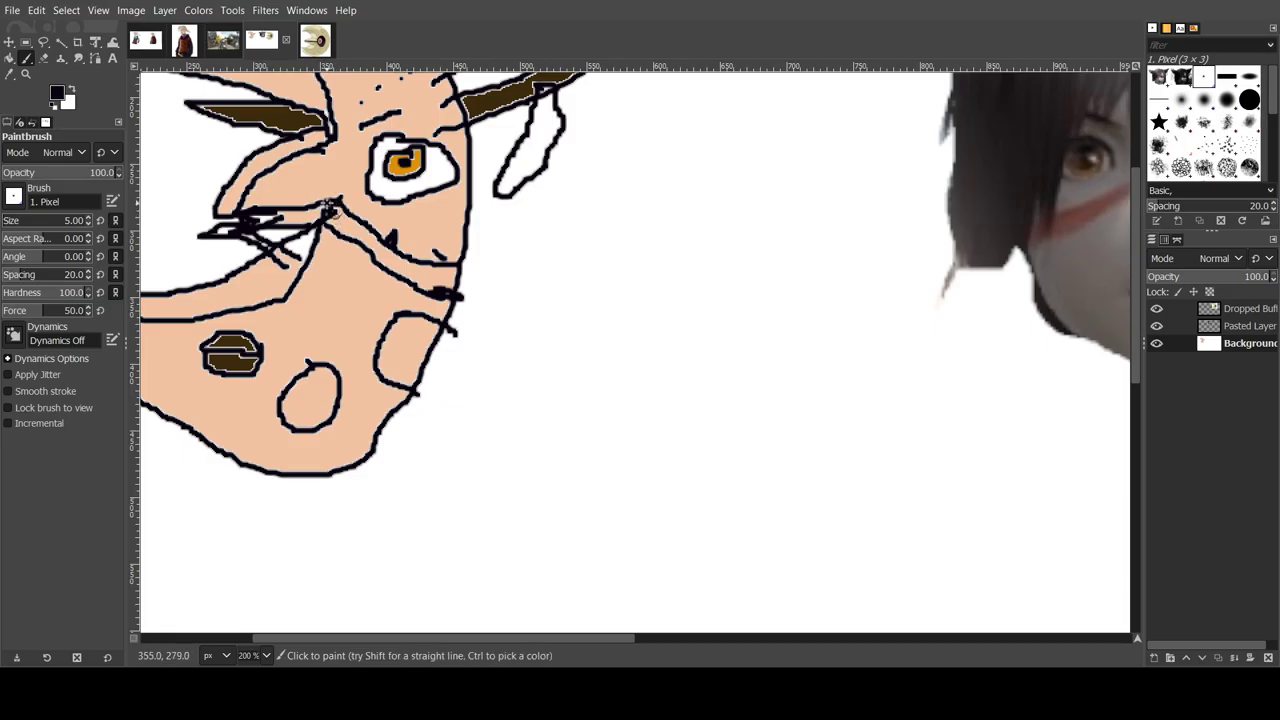
Step: Fill the cheek stripe with orange-brown and the ornament hanging from the ear with bright blue
{"action": "left_click", "coordinate": [9, 58]}
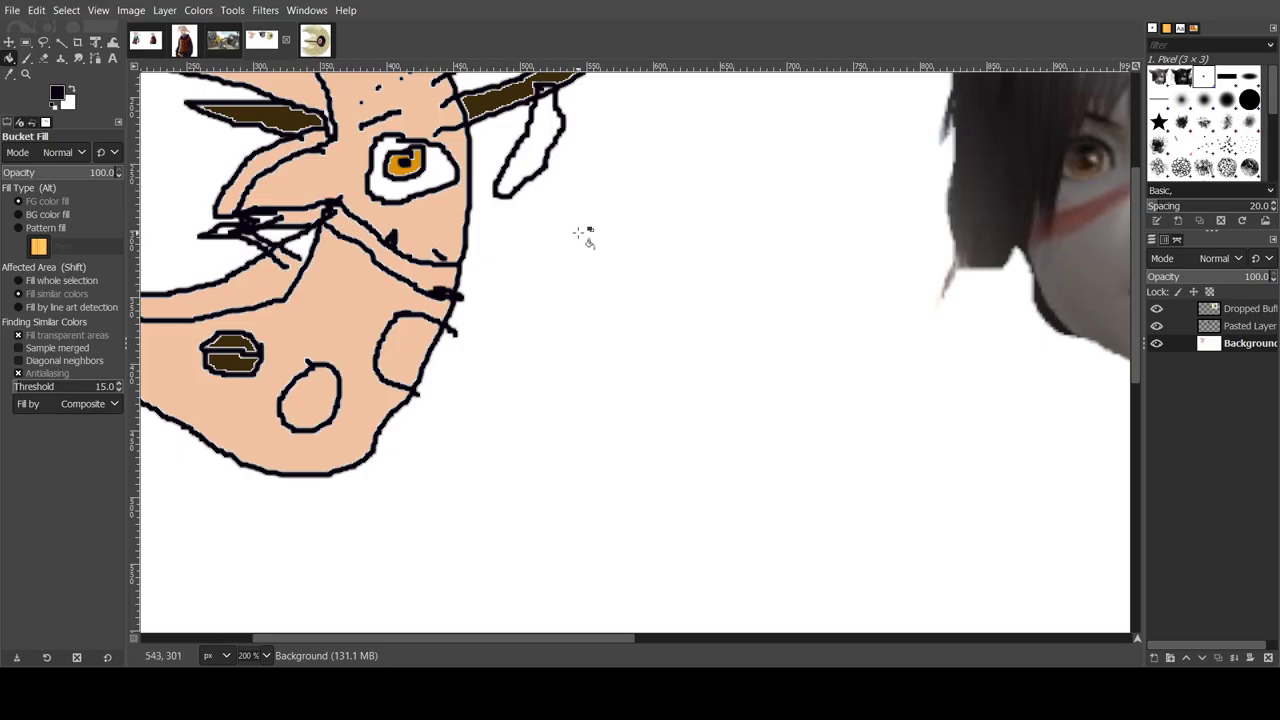
{"action": "left_click_drag", "start_coordinate": [526, 639], "coordinate": [596, 639]}
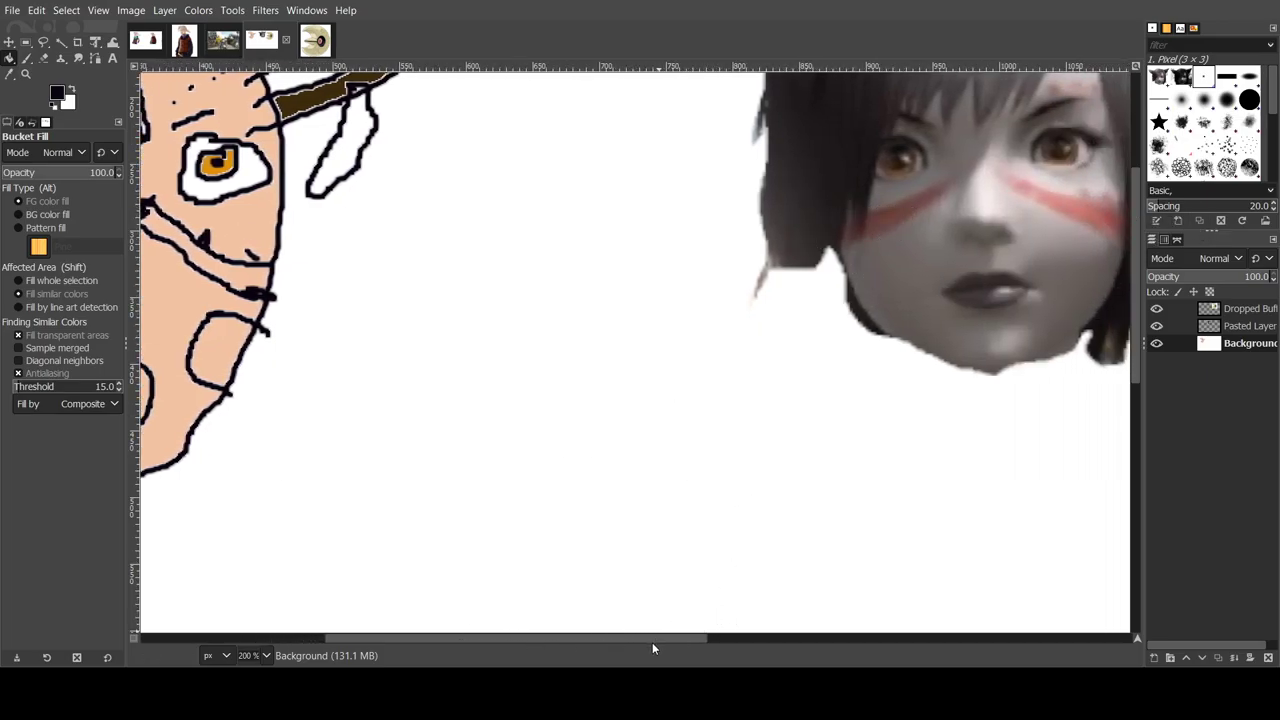
{"action": "left_click_drag", "start_coordinate": [533, 638], "coordinate": [415, 638]}
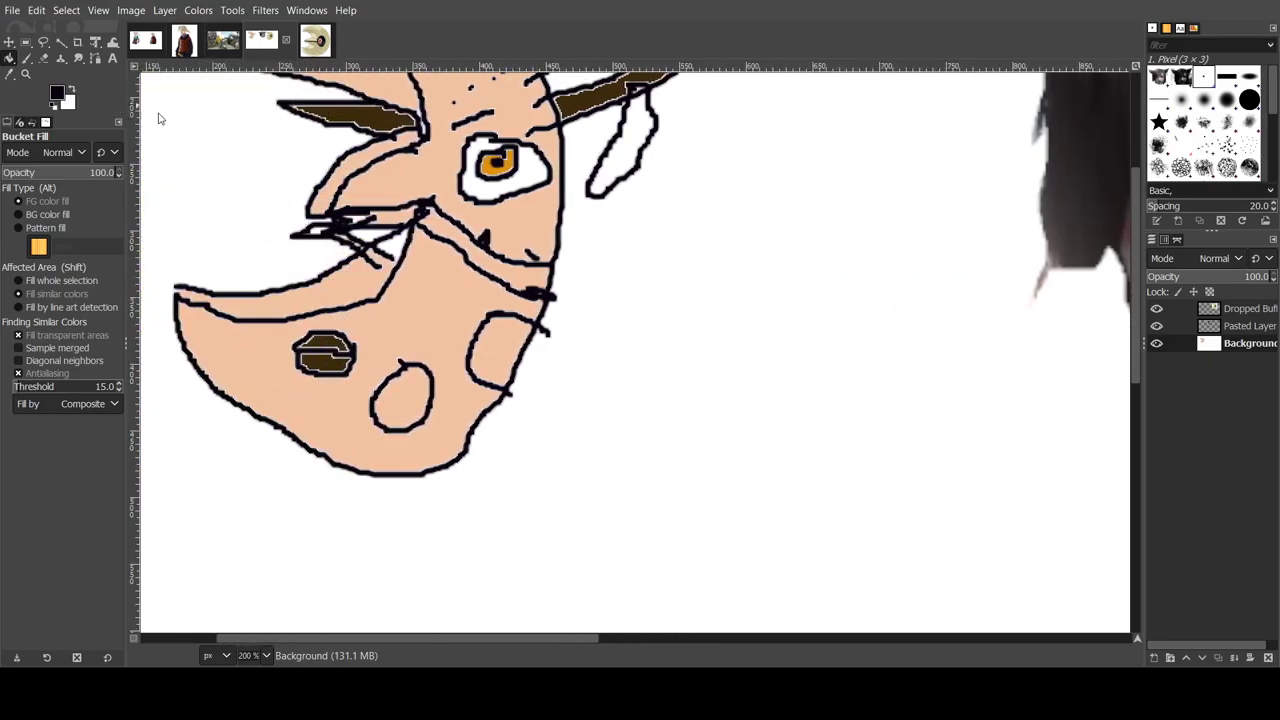
{"action": "left_click", "coordinate": [280, 199], "text": "ctrl"}
{"action": "left_click", "coordinate": [440, 230]}
{"action": "scroll", "coordinate": [440, 277], "scroll_direction": "up", "scroll_amount": 3}
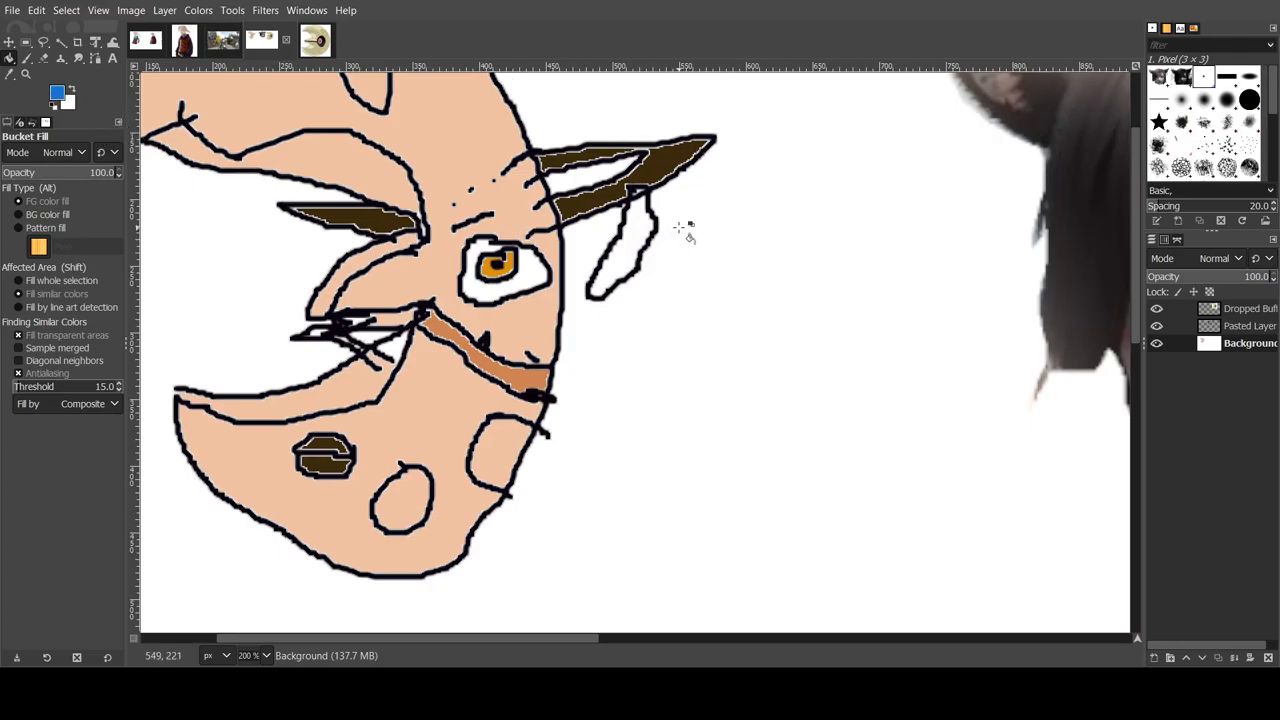
{"action": "left_click", "coordinate": [638, 243]}
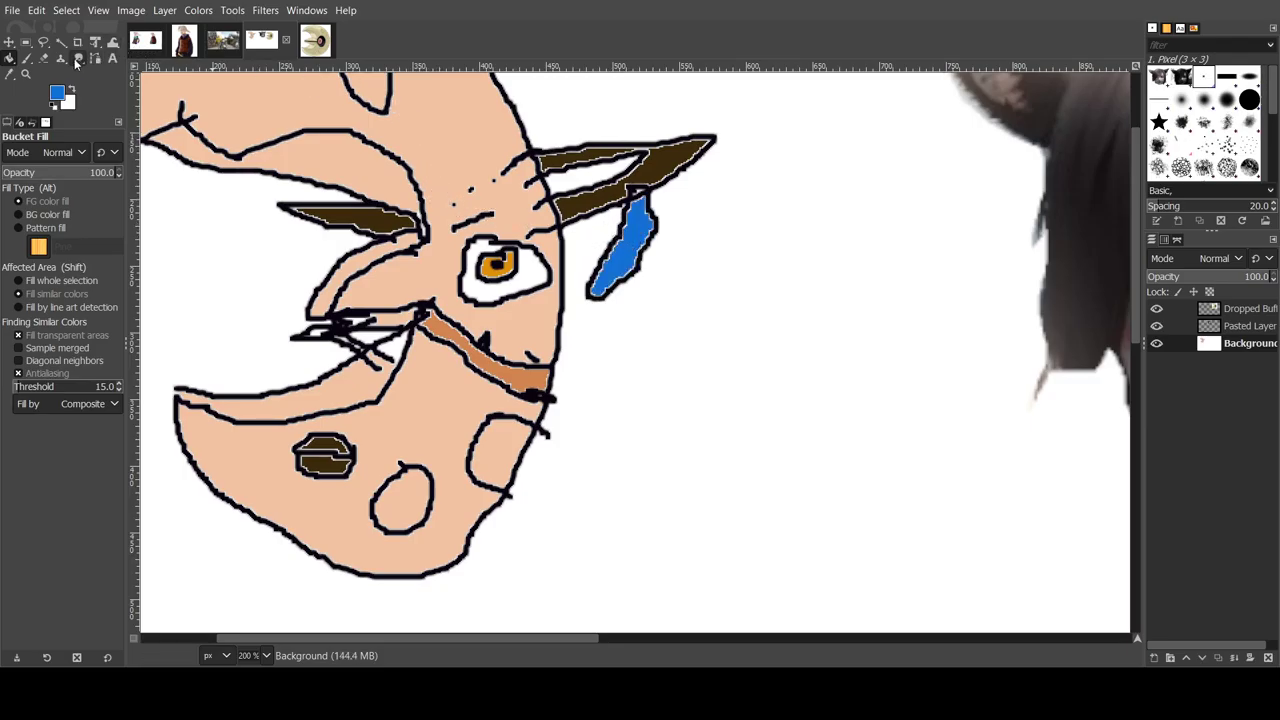
Step: Erase the rough stray strokes sticking out below the crescent's nose
{"action": "left_click", "coordinate": [26, 73]}
{"action": "left_click", "coordinate": [40, 190]}
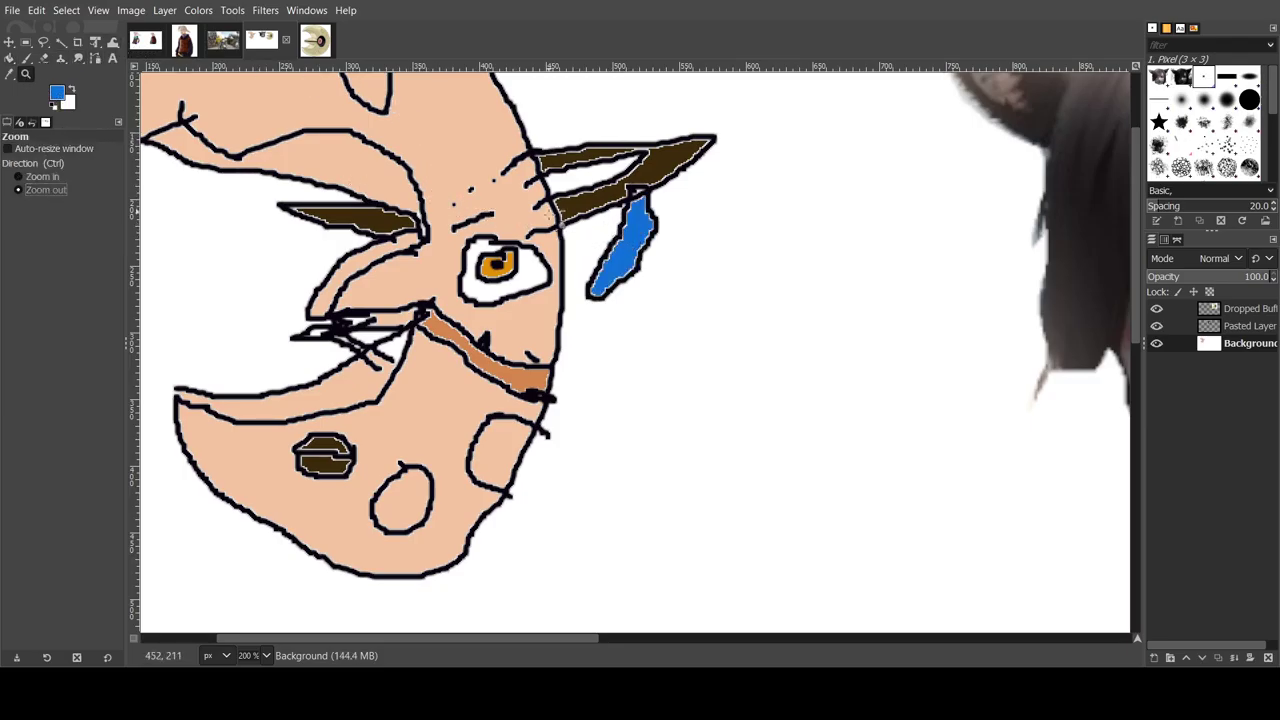
{"action": "left_click", "coordinate": [600, 265]}
{"action": "left_click", "coordinate": [600, 265]}
{"action": "left_click", "coordinate": [600, 265]}
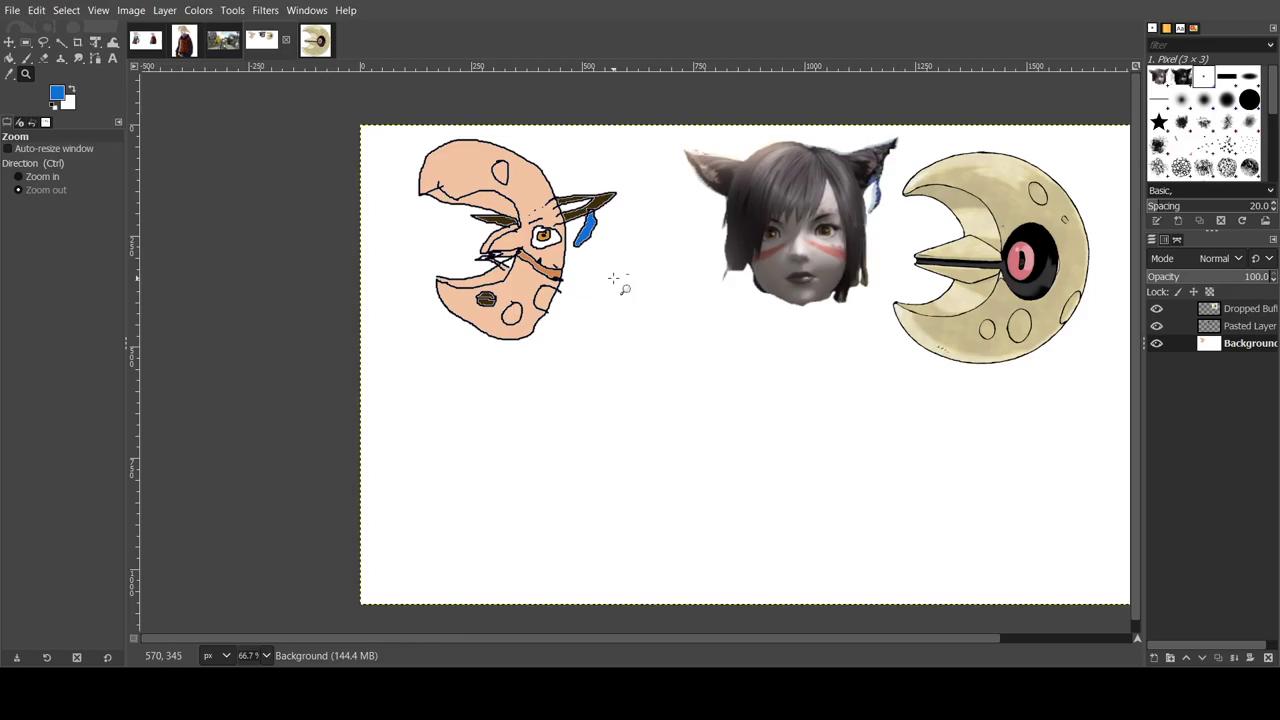
{"action": "left_click", "coordinate": [40, 176]}
{"action": "left_click", "coordinate": [581, 300]}
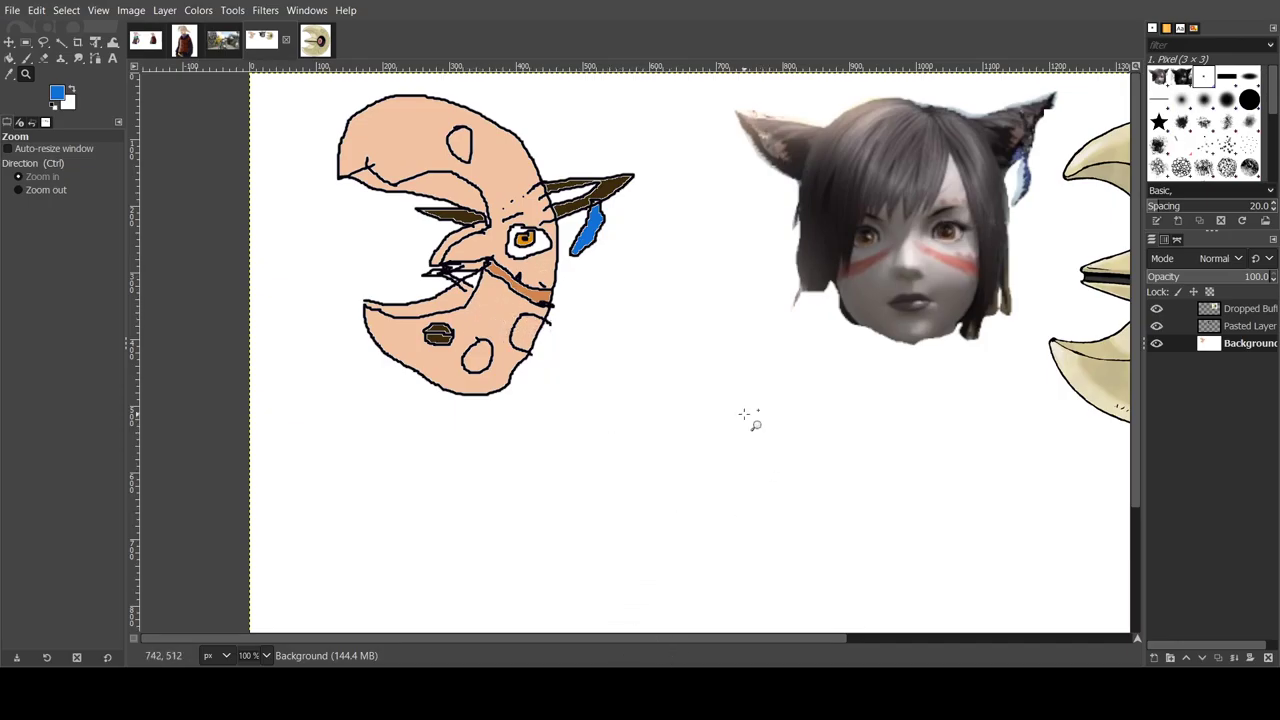
{"action": "scroll", "coordinate": [725, 645], "scroll_direction": "right", "scroll_amount": 3}
{"action": "left_click_drag", "start_coordinate": [725, 645], "coordinate": [696, 641]}
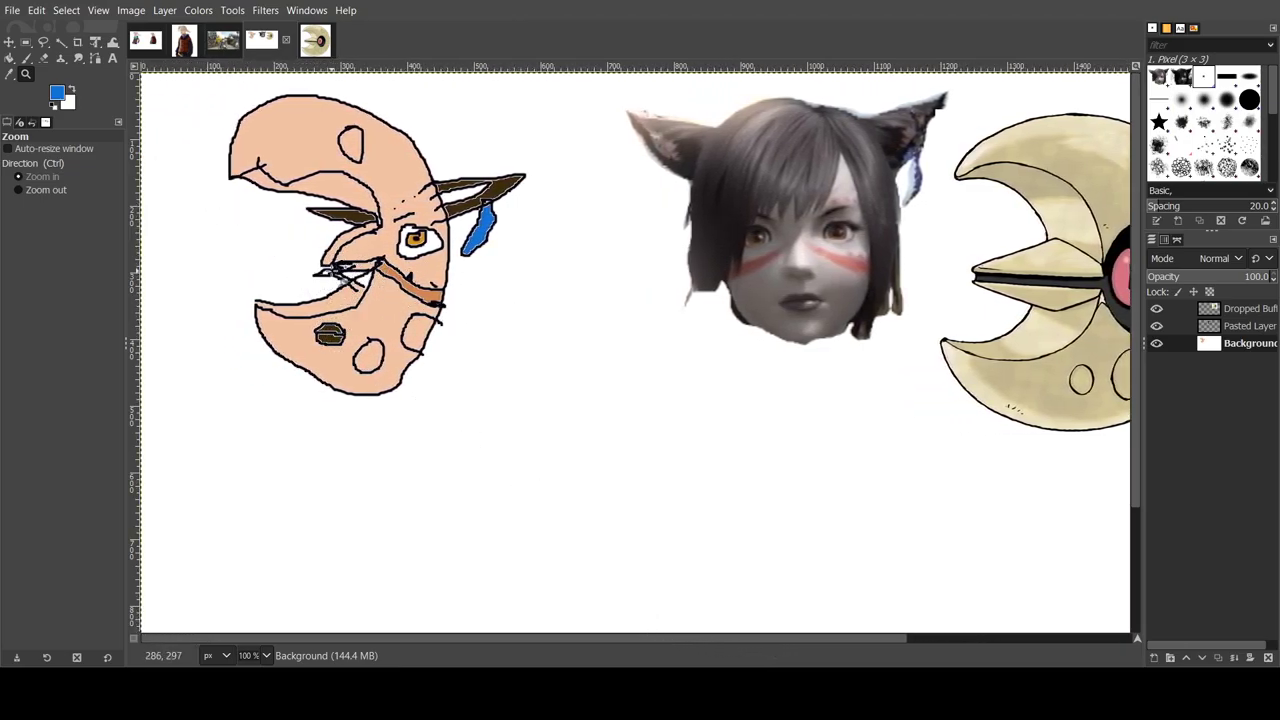
{"action": "left_click", "coordinate": [43, 58]}
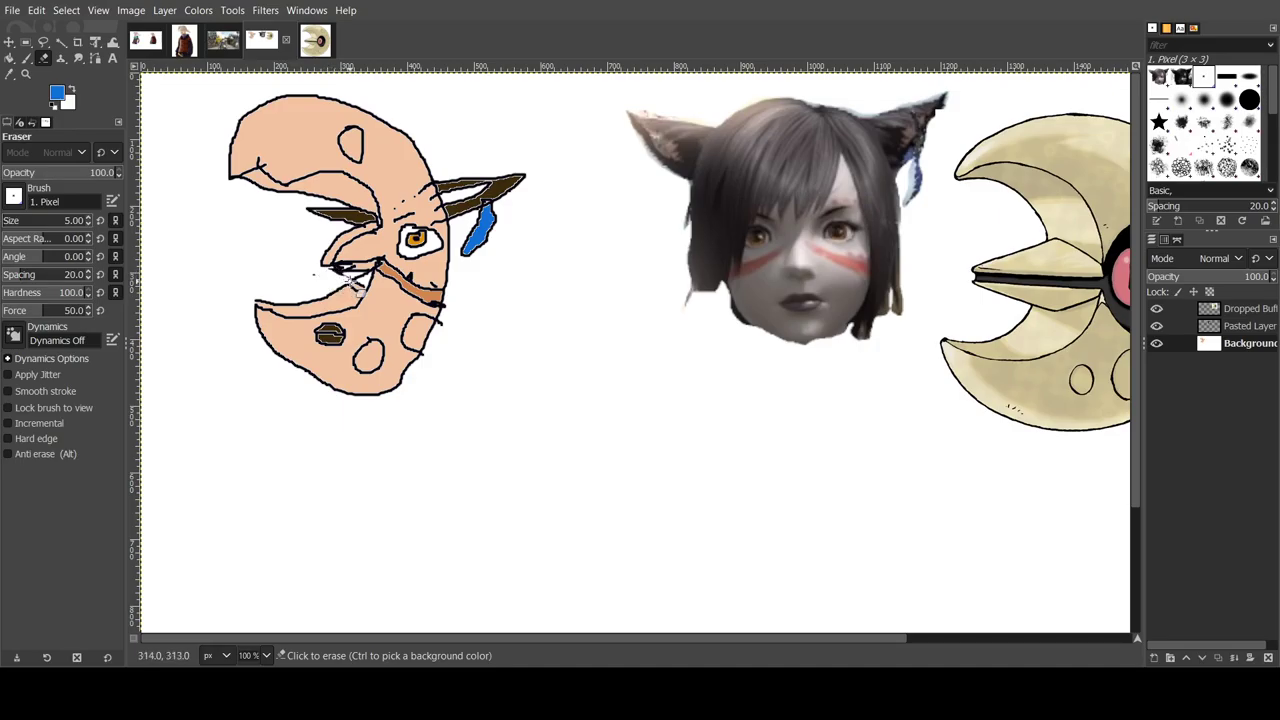
{"action": "left_click_drag", "start_coordinate": [337, 284], "coordinate": [347, 285]}
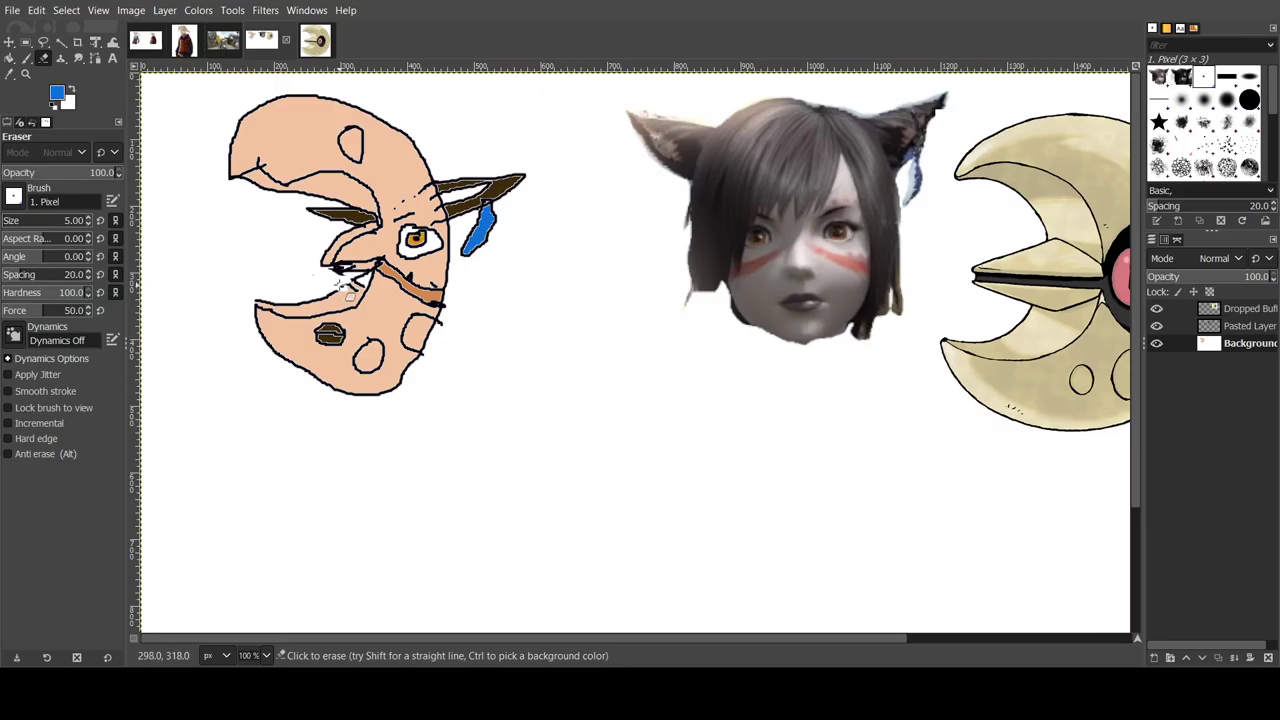
Step: Redraw the damaged outline between the nose and the lower horn in black
{"action": "left_click", "coordinate": [26, 58]}
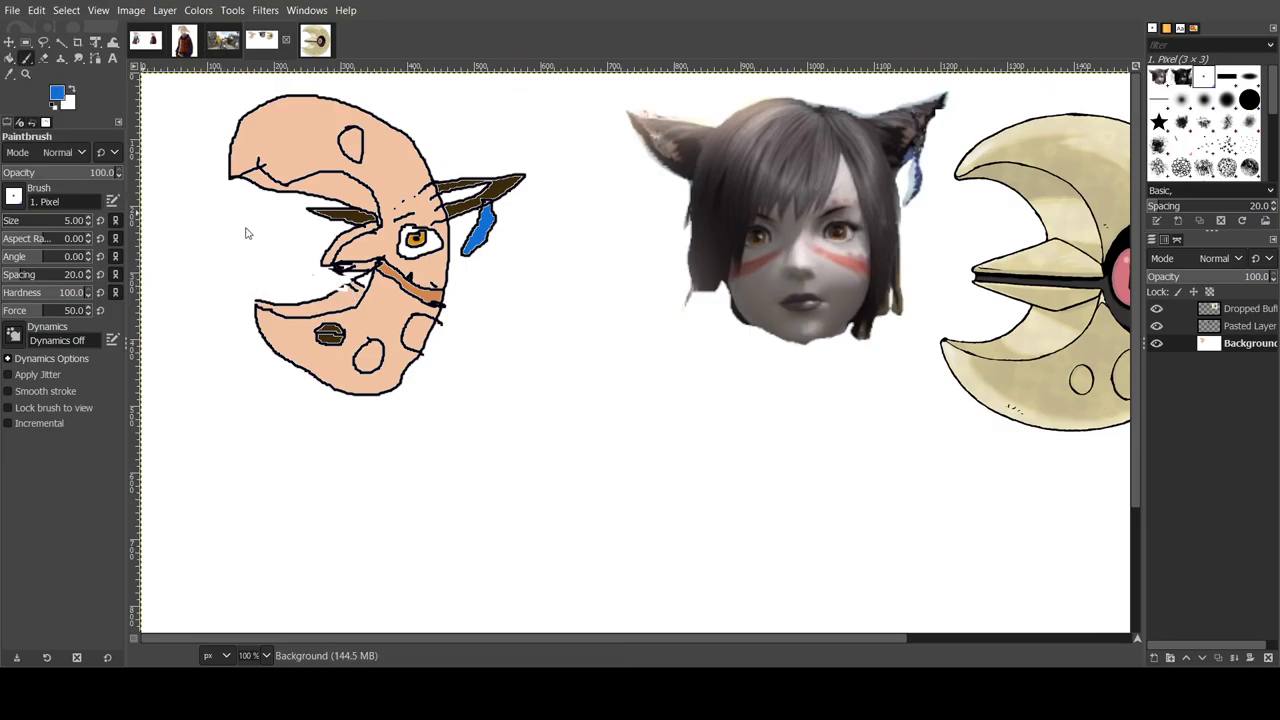
{"action": "key", "text": "d"}
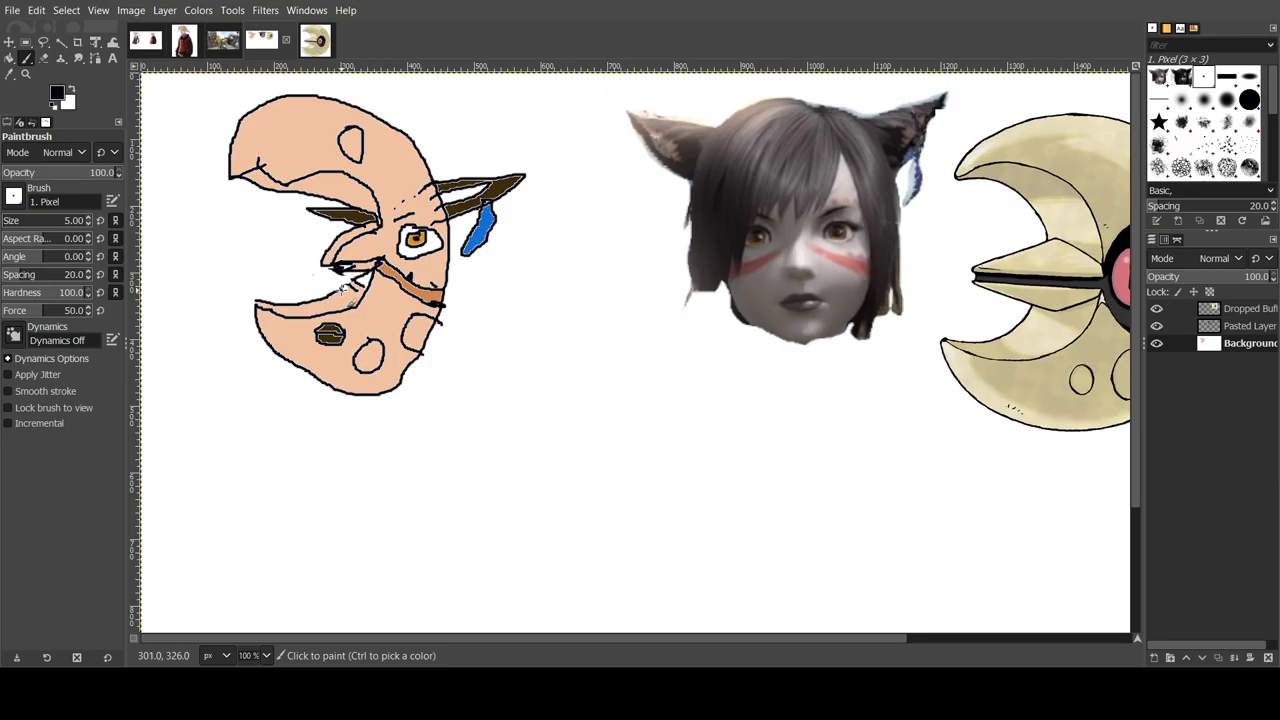
{"action": "left_click_drag", "start_coordinate": [365, 278], "coordinate": [340, 298]}
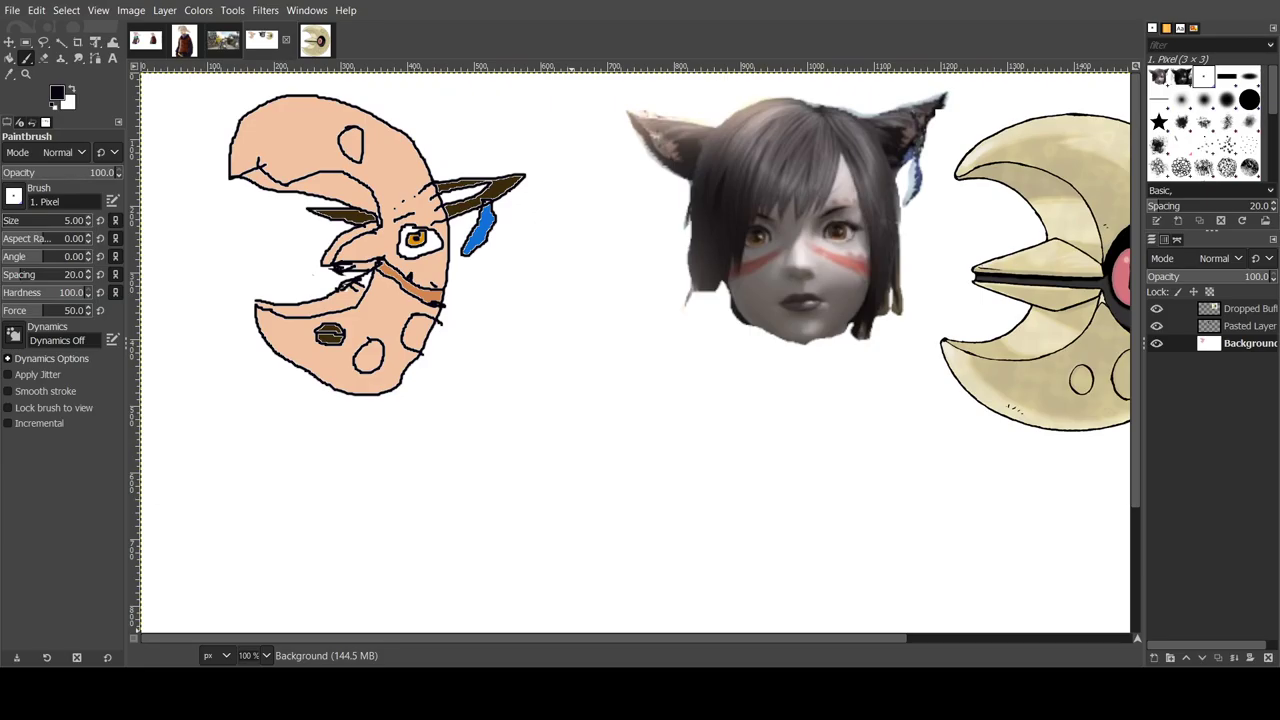
Step: Clear the cat-eared reference head from the pasted layer
{"action": "key", "text": "alt+f"}
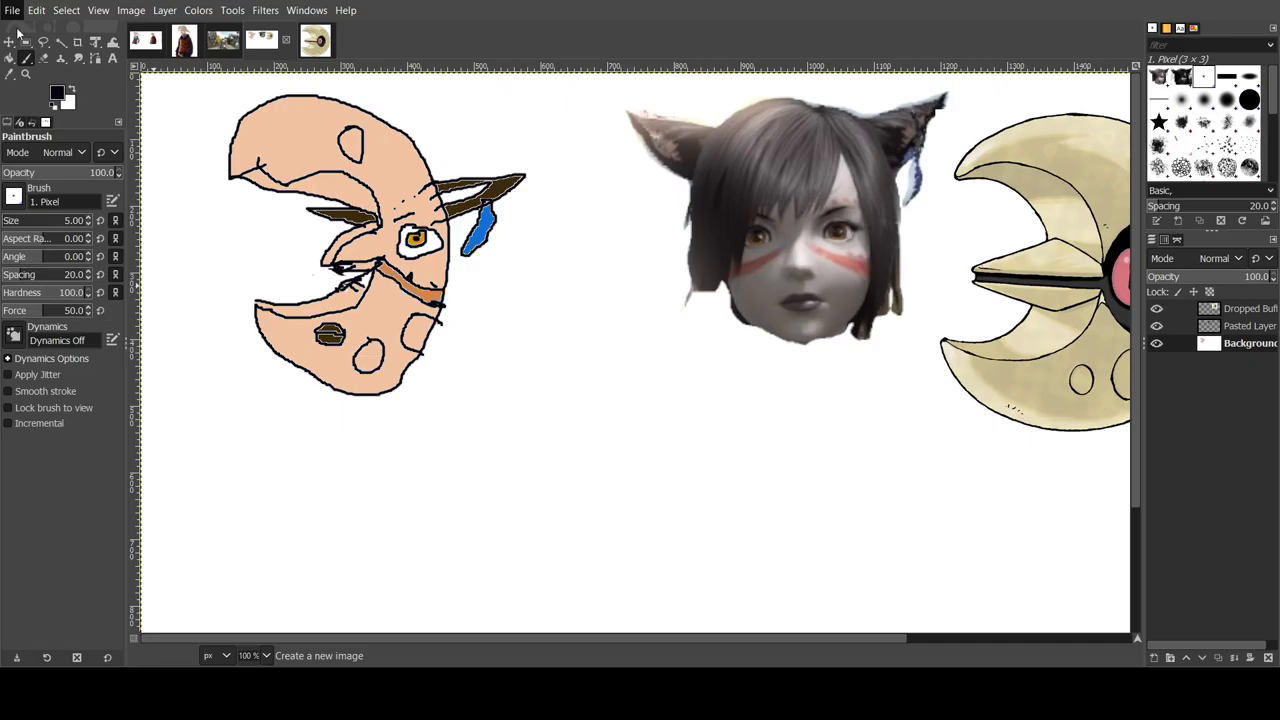
{"action": "left_click", "coordinate": [1252, 310]}
{"action": "left_click", "coordinate": [1240, 327]}
{"action": "key", "text": "Delete"}
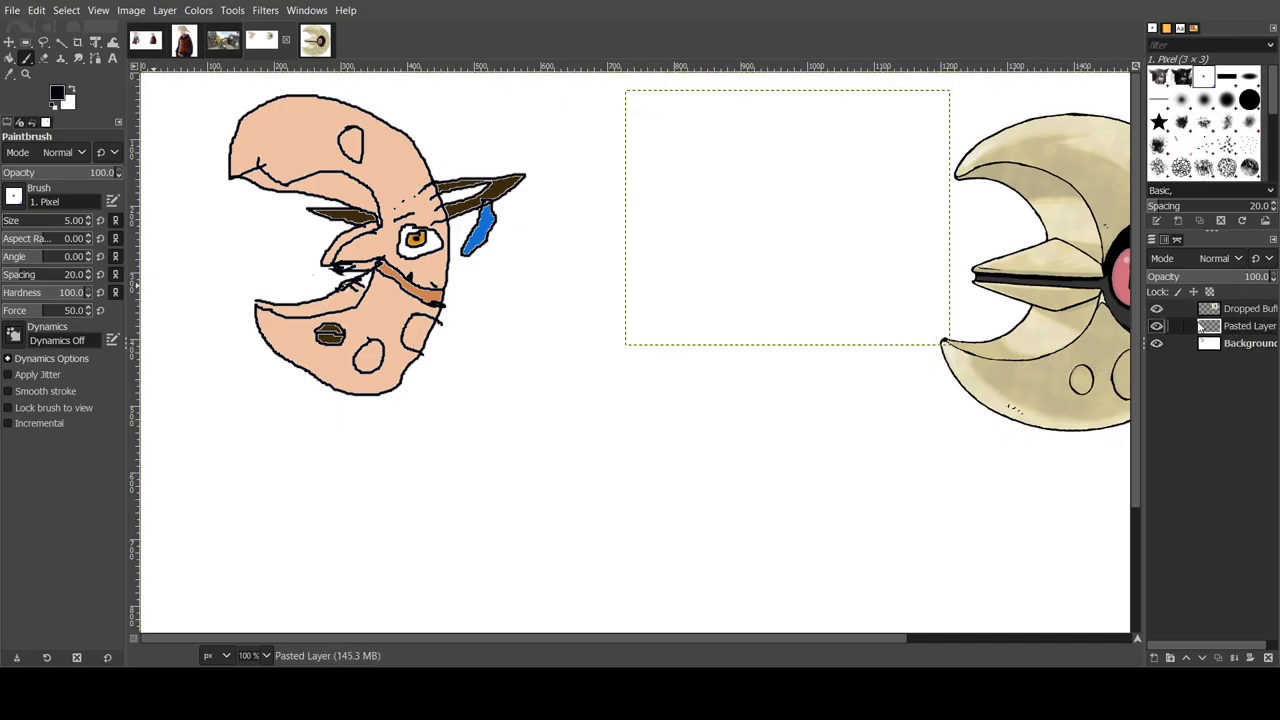
Step: Export the crescent mash-up image
{"action": "left_click", "coordinate": [20, 12]}
{"action": "key", "text": "Escape"}
{"action": "key", "text": "ctrl+e"}
Step: Close the source images: the red-vested character, lunatone.jpg and KittenKiller97.jpg, keeping the two mash-up drawings open
{"action": "left_click", "coordinate": [160, 45]}
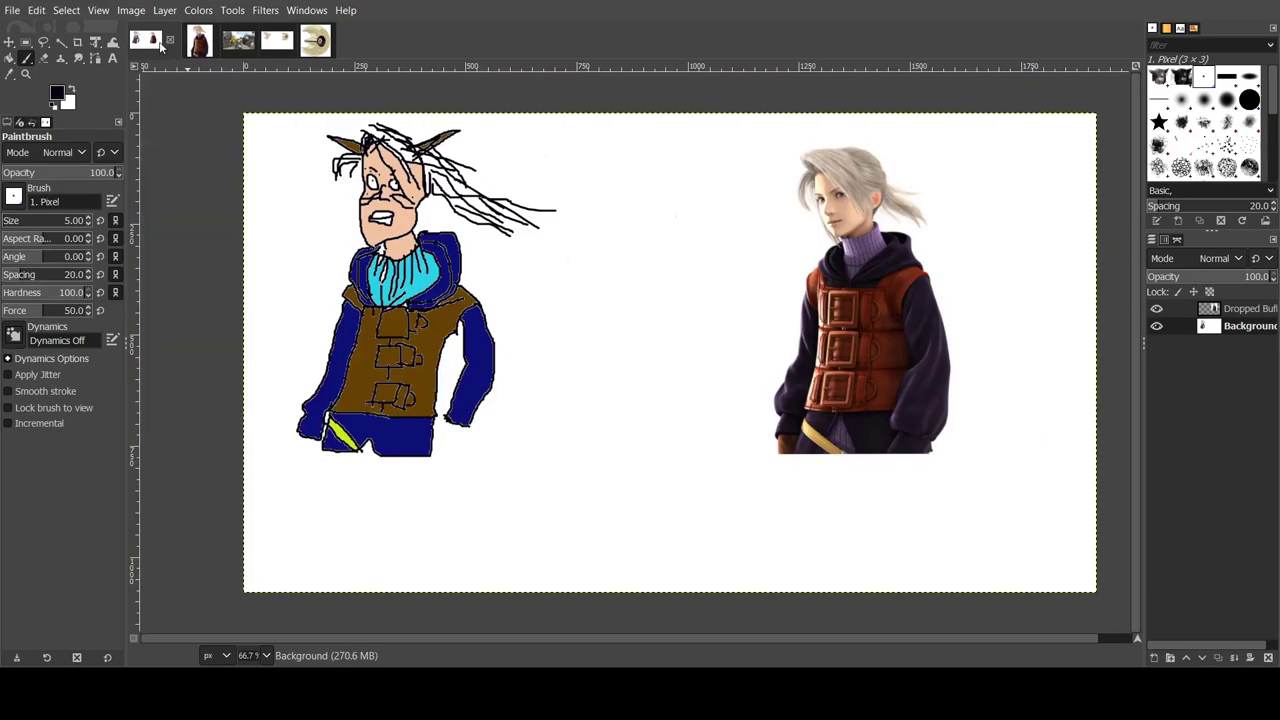
{"action": "left_click", "coordinate": [241, 42]}
{"action": "left_click", "coordinate": [187, 42]}
{"action": "left_click", "coordinate": [209, 42]}
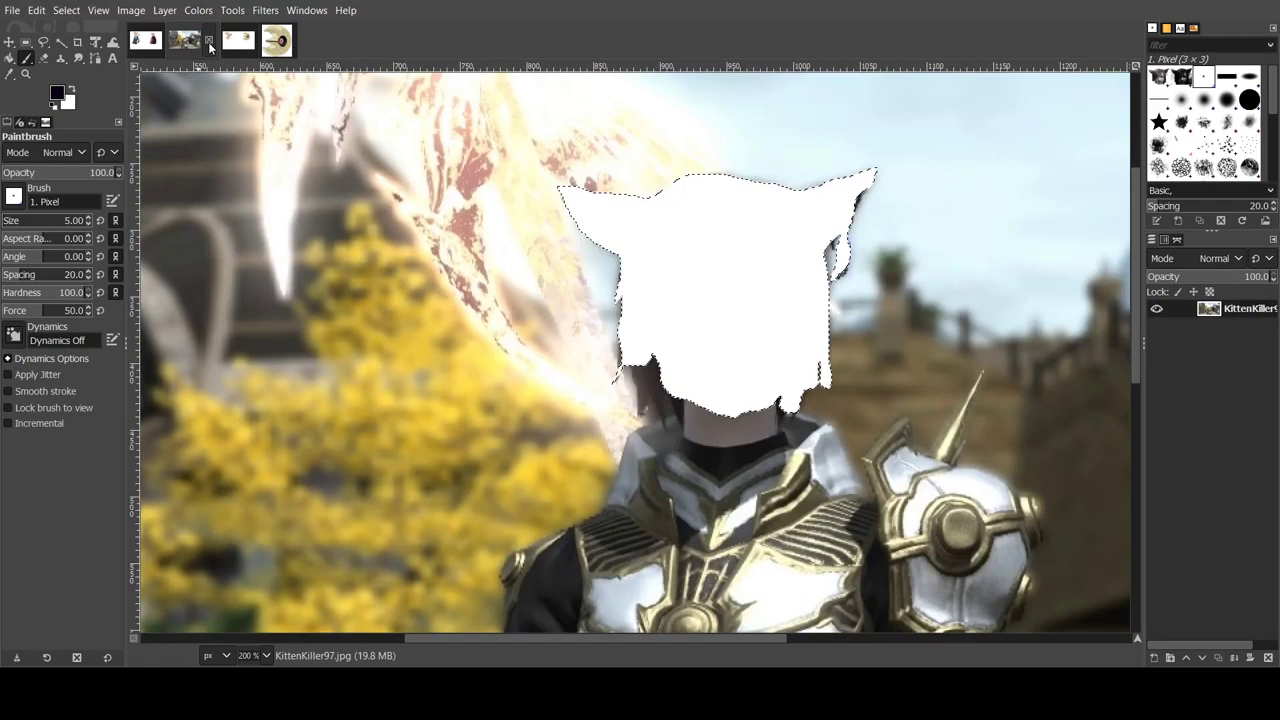
{"action": "left_click", "coordinate": [287, 40]}
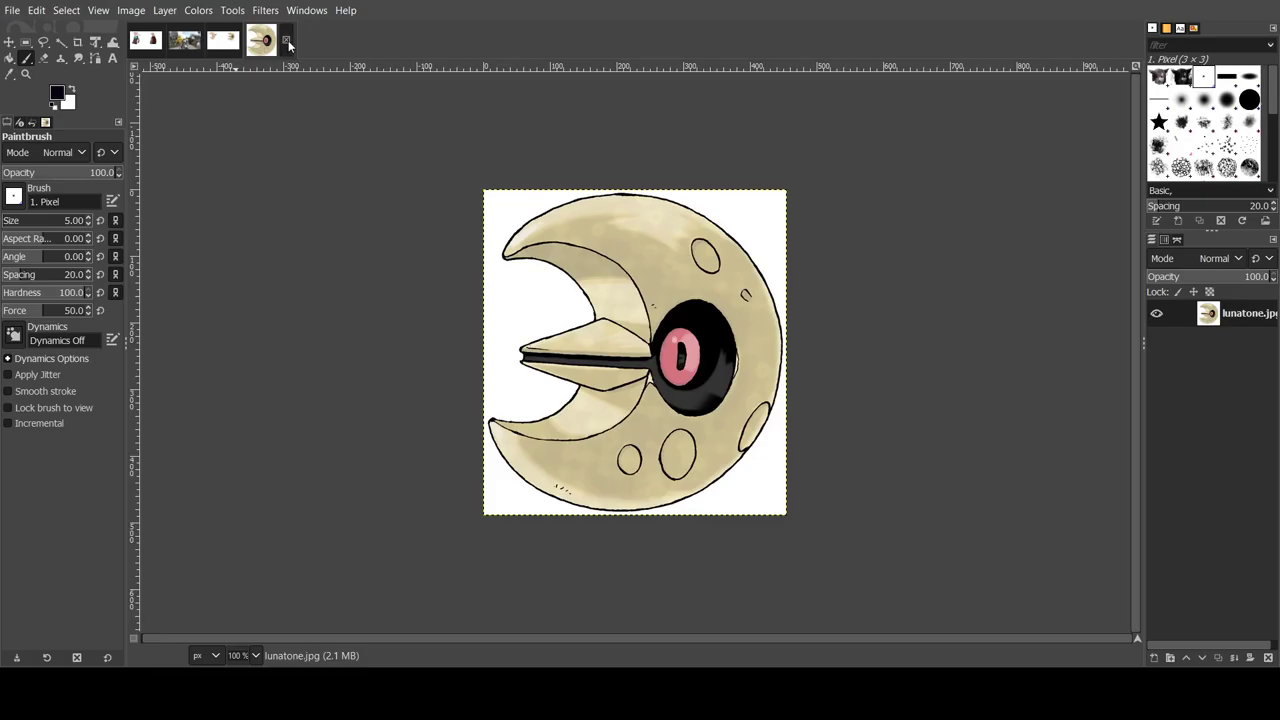
{"action": "left_click", "coordinate": [288, 40]}
{"action": "left_click", "coordinate": [187, 40]}
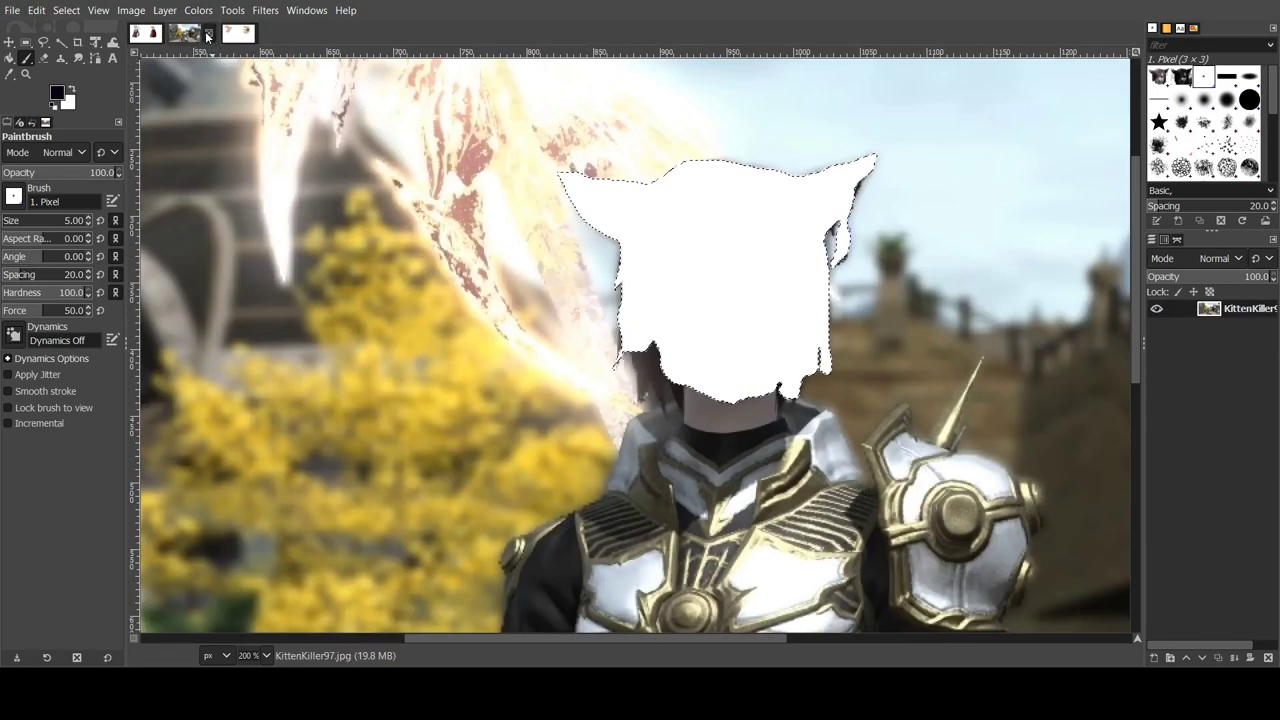
{"action": "left_click", "coordinate": [208, 36]}
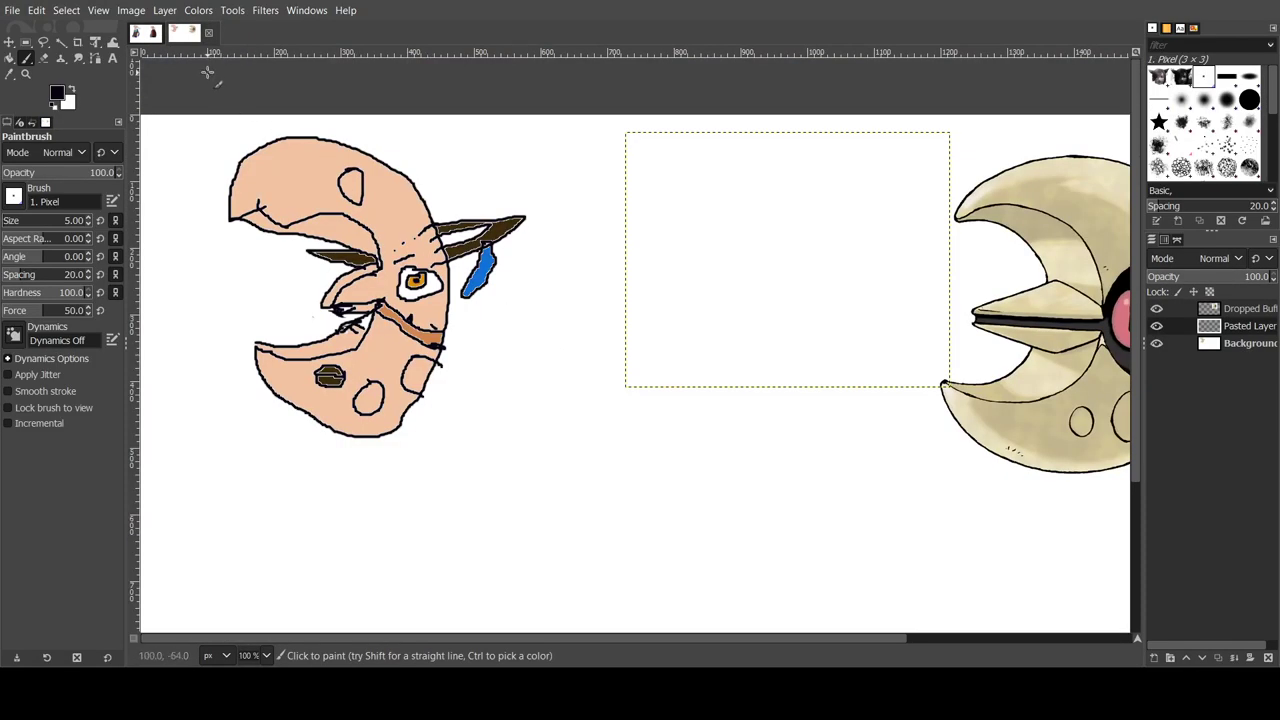
Step: Close both finished mash-up drawings so that no image remains open
{"action": "left_click", "coordinate": [148, 33]}
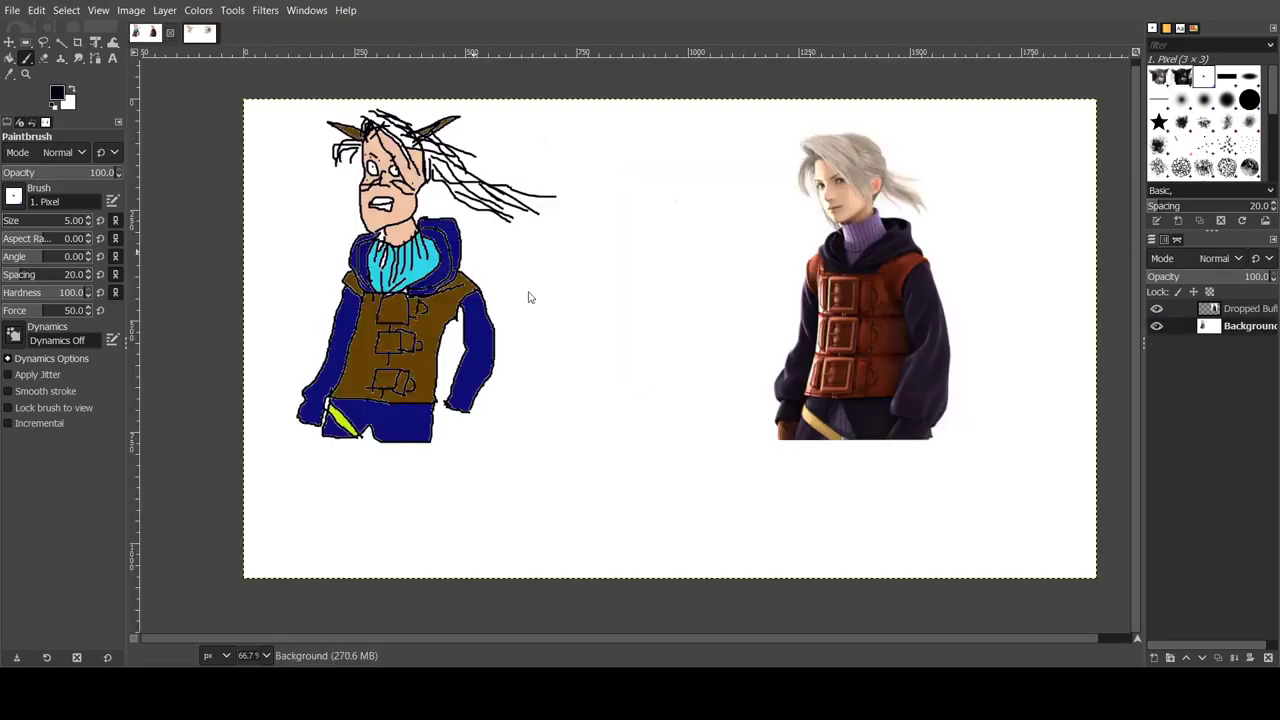
{"action": "left_click", "coordinate": [171, 34]}
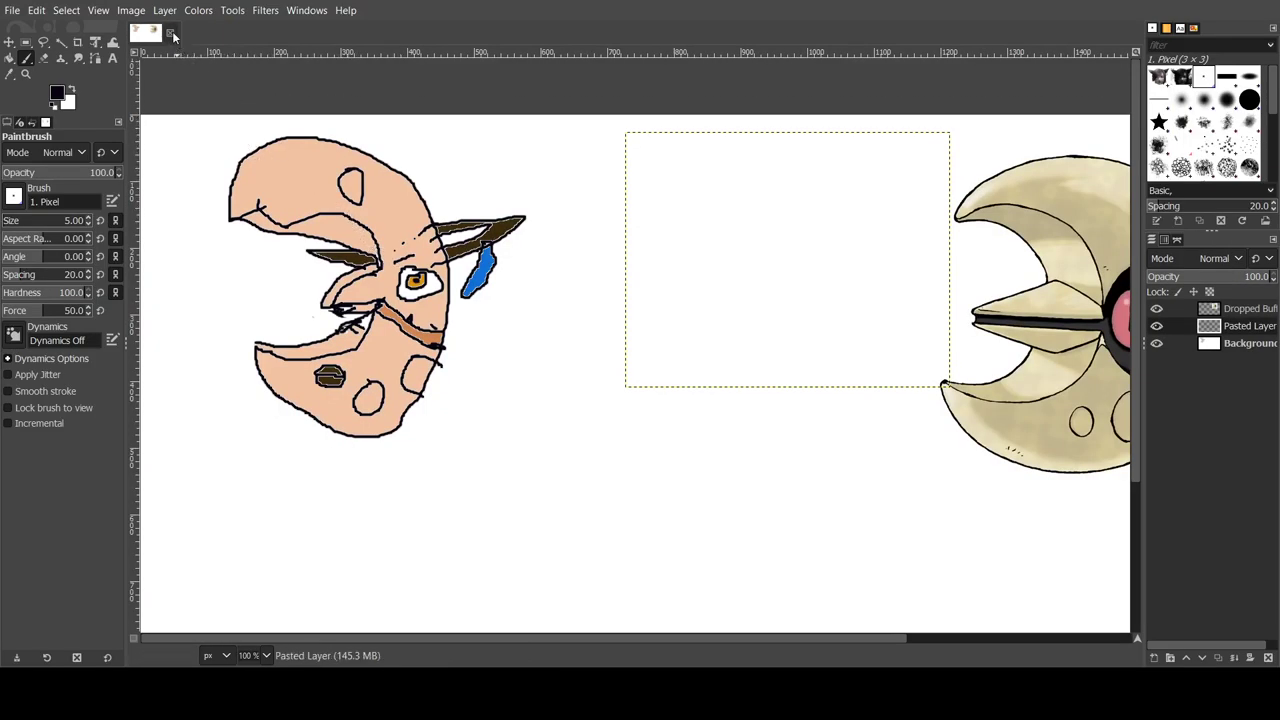
{"action": "key", "text": "ctrl+w"}
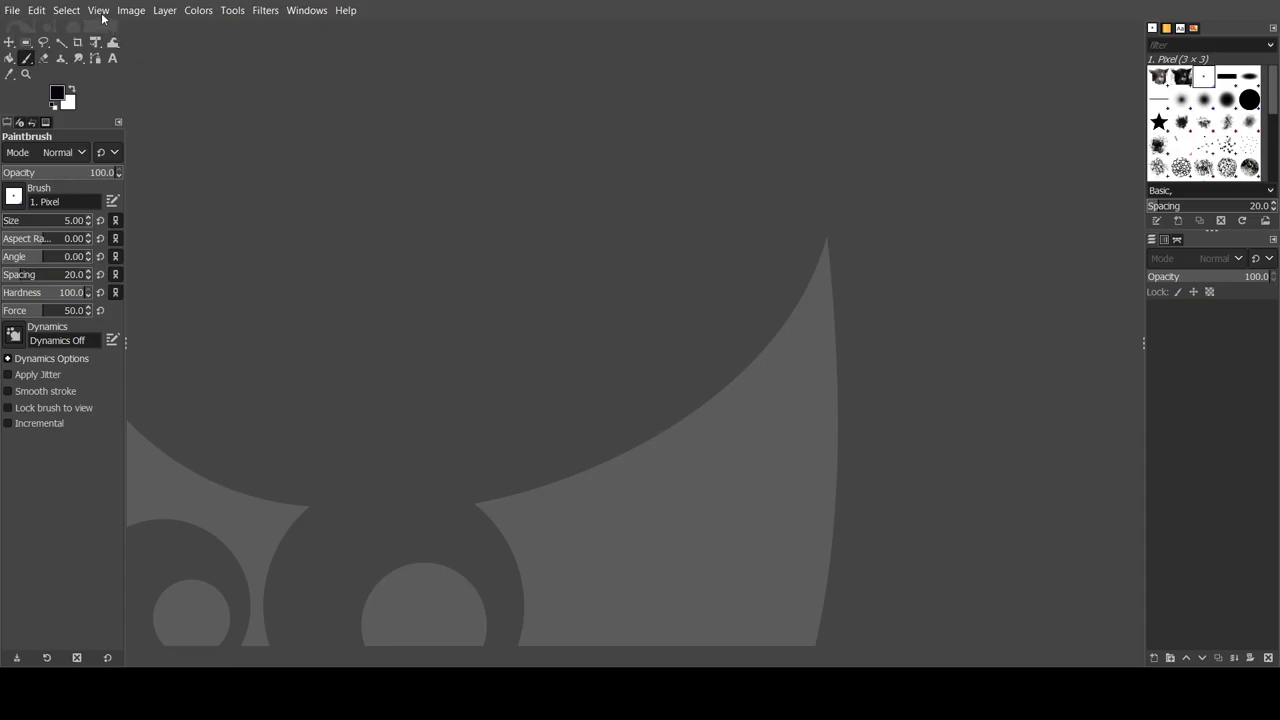
Step: Create a new blank white image with the default settings and open lunala.png as the source artwork
{"action": "key", "text": "ctrl+n"}
{"action": "key", "text": "Return"}
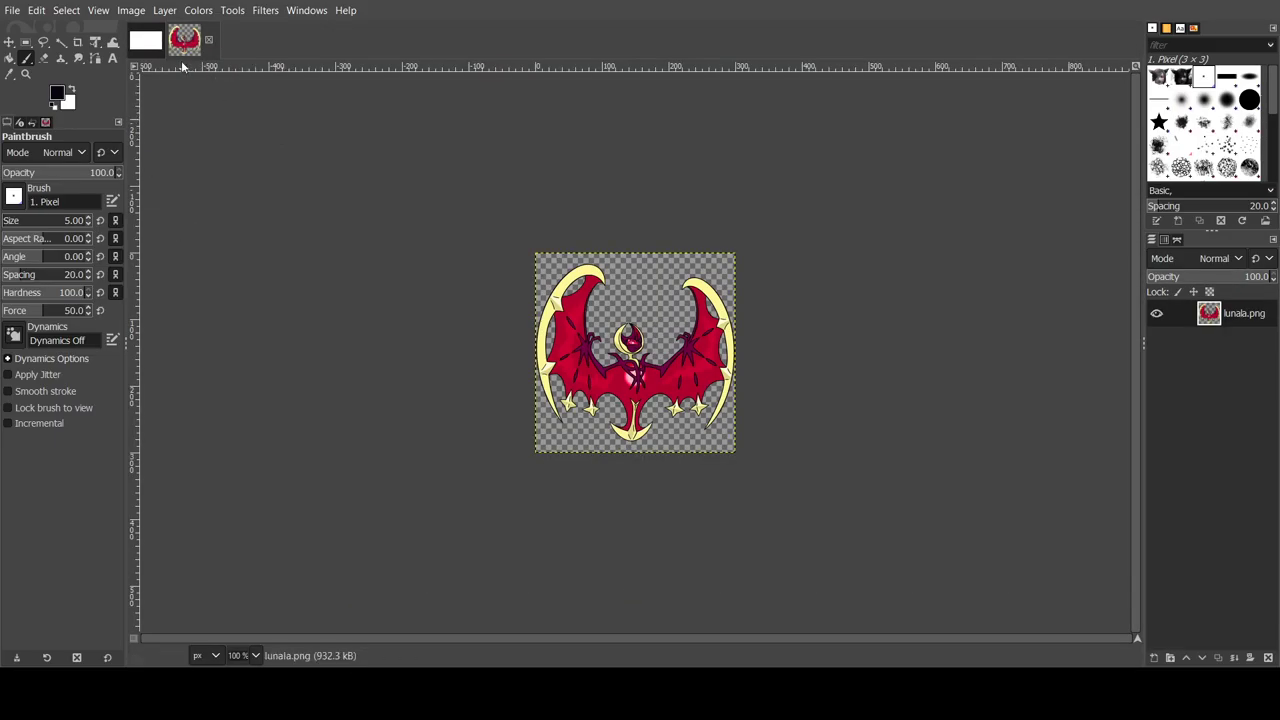
{"action": "left_click", "coordinate": [145, 40]}
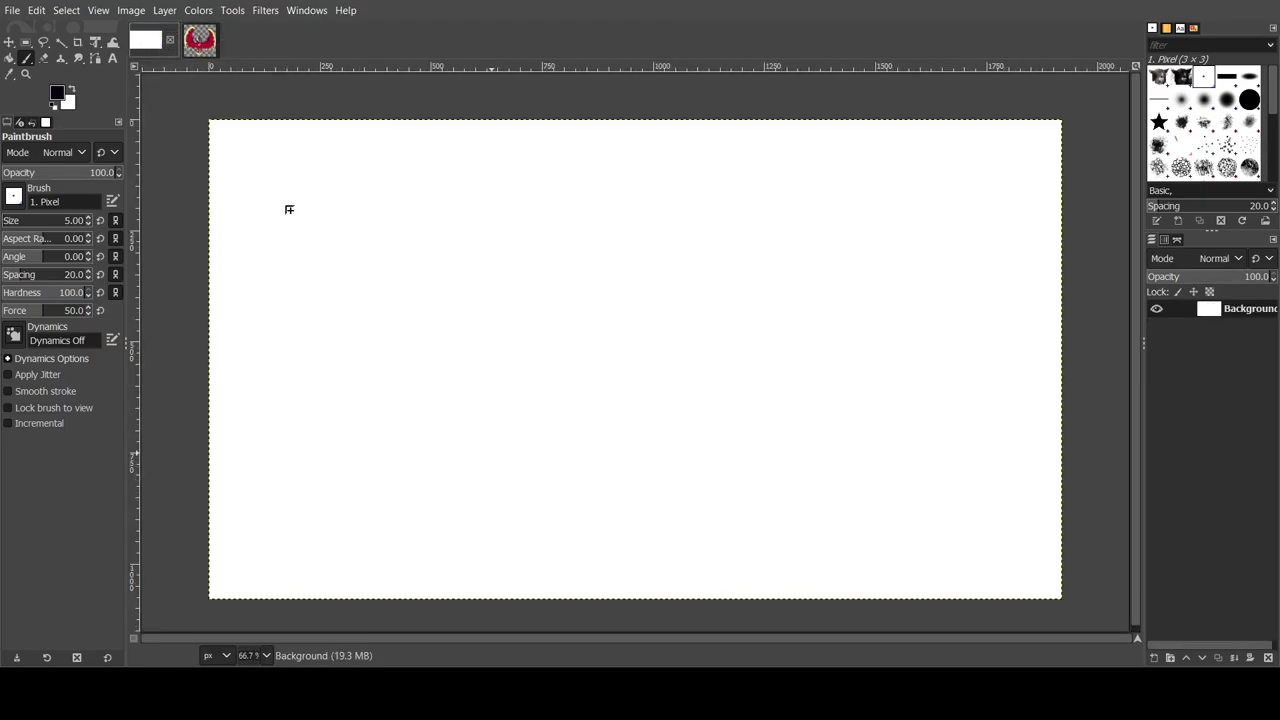
Step: Paste the Lunala artwork into the blank image and enlarge it about 2.5 times in the canvas's upper-left area
{"action": "key", "text": "ctrl+v"}
{"action": "left_click", "coordinate": [95, 41]}
{"action": "left_click_drag", "start_coordinate": [702, 425], "coordinate": [566, 469]}
{"action": "left_click_drag", "start_coordinate": [322, 230], "coordinate": [315, 221]}
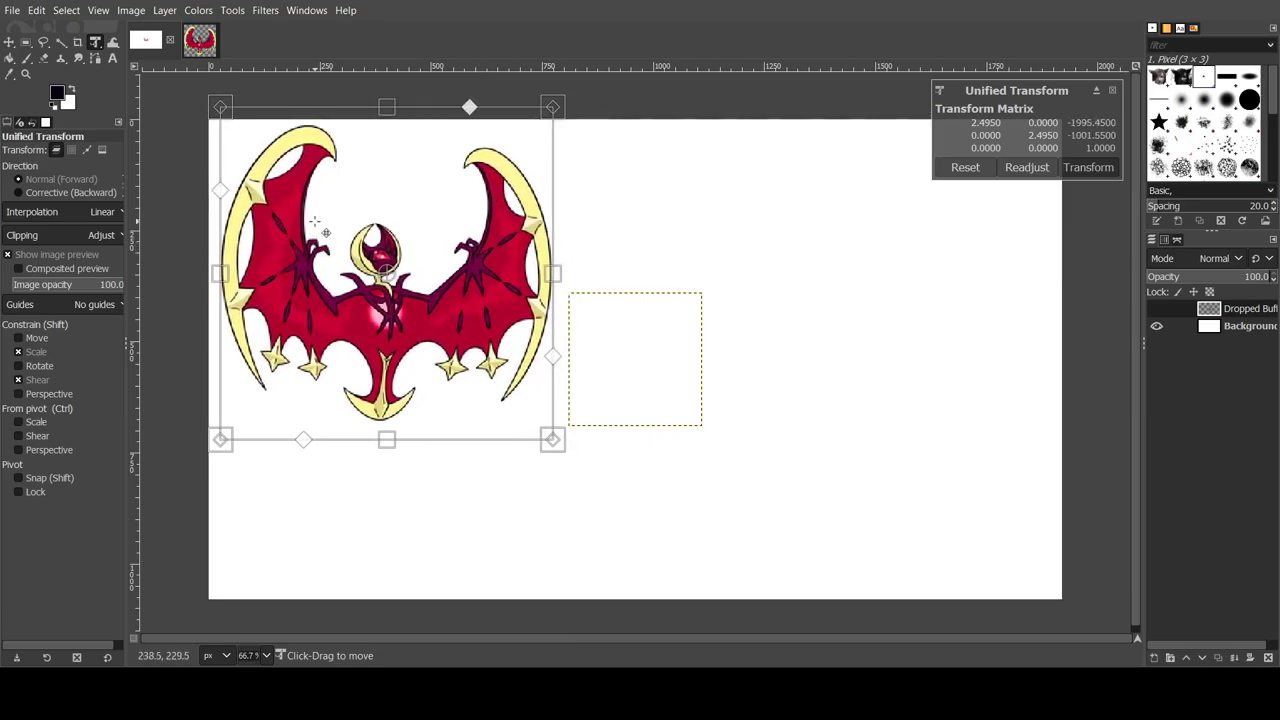
{"action": "left_click", "coordinate": [1089, 167]}
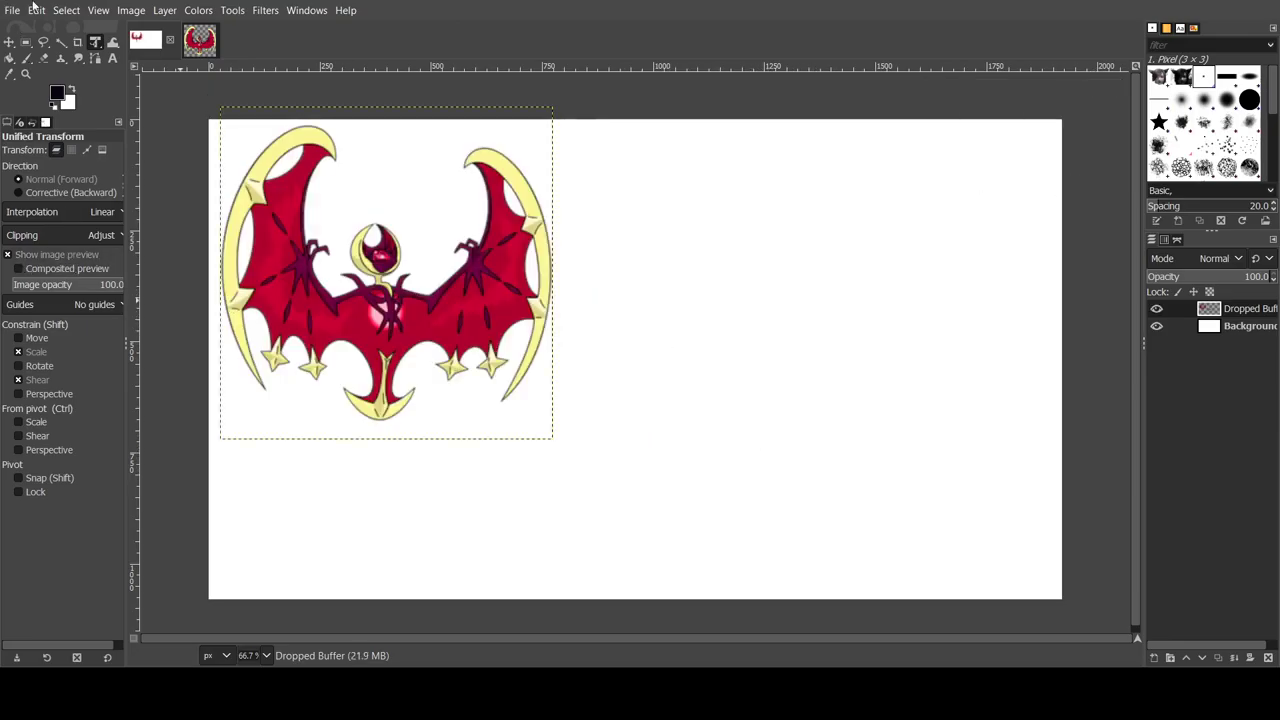
Step: Paste the cat-eared reference head and move it beside the Lunala artwork, to the right of its wing
{"action": "left_click", "coordinate": [26, 58]}
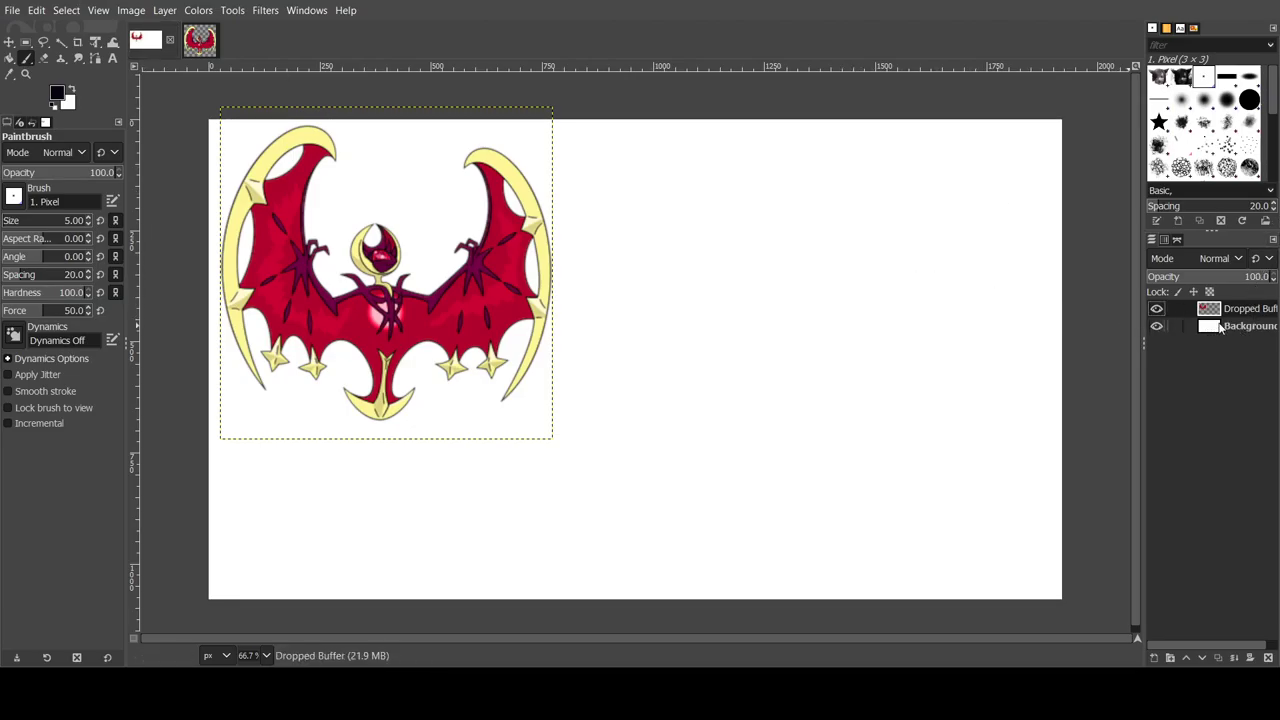
{"action": "key", "text": "ctrl+v"}
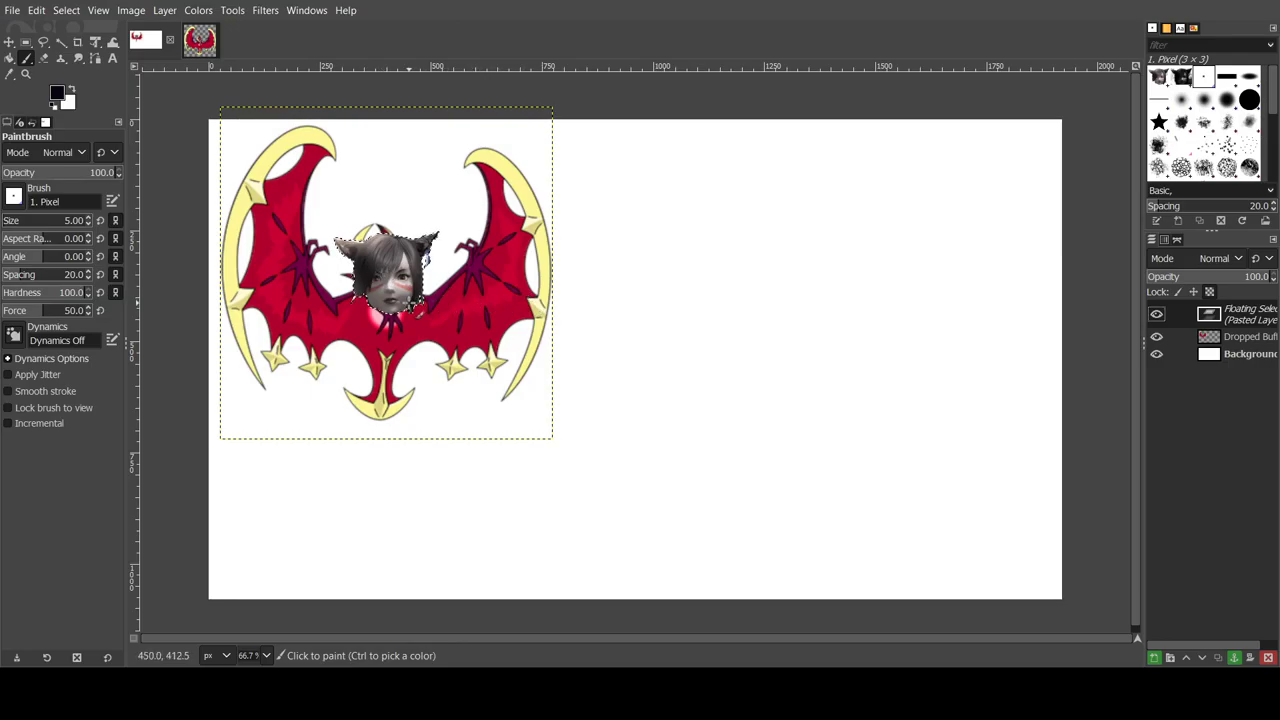
{"action": "left_click", "coordinate": [9, 41]}
{"action": "left_click_drag", "start_coordinate": [390, 275], "coordinate": [623, 185]}
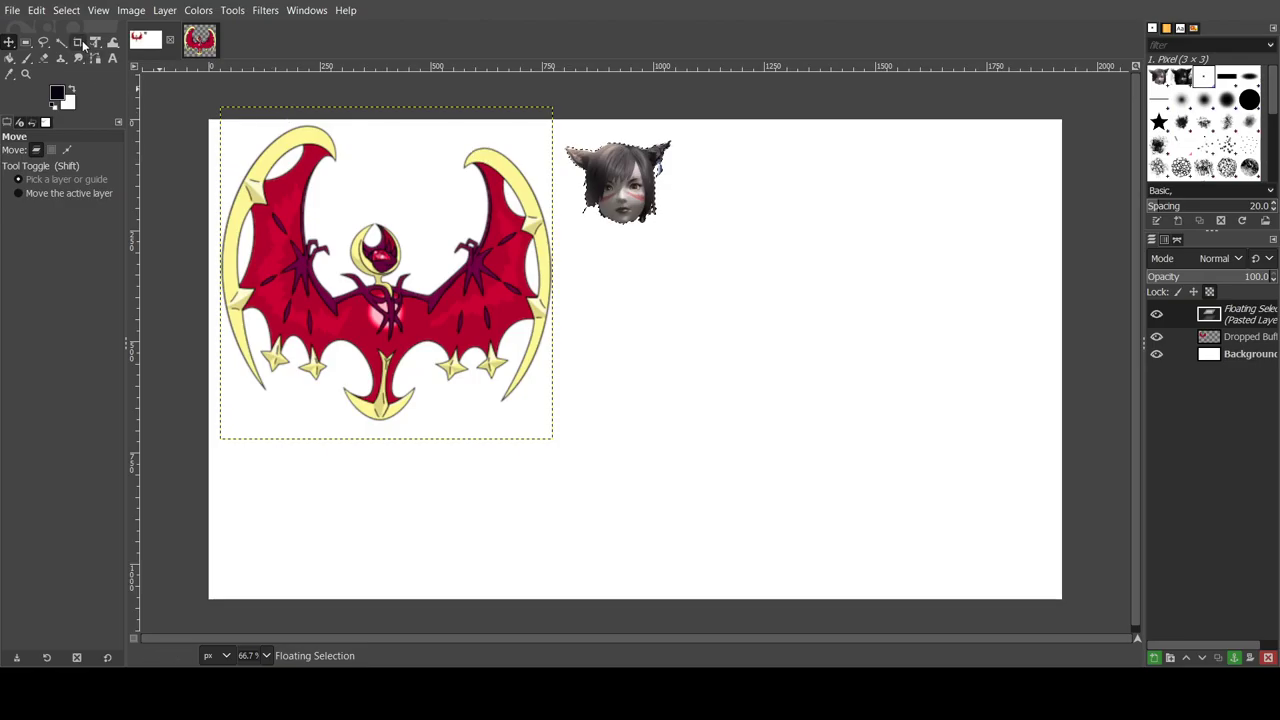
Step: Enlarge the cat-eared head about 1.84 times, turn it into its own layer and make the Background layer active
{"action": "left_click", "coordinate": [95, 41]}
{"action": "left_click", "coordinate": [697, 243]}
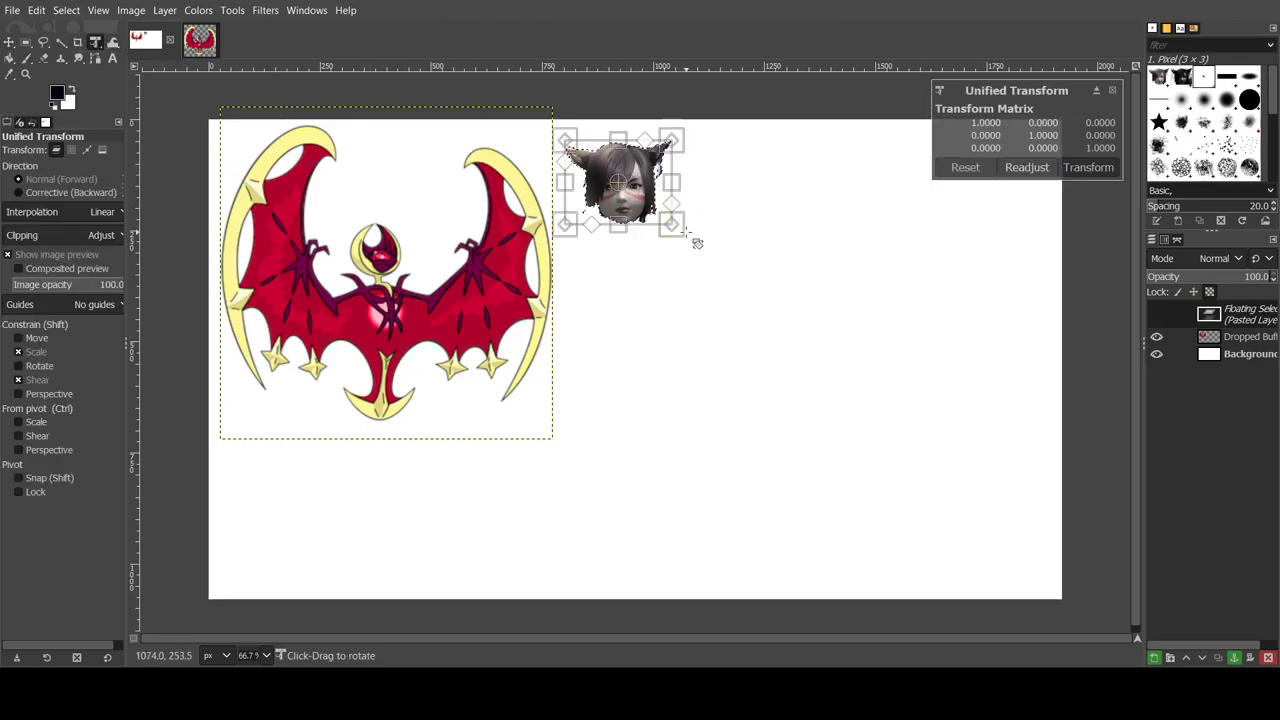
{"action": "left_click_drag", "start_coordinate": [687, 236], "coordinate": [775, 319]}
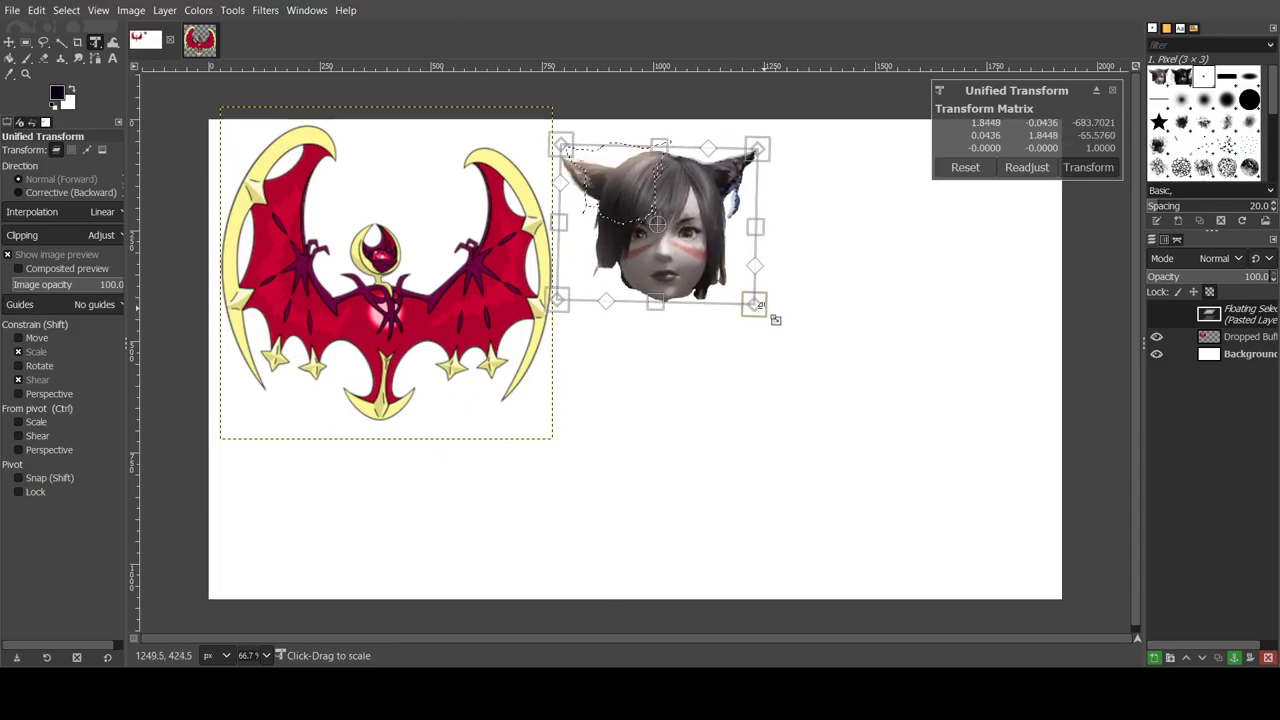
{"action": "left_click", "coordinate": [1089, 167]}
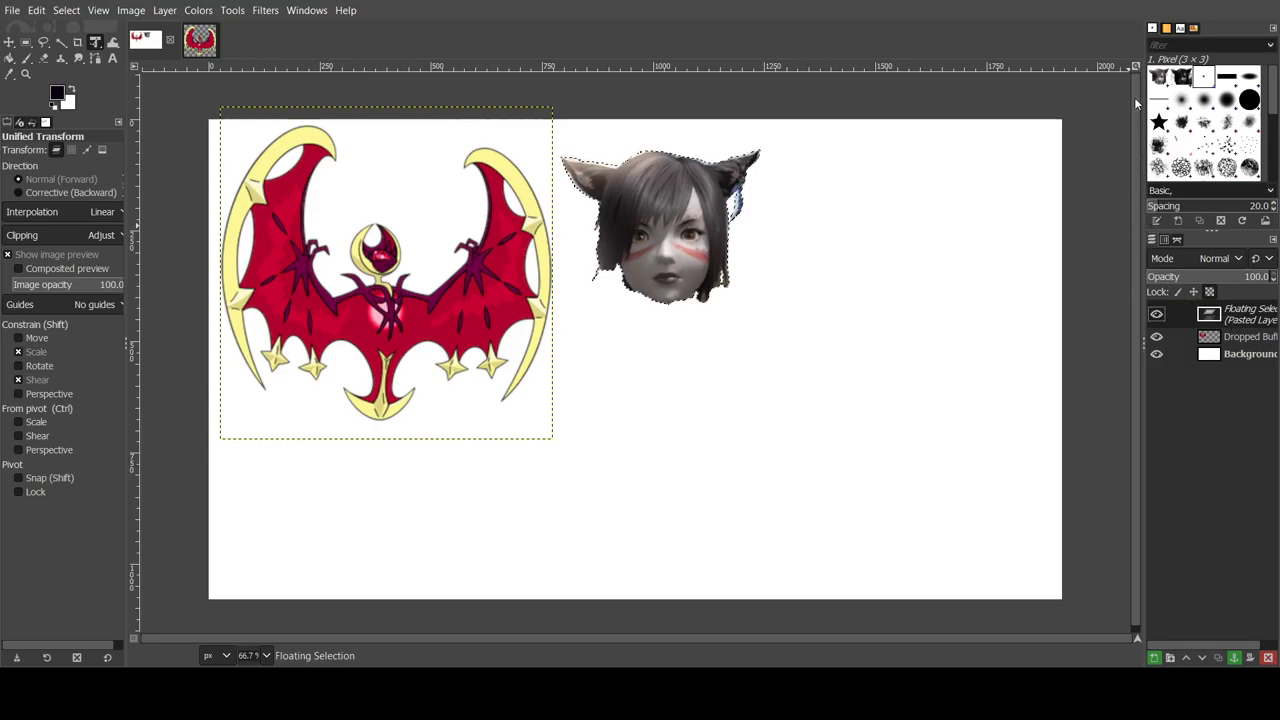
{"action": "key", "text": "shift+ctrl+n"}
{"action": "left_click", "coordinate": [1166, 343]}
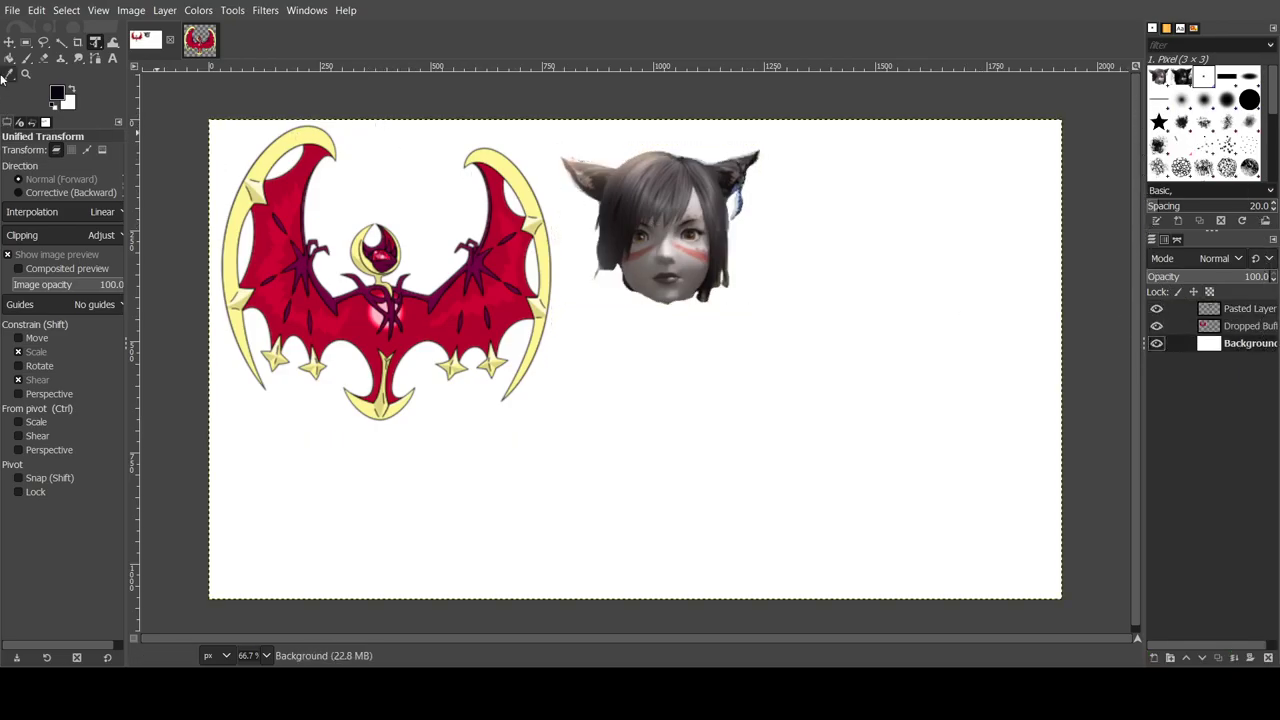
Step: Paint the right wing's crescent and inner edges in black, with the scalloped lower edge running to the tail stem
{"action": "left_click", "coordinate": [26, 58]}
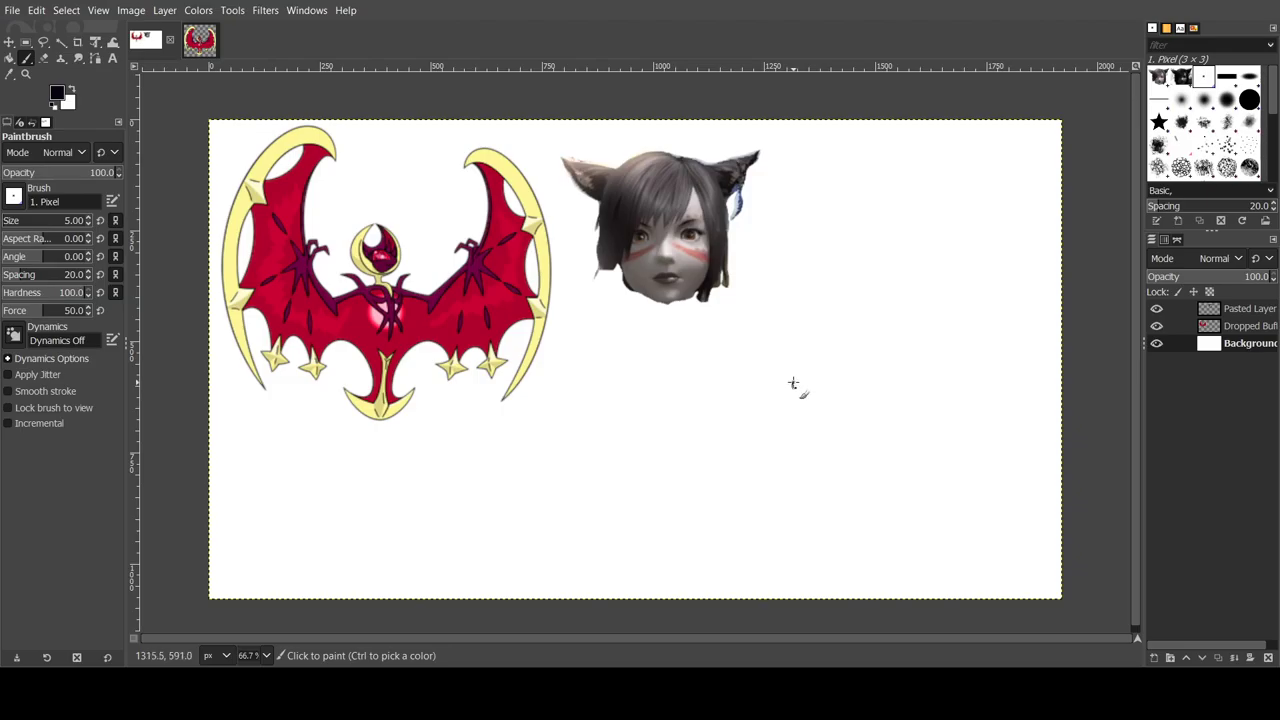
{"action": "mouse_move", "coordinate": [792, 387]}
{"action": "left_mouse_down"}
{"action": "mouse_move", "coordinate": [854, 409]}
{"action": "mouse_move", "coordinate": [858, 456]}
{"action": "mouse_move", "coordinate": [850, 513]}
{"action": "mouse_move", "coordinate": [795, 573]}
{"action": "mouse_move", "coordinate": [836, 493]}
{"action": "mouse_move", "coordinate": [822, 477]}
{"action": "mouse_move", "coordinate": [839, 479]}
{"action": "mouse_move", "coordinate": [837, 418]}
{"action": "mouse_move", "coordinate": [821, 425]}
{"action": "mouse_move", "coordinate": [834, 407]}
{"action": "mouse_move", "coordinate": [791, 387]}
{"action": "left_mouse_up"}
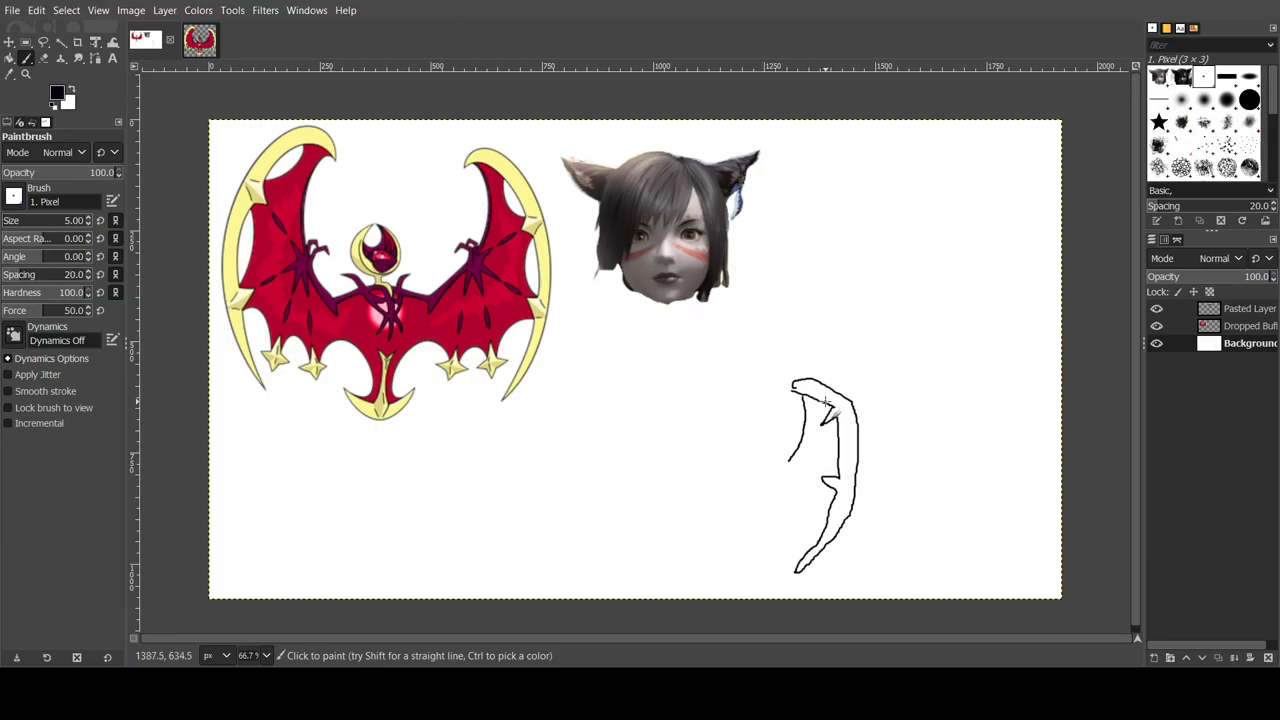
{"action": "left_click_drag", "start_coordinate": [815, 409], "coordinate": [815, 428]}
{"action": "left_click_drag", "start_coordinate": [822, 428], "coordinate": [822, 471]}
{"action": "left_click_drag", "start_coordinate": [821, 476], "coordinate": [813, 504]}
{"action": "mouse_move", "coordinate": [811, 505]}
{"action": "left_mouse_down"}
{"action": "mouse_move", "coordinate": [756, 533]}
{"action": "mouse_move", "coordinate": [721, 517]}
{"action": "mouse_move", "coordinate": [719, 573]}
{"action": "left_mouse_up"}
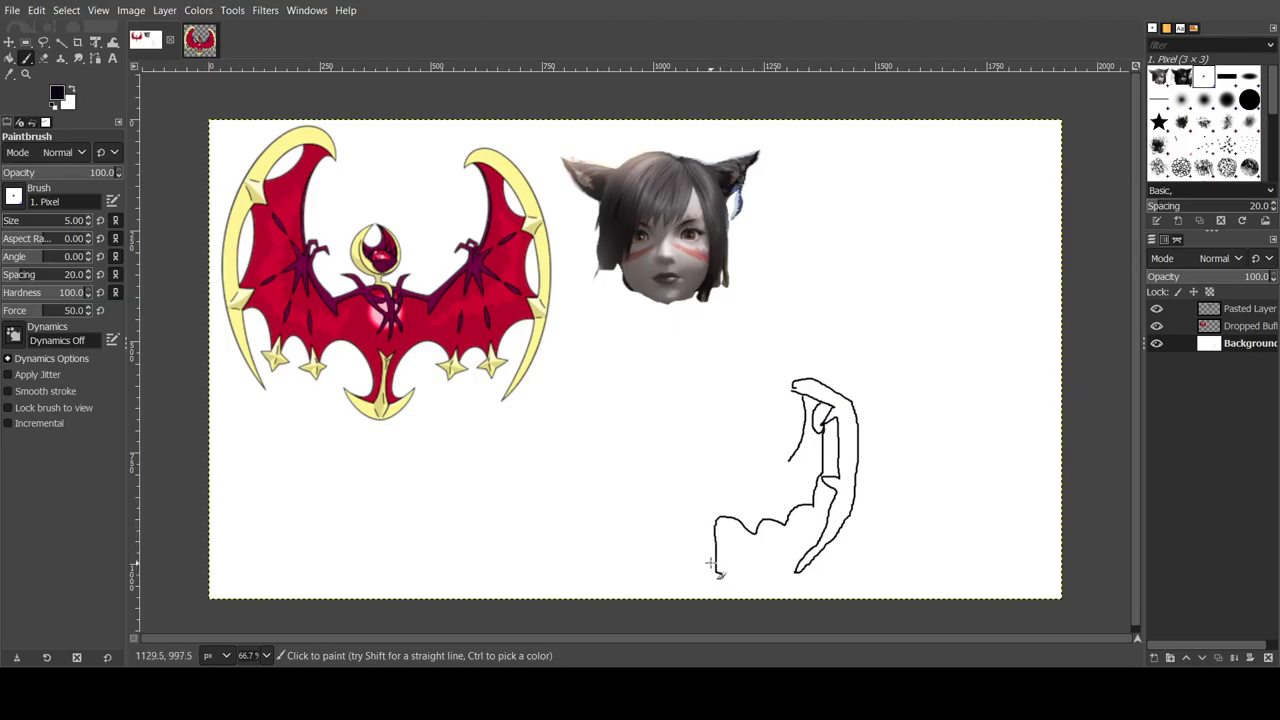
Step: Draw the boat-shaped tail tip and the scalloped lower edge of the left wing
{"action": "mouse_move", "coordinate": [720, 573]}
{"action": "left_mouse_down"}
{"action": "mouse_move", "coordinate": [735, 567]}
{"action": "mouse_move", "coordinate": [697, 585]}
{"action": "left_mouse_up"}
{"action": "left_click_drag", "start_coordinate": [679, 574], "coordinate": [726, 583]}
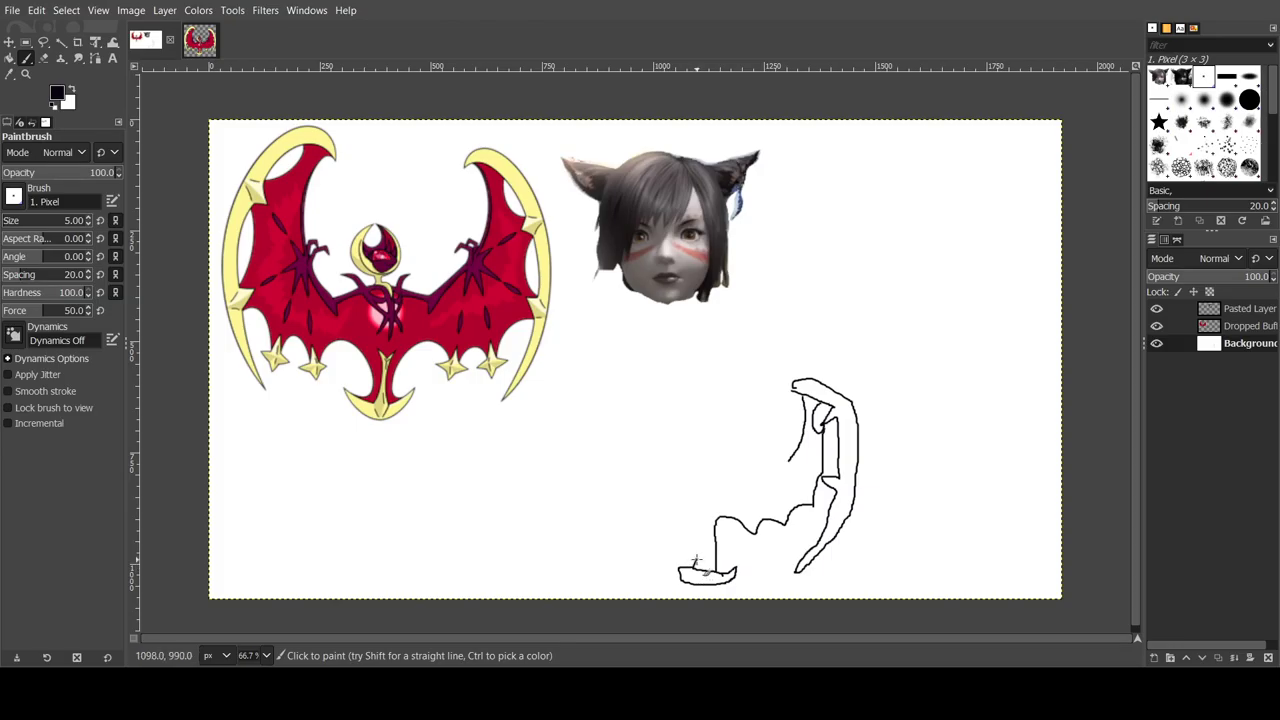
{"action": "mouse_move", "coordinate": [696, 562]}
{"action": "left_mouse_down"}
{"action": "mouse_move", "coordinate": [672, 511]}
{"action": "mouse_move", "coordinate": [654, 508]}
{"action": "mouse_move", "coordinate": [647, 524]}
{"action": "mouse_move", "coordinate": [622, 499]}
{"action": "mouse_move", "coordinate": [615, 516]}
{"action": "mouse_move", "coordinate": [592, 470]}
{"action": "mouse_move", "coordinate": [569, 465]}
{"action": "mouse_move", "coordinate": [596, 540]}
{"action": "left_mouse_up"}
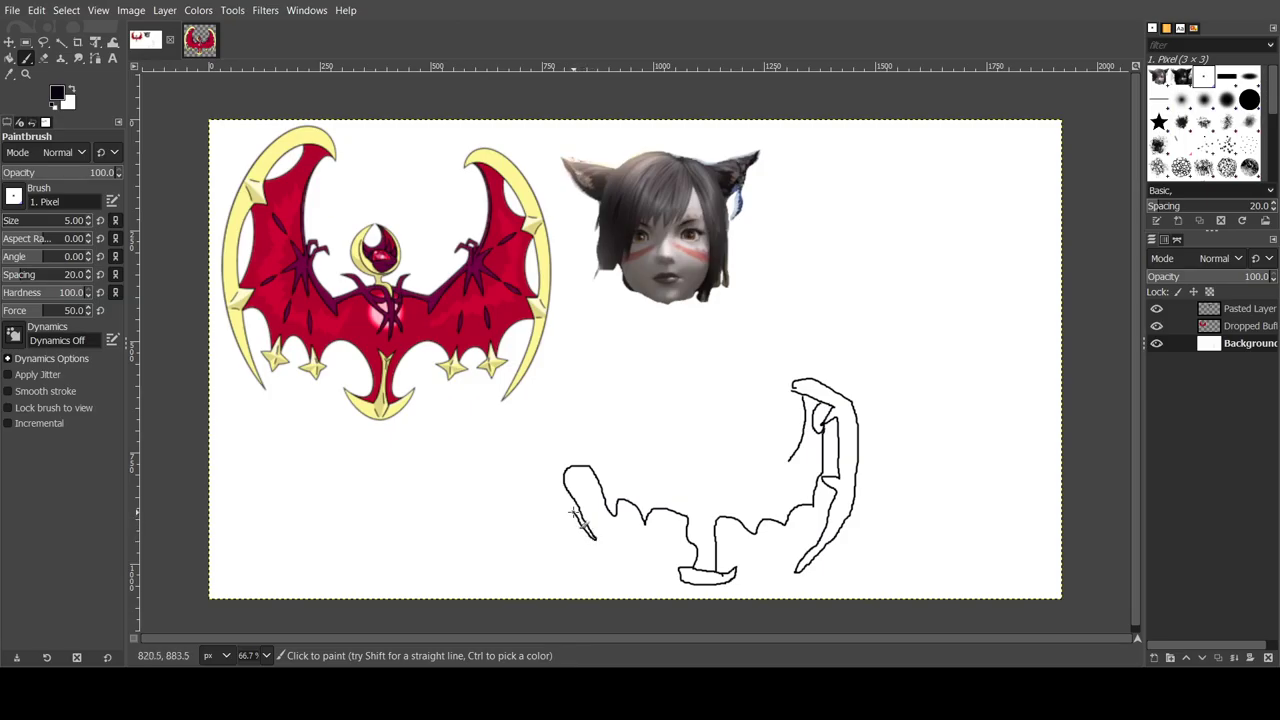
Step: Draw the left wing's crescent frame with its notches, inner curves and inner wing edge
{"action": "mouse_move", "coordinate": [558, 500]}
{"action": "left_mouse_down"}
{"action": "mouse_move", "coordinate": [566, 391]}
{"action": "mouse_move", "coordinate": [622, 368]}
{"action": "mouse_move", "coordinate": [629, 383]}
{"action": "mouse_move", "coordinate": [606, 381]}
{"action": "mouse_move", "coordinate": [563, 465]}
{"action": "left_mouse_up"}
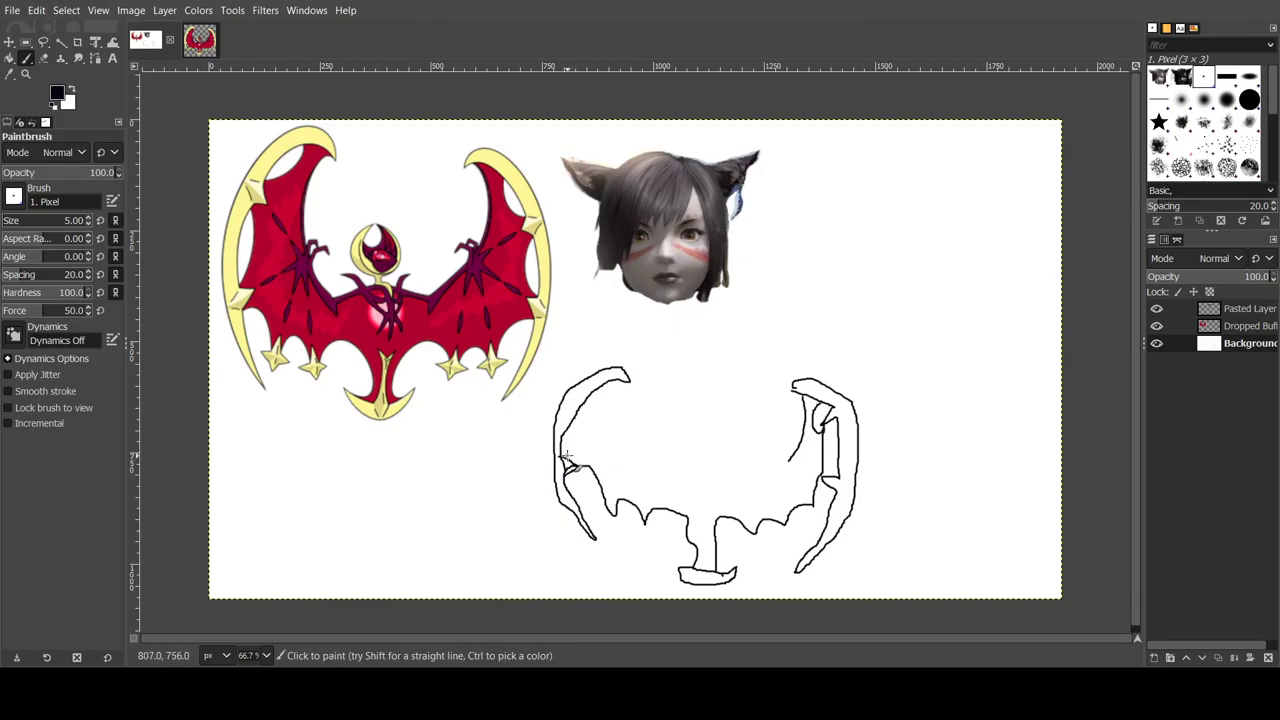
{"action": "left_click_drag", "start_coordinate": [565, 457], "coordinate": [588, 455]}
{"action": "mouse_move", "coordinate": [600, 410]}
{"action": "left_mouse_down"}
{"action": "mouse_move", "coordinate": [592, 395]}
{"action": "mouse_move", "coordinate": [610, 408]}
{"action": "mouse_move", "coordinate": [633, 388]}
{"action": "left_mouse_up"}
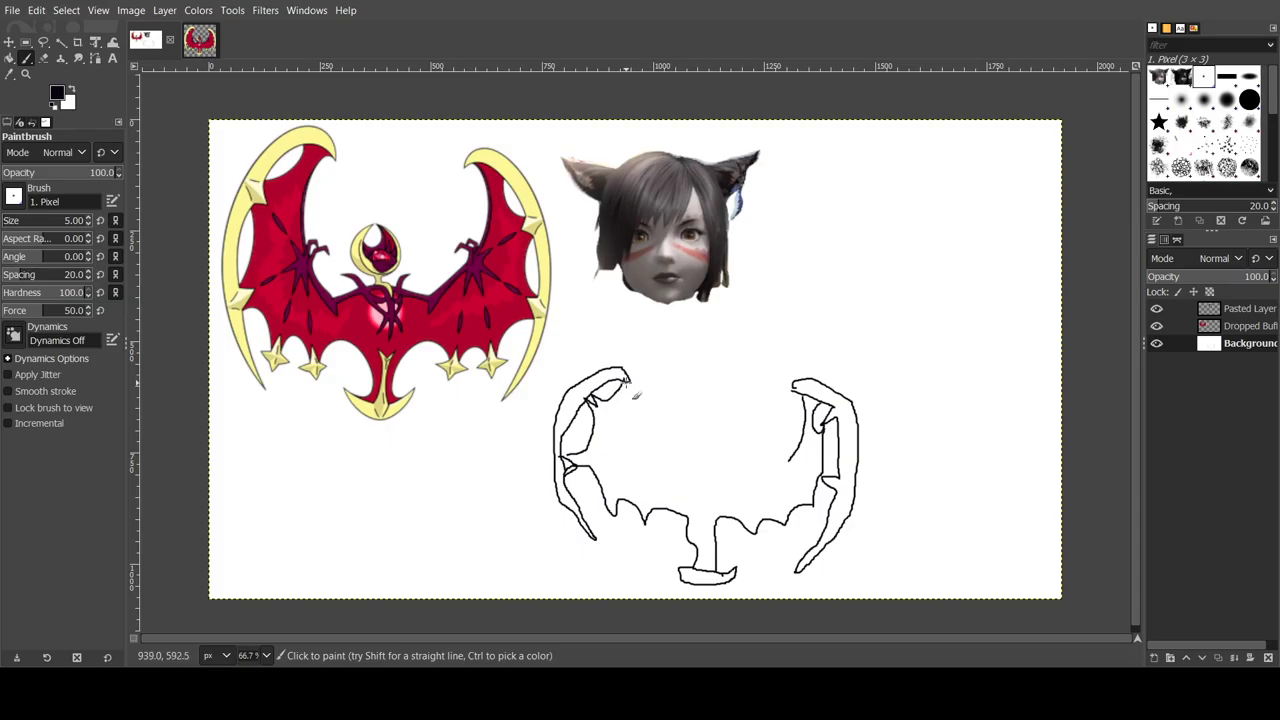
{"action": "left_click_drag", "start_coordinate": [630, 381], "coordinate": [625, 412]}
{"action": "left_click_drag", "start_coordinate": [624, 408], "coordinate": [628, 433]}
Step: Add a pointed end and forked ridge to the tail, and draw the body's upper edge with claws at both wings
{"action": "left_click_drag", "start_coordinate": [670, 561], "coordinate": [684, 578]}
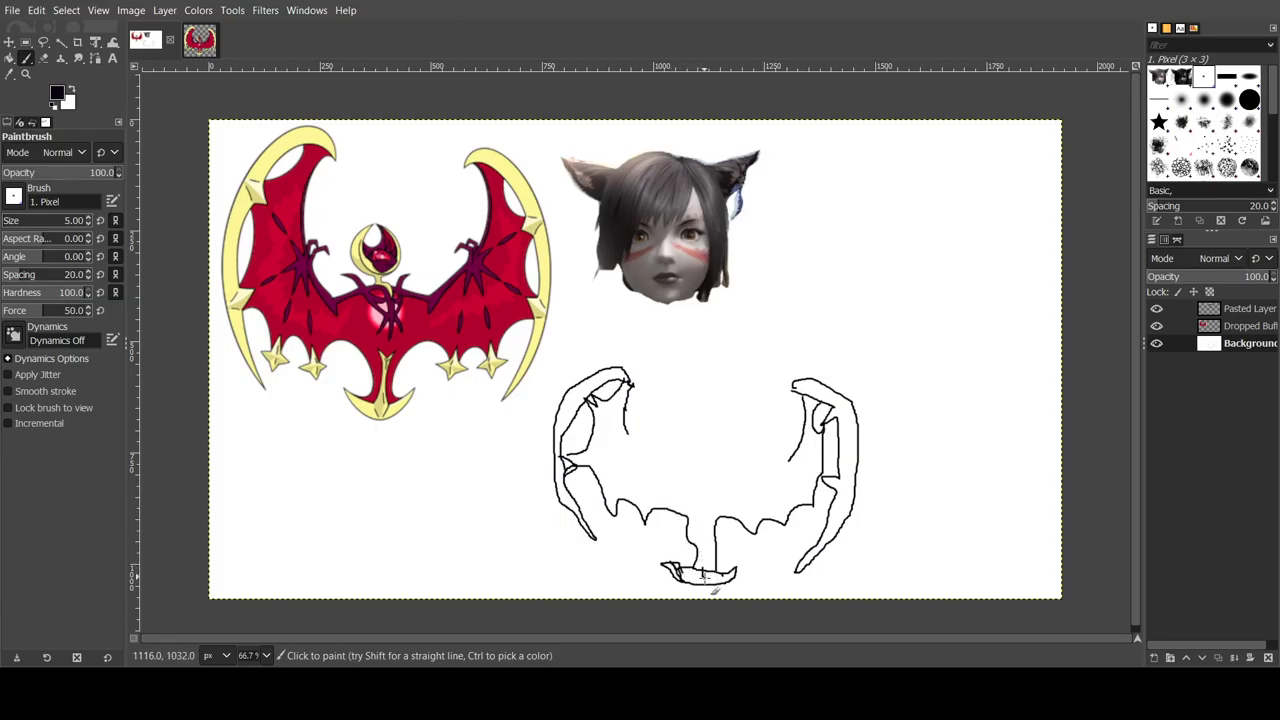
{"action": "mouse_move", "coordinate": [708, 573]}
{"action": "left_mouse_down"}
{"action": "mouse_move", "coordinate": [713, 532]}
{"action": "mouse_move", "coordinate": [704, 545]}
{"action": "mouse_move", "coordinate": [700, 530]}
{"action": "mouse_move", "coordinate": [710, 582]}
{"action": "mouse_move", "coordinate": [697, 533]}
{"action": "left_mouse_up"}
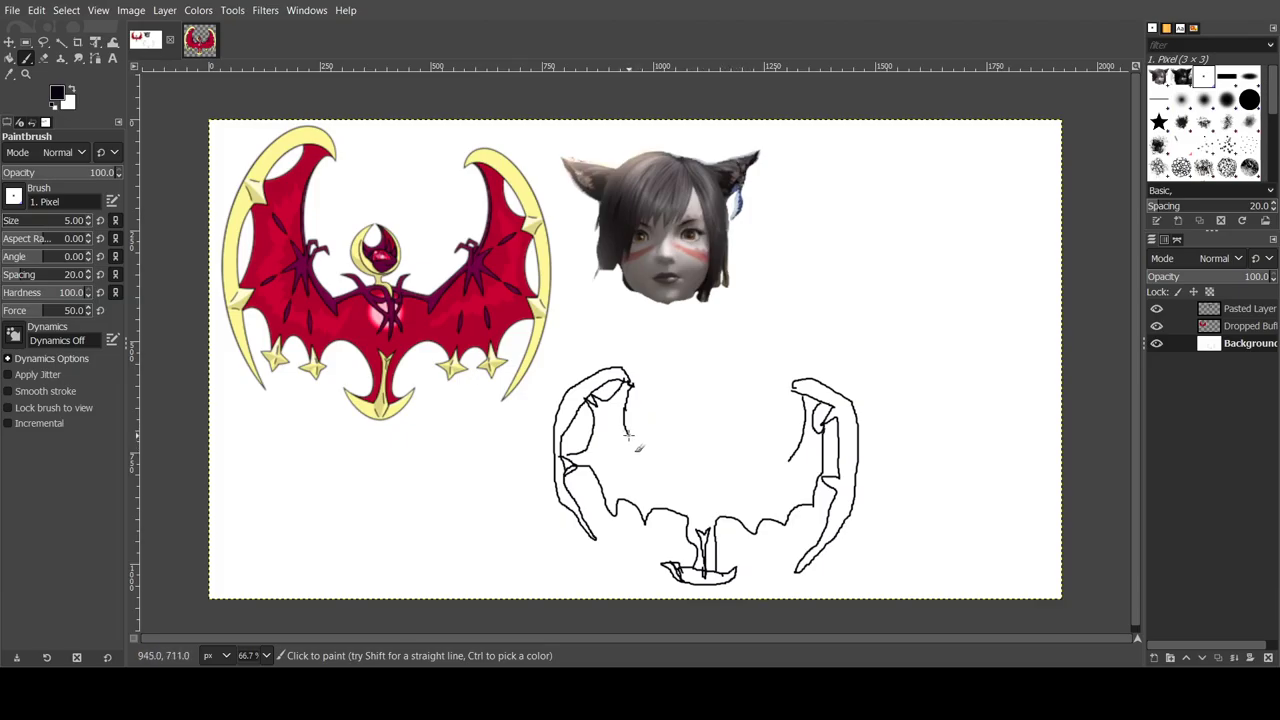
{"action": "left_click_drag", "start_coordinate": [629, 433], "coordinate": [659, 433]}
{"action": "mouse_move", "coordinate": [634, 439]}
{"action": "left_mouse_down"}
{"action": "mouse_move", "coordinate": [742, 483]}
{"action": "mouse_move", "coordinate": [794, 463]}
{"action": "mouse_move", "coordinate": [777, 448]}
{"action": "mouse_move", "coordinate": [788, 461]}
{"action": "mouse_move", "coordinate": [777, 461]}
{"action": "mouse_move", "coordinate": [778, 445]}
{"action": "mouse_move", "coordinate": [803, 464]}
{"action": "left_mouse_up"}
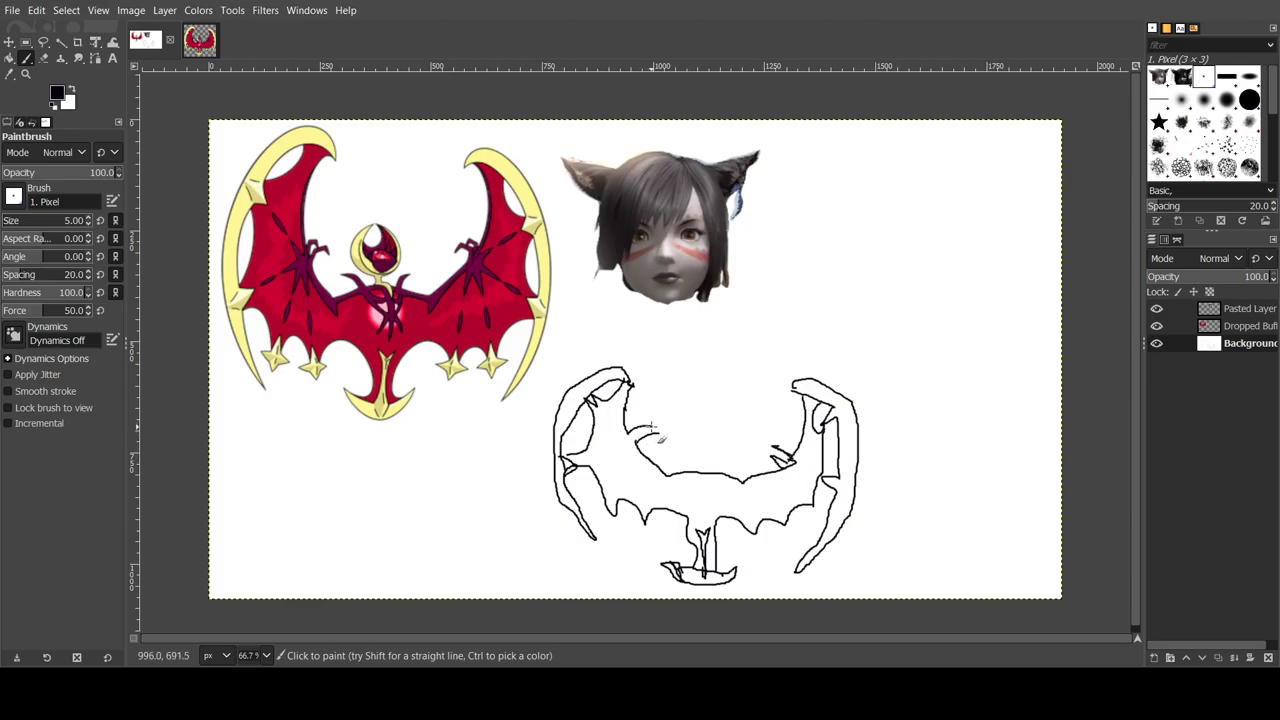
Step: Complete the left wing's claws and add the wrist outline and short membrane lines across that wing
{"action": "mouse_move", "coordinate": [652, 428]}
{"action": "left_mouse_down"}
{"action": "mouse_move", "coordinate": [628, 432]}
{"action": "mouse_move", "coordinate": [664, 436]}
{"action": "mouse_move", "coordinate": [634, 443]}
{"action": "left_mouse_up"}
{"action": "left_click_drag", "start_coordinate": [646, 452], "coordinate": [639, 466]}
{"action": "left_click_drag", "start_coordinate": [632, 452], "coordinate": [662, 440]}
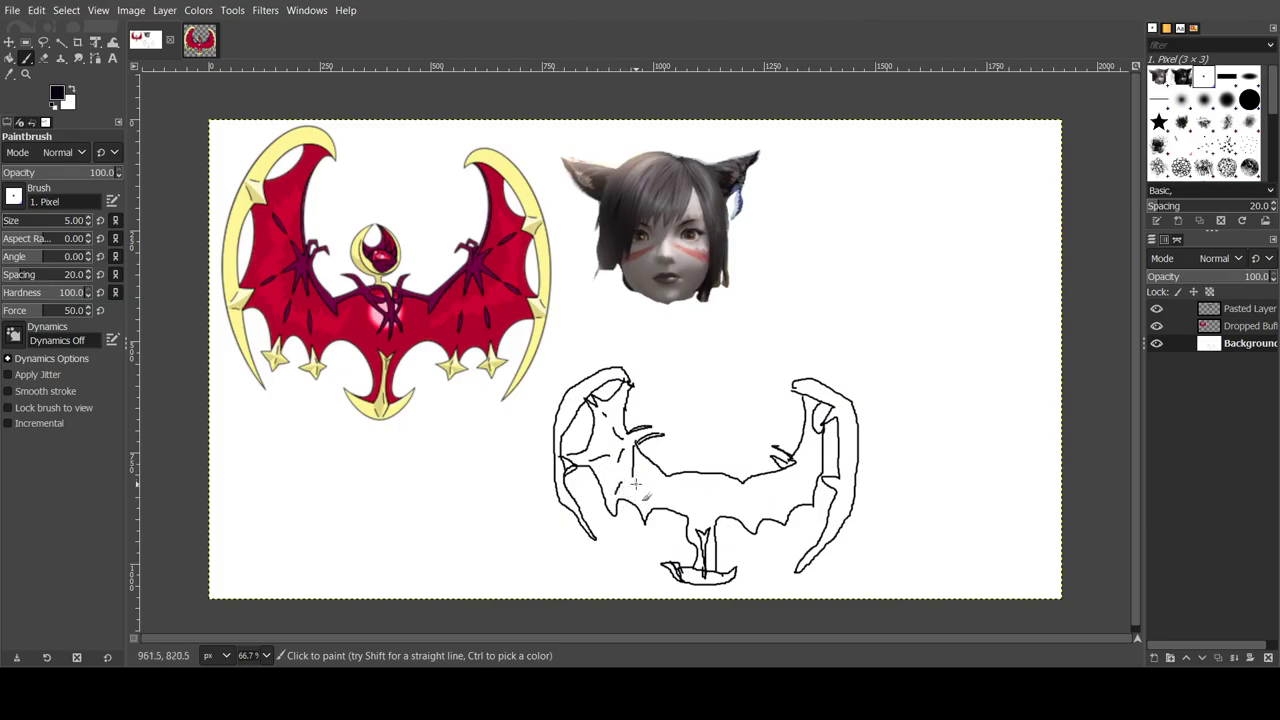
{"action": "left_click_drag", "start_coordinate": [636, 485], "coordinate": [650, 513]}
{"action": "left_click_drag", "start_coordinate": [622, 440], "coordinate": [652, 434]}
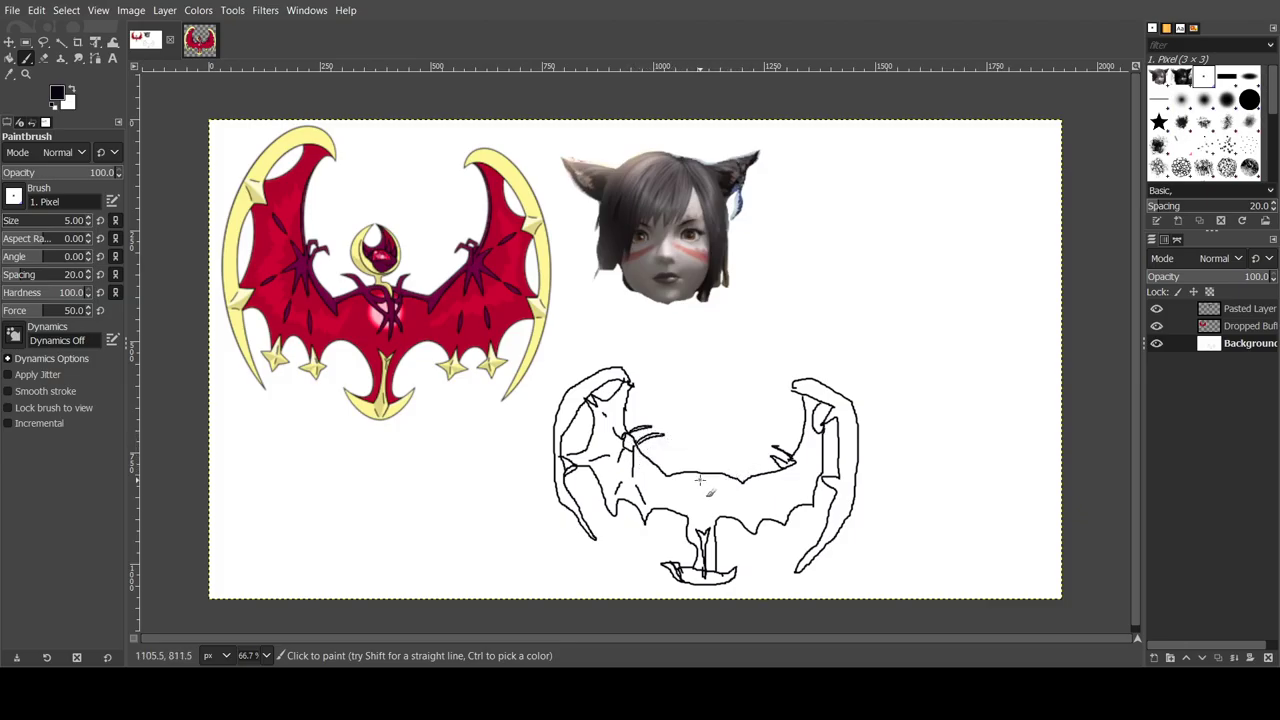
Step: Draw a small head with two pointed ears between two collar spikes on the body's upper edge
{"action": "mouse_move", "coordinate": [679, 467]}
{"action": "left_mouse_down"}
{"action": "mouse_move", "coordinate": [687, 449]}
{"action": "mouse_move", "coordinate": [695, 466]}
{"action": "mouse_move", "coordinate": [731, 451]}
{"action": "mouse_move", "coordinate": [742, 468]}
{"action": "left_mouse_up"}
{"action": "left_click_drag", "start_coordinate": [731, 461], "coordinate": [720, 438]}
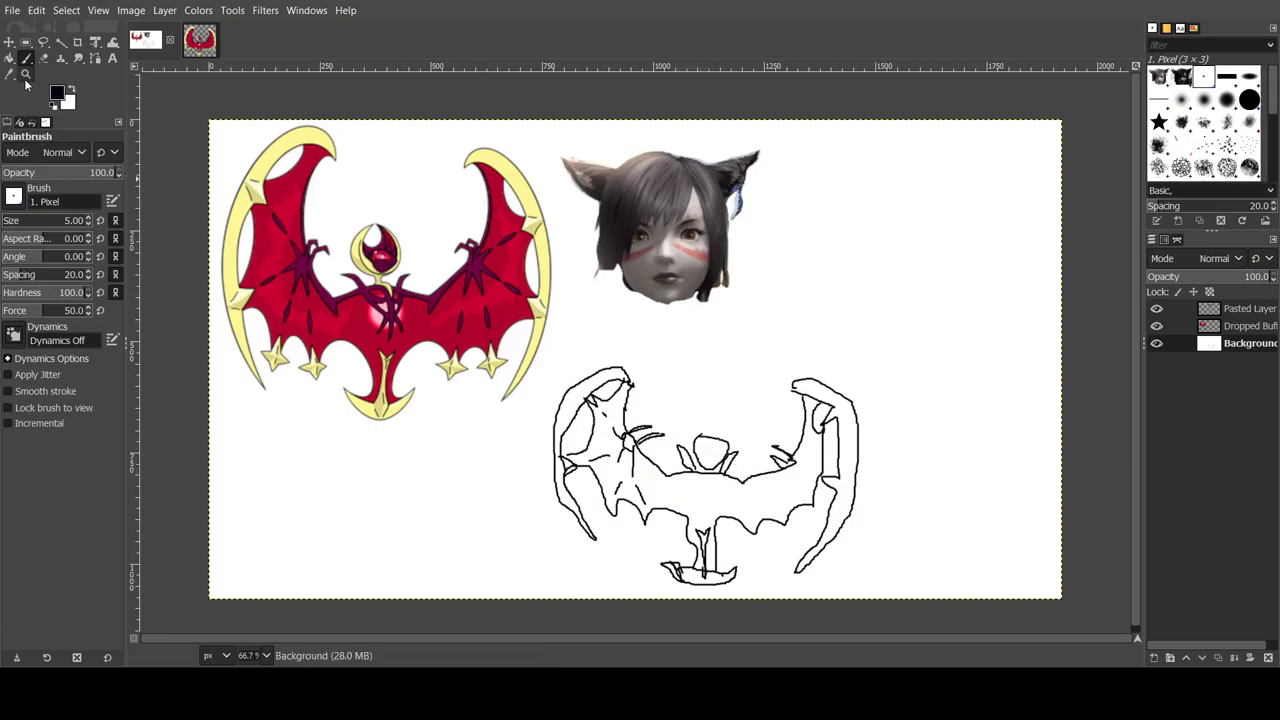
{"action": "left_click", "coordinate": [26, 73]}
{"action": "left_click", "coordinate": [719, 446]}
{"action": "left_click", "coordinate": [719, 446]}
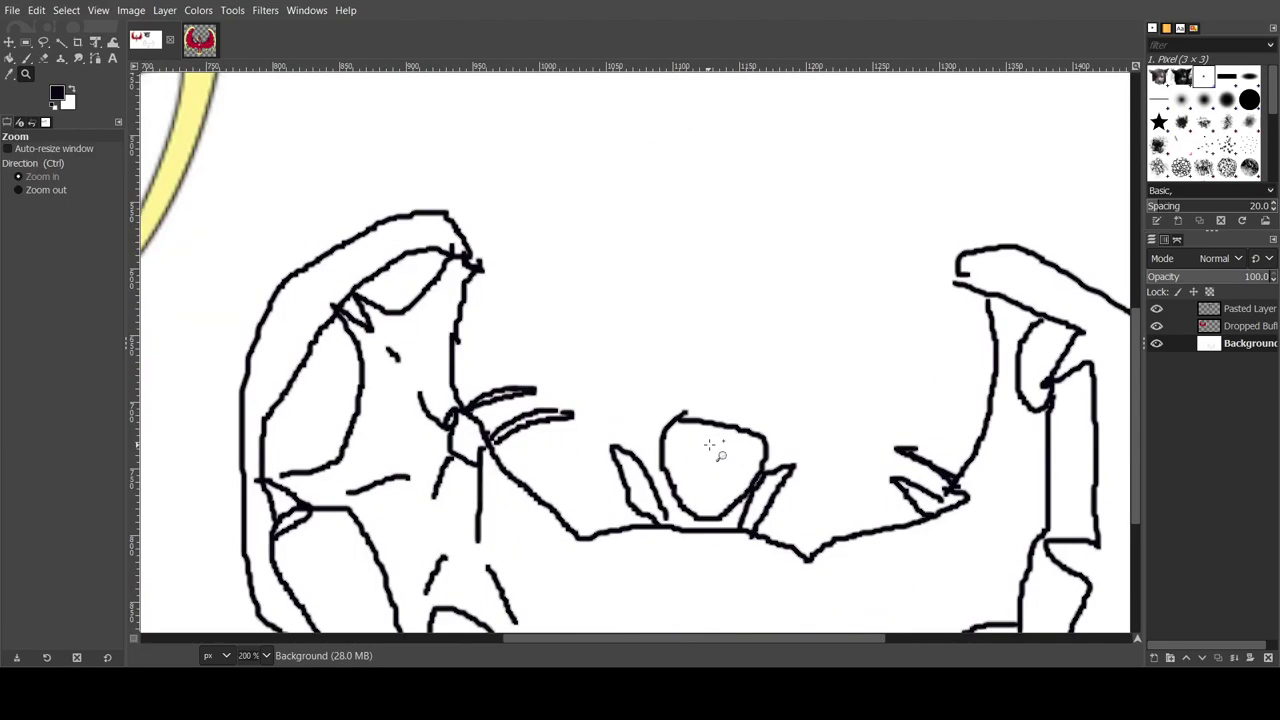
{"action": "left_click", "coordinate": [719, 446]}
{"action": "left_click", "coordinate": [719, 446]}
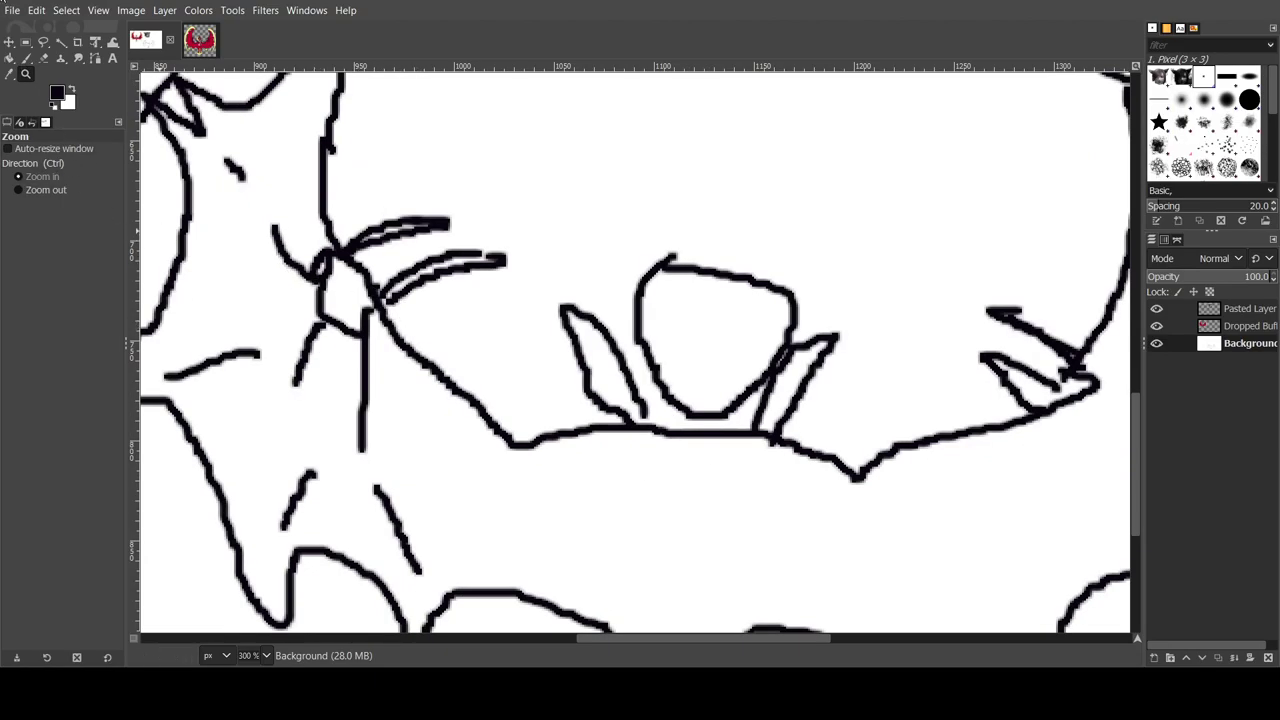
{"action": "left_click", "coordinate": [26, 58]}
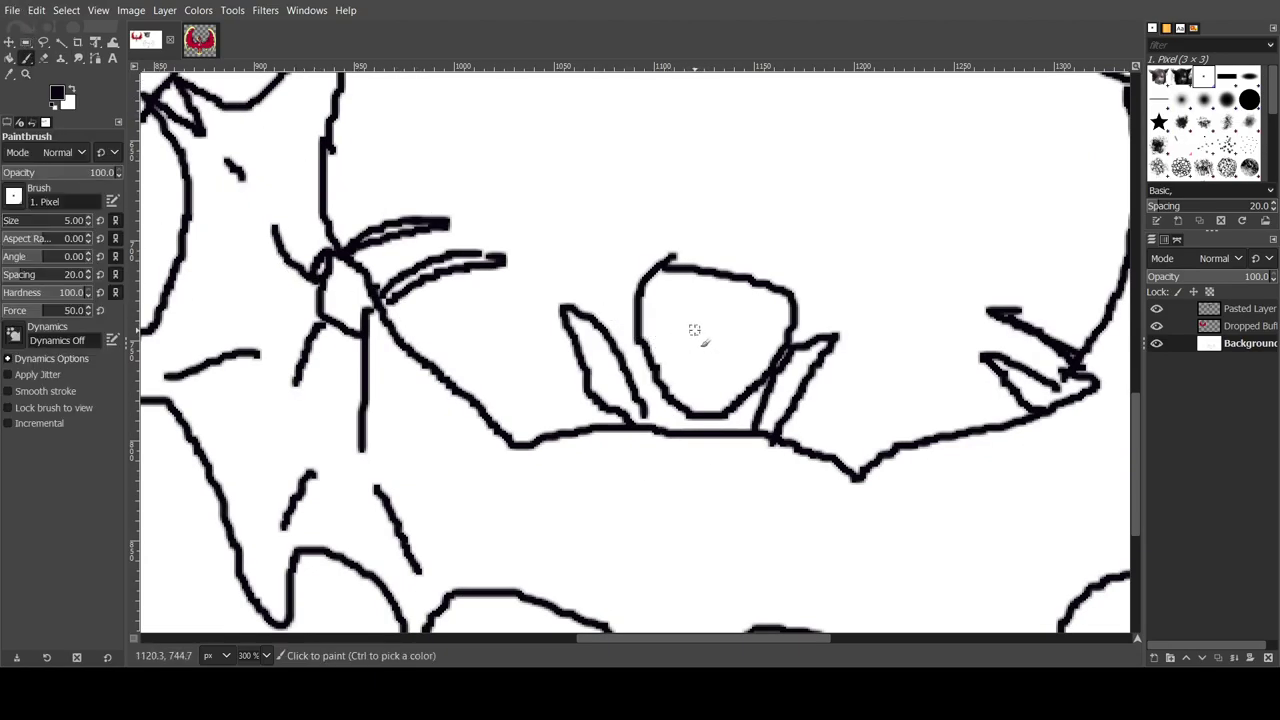
{"action": "mouse_move", "coordinate": [640, 278]}
{"action": "left_mouse_down"}
{"action": "mouse_move", "coordinate": [569, 234]}
{"action": "mouse_move", "coordinate": [666, 287]}
{"action": "left_mouse_up"}
{"action": "mouse_move", "coordinate": [788, 290]}
{"action": "left_mouse_down"}
{"action": "mouse_move", "coordinate": [851, 272]}
{"action": "mouse_move", "coordinate": [793, 312]}
{"action": "left_mouse_up"}
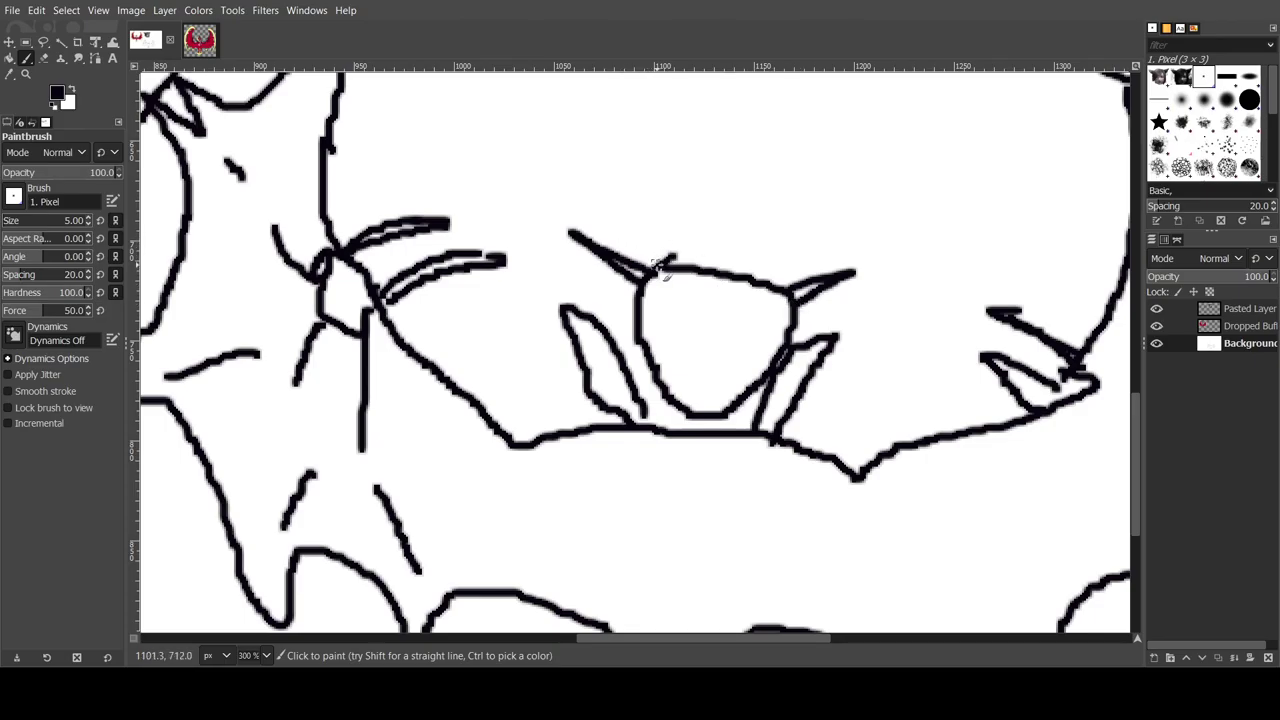
Step: Draw the eyes, mouth, nose dot and a stripe on each cheek of the small head
{"action": "mouse_move", "coordinate": [689, 316]}
{"action": "left_mouse_down"}
{"action": "mouse_move", "coordinate": [678, 336]}
{"action": "mouse_move", "coordinate": [698, 337]}
{"action": "mouse_move", "coordinate": [688, 312]}
{"action": "mouse_move", "coordinate": [680, 320]}
{"action": "mouse_move", "coordinate": [760, 345]}
{"action": "mouse_move", "coordinate": [742, 326]}
{"action": "left_mouse_up"}
{"action": "mouse_move", "coordinate": [693, 371]}
{"action": "left_mouse_down"}
{"action": "mouse_move", "coordinate": [727, 369]}
{"action": "mouse_move", "coordinate": [698, 372]}
{"action": "left_mouse_up"}
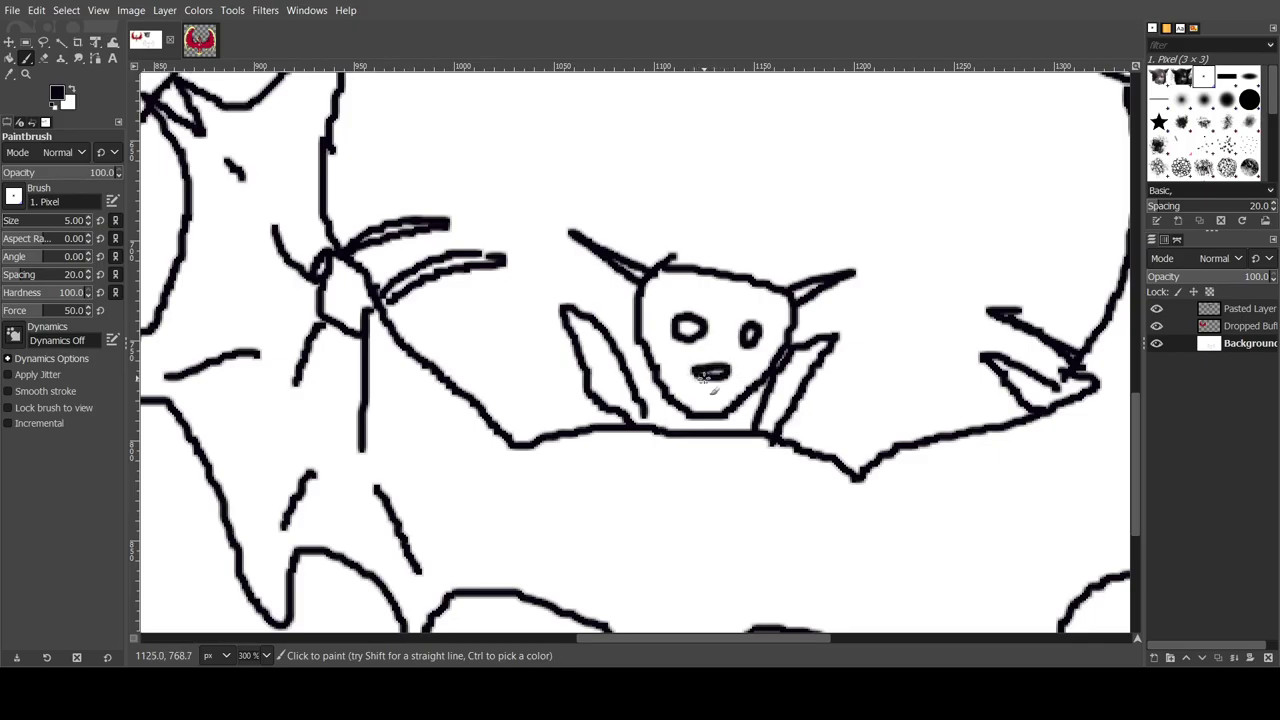
{"action": "left_click", "coordinate": [717, 348]}
{"action": "left_click_drag", "start_coordinate": [660, 363], "coordinate": [694, 351]}
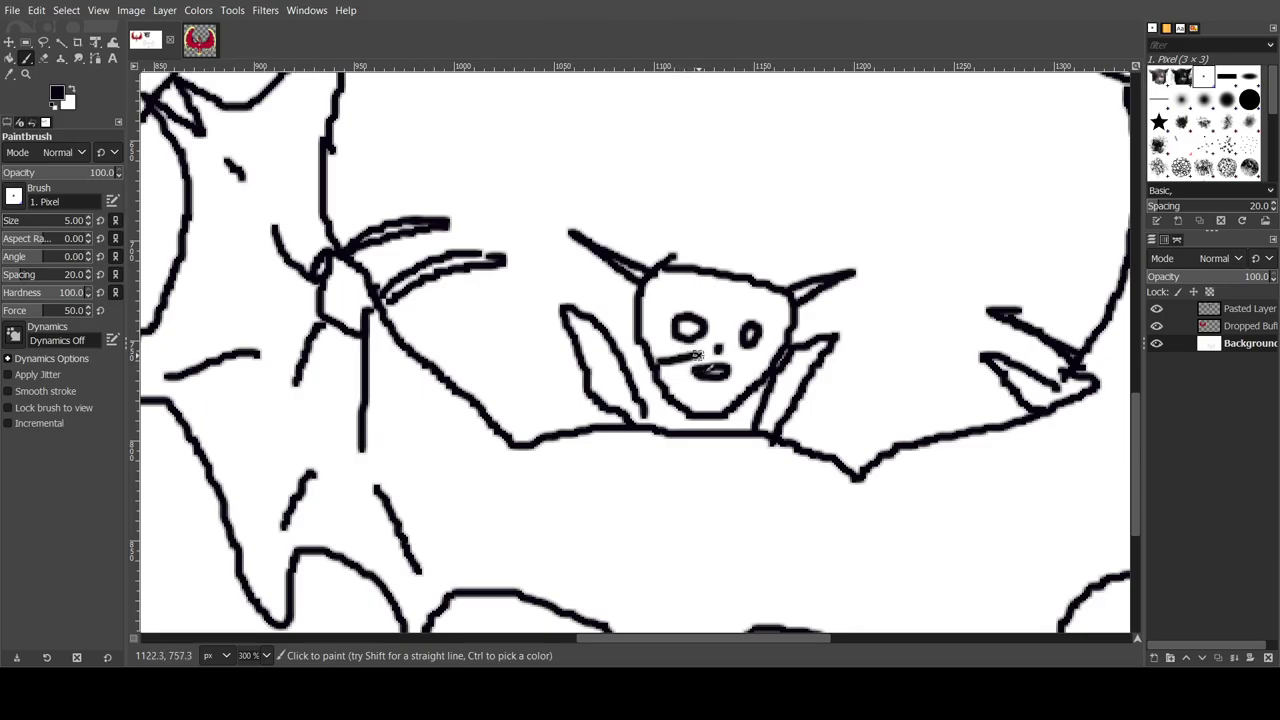
{"action": "left_click_drag", "start_coordinate": [766, 368], "coordinate": [738, 352]}
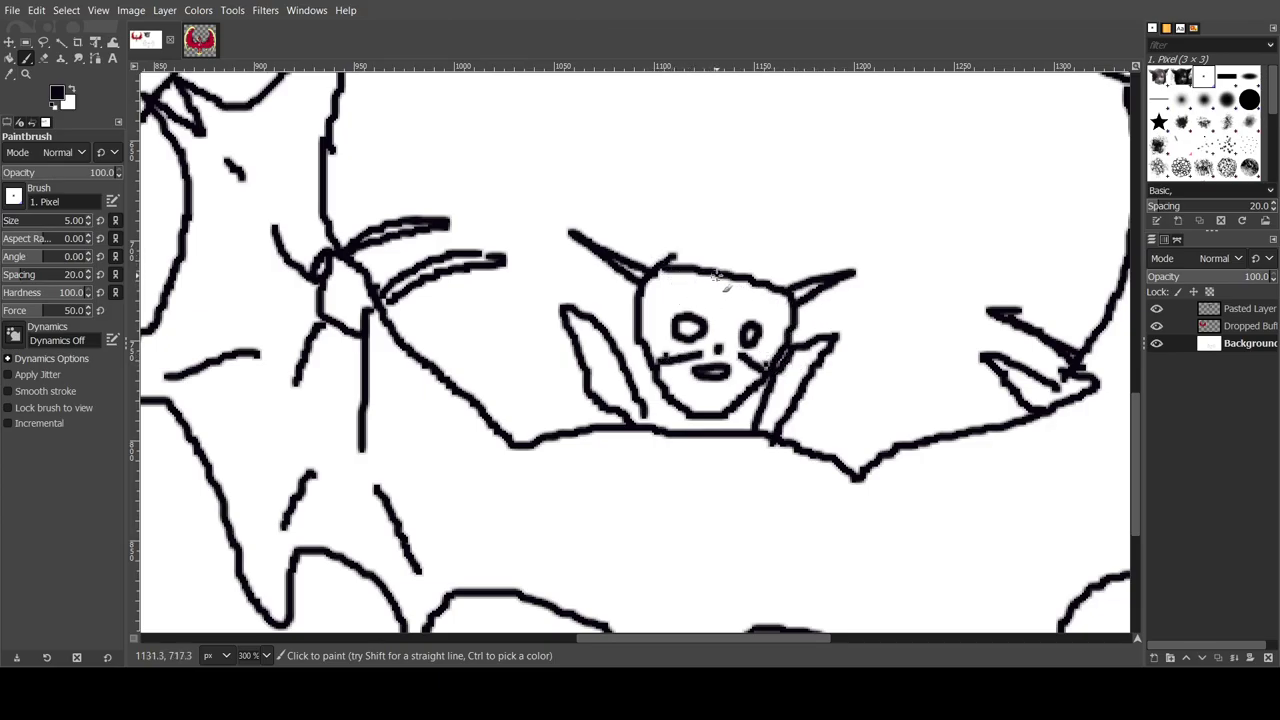
Step: Draw spiky hair with a jagged fringe across the top of the small head
{"action": "mouse_move", "coordinate": [697, 268]}
{"action": "left_mouse_down"}
{"action": "mouse_move", "coordinate": [712, 284]}
{"action": "mouse_move", "coordinate": [786, 298]}
{"action": "mouse_move", "coordinate": [778, 286]}
{"action": "left_mouse_up"}
{"action": "mouse_move", "coordinate": [697, 281]}
{"action": "left_mouse_down"}
{"action": "mouse_move", "coordinate": [676, 288]}
{"action": "mouse_move", "coordinate": [652, 336]}
{"action": "mouse_move", "coordinate": [628, 300]}
{"action": "mouse_move", "coordinate": [632, 284]}
{"action": "mouse_move", "coordinate": [672, 267]}
{"action": "mouse_move", "coordinate": [655, 262]}
{"action": "mouse_move", "coordinate": [666, 275]}
{"action": "mouse_move", "coordinate": [719, 262]}
{"action": "mouse_move", "coordinate": [772, 276]}
{"action": "mouse_move", "coordinate": [792, 318]}
{"action": "left_mouse_up"}
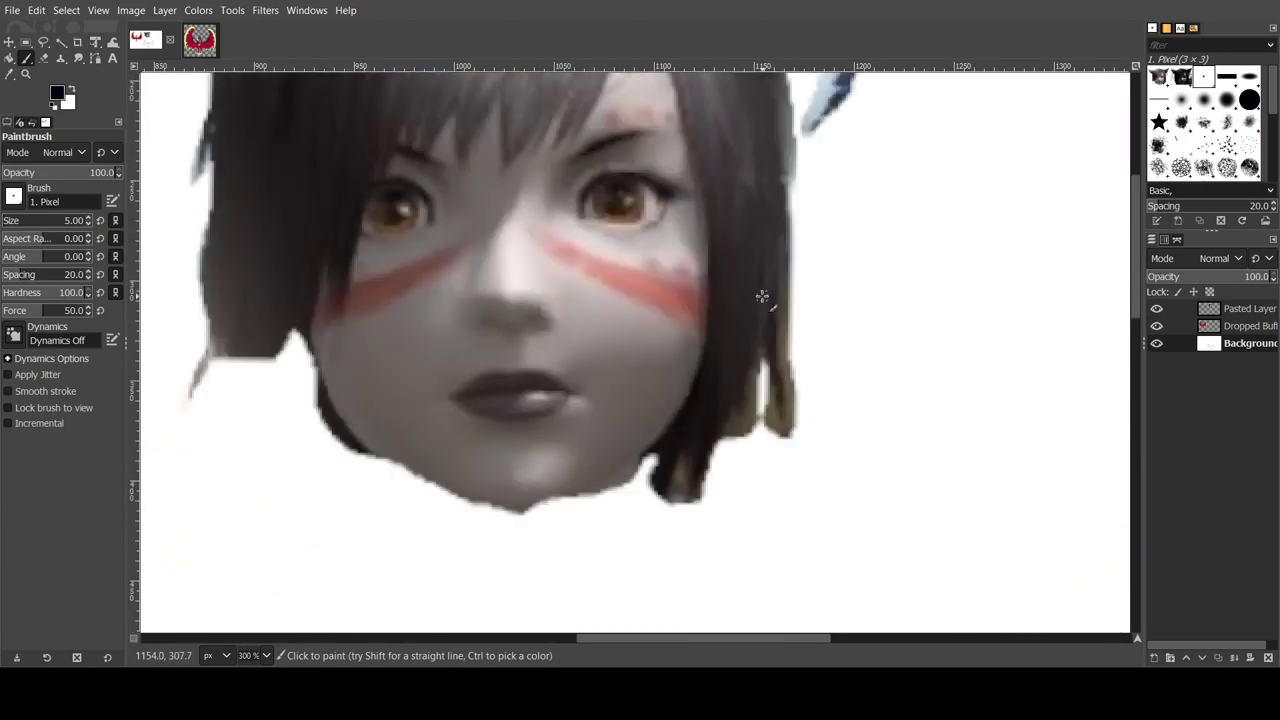
{"action": "scroll", "coordinate": [762, 297], "scroll_direction": "up", "scroll_amount": 3}
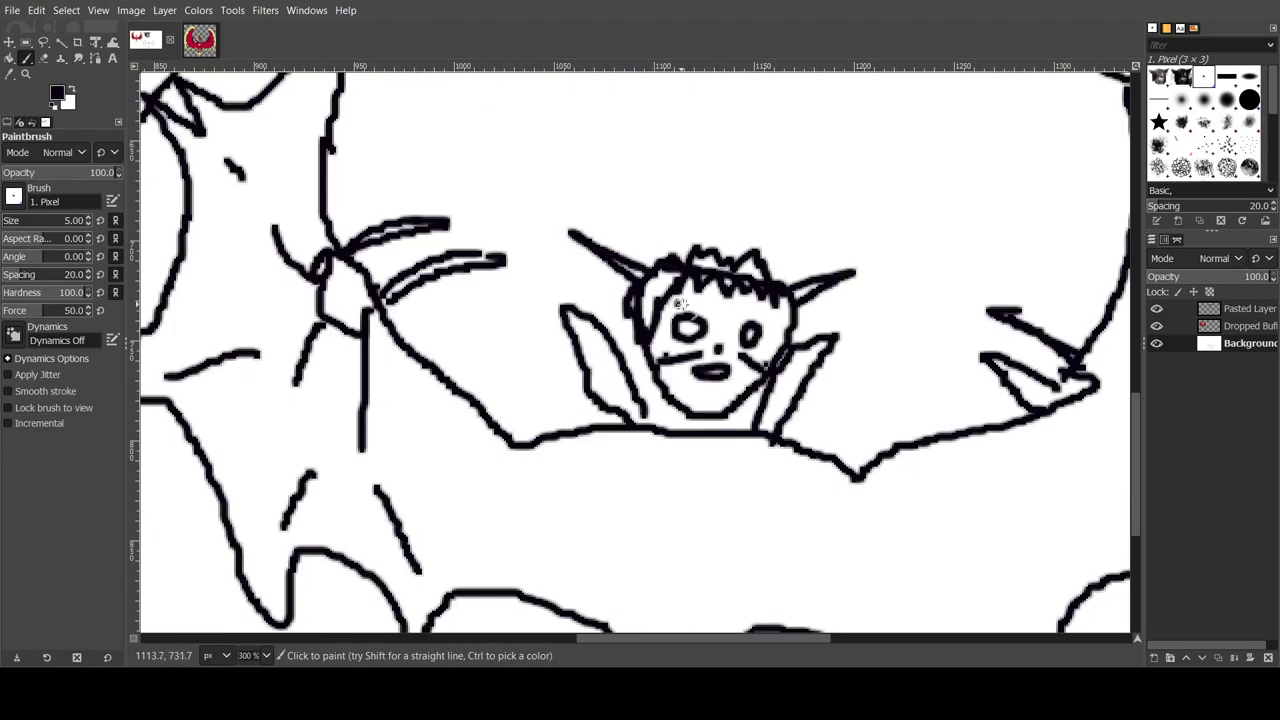
Step: Dot small marks above both eyes of the small head
{"action": "left_click", "coordinate": [679, 302]}
{"action": "left_click", "coordinate": [687, 301]}
{"action": "left_click", "coordinate": [695, 302]}
{"action": "left_click", "coordinate": [749, 309]}
{"action": "left_click", "coordinate": [756, 311]}
{"action": "left_click", "coordinate": [758, 334]}
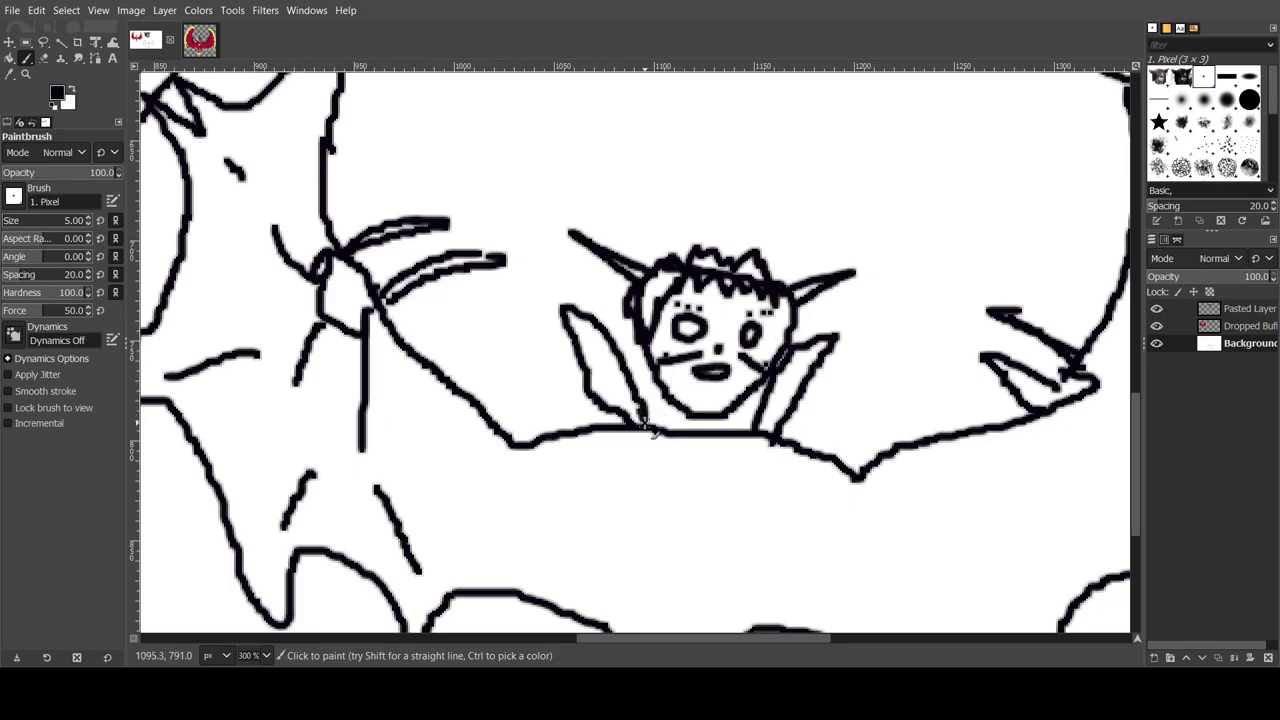
Step: Add a short neck line just below the small head's chin
{"action": "scroll", "coordinate": [611, 386], "scroll_direction": "up", "scroll_amount": 10}
{"action": "scroll", "coordinate": [613, 384], "scroll_direction": "down", "scroll_amount": 2}
{"action": "scroll", "coordinate": [613, 384], "scroll_direction": "down", "scroll_amount": 3}
{"action": "left_click", "coordinate": [26, 74]}
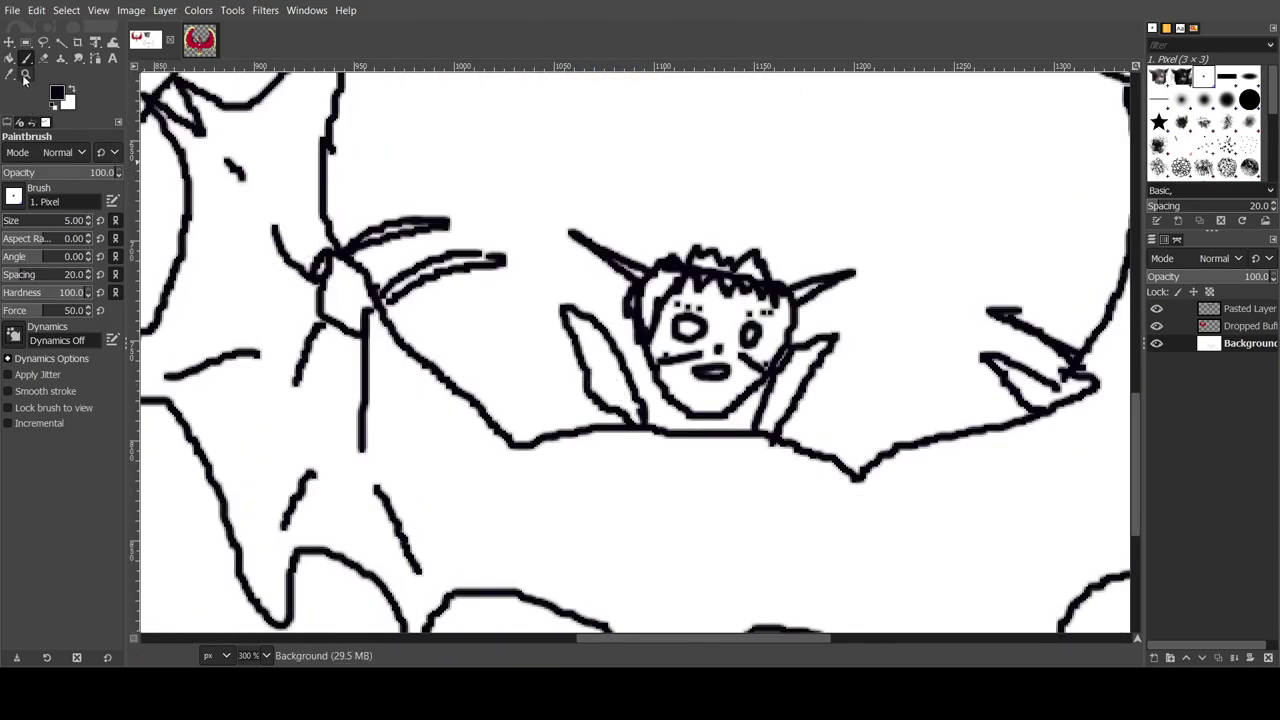
{"action": "left_click", "coordinate": [78, 190]}
{"action": "left_click", "coordinate": [501, 292]}
{"action": "left_click", "coordinate": [501, 292]}
{"action": "left_click", "coordinate": [501, 292]}
{"action": "left_click", "coordinate": [501, 292]}
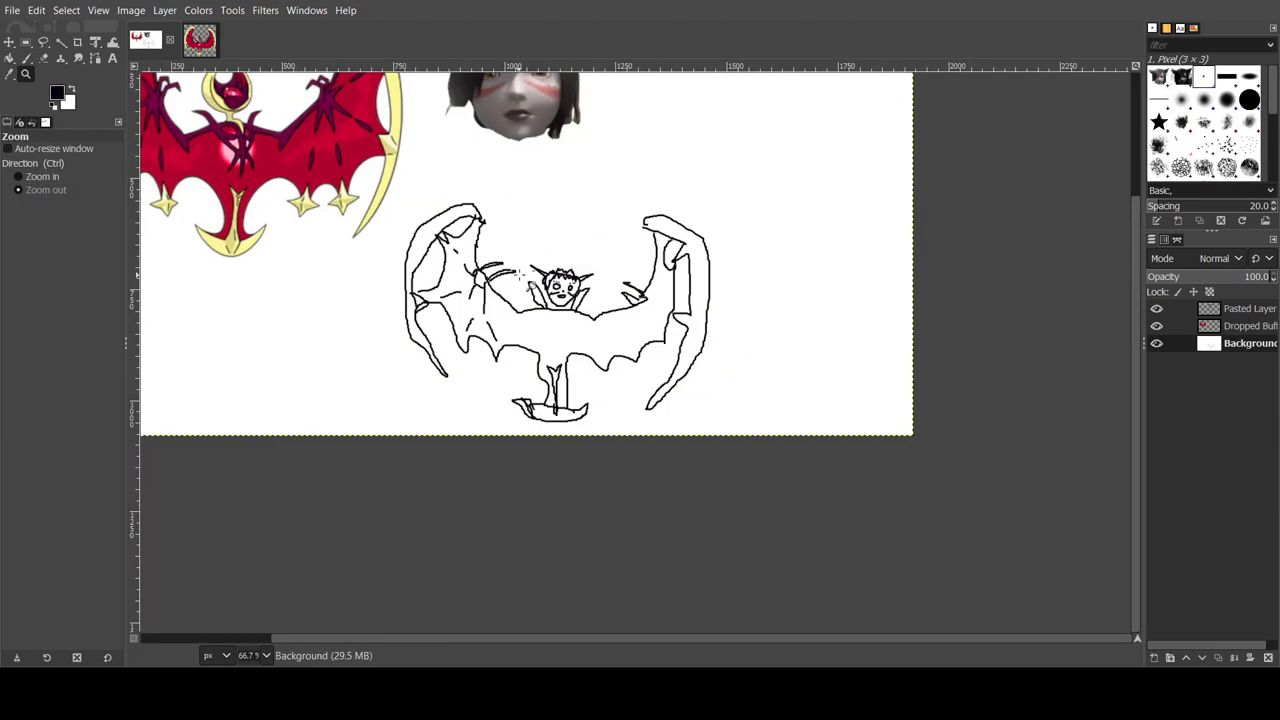
{"action": "scroll", "coordinate": [501, 292], "scroll_direction": "up", "scroll_amount": 2}
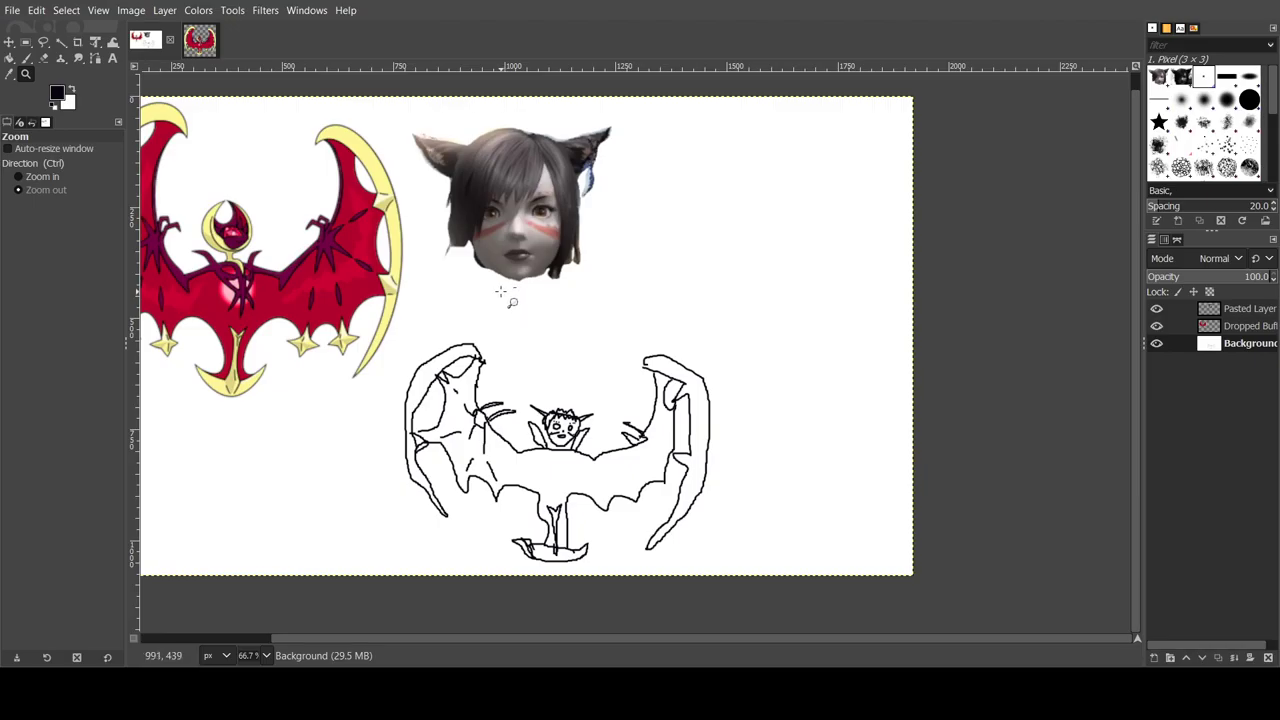
{"action": "left_click", "coordinate": [26, 58]}
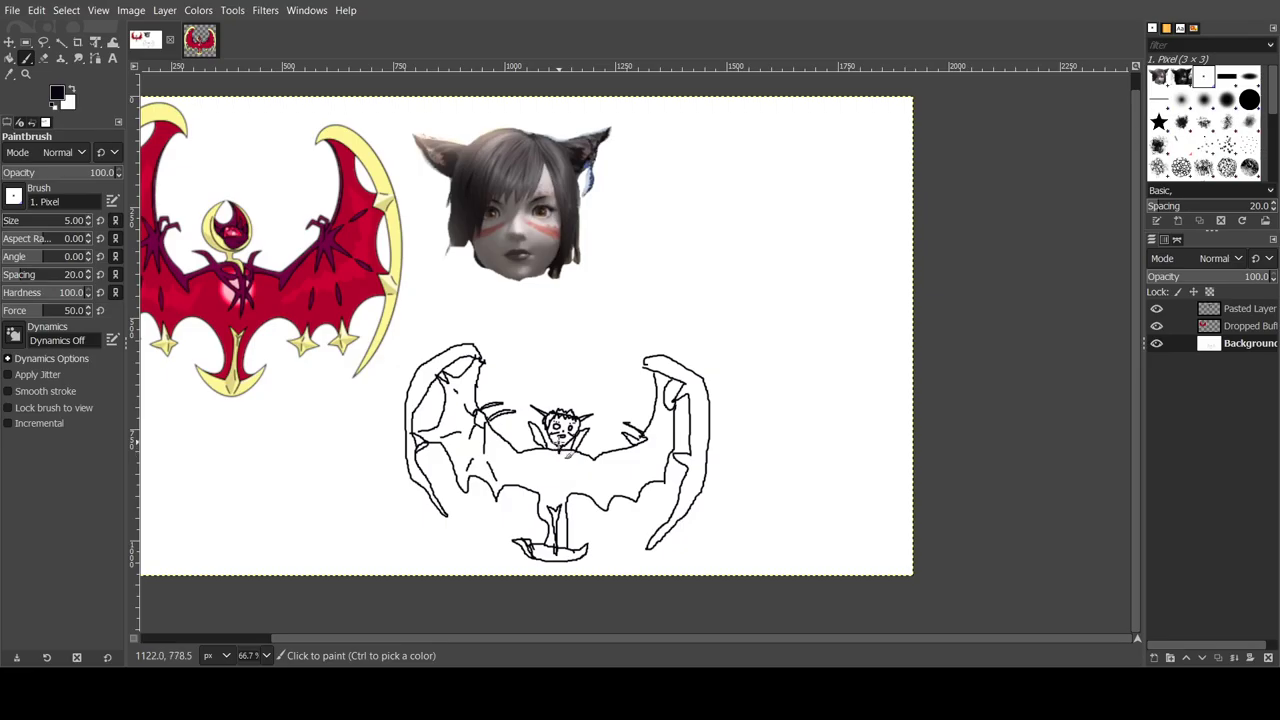
{"action": "left_click", "coordinate": [555, 421]}
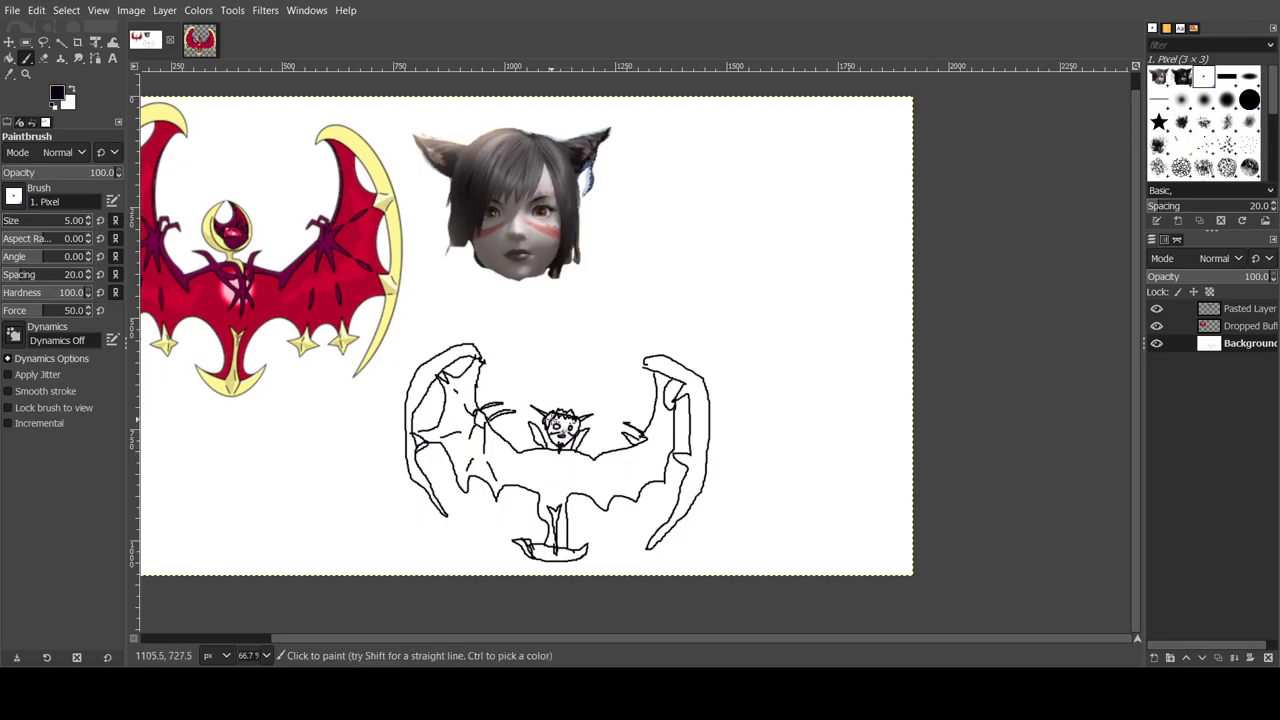
Step: Draw the right wing's wrist outline and radiating membrane lines, plus a V-shaped collar with branching lines on the chest
{"action": "left_click", "coordinate": [25, 75]}
{"action": "left_click", "coordinate": [40, 176]}
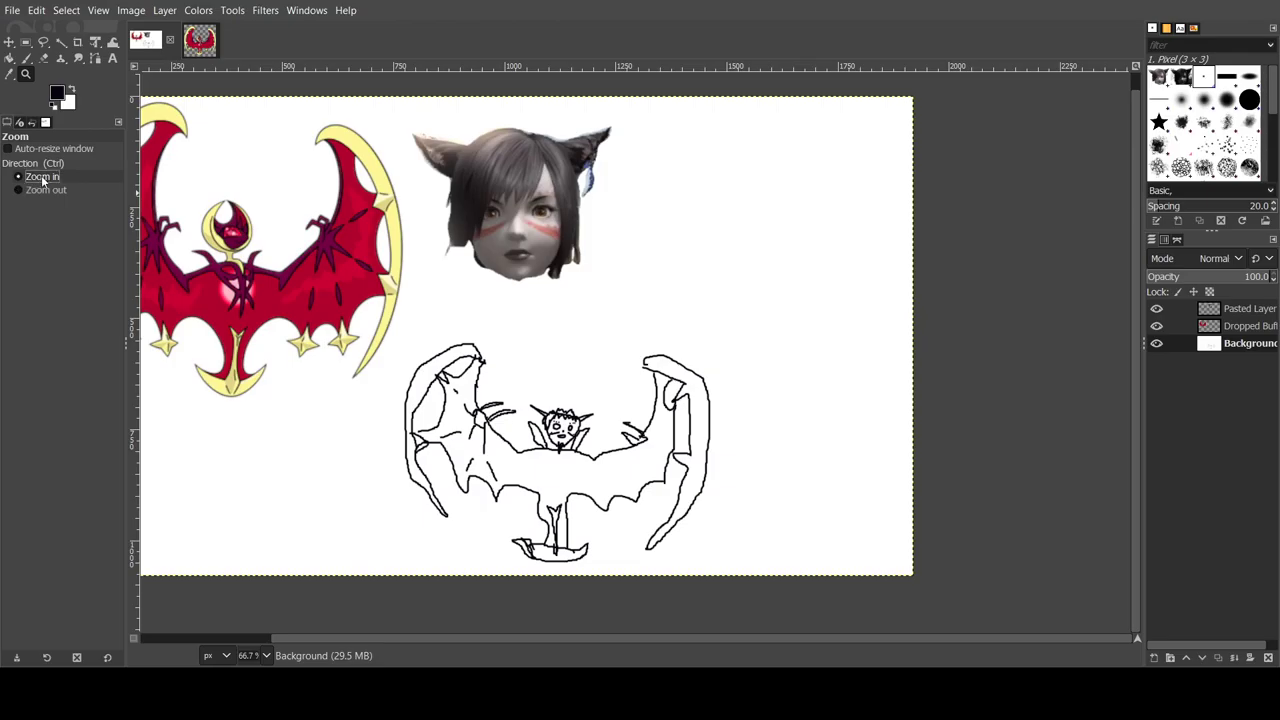
{"action": "left_click", "coordinate": [562, 446]}
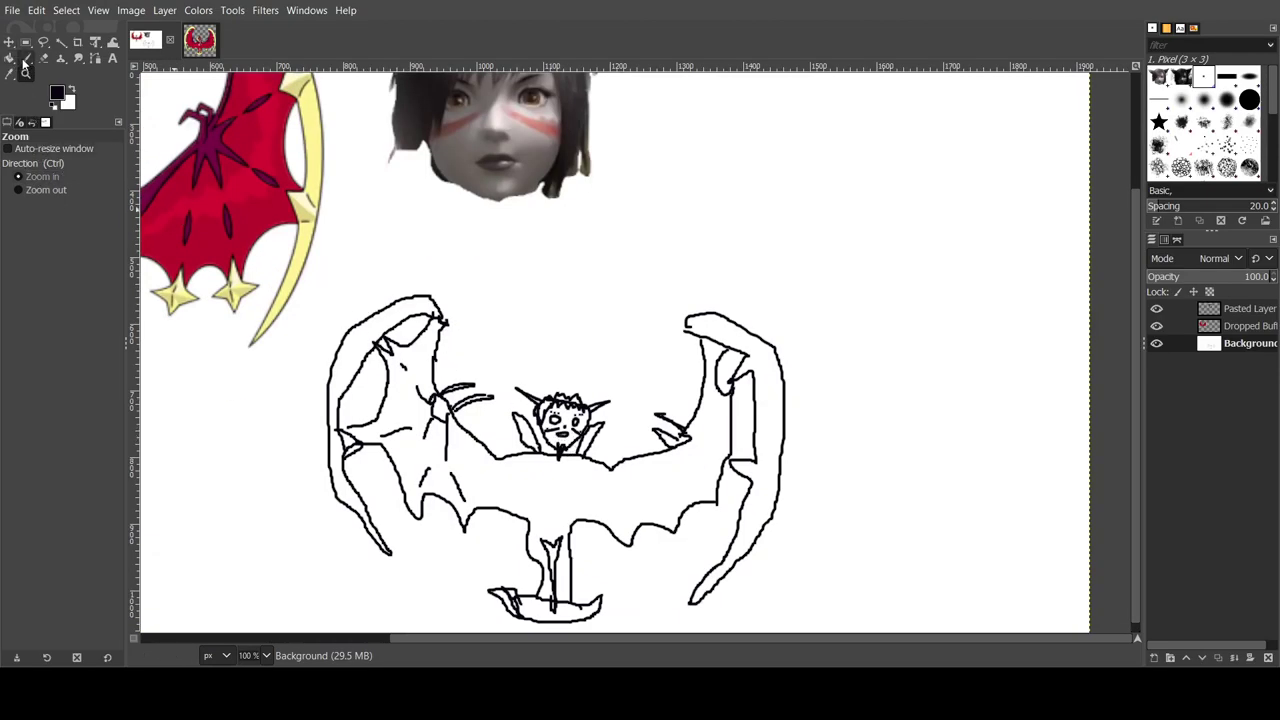
{"action": "left_click", "coordinate": [27, 58]}
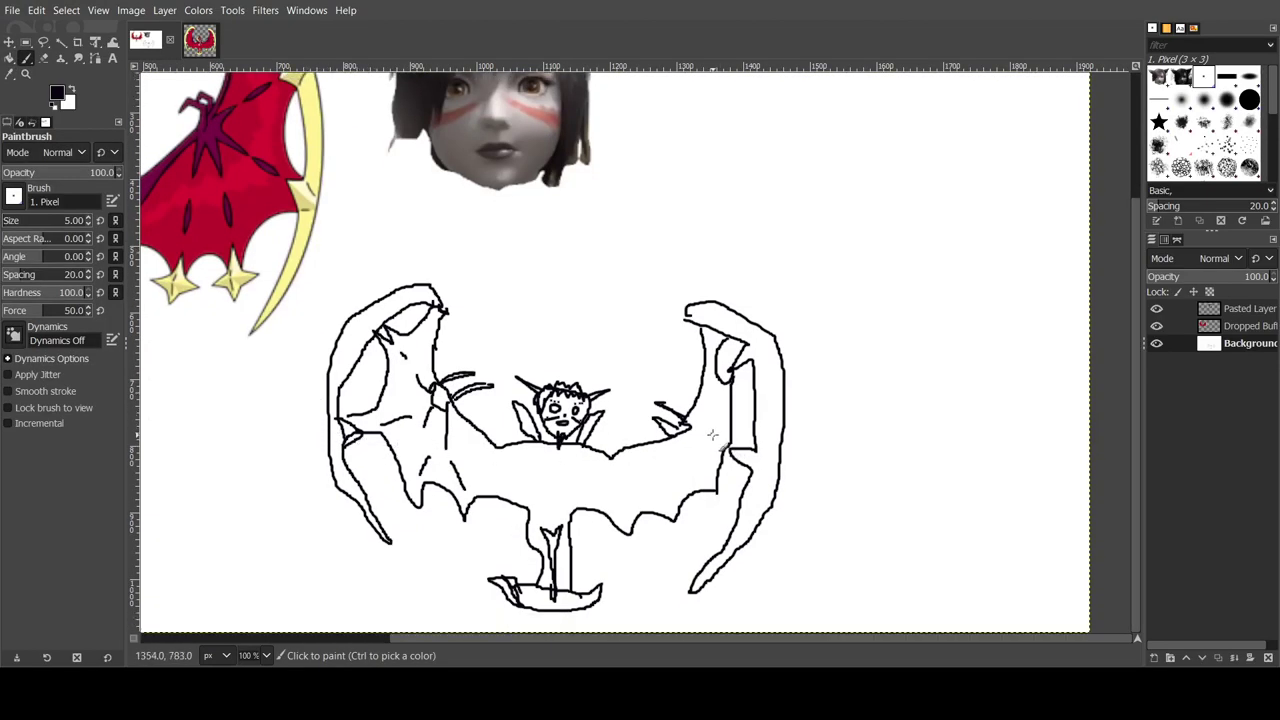
{"action": "mouse_move", "coordinate": [689, 447]}
{"action": "left_mouse_down"}
{"action": "mouse_move", "coordinate": [696, 458]}
{"action": "mouse_move", "coordinate": [712, 446]}
{"action": "mouse_move", "coordinate": [688, 418]}
{"action": "left_mouse_up"}
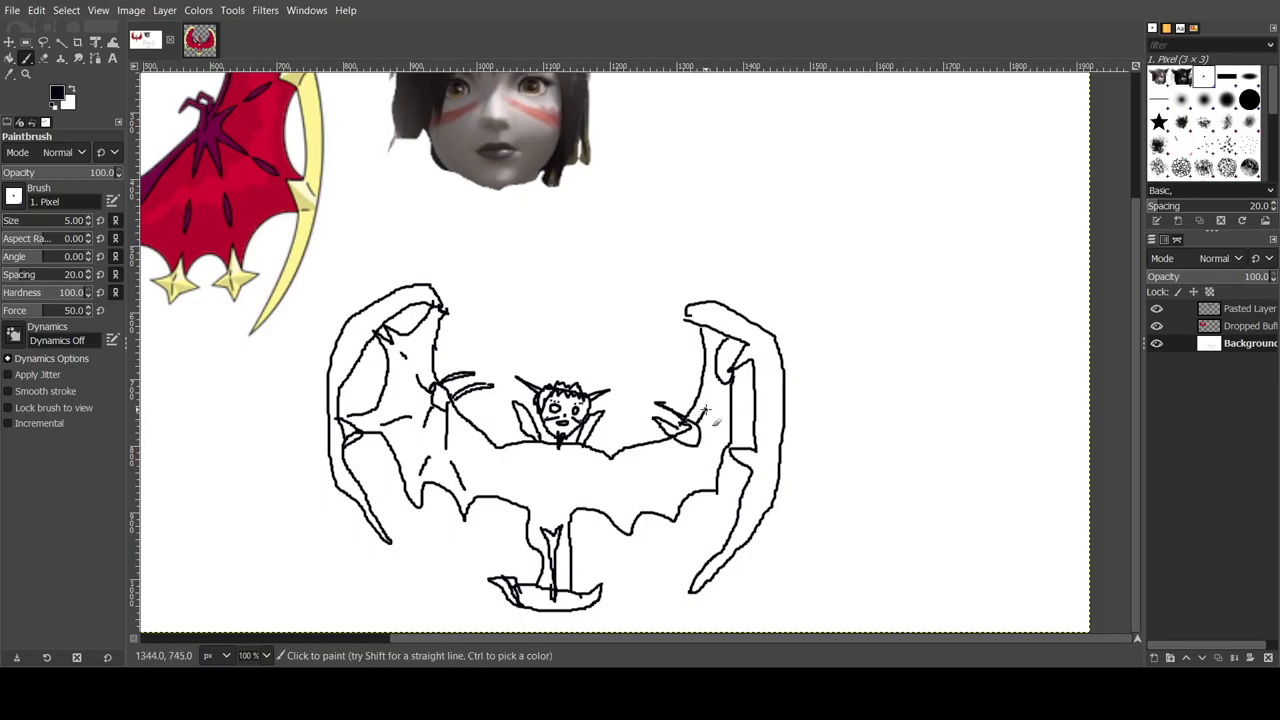
{"action": "mouse_move", "coordinate": [730, 376]}
{"action": "left_mouse_down"}
{"action": "mouse_move", "coordinate": [692, 449]}
{"action": "mouse_move", "coordinate": [704, 473]}
{"action": "mouse_move", "coordinate": [690, 449]}
{"action": "mouse_move", "coordinate": [671, 497]}
{"action": "left_mouse_up"}
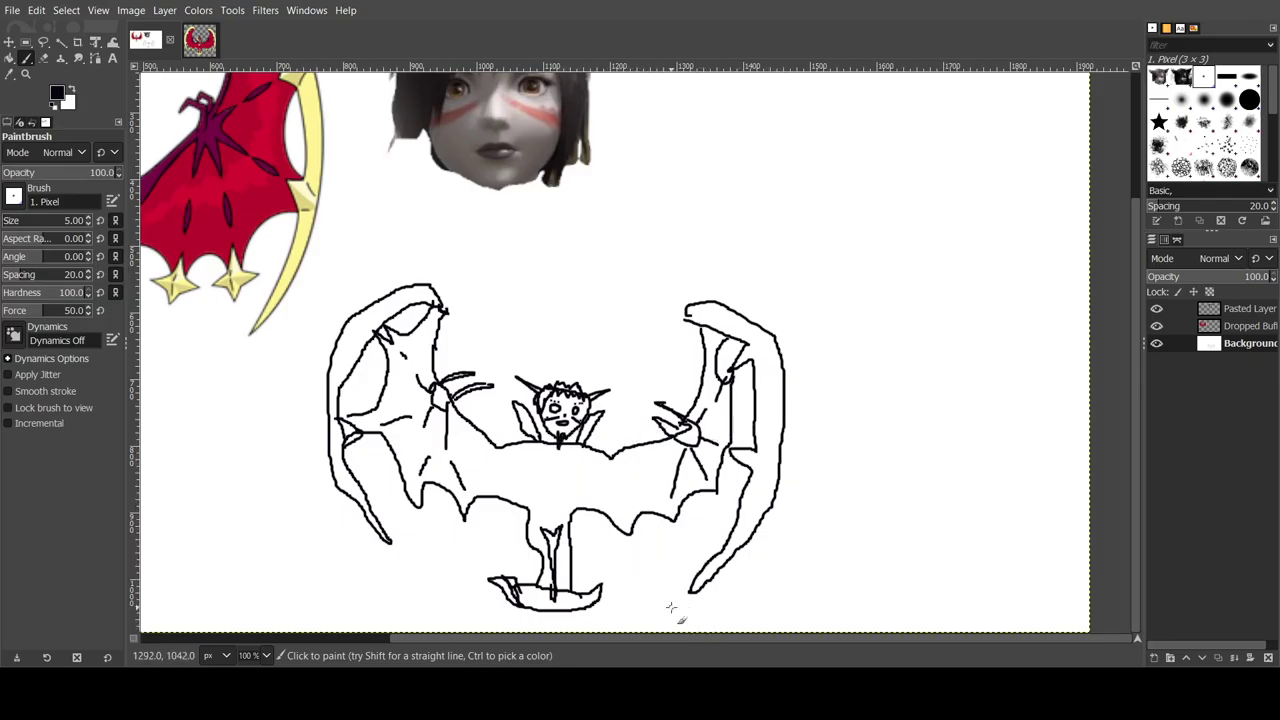
{"action": "left_click_drag", "start_coordinate": [466, 638], "coordinate": [312, 629]}
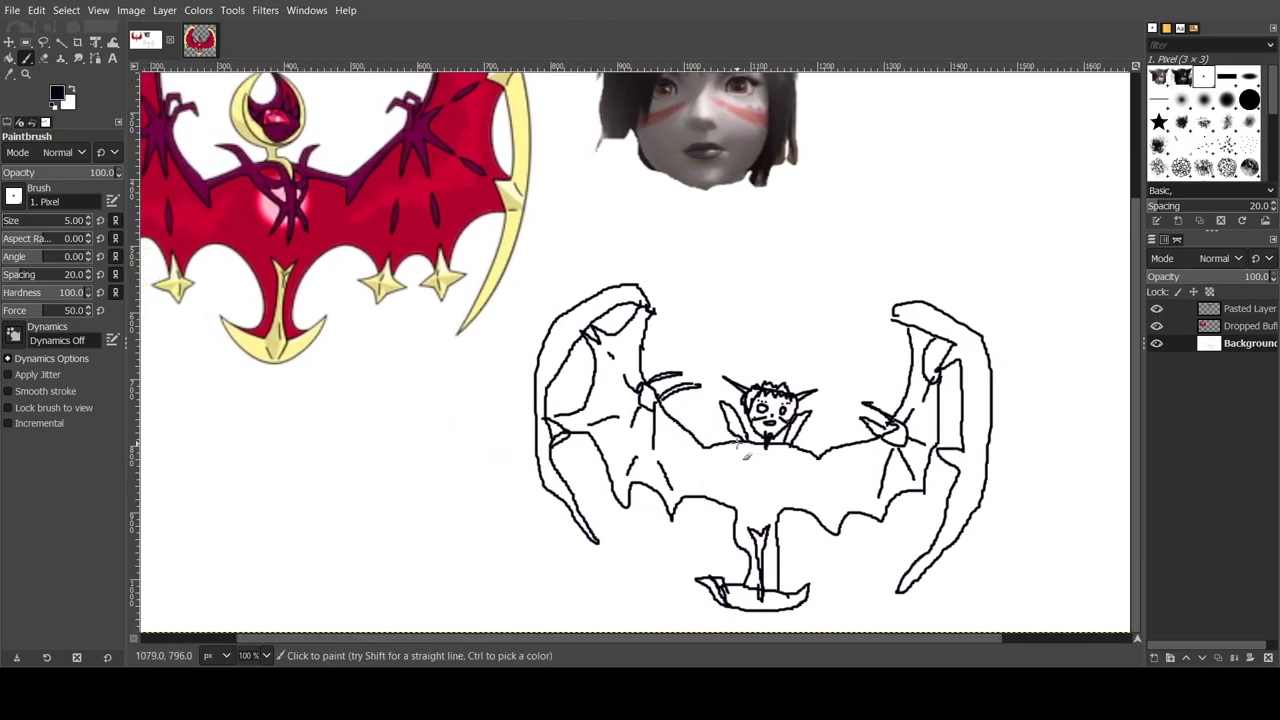
{"action": "mouse_move", "coordinate": [738, 447]}
{"action": "left_mouse_down"}
{"action": "mouse_move", "coordinate": [785, 487]}
{"action": "mouse_move", "coordinate": [762, 476]}
{"action": "mouse_move", "coordinate": [784, 455]}
{"action": "left_mouse_up"}
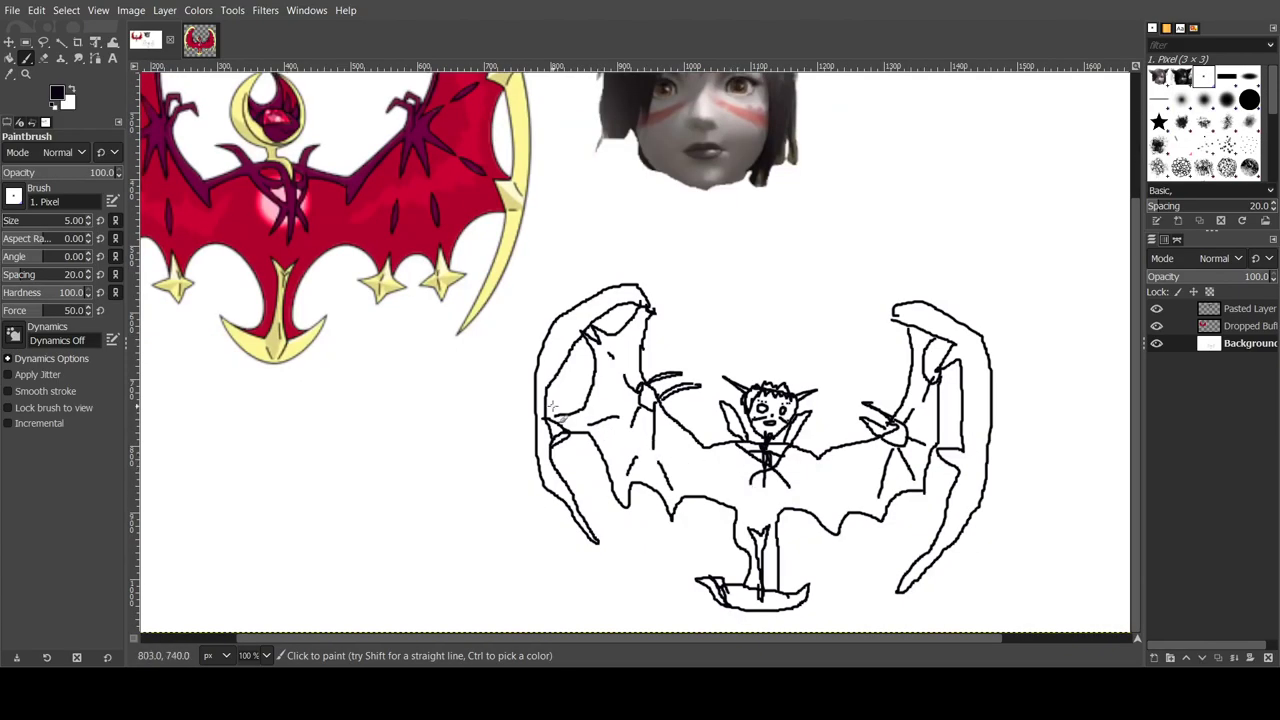
Step: Fill the left wing's outer crescent with lime green
{"action": "left_click", "coordinate": [8, 58]}
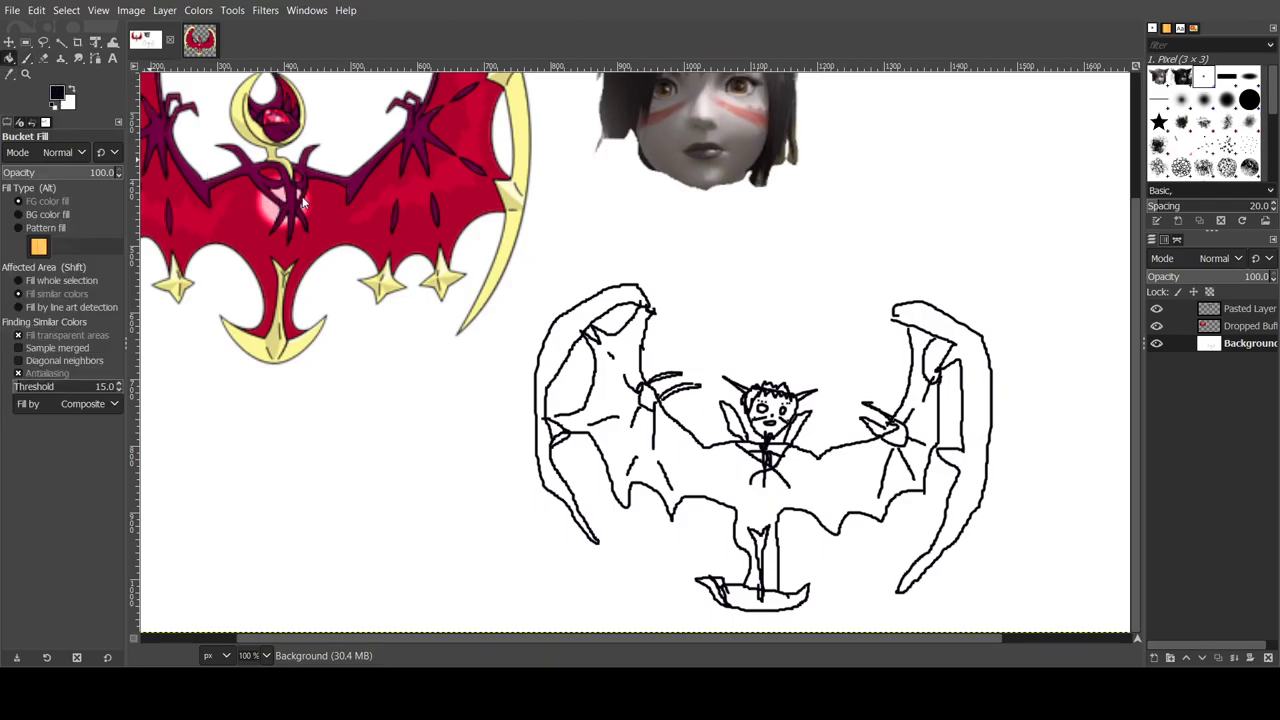
{"action": "left_click", "coordinate": [557, 336]}
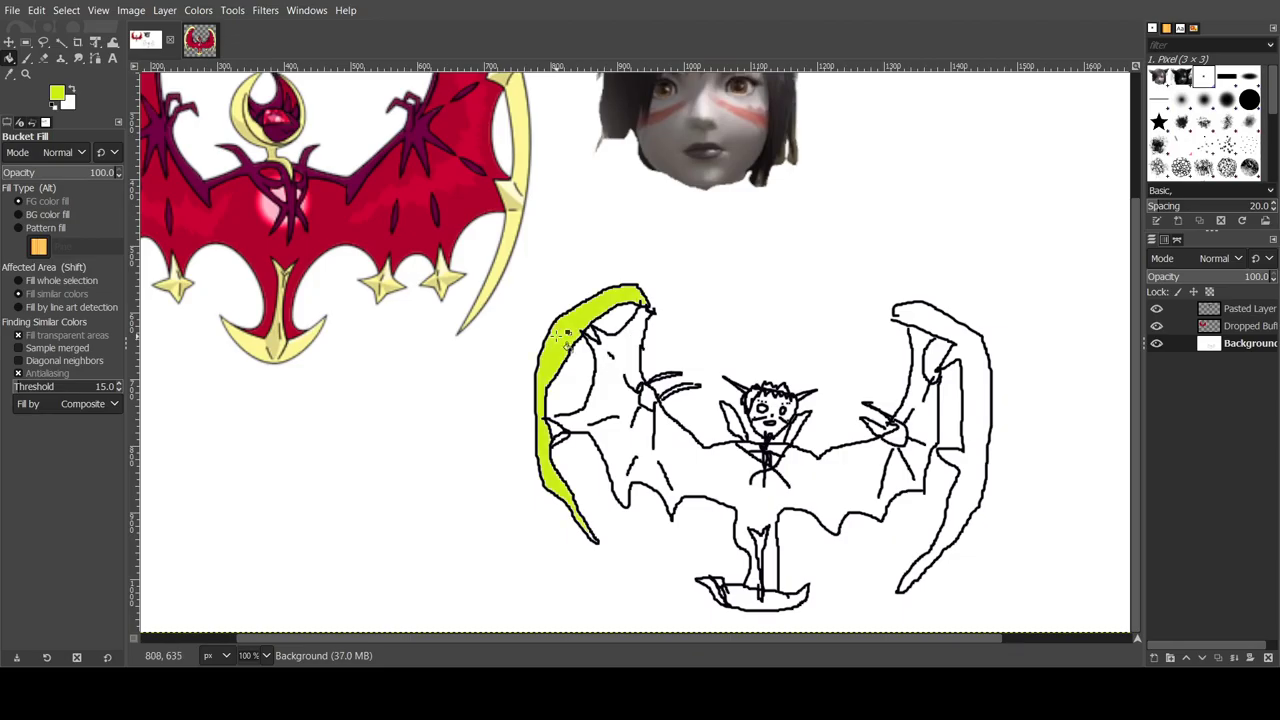
{"action": "left_click", "coordinate": [938, 322]}
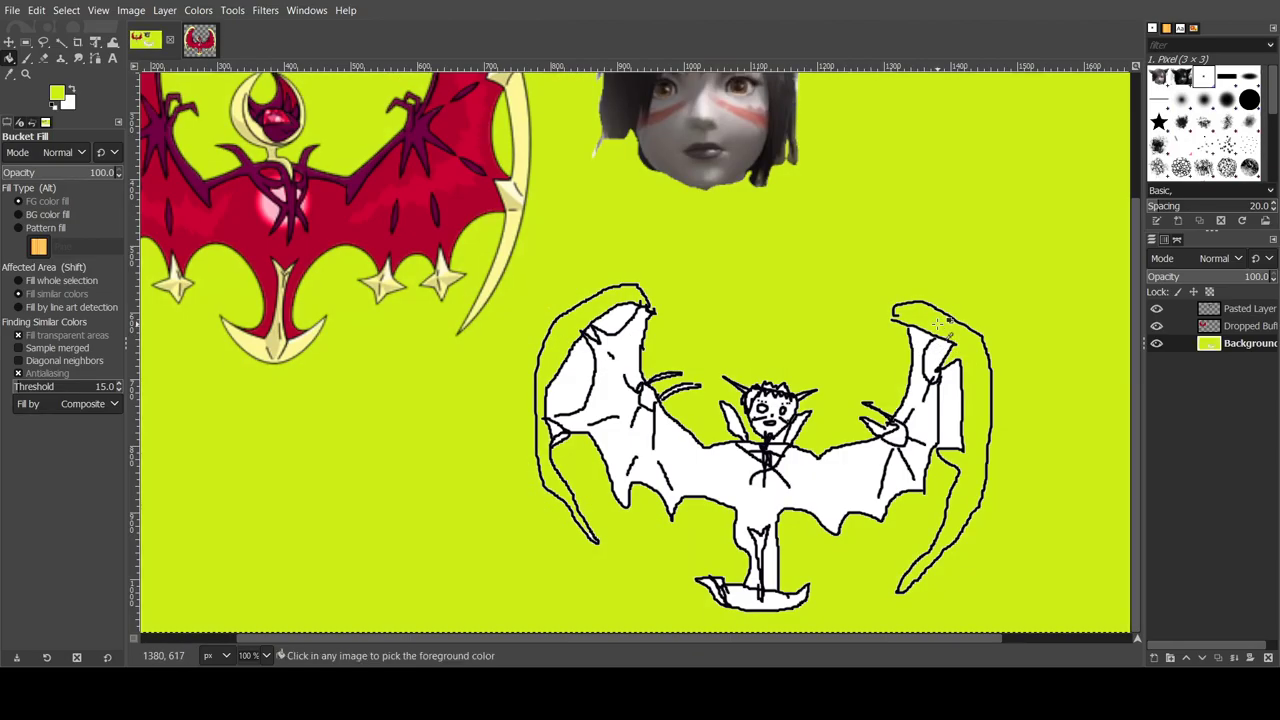
{"action": "key", "text": "ctrl+z"}
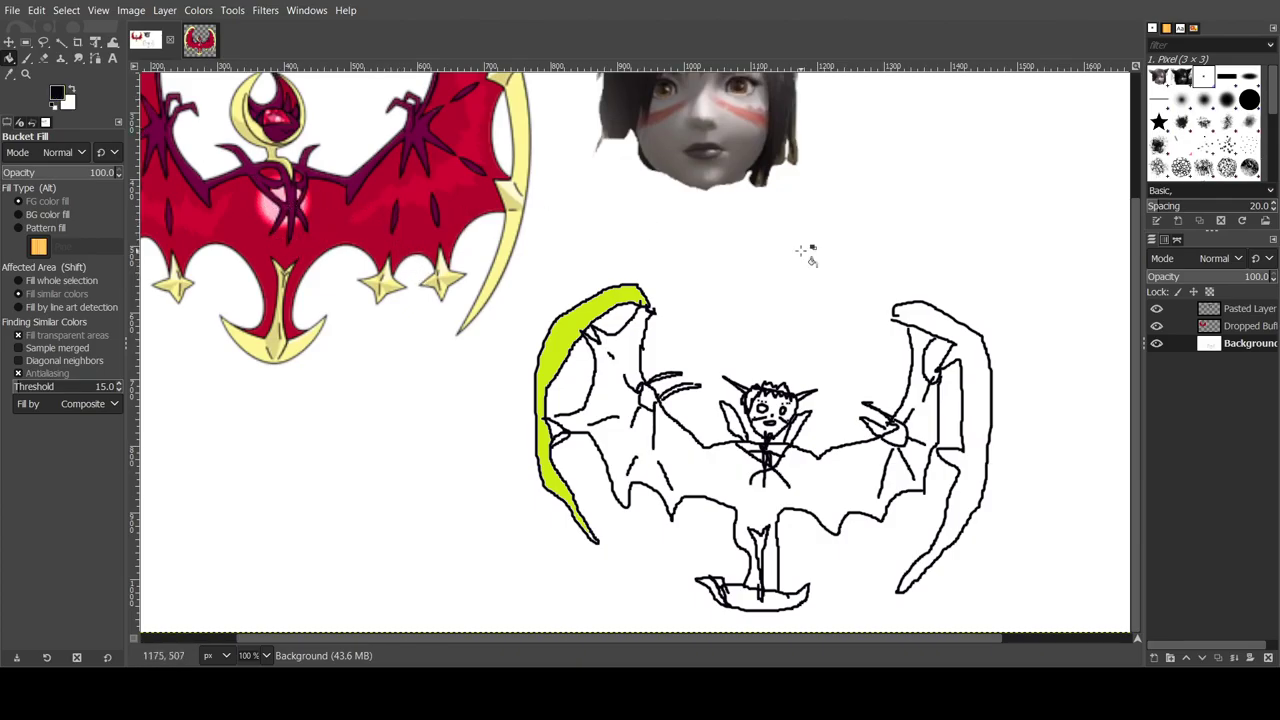
{"action": "left_click", "coordinate": [895, 315]}
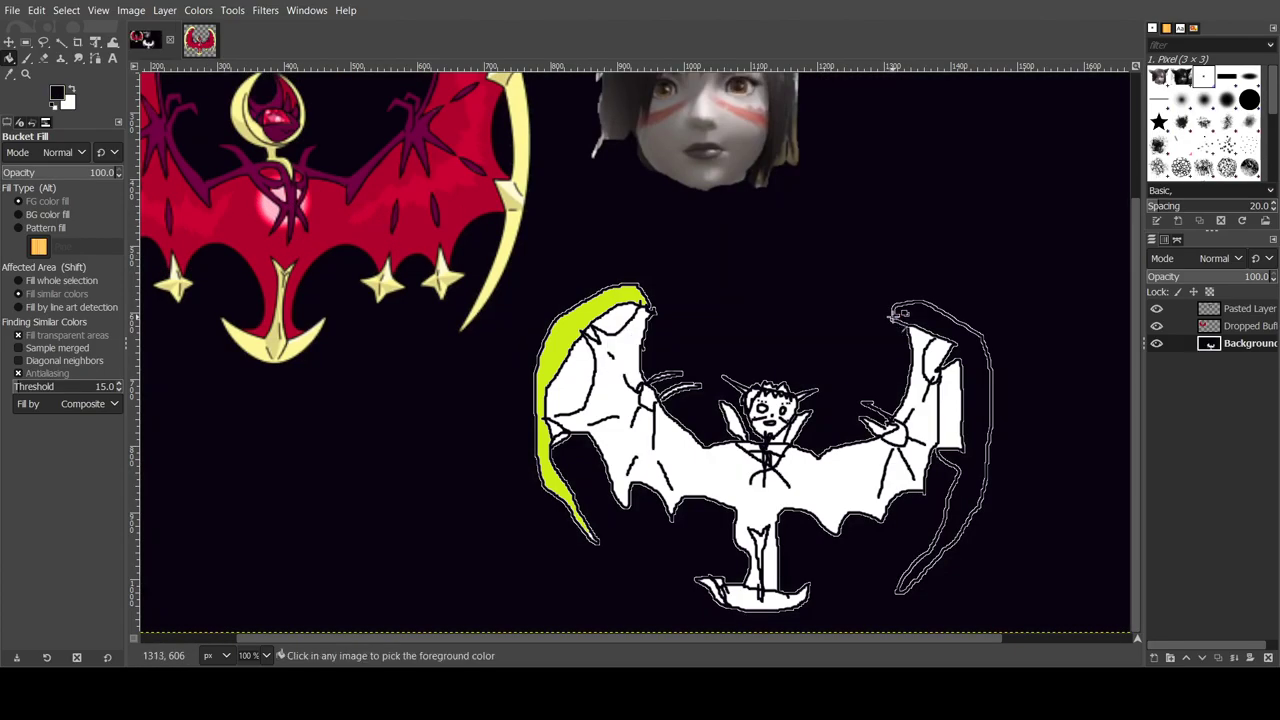
{"action": "key", "text": "ctrl+z"}
Step: Close the outline gap at the upper tip of the right wing's crescent and fill that crescent with lime green
{"action": "left_click", "coordinate": [26, 59]}
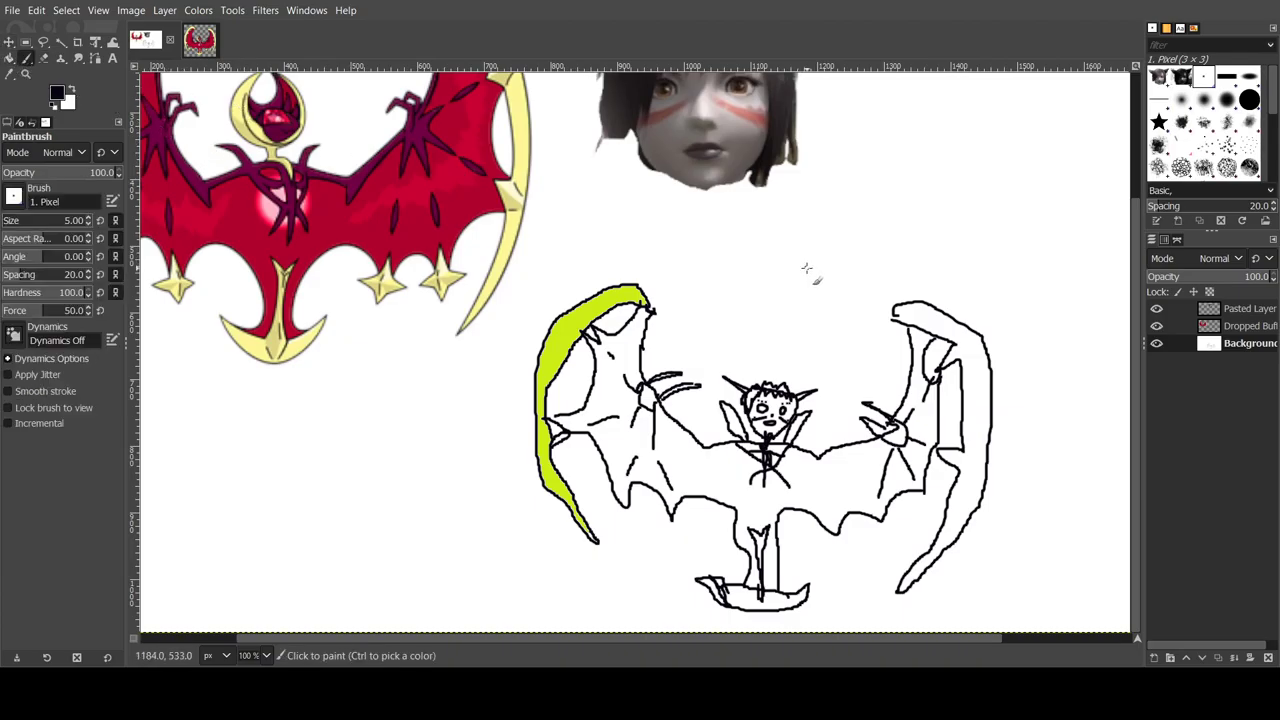
{"action": "left_click", "coordinate": [893, 313]}
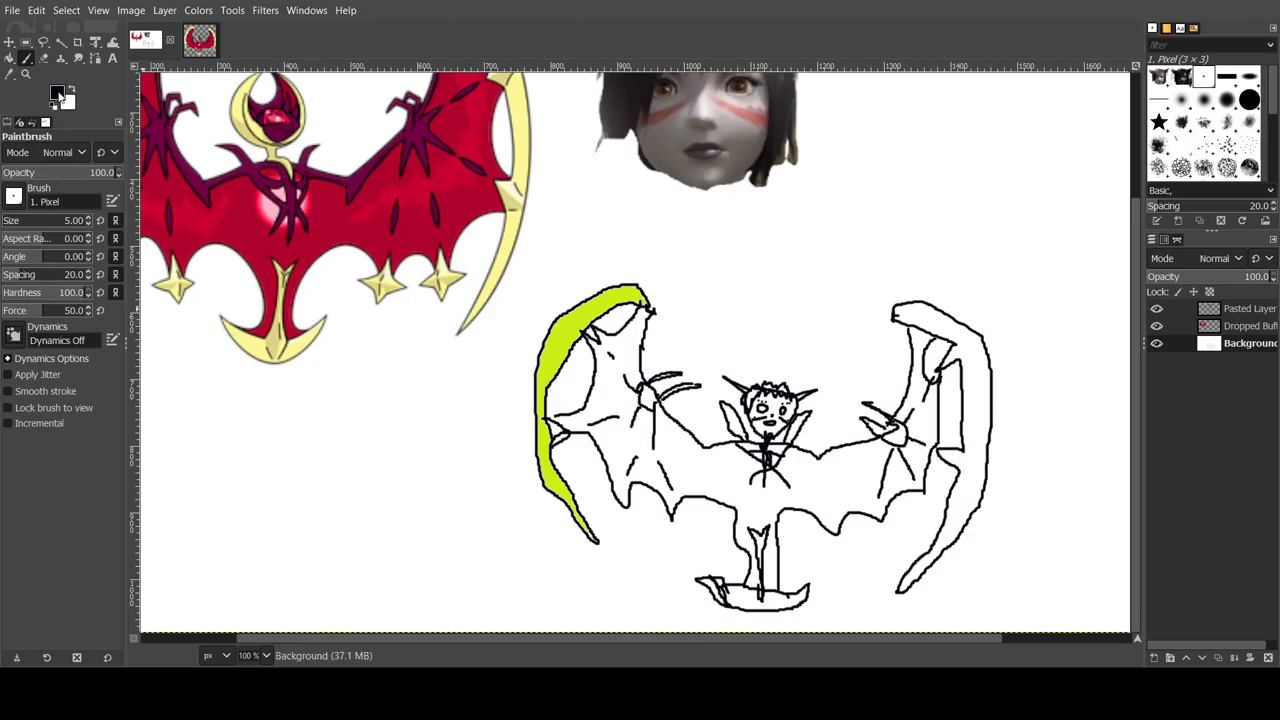
{"action": "key", "text": "shift+b"}
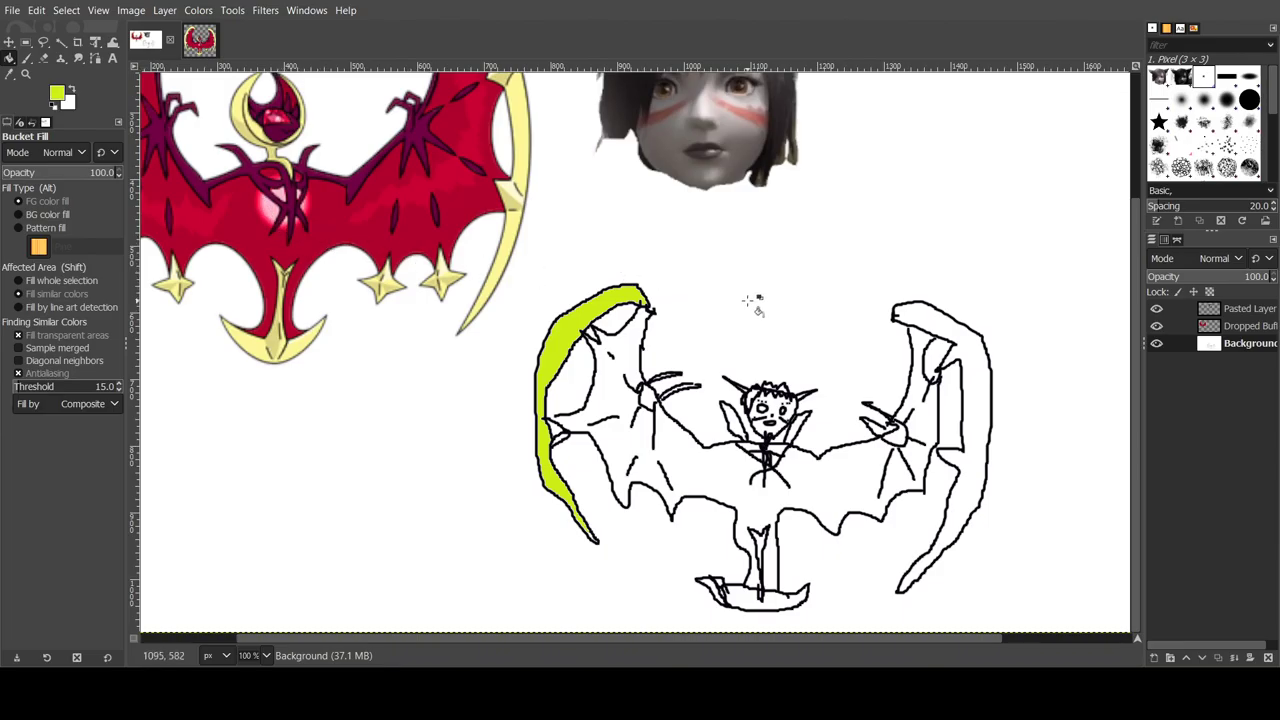
{"action": "left_click", "coordinate": [980, 375]}
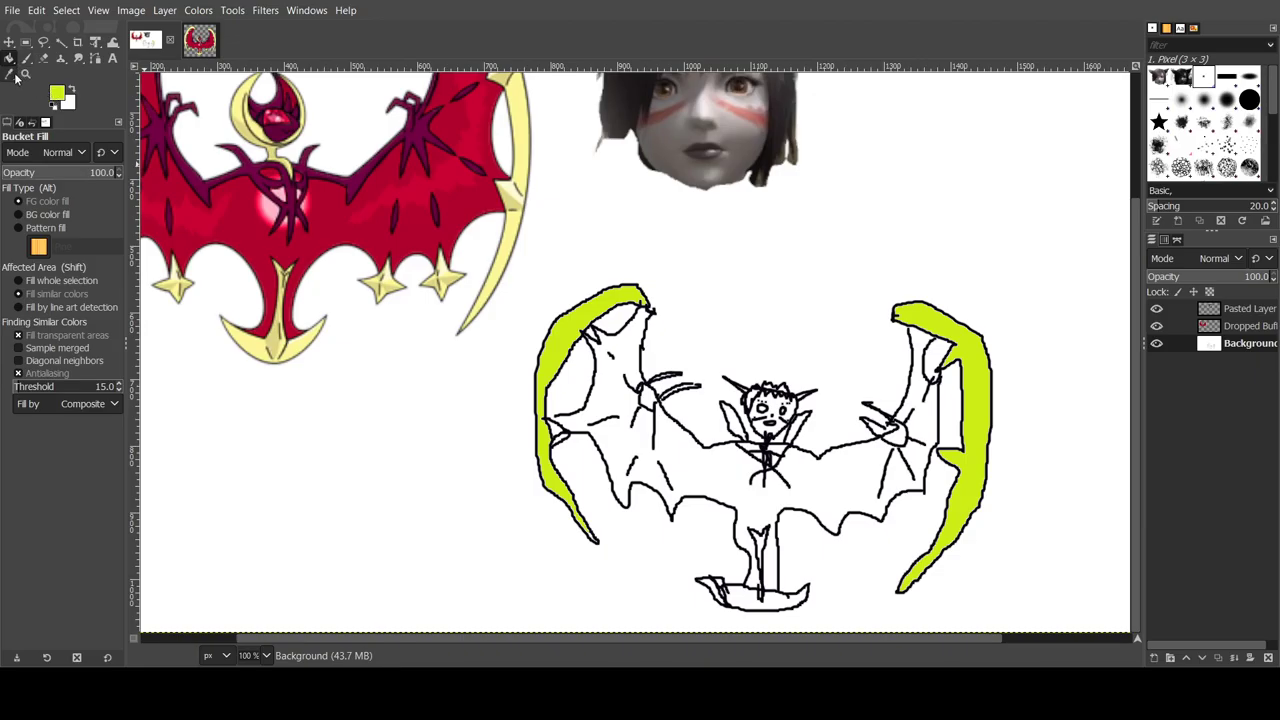
Step: Sample the crimson from the Lunala reference layer and fill the sketch's wings, body and tail with it on the Background layer
{"action": "left_click", "coordinate": [9, 74]}
{"action": "left_click", "coordinate": [1250, 325]}
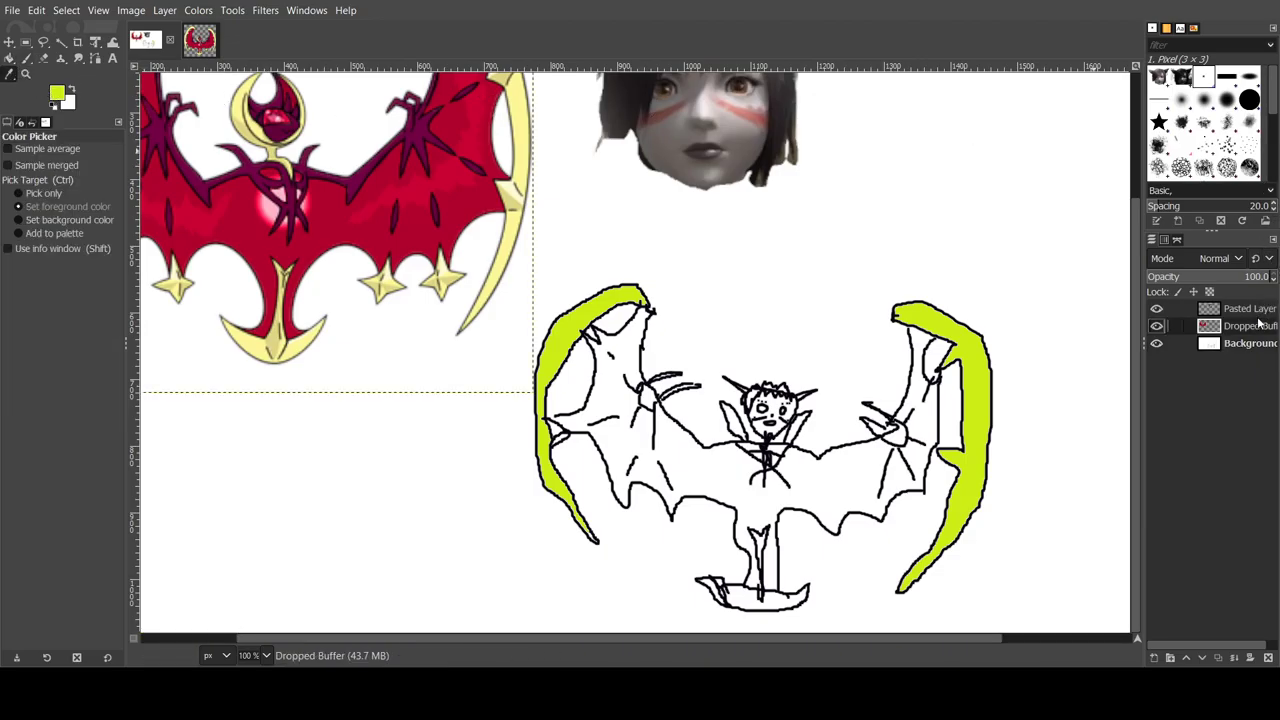
{"action": "left_click", "coordinate": [238, 228]}
{"action": "left_click", "coordinate": [1236, 352]}
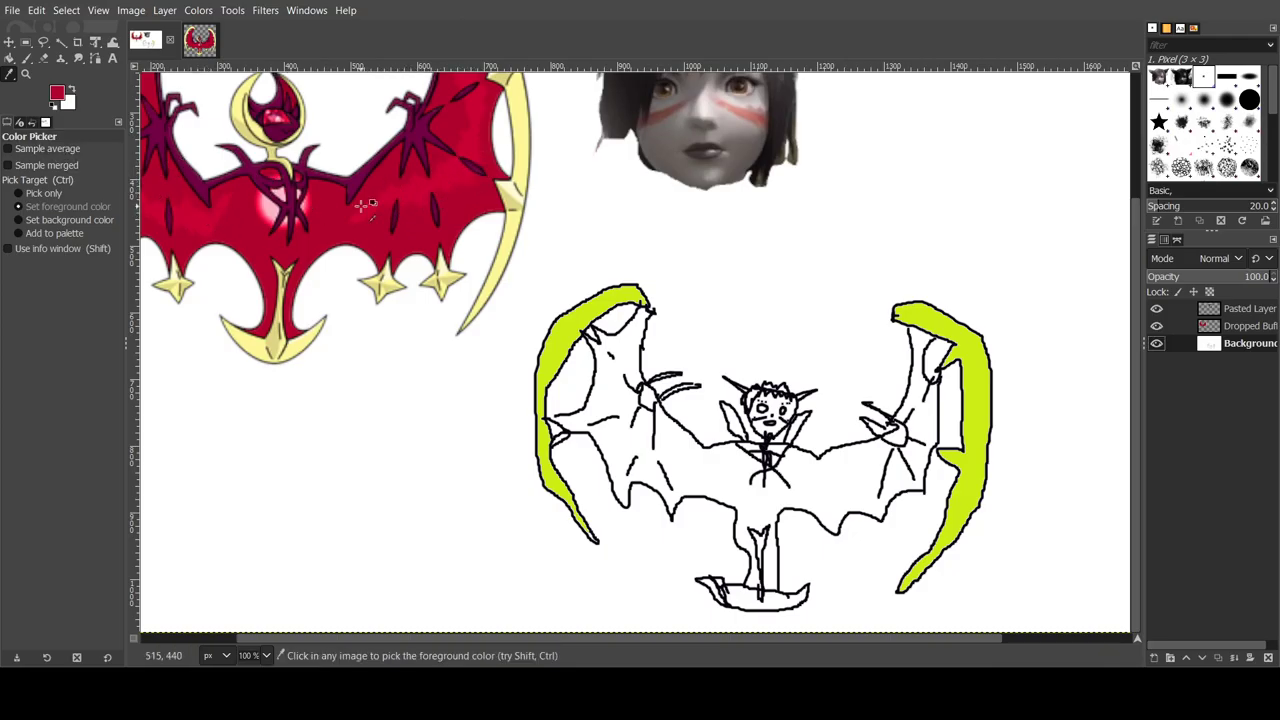
{"action": "key", "text": "shift+b"}
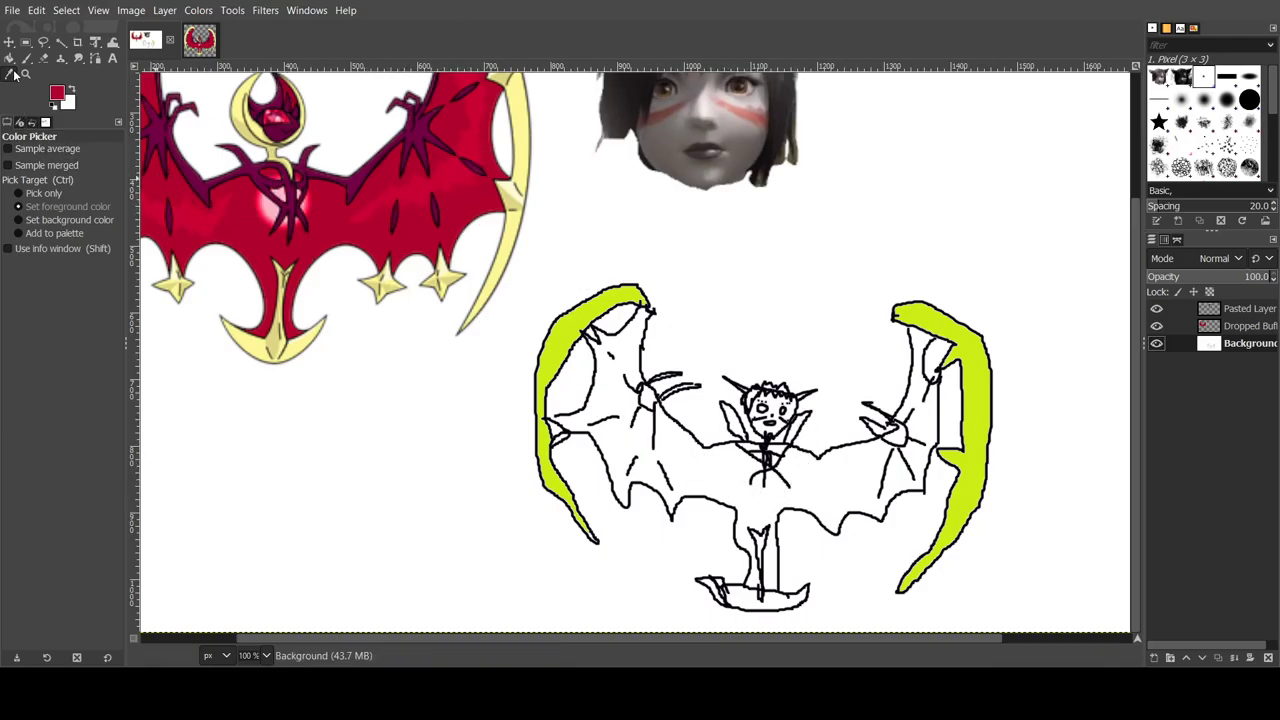
{"action": "left_click", "coordinate": [668, 450]}
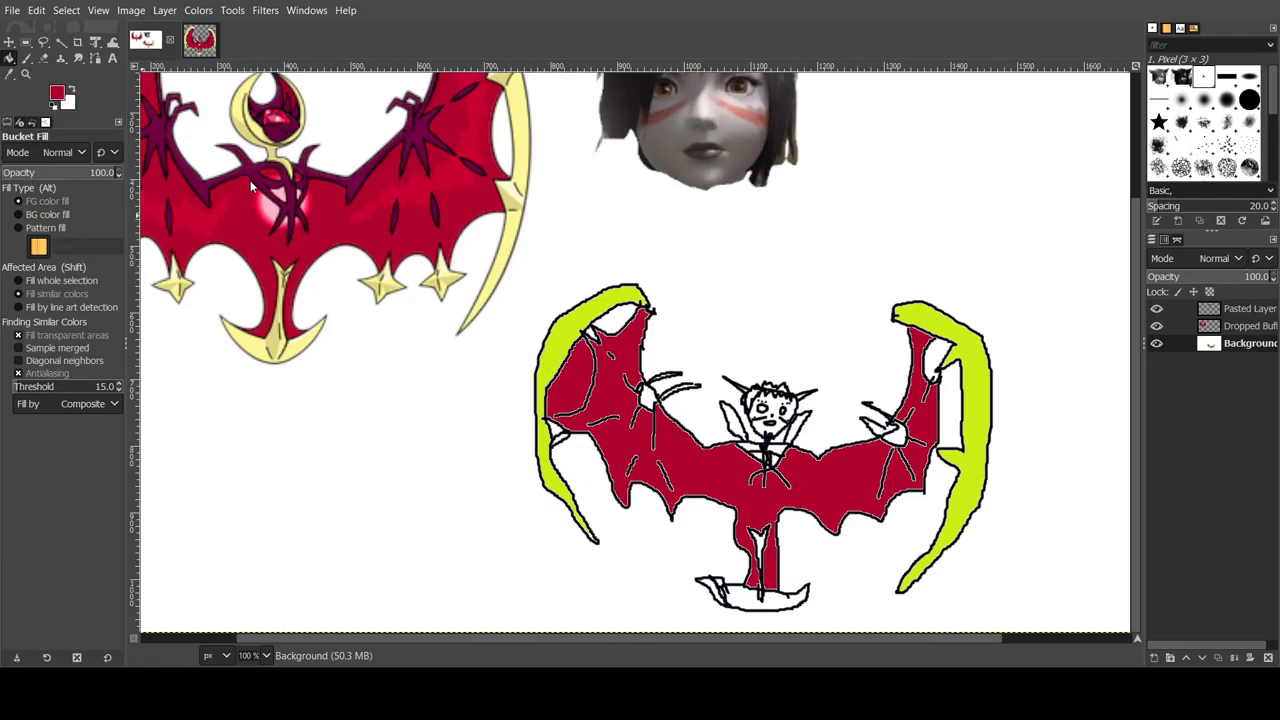
Step: Fill both wing wrists and the tail's forked ridge with black, and the crescent at the tail's end with lime green
{"action": "key", "text": "d"}
{"action": "left_click", "coordinate": [650, 398]}
{"action": "left_click", "coordinate": [896, 435]}
{"action": "left_click", "coordinate": [759, 550]}
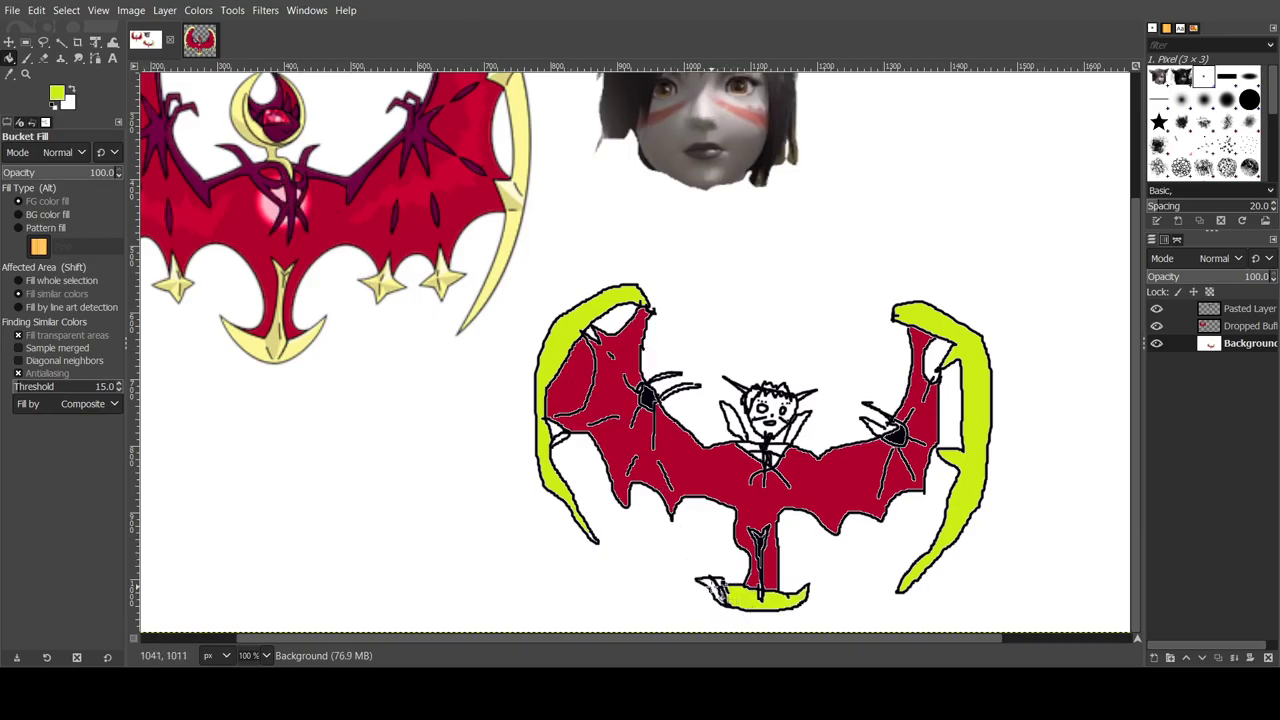
{"action": "left_click", "coordinate": [712, 588]}
{"action": "left_click", "coordinate": [716, 585]}
Step: Fill the collar and the two spikes beside the small head with black
{"action": "key", "text": "d"}
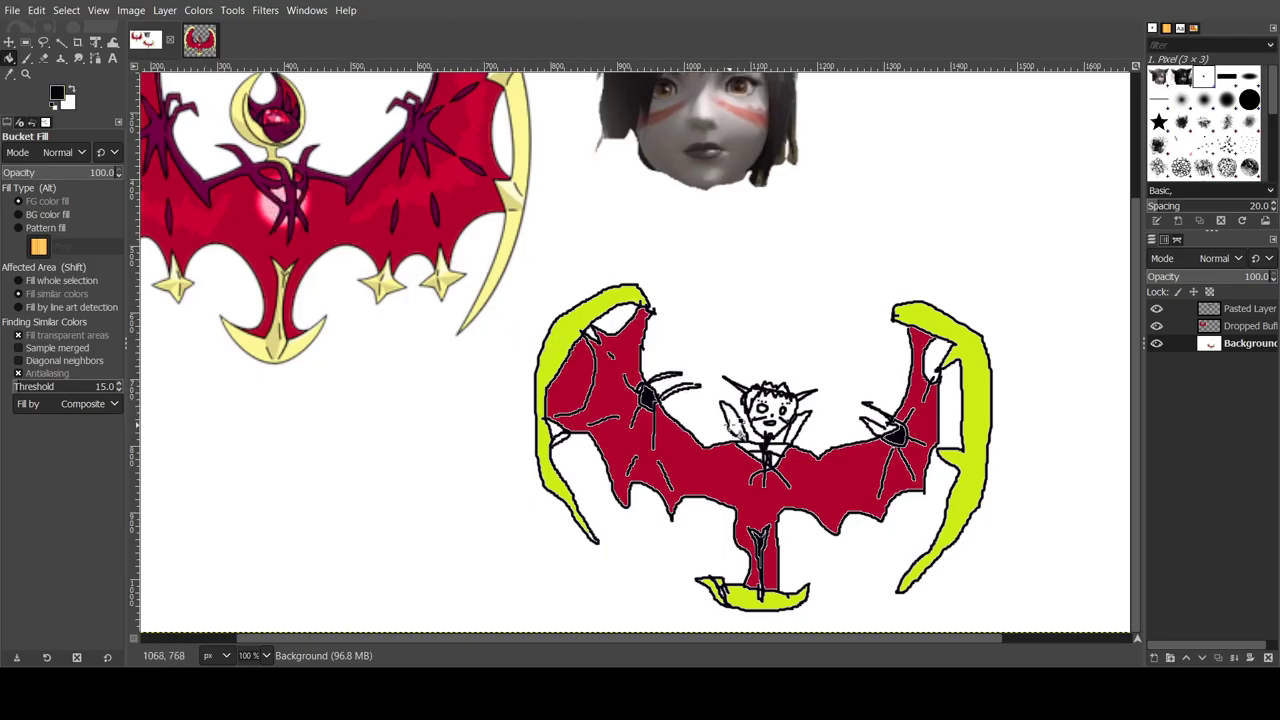
{"action": "left_click", "coordinate": [741, 420]}
{"action": "left_click", "coordinate": [798, 426]}
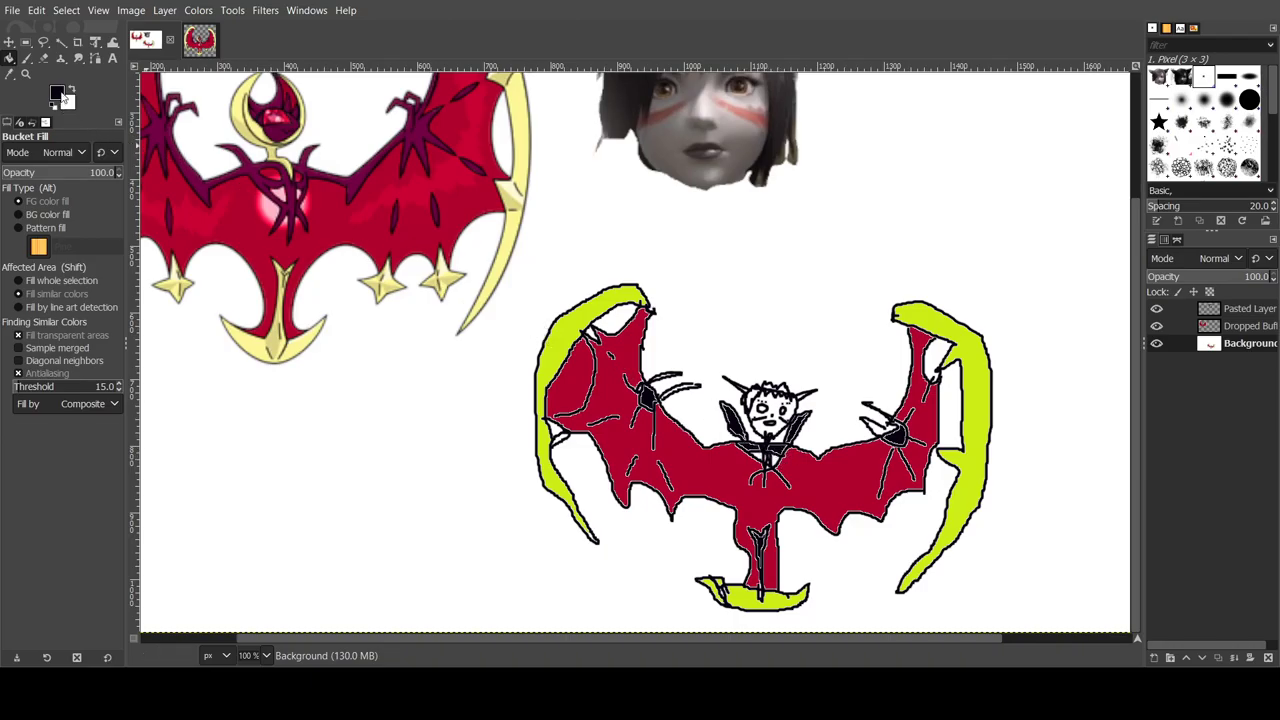
Step: Fill the small triangle on the chest with red and the face with a light peach skin tone
{"action": "left_click", "coordinate": [290, 218], "text": "ctrl"}
{"action": "left_click", "coordinate": [770, 454]}
{"action": "left_click", "coordinate": [273, 238], "text": "ctrl"}
{"action": "left_click", "coordinate": [781, 410]}
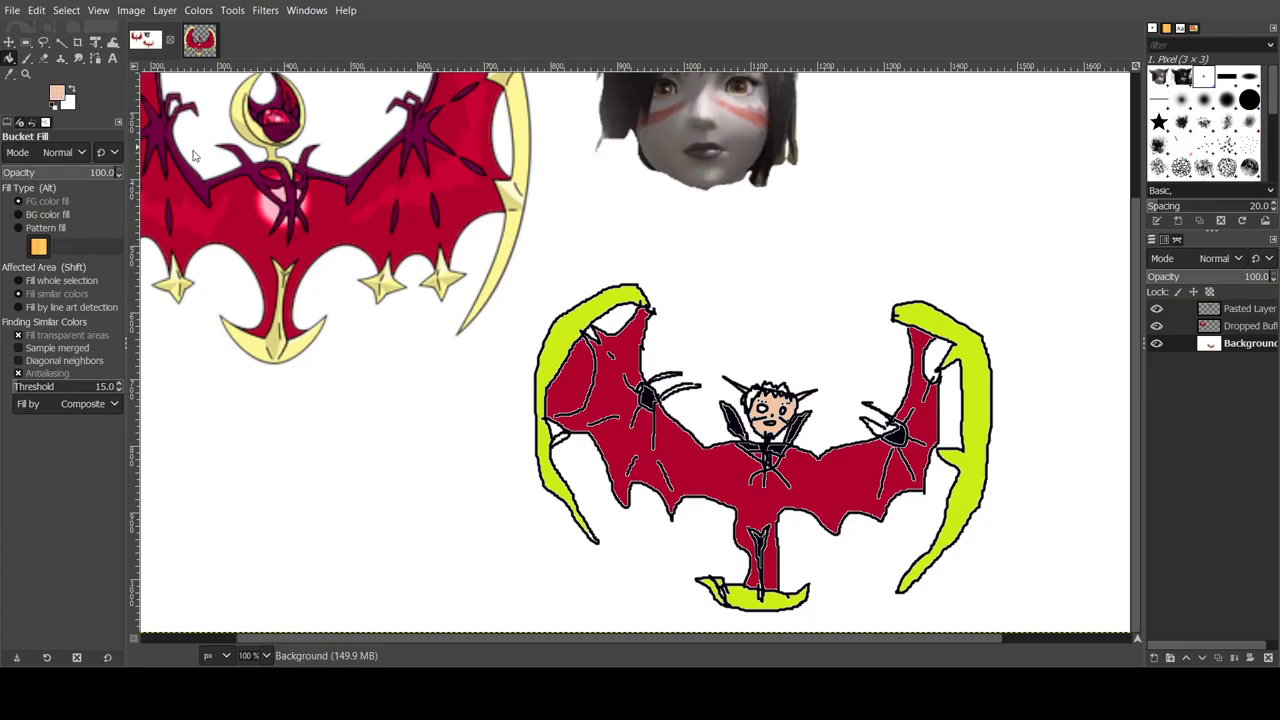
Step: Set the foreground colour to dark brown and fill the hair lock at the side of the small face
{"action": "left_click", "coordinate": [268, 233], "text": "ctrl"}
{"action": "left_click", "coordinate": [761, 388]}
{"action": "left_click", "coordinate": [790, 385]}
{"action": "left_click", "coordinate": [787, 378]}
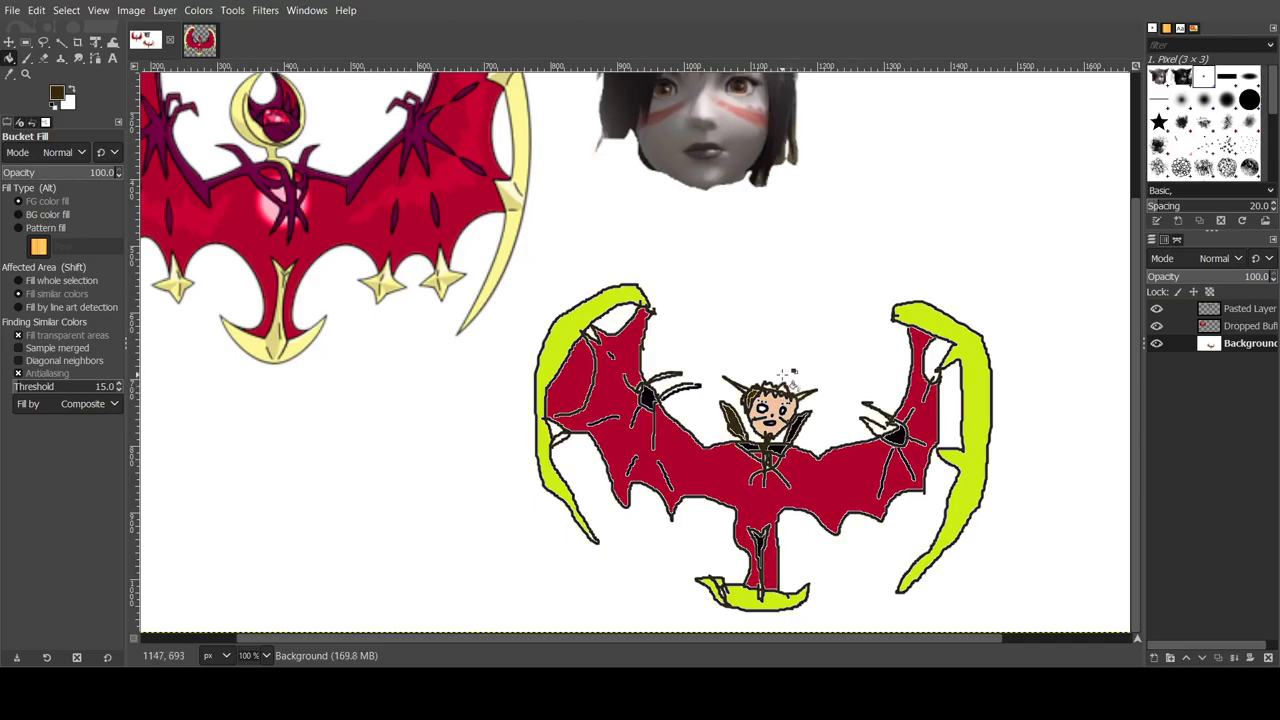
{"action": "left_click", "coordinate": [787, 377]}
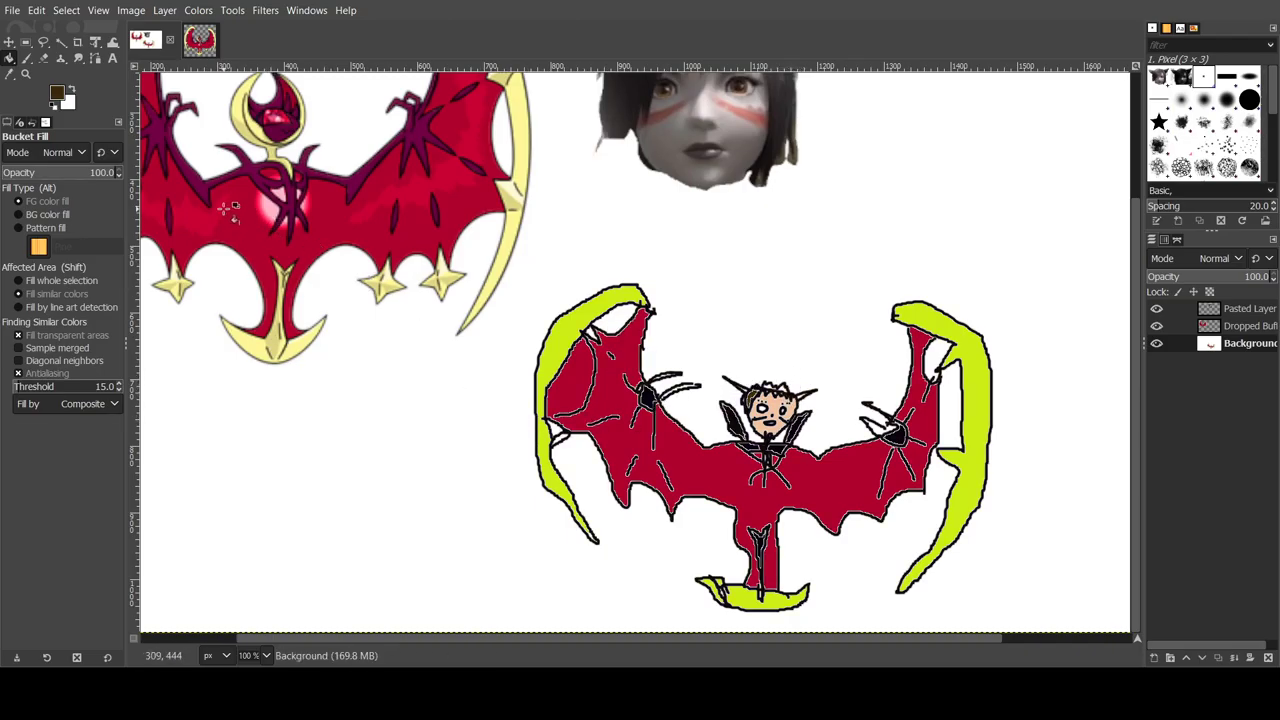
Step: Fill the hair tufts on top of the small head and its pointed ears with the dark brown
{"action": "left_click", "coordinate": [26, 73]}
{"action": "left_click", "coordinate": [760, 402]}
{"action": "left_click", "coordinate": [760, 402]}
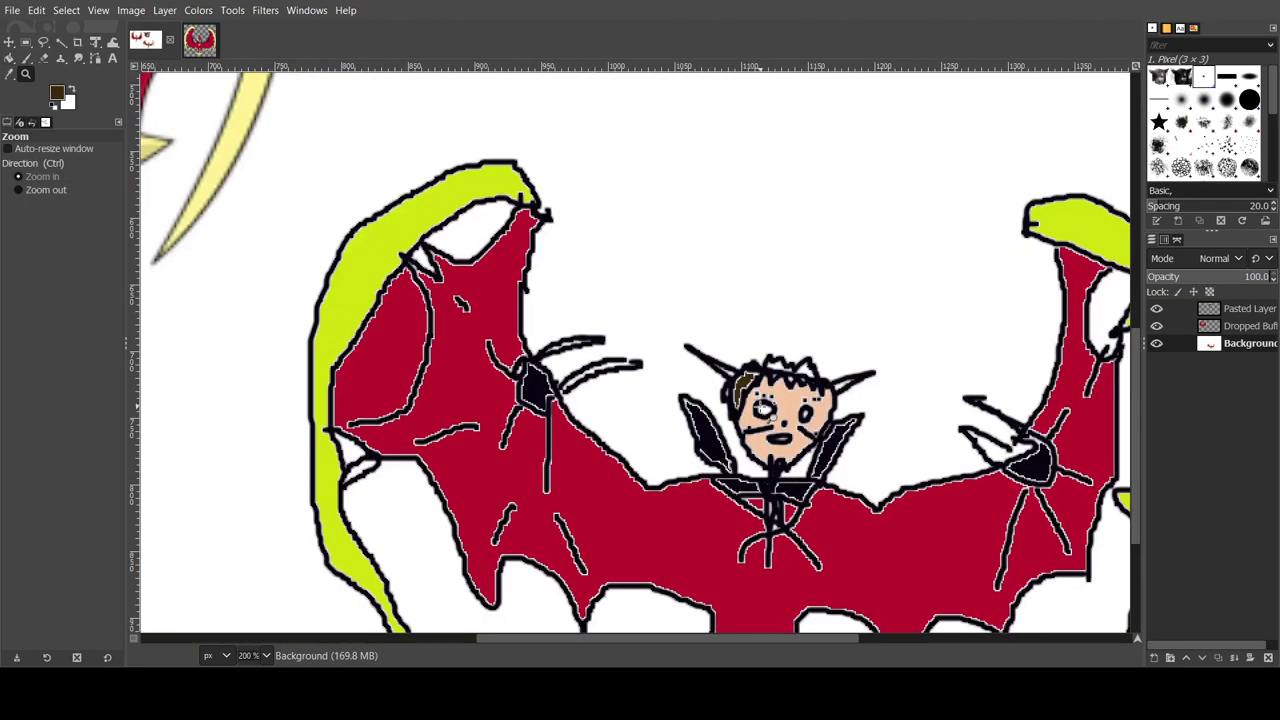
{"action": "left_click", "coordinate": [760, 402]}
{"action": "left_click", "coordinate": [9, 58]}
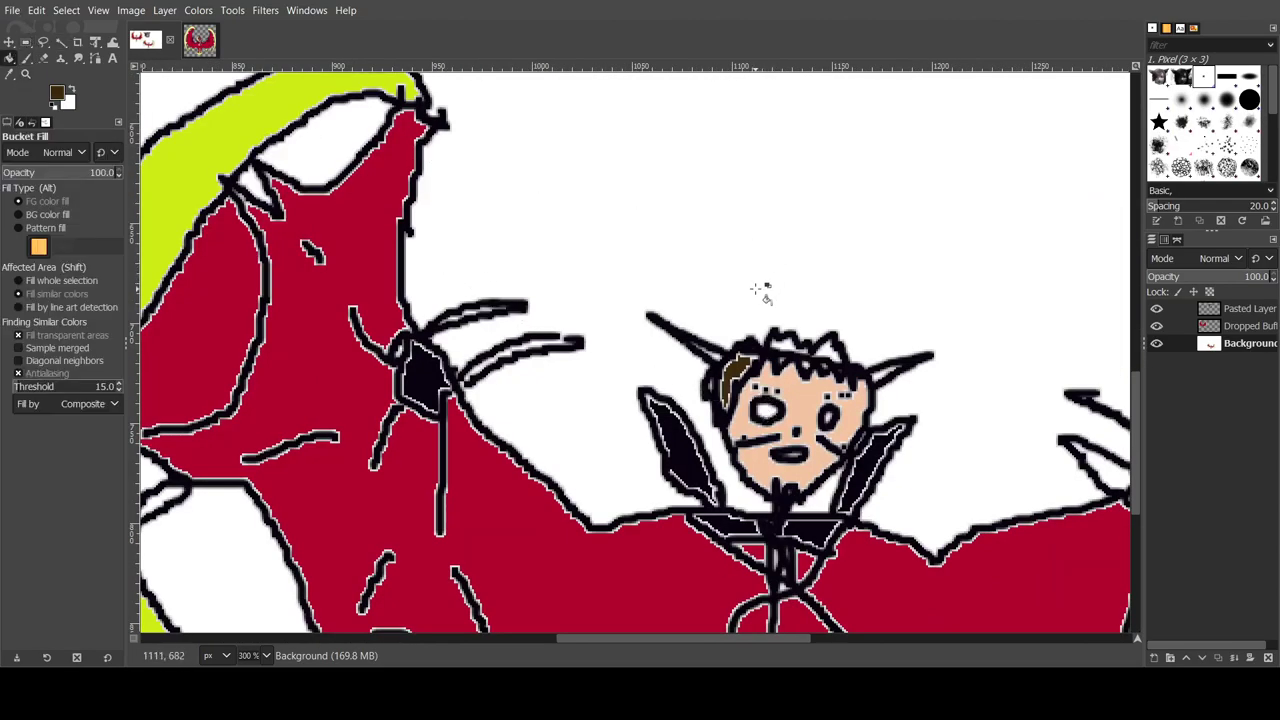
{"action": "left_click", "coordinate": [784, 346]}
{"action": "left_click", "coordinate": [832, 350]}
{"action": "left_click", "coordinate": [890, 370]}
{"action": "left_click", "coordinate": [880, 375]}
{"action": "left_click", "coordinate": [716, 352]}
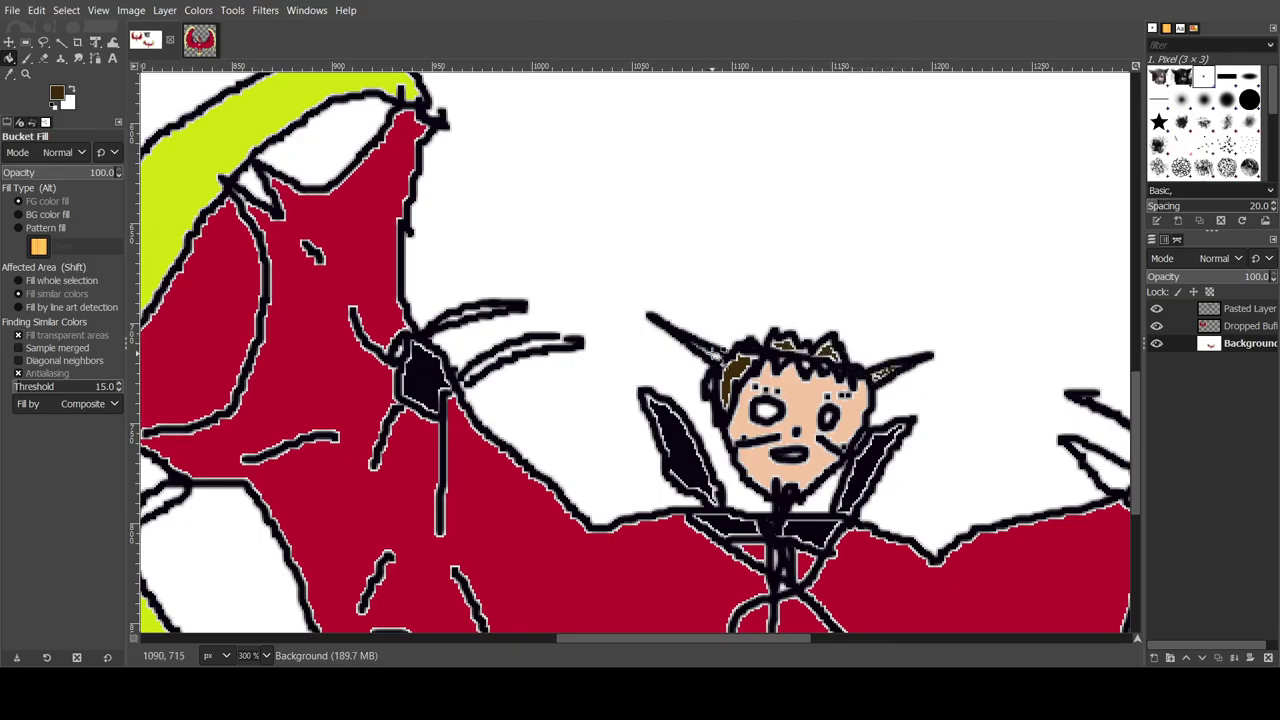
Step: Remove the cat-eared head picture from the Pasted Layer
{"action": "left_click", "coordinate": [26, 74]}
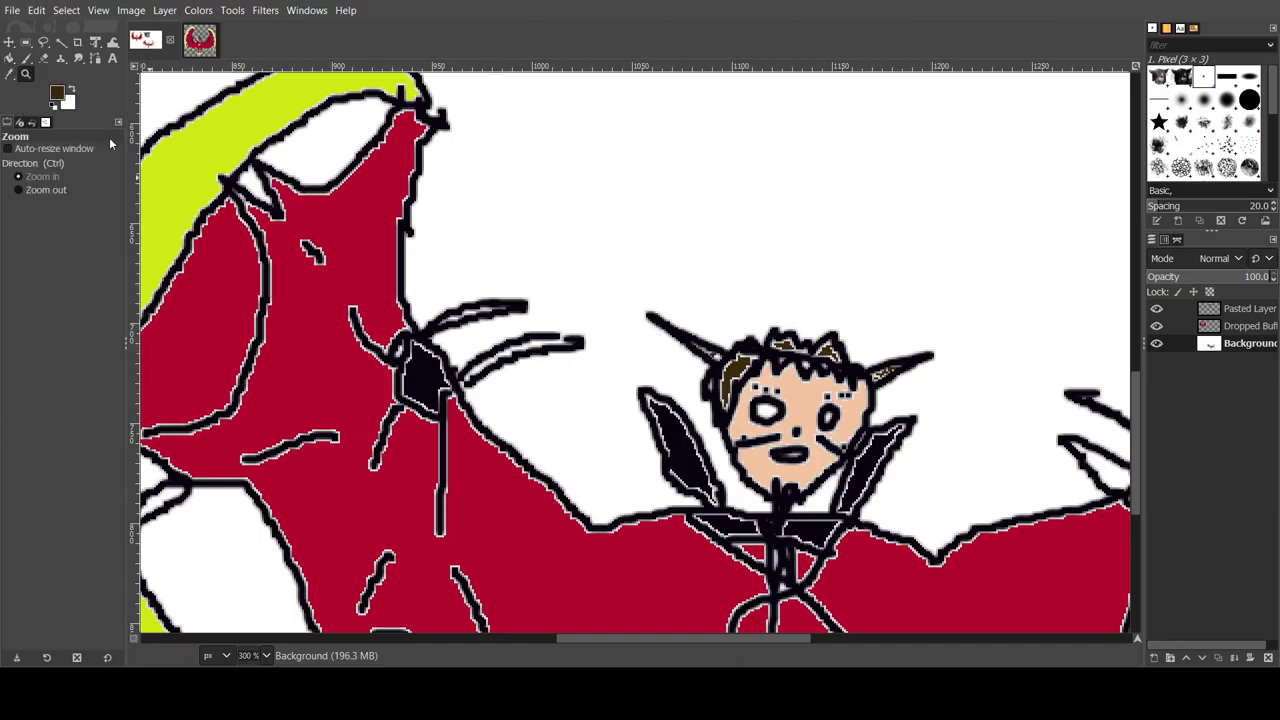
{"action": "left_click", "coordinate": [56, 194]}
{"action": "left_click", "coordinate": [727, 402]}
{"action": "left_click", "coordinate": [727, 402]}
{"action": "left_click", "coordinate": [727, 402]}
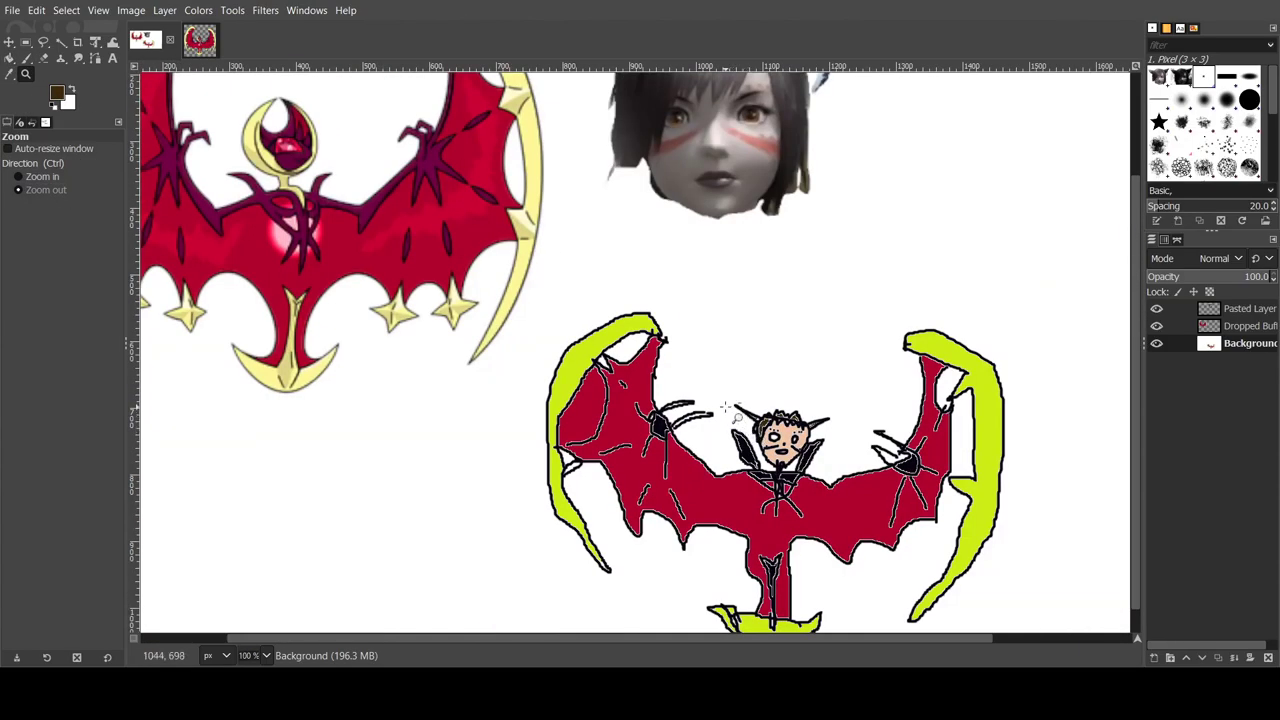
{"action": "left_click", "coordinate": [727, 402]}
{"action": "left_click", "coordinate": [727, 402]}
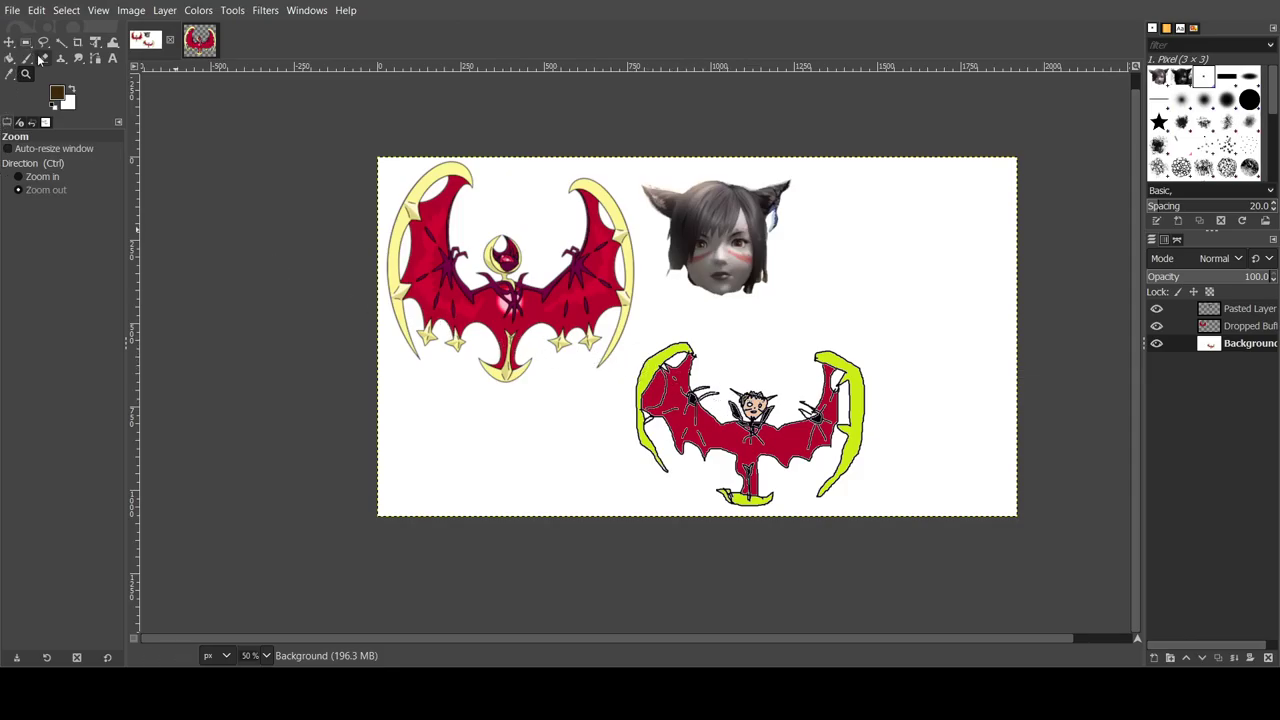
{"action": "left_click", "coordinate": [40, 176]}
{"action": "left_click", "coordinate": [729, 358]}
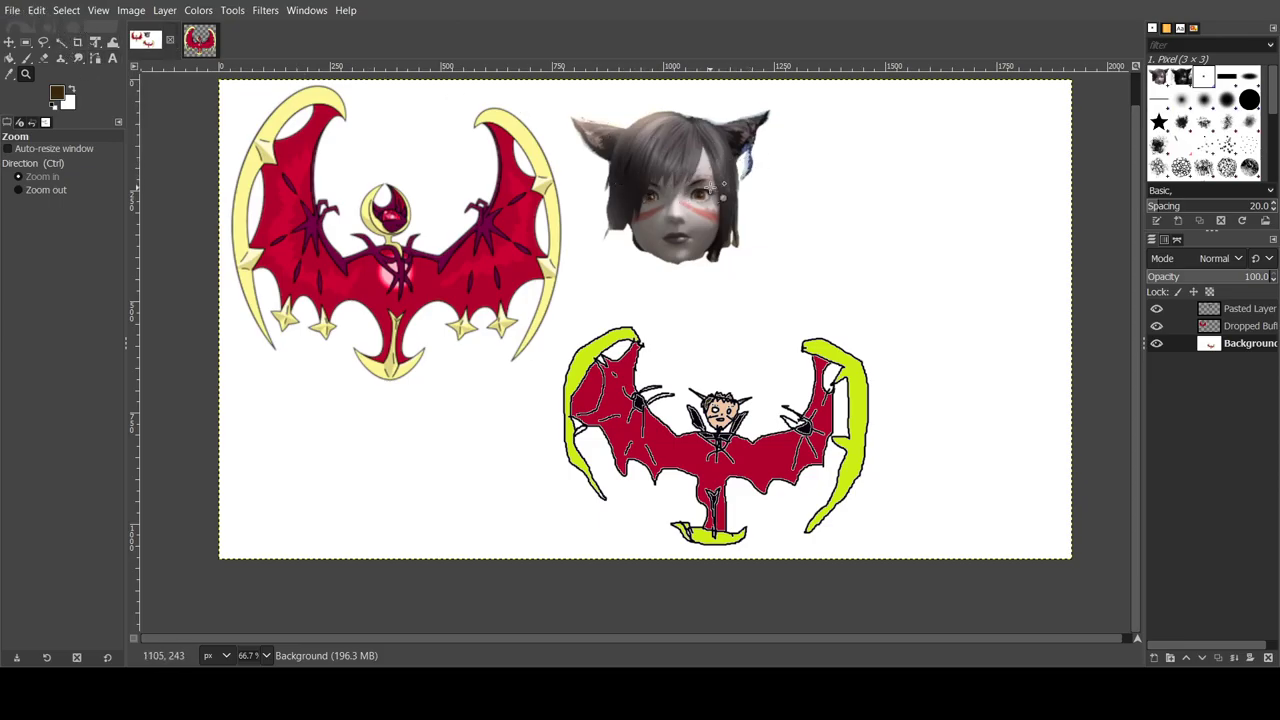
{"action": "left_click", "coordinate": [1266, 311]}
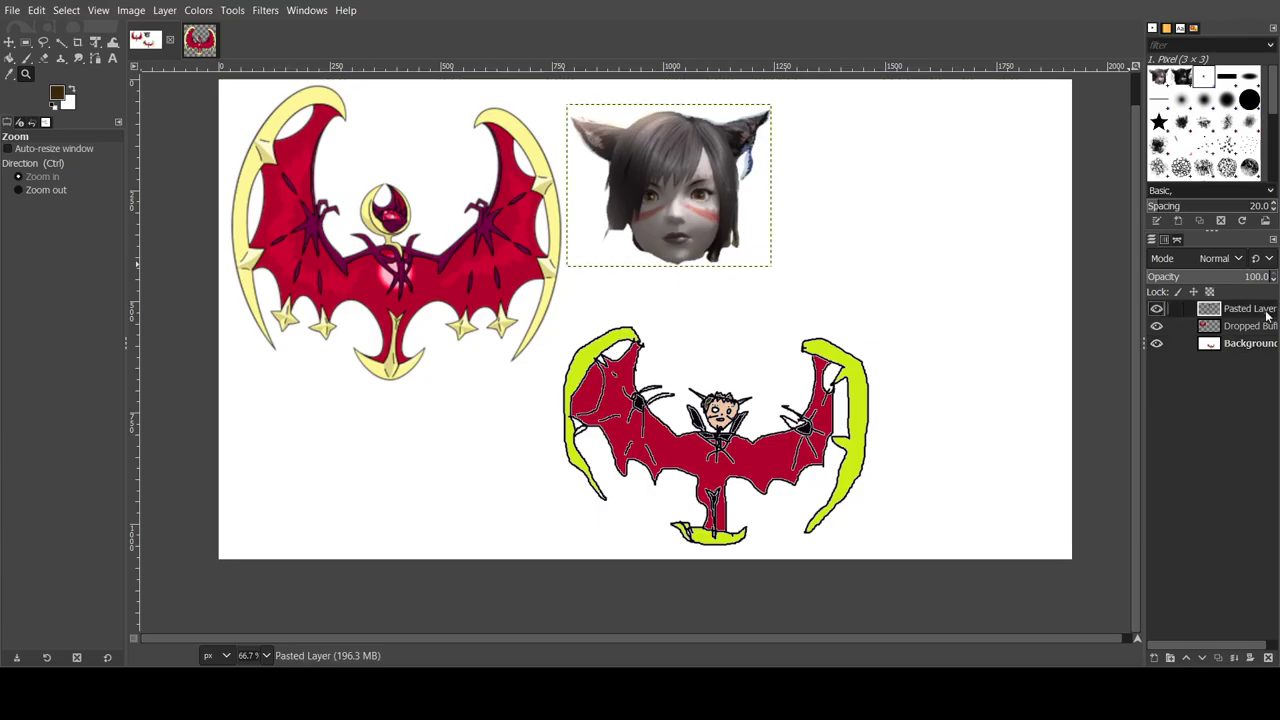
{"action": "key", "text": "Delete"}
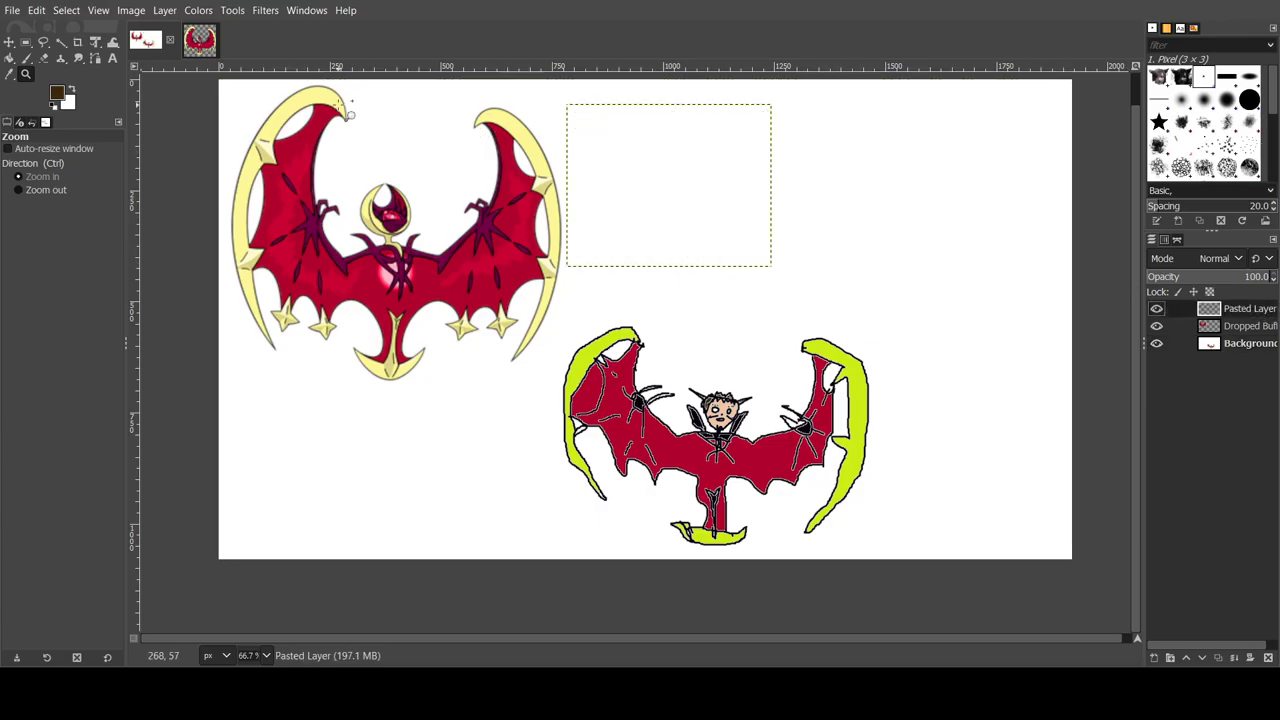
Step: Create a new blank image with a white background for the next mash-up
{"action": "left_click", "coordinate": [10, 12]}
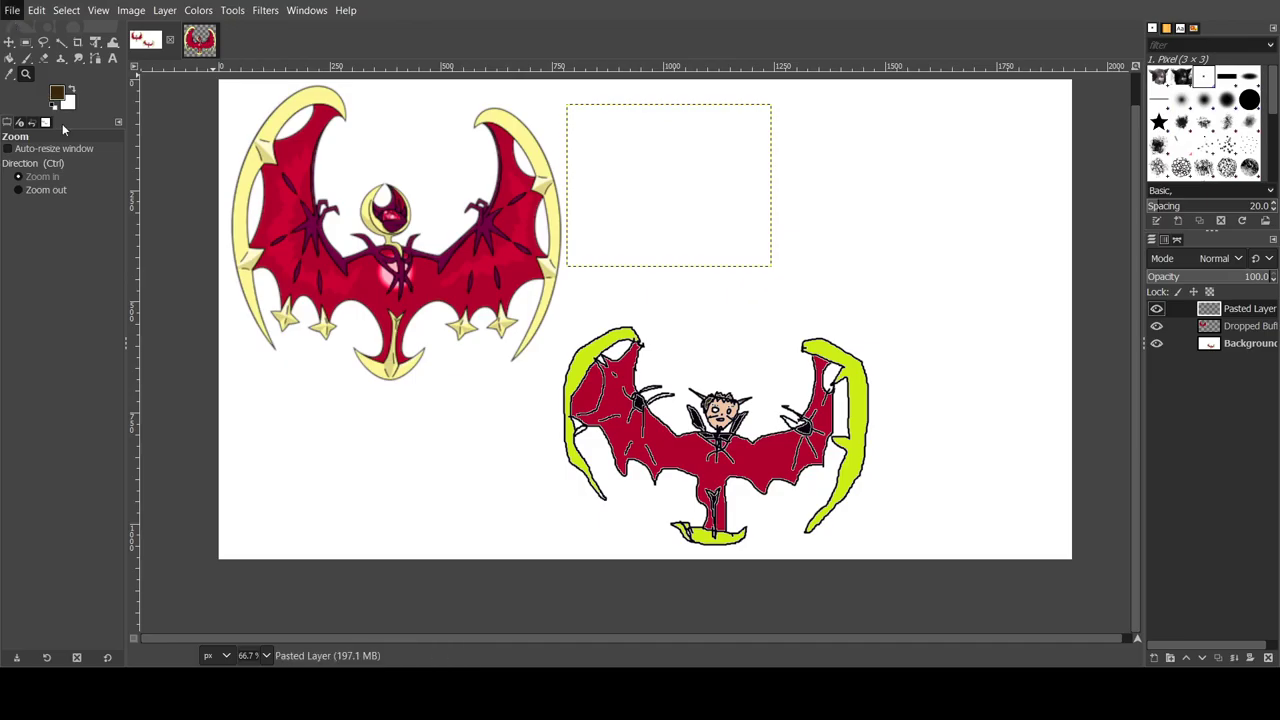
{"action": "left_click", "coordinate": [67, 262]}
{"action": "key", "text": "ctrl+e"}
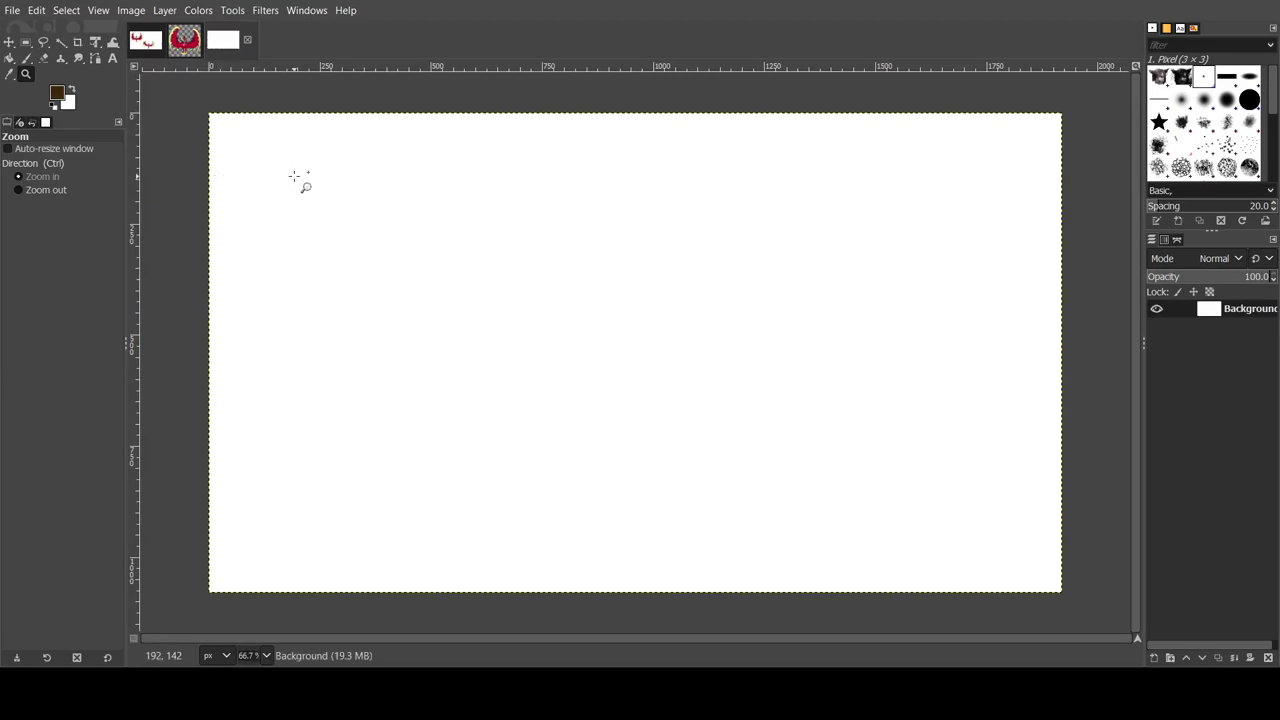
Step: Paste the cat-eared head, resize it, place it at the canvas's upper middle, and turn the floating selection into a layer
{"action": "key", "text": "ctrl+v"}
{"action": "key", "text": "shift+t"}
{"action": "left_click", "coordinate": [634, 352]}
{"action": "left_click_drag", "start_coordinate": [582, 312], "coordinate": [429, 194]}
{"action": "left_click_drag", "start_coordinate": [609, 267], "coordinate": [805, 203]}
{"action": "left_click", "coordinate": [1089, 170]}
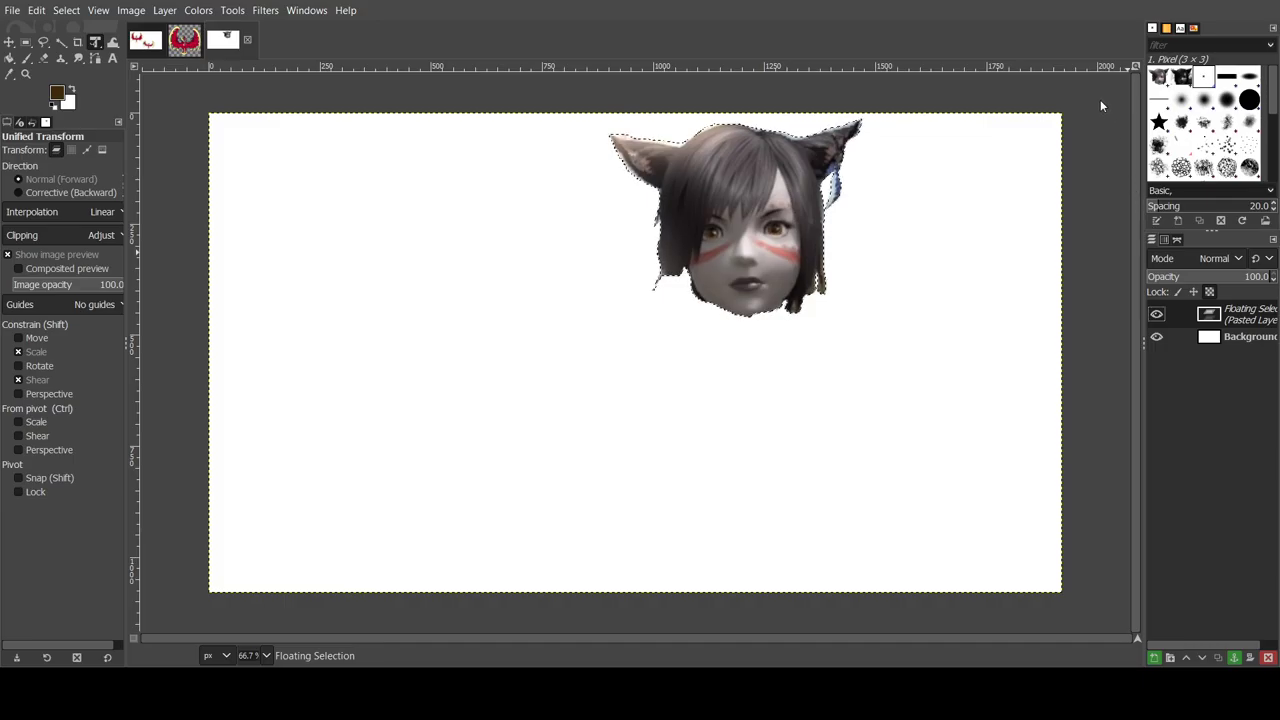
{"action": "key", "text": "shift+ctrl+n"}
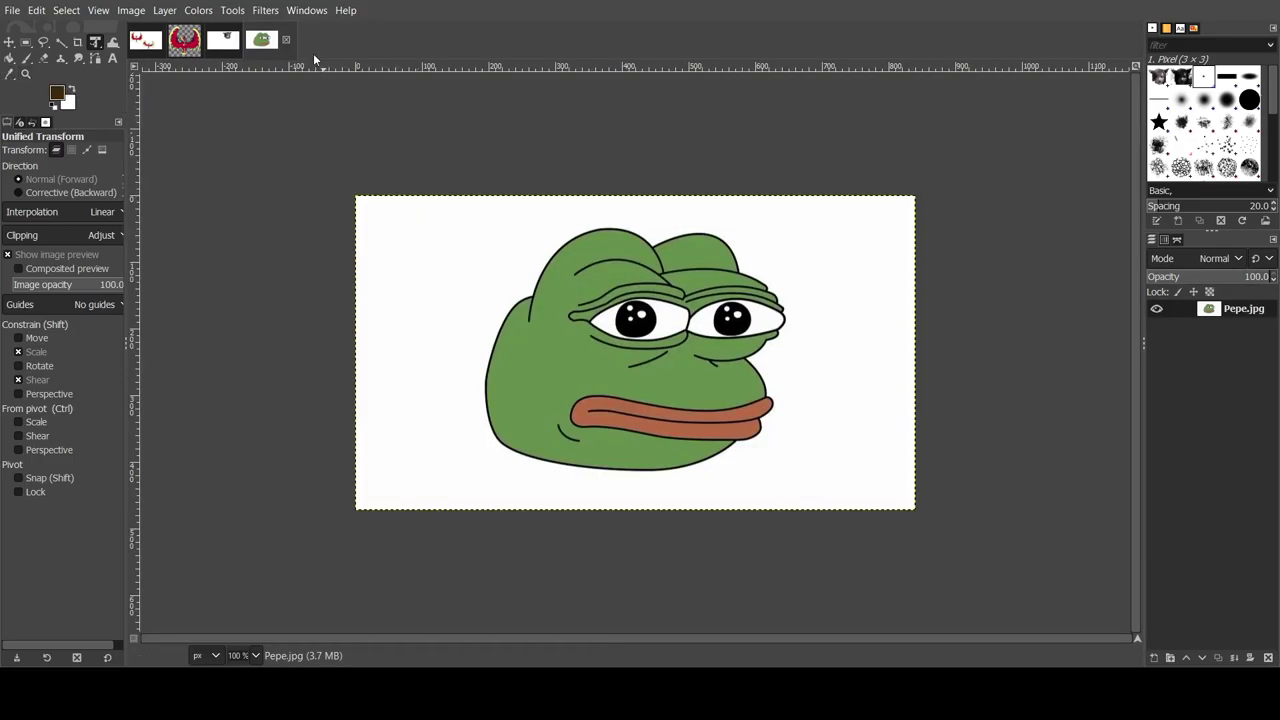
Step: Add the Pepe.jpg picture to the new image as a layer and move it to the canvas's upper-left corner
{"action": "key", "text": "ctrl+shift+Tab"}
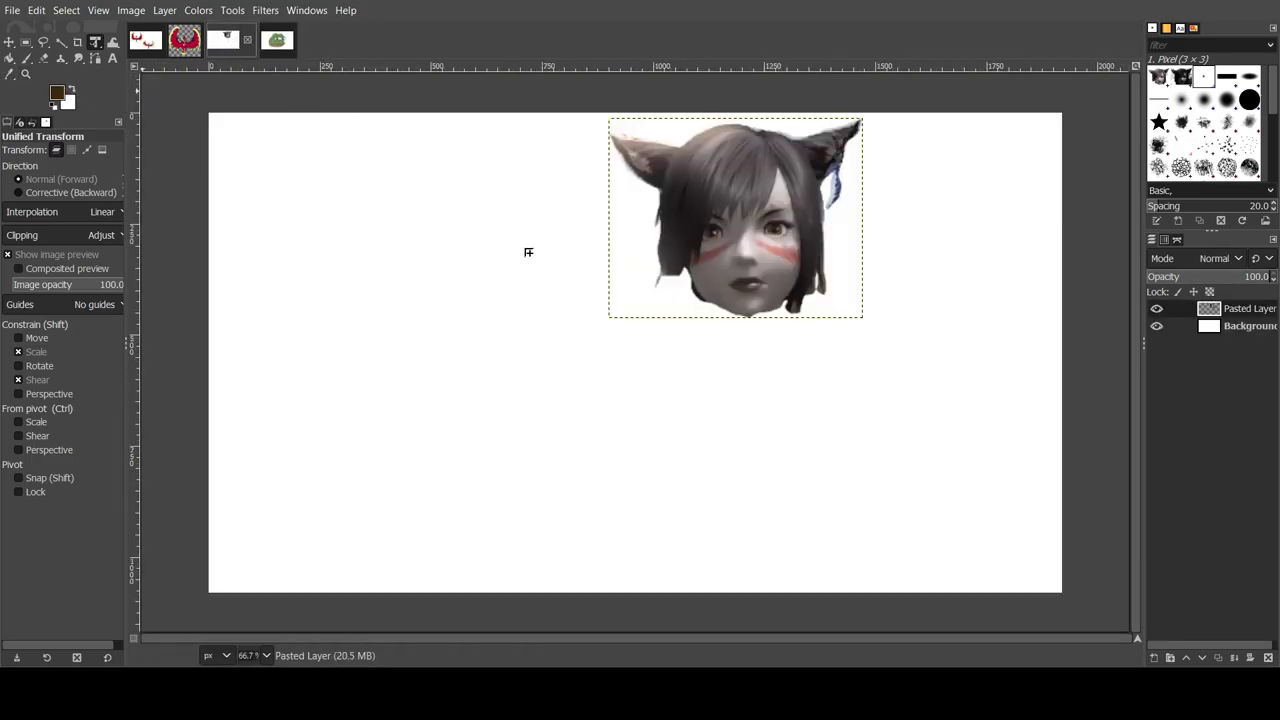
{"action": "key", "text": "ctrl+v"}
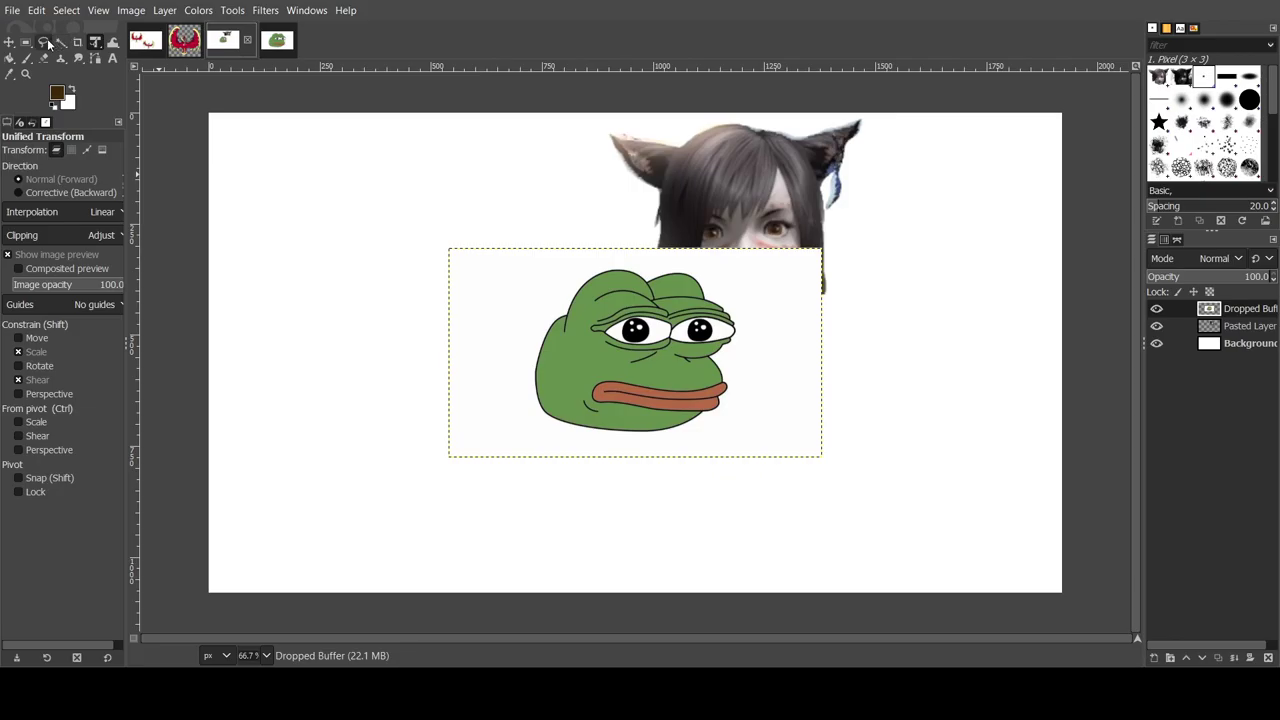
{"action": "left_click", "coordinate": [9, 42]}
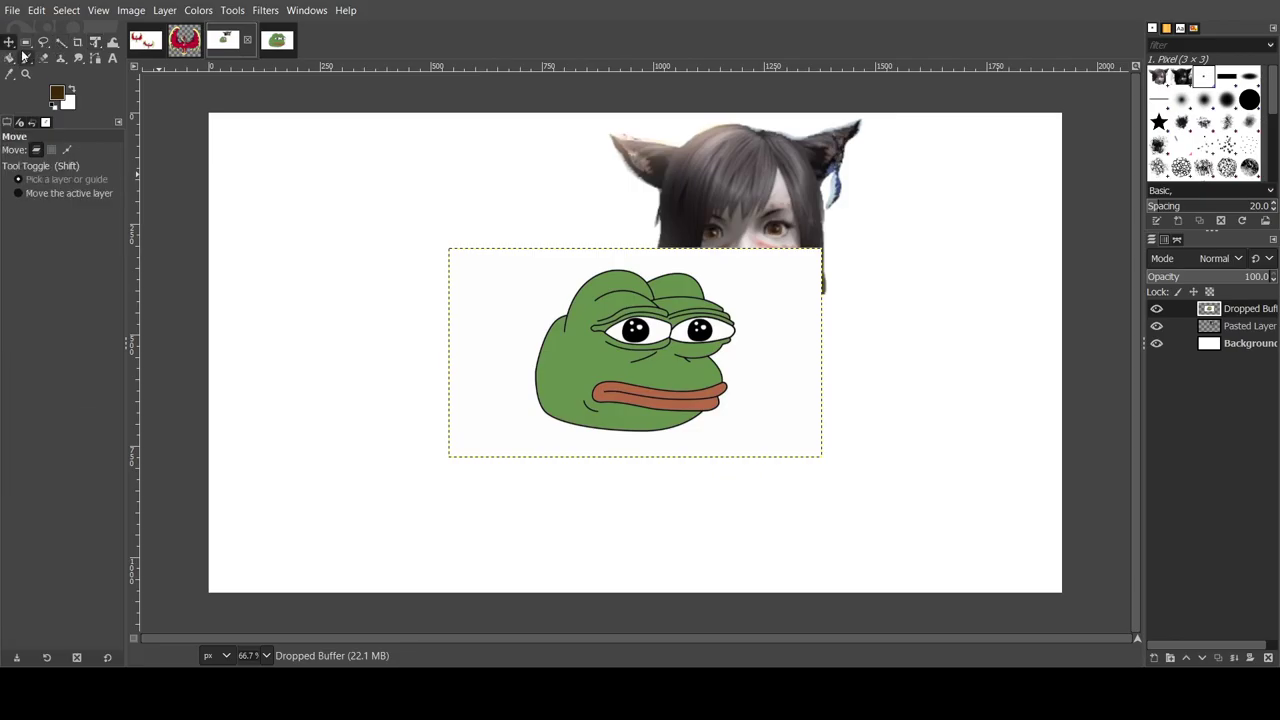
{"action": "left_click_drag", "start_coordinate": [642, 381], "coordinate": [383, 241]}
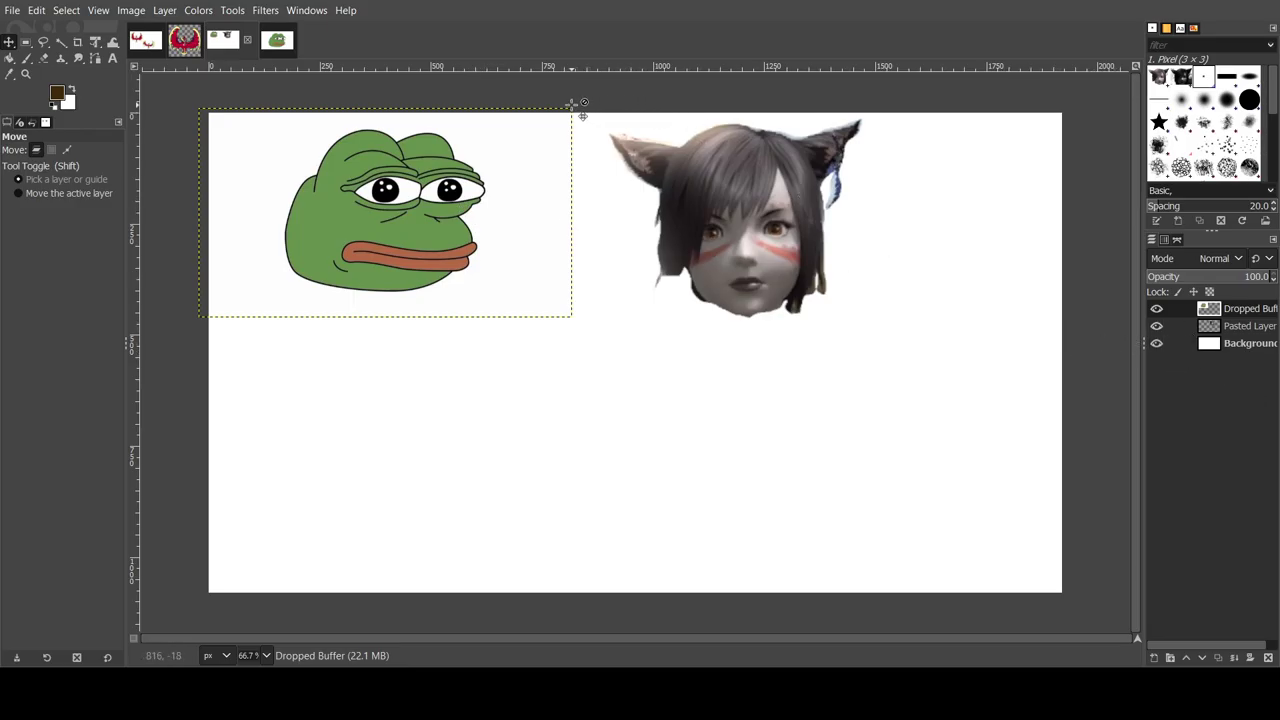
Step: Sketch the frog's jaw, lips, mouth crease and two head bumps in black with the Paintbrush on the Background layer
{"action": "left_click", "coordinate": [1200, 344]}
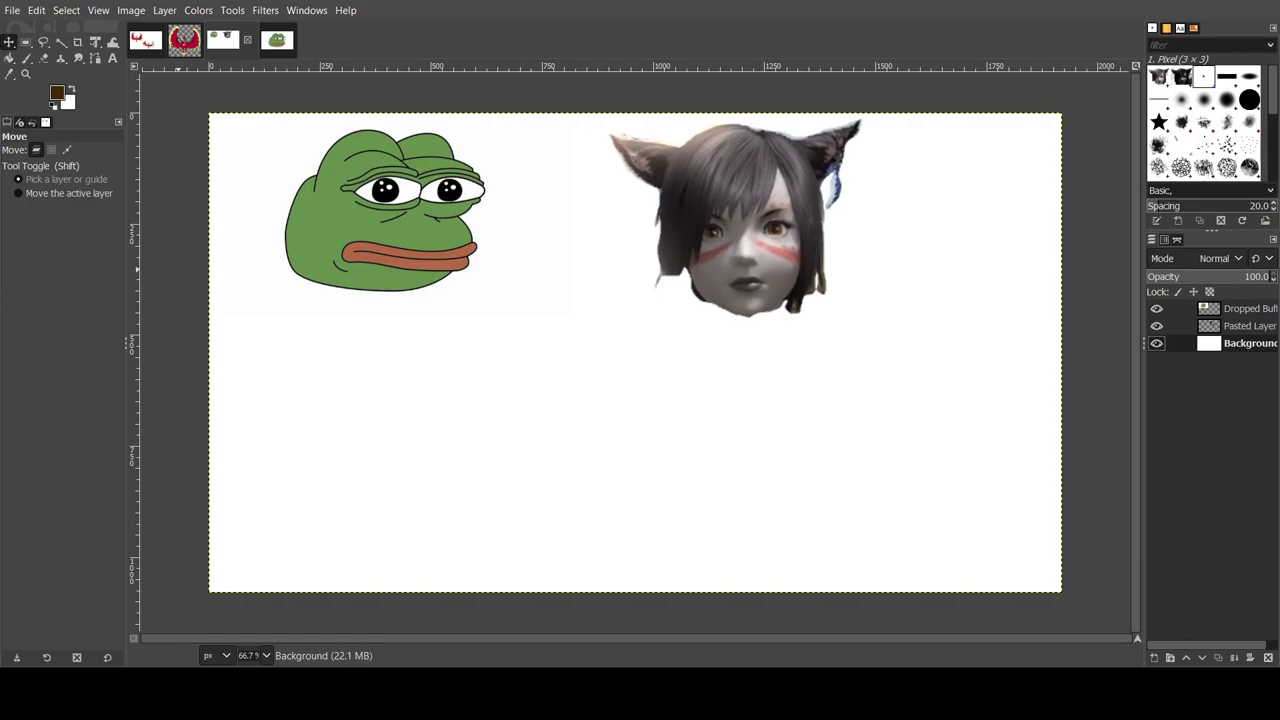
{"action": "left_click", "coordinate": [26, 58]}
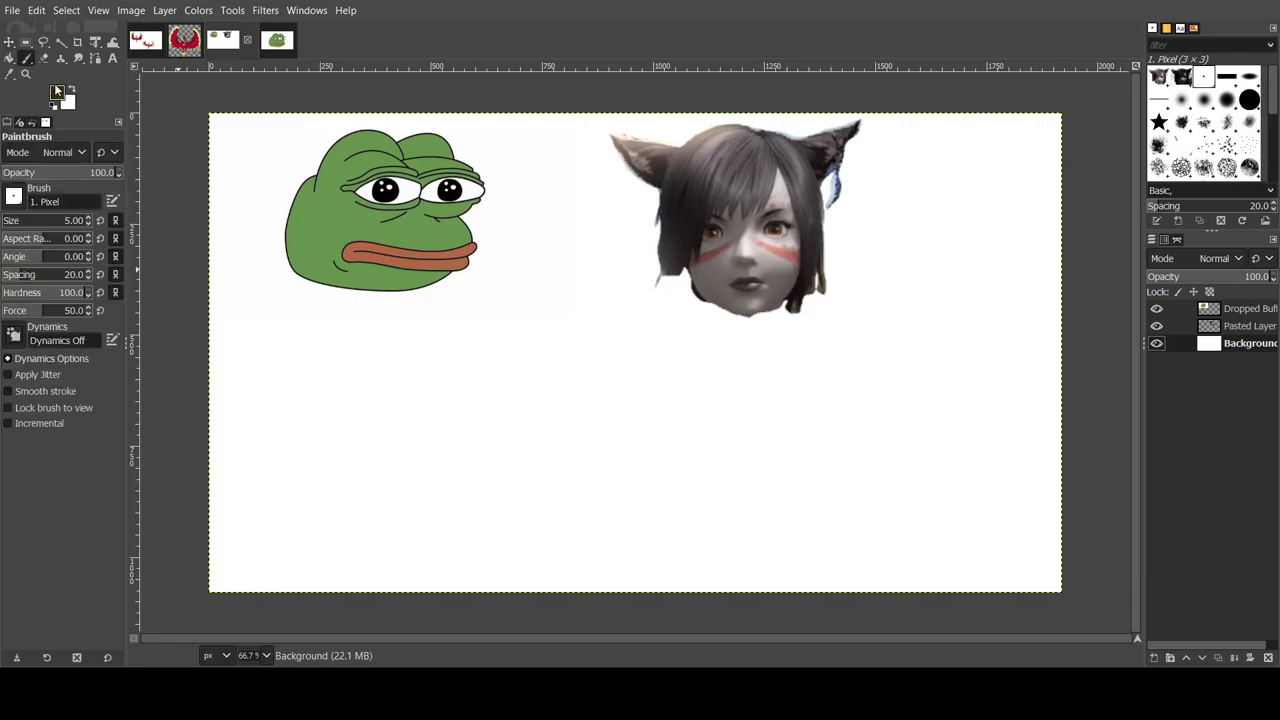
{"action": "key", "text": "d"}
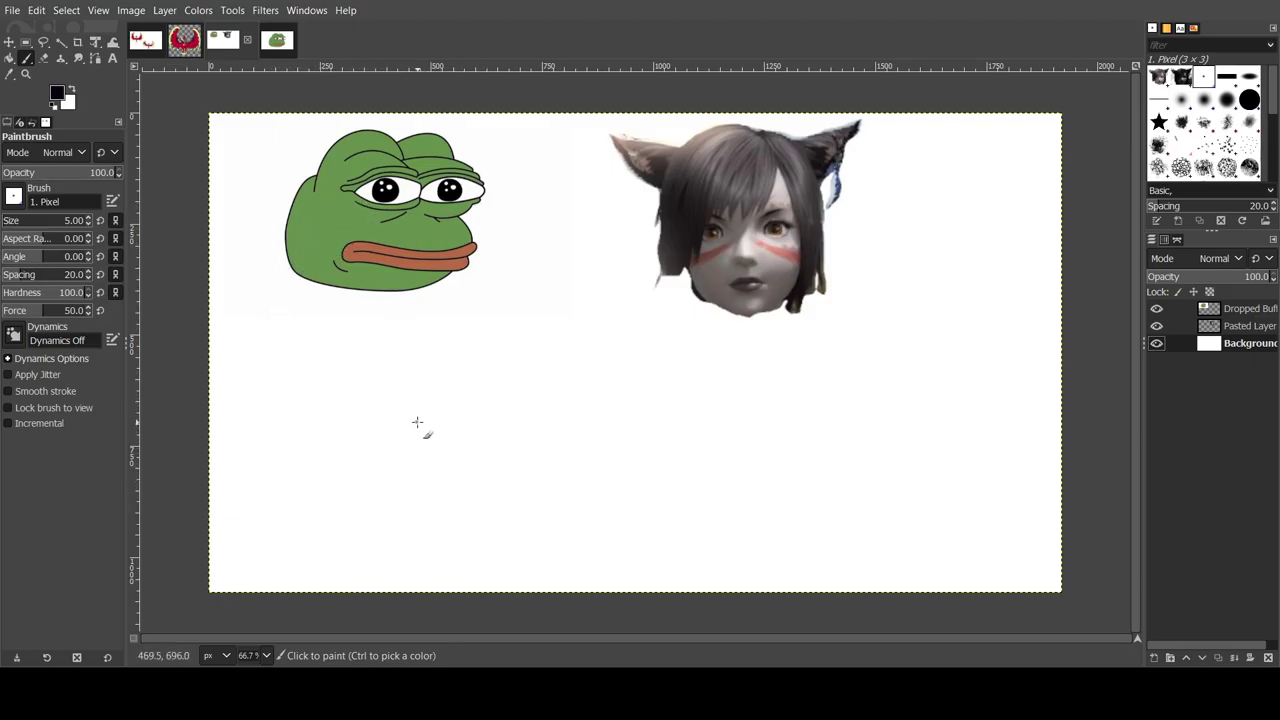
{"action": "mouse_move", "coordinate": [423, 421]}
{"action": "left_mouse_down"}
{"action": "mouse_move", "coordinate": [416, 477]}
{"action": "mouse_move", "coordinate": [438, 493]}
{"action": "mouse_move", "coordinate": [530, 489]}
{"action": "mouse_move", "coordinate": [558, 456]}
{"action": "mouse_move", "coordinate": [493, 450]}
{"action": "left_mouse_up"}
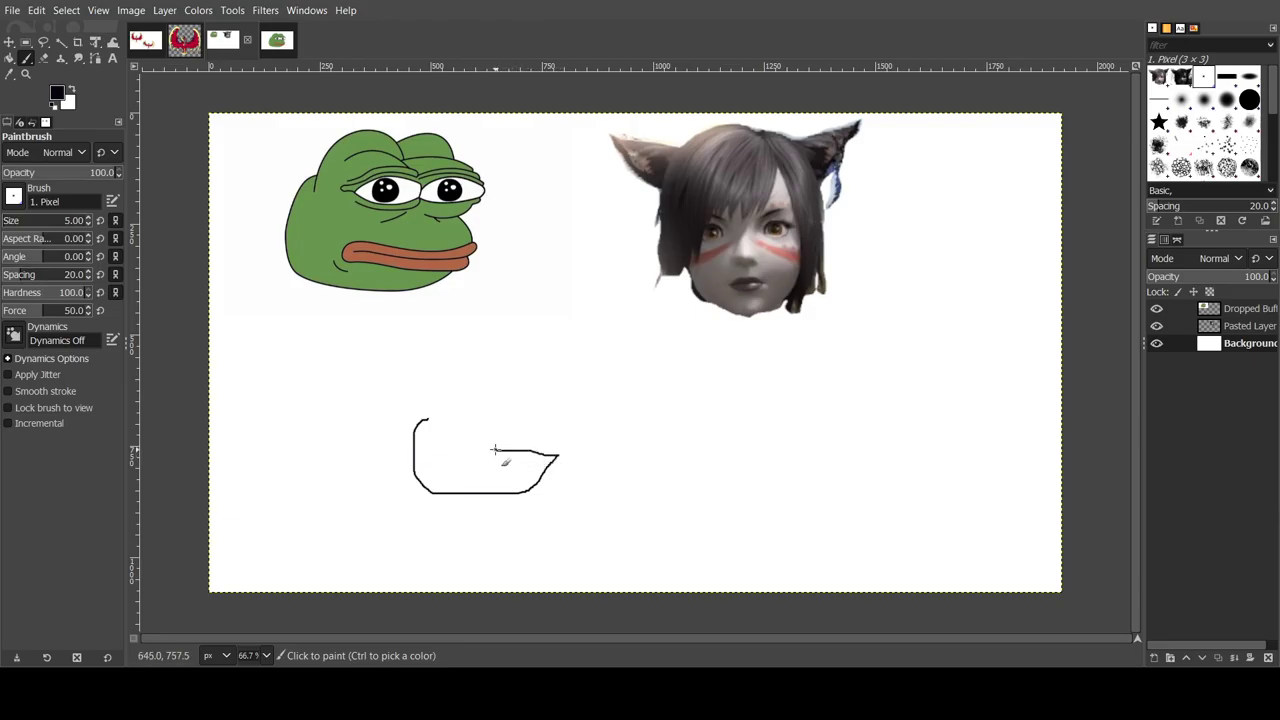
{"action": "mouse_move", "coordinate": [493, 450]}
{"action": "left_mouse_down"}
{"action": "mouse_move", "coordinate": [591, 424]}
{"action": "mouse_move", "coordinate": [574, 440]}
{"action": "mouse_move", "coordinate": [496, 439]}
{"action": "mouse_move", "coordinate": [590, 445]}
{"action": "mouse_move", "coordinate": [556, 456]}
{"action": "left_mouse_up"}
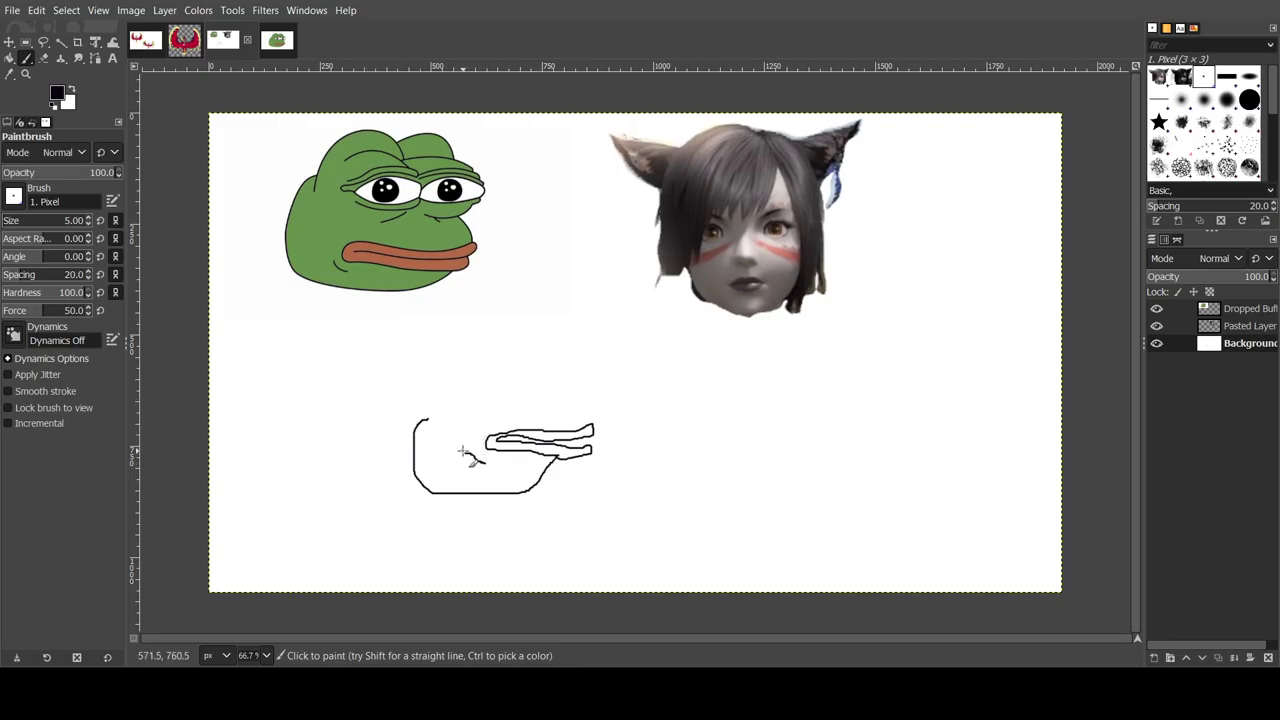
{"action": "left_click_drag", "start_coordinate": [482, 460], "coordinate": [468, 445]}
{"action": "mouse_move", "coordinate": [425, 417]}
{"action": "left_mouse_down"}
{"action": "mouse_move", "coordinate": [433, 424]}
{"action": "mouse_move", "coordinate": [452, 386]}
{"action": "mouse_move", "coordinate": [484, 370]}
{"action": "mouse_move", "coordinate": [518, 392]}
{"action": "left_mouse_up"}
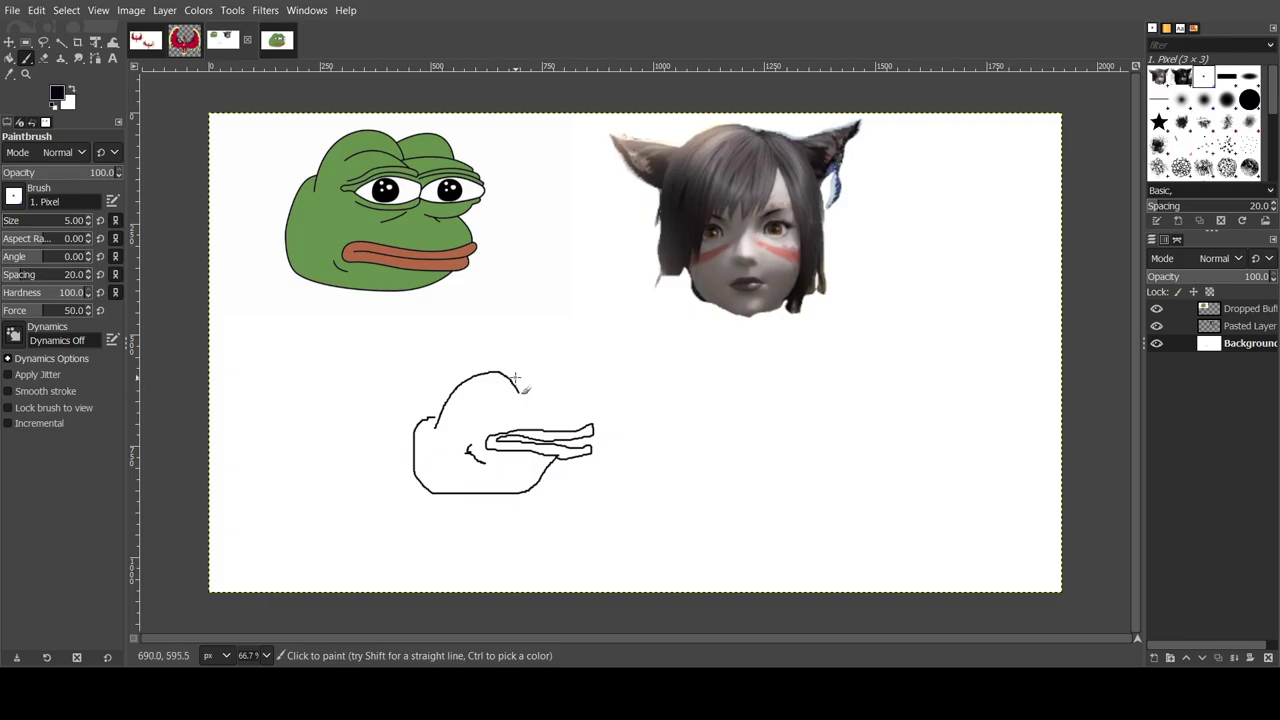
{"action": "mouse_move", "coordinate": [511, 378]}
{"action": "left_mouse_down"}
{"action": "mouse_move", "coordinate": [563, 374]}
{"action": "mouse_move", "coordinate": [572, 391]}
{"action": "left_mouse_up"}
{"action": "mouse_move", "coordinate": [471, 399]}
{"action": "left_mouse_down"}
{"action": "mouse_move", "coordinate": [510, 391]}
{"action": "mouse_move", "coordinate": [527, 403]}
{"action": "mouse_move", "coordinate": [474, 410]}
{"action": "left_mouse_up"}
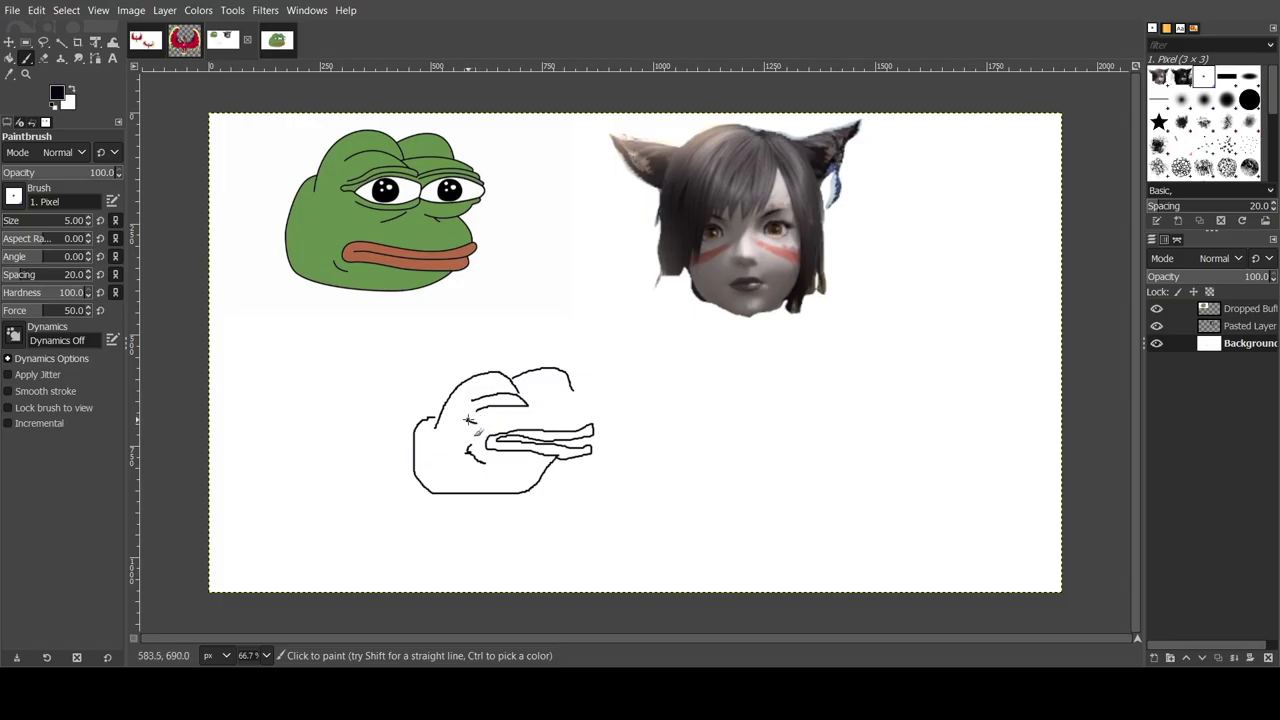
{"action": "mouse_move", "coordinate": [471, 419]}
{"action": "left_mouse_down"}
{"action": "mouse_move", "coordinate": [517, 414]}
{"action": "mouse_move", "coordinate": [540, 428]}
{"action": "mouse_move", "coordinate": [479, 427]}
{"action": "left_mouse_up"}
{"action": "left_click_drag", "start_coordinate": [526, 403], "coordinate": [579, 399]}
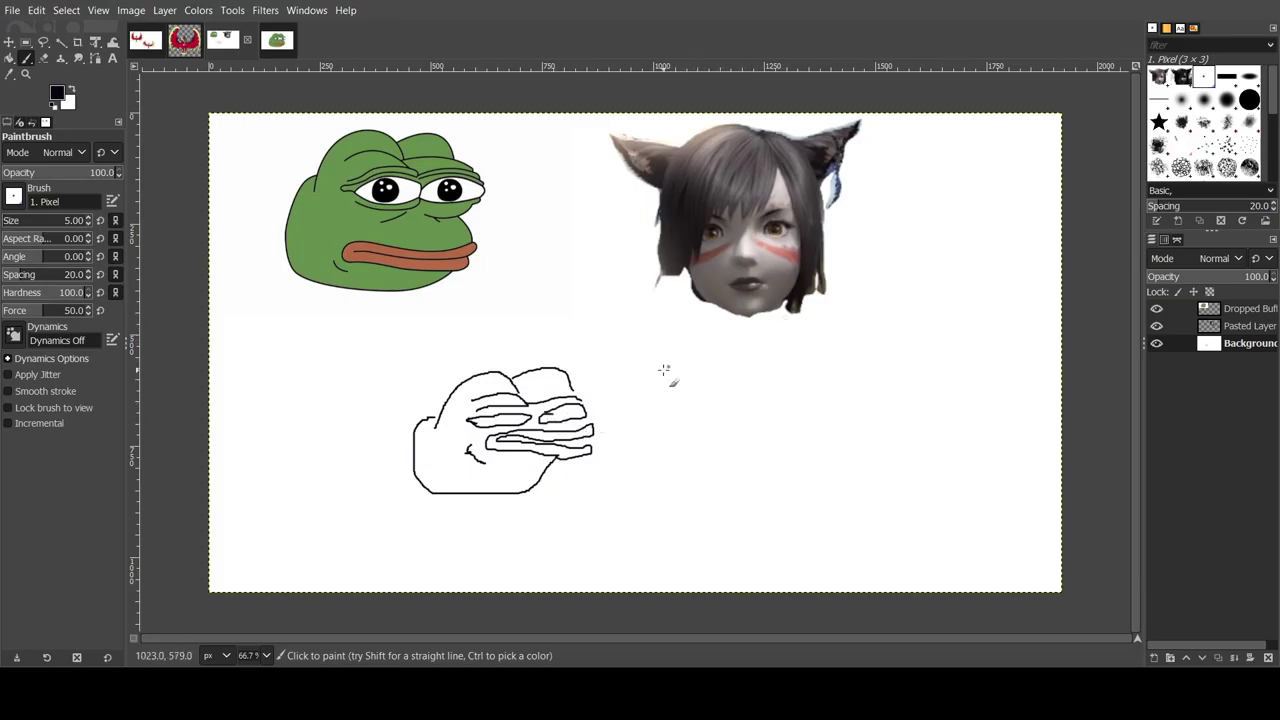
{"action": "key", "text": "ctrl+z"}
{"action": "key", "text": "ctrl+z"}
{"action": "key", "text": "ctrl+z"}
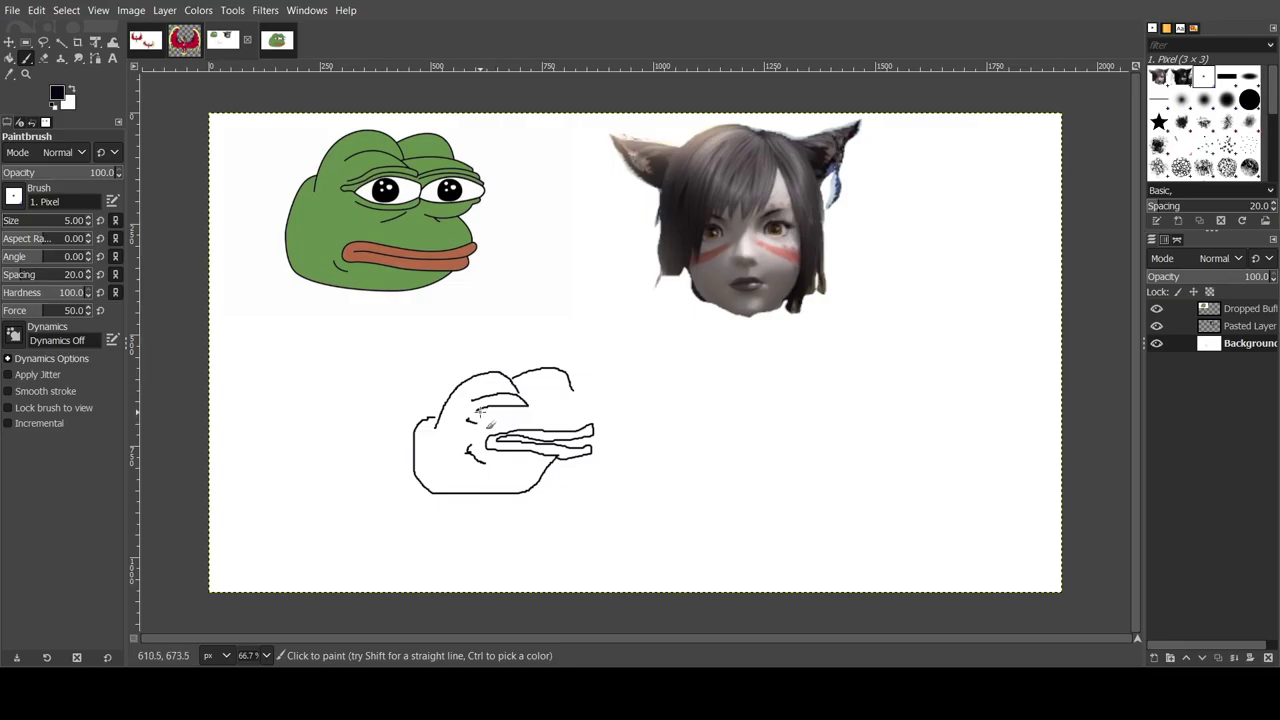
{"action": "key", "text": "ctrl+z"}
{"action": "key", "text": "ctrl+z"}
Step: Draw the frog sketch's two narrow eyes with eyelid lines, under-eye creases and small round pupils
{"action": "mouse_move", "coordinate": [479, 400]}
{"action": "left_mouse_down"}
{"action": "mouse_move", "coordinate": [529, 397]}
{"action": "mouse_move", "coordinate": [528, 408]}
{"action": "mouse_move", "coordinate": [463, 411]}
{"action": "mouse_move", "coordinate": [584, 398]}
{"action": "mouse_move", "coordinate": [536, 411]}
{"action": "mouse_move", "coordinate": [533, 395]}
{"action": "left_mouse_up"}
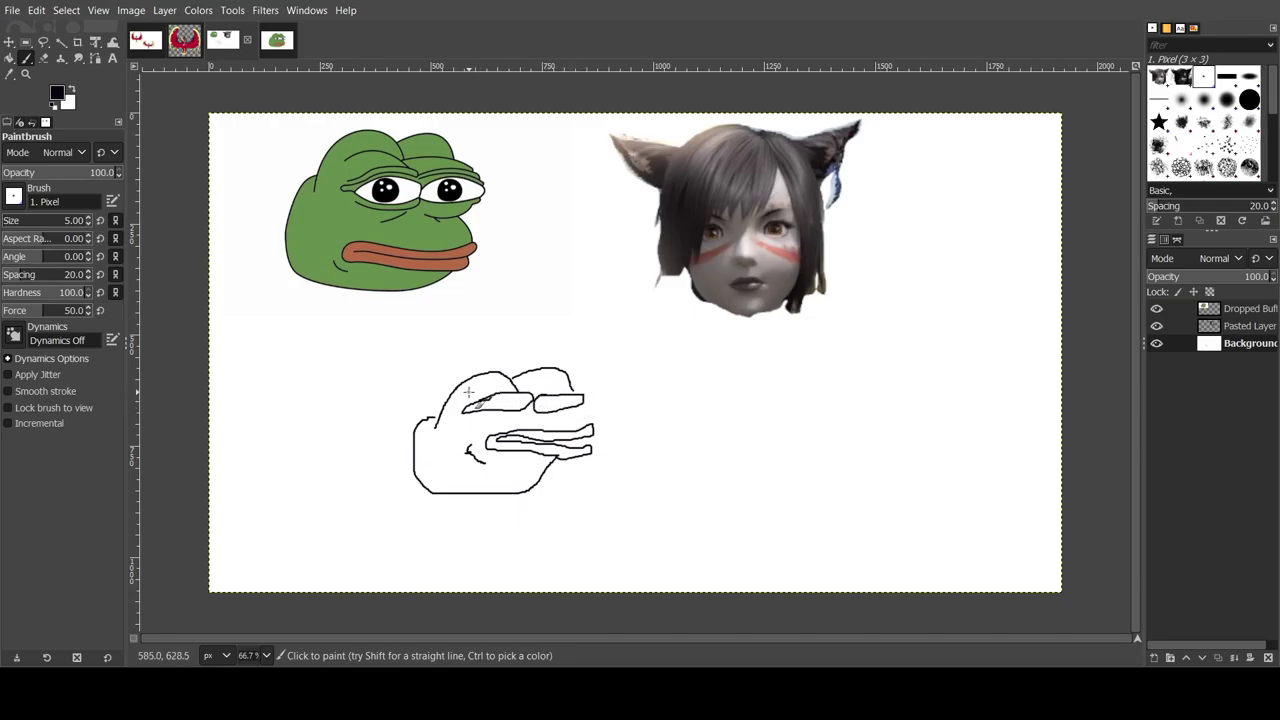
{"action": "left_click_drag", "start_coordinate": [462, 399], "coordinate": [518, 388]}
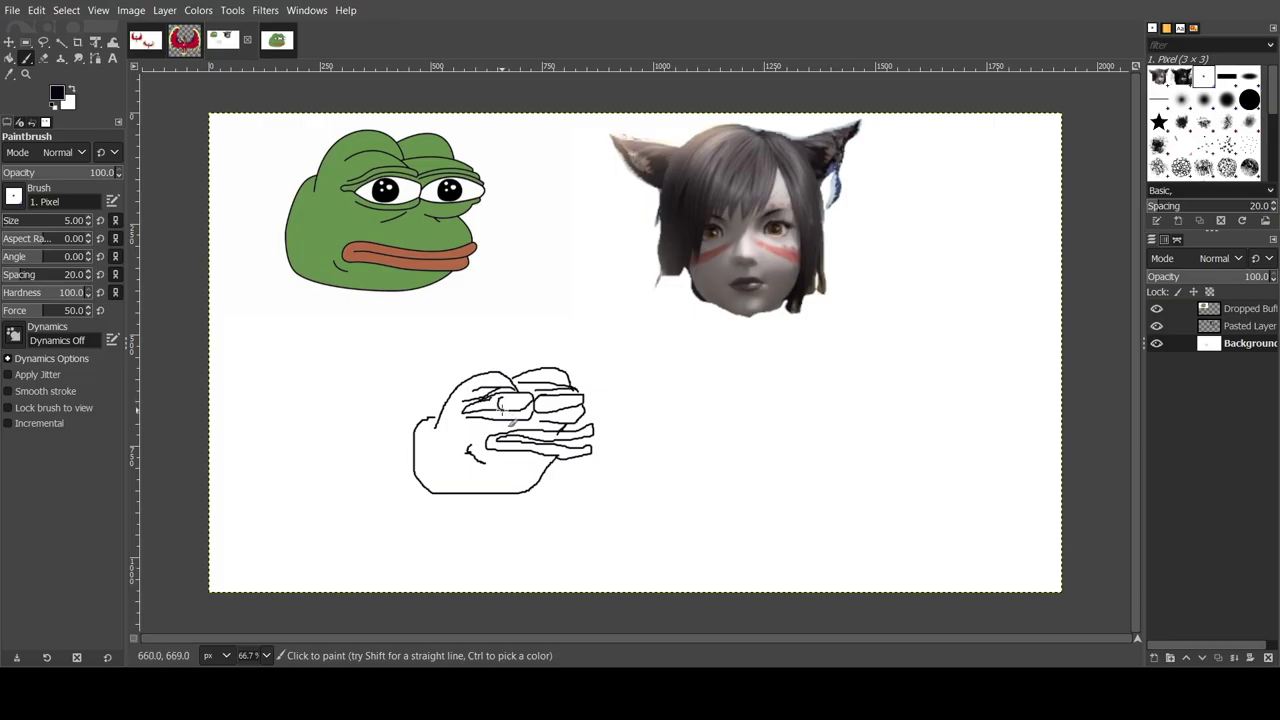
{"action": "left_click_drag", "start_coordinate": [500, 398], "coordinate": [560, 402]}
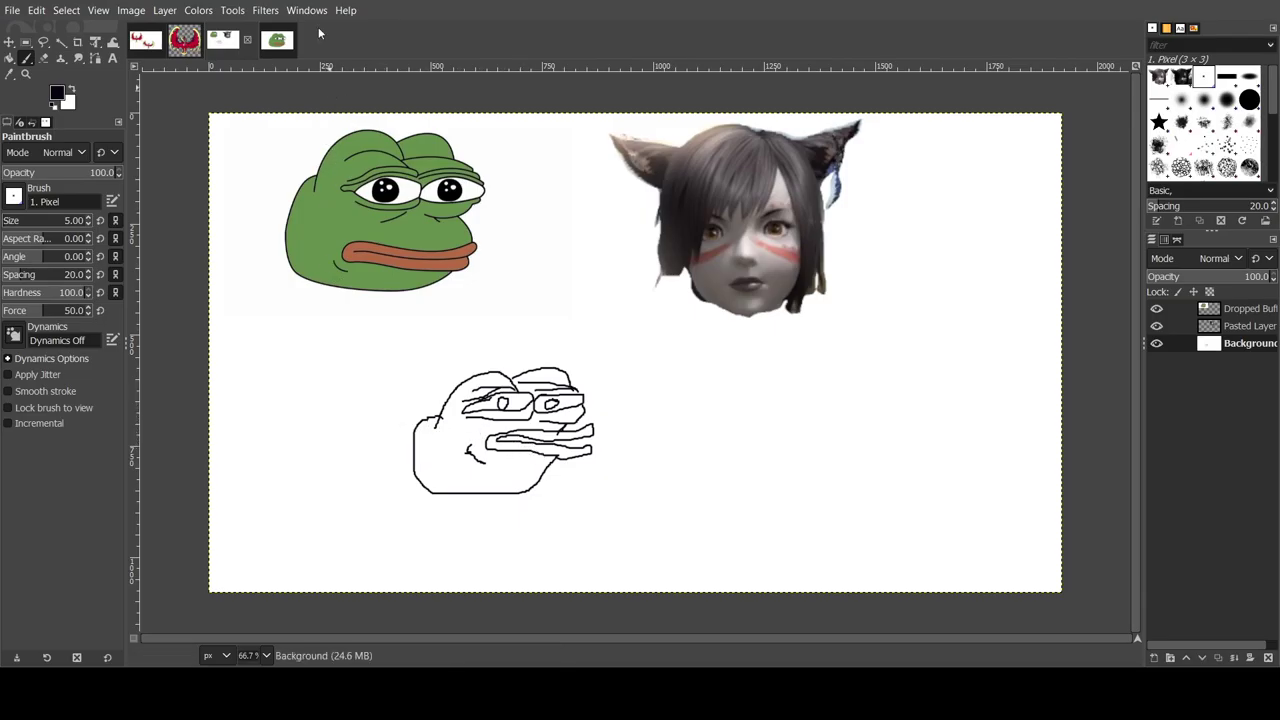
Step: Bucket-fill the frog sketch's face and front head bump with purple, and undo the attempted fill of the rear bump
{"action": "left_click", "coordinate": [9, 58]}
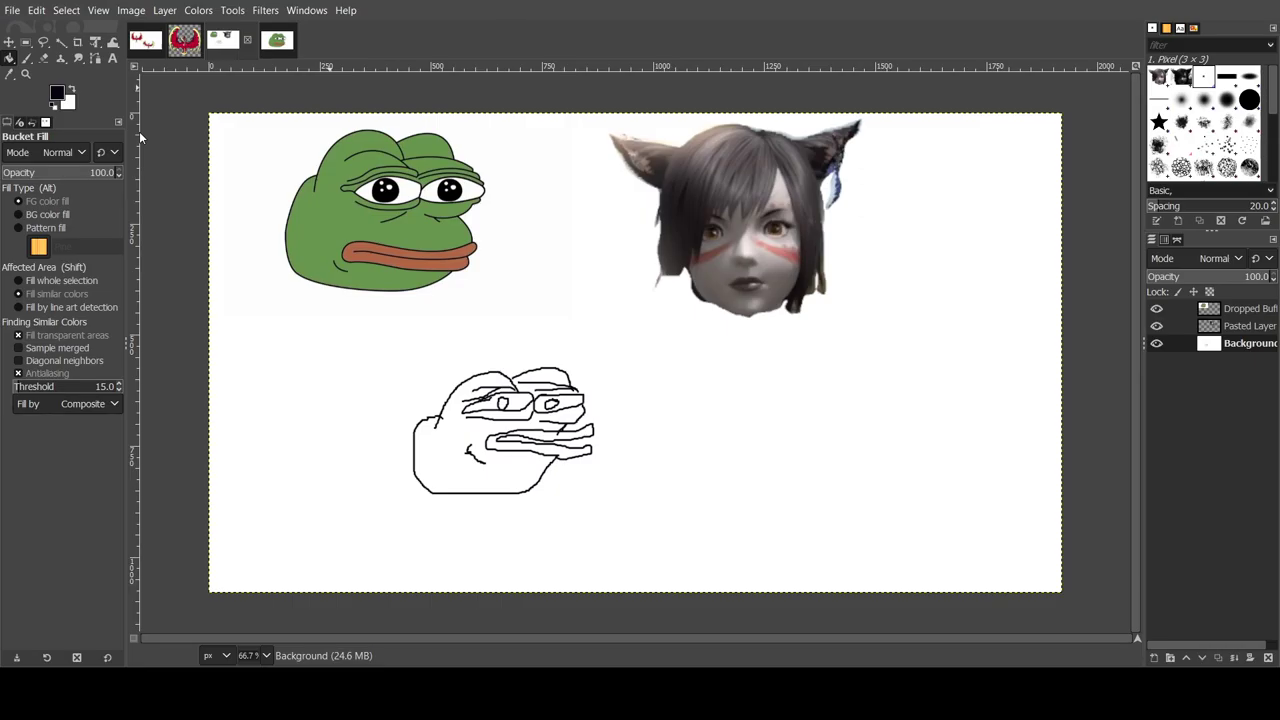
{"action": "left_click", "coordinate": [446, 455]}
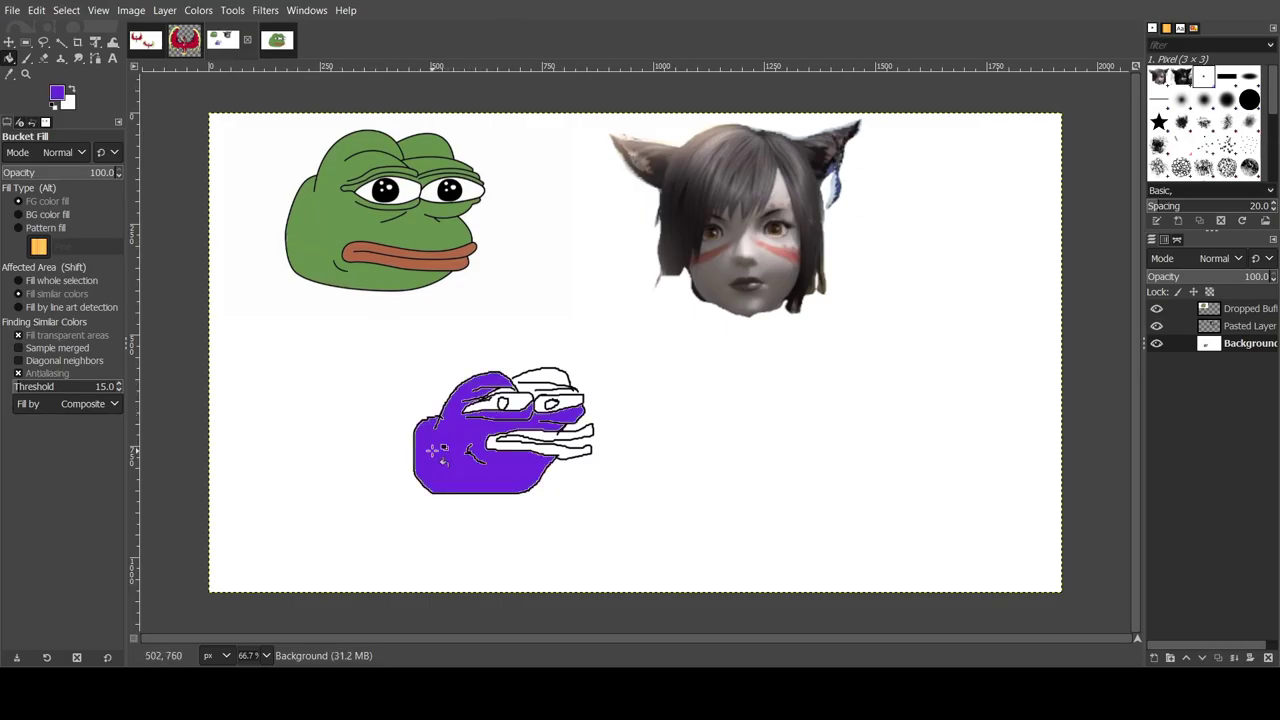
{"action": "left_click", "coordinate": [538, 388]}
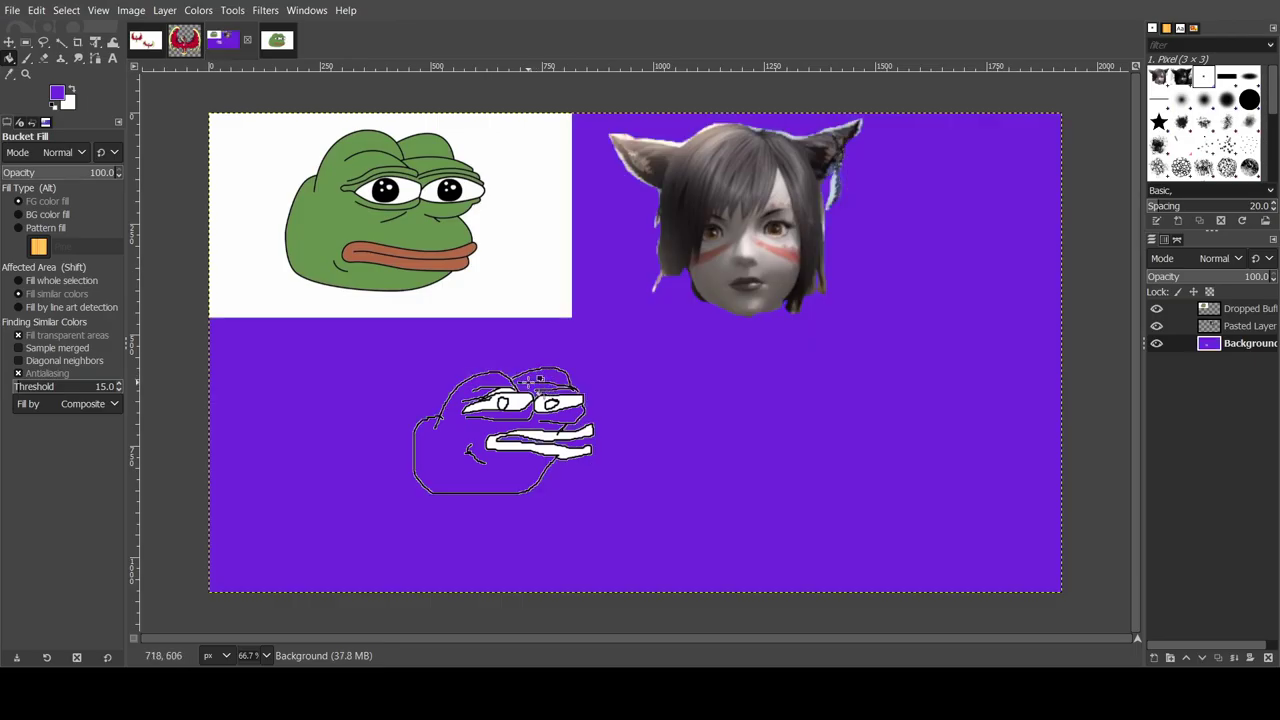
{"action": "key", "text": "ctrl+z"}
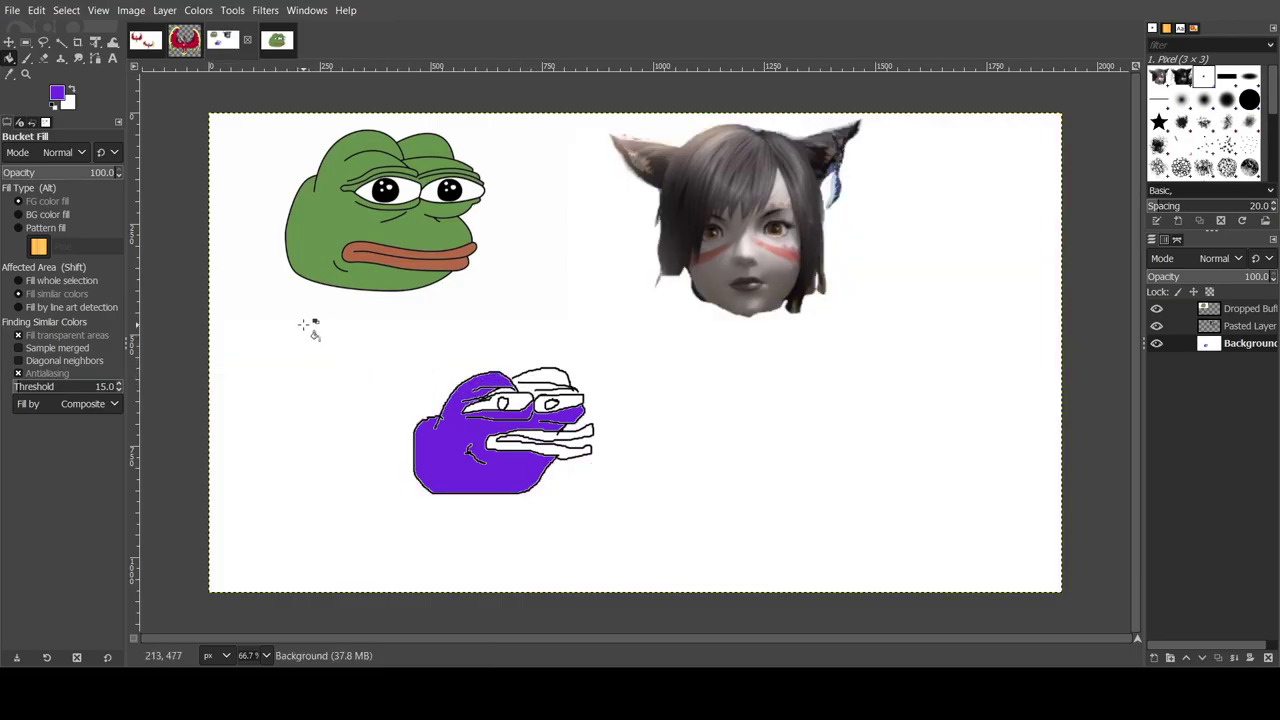
Step: Close the gap in the rear head bump's outline in black and bucket-fill the bump with purple
{"action": "left_click", "coordinate": [26, 58]}
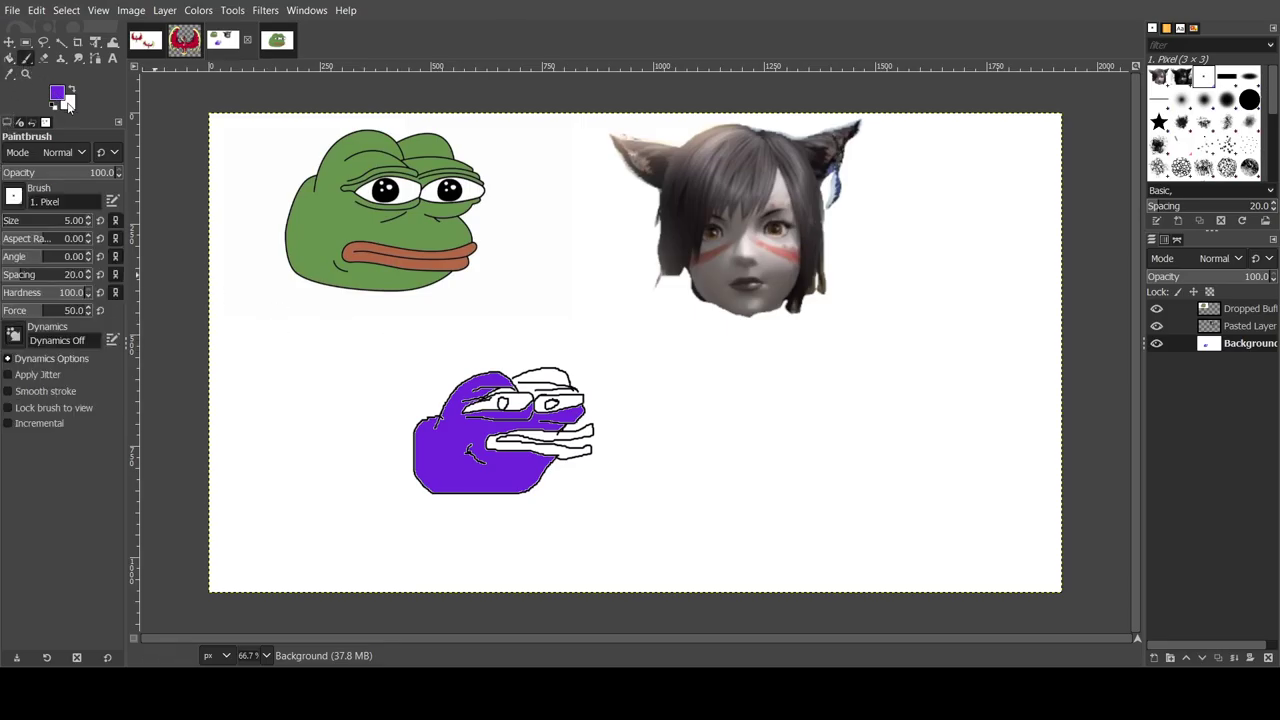
{"action": "key", "text": "d"}
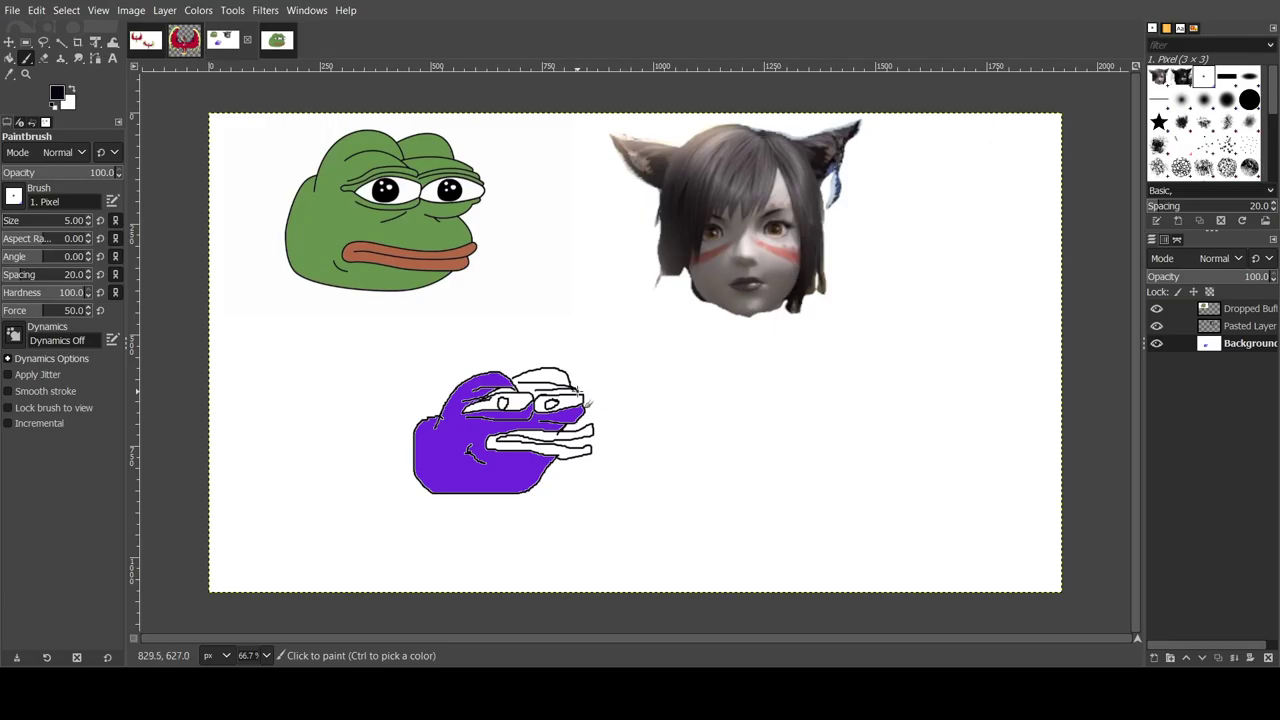
{"action": "left_click", "coordinate": [11, 58]}
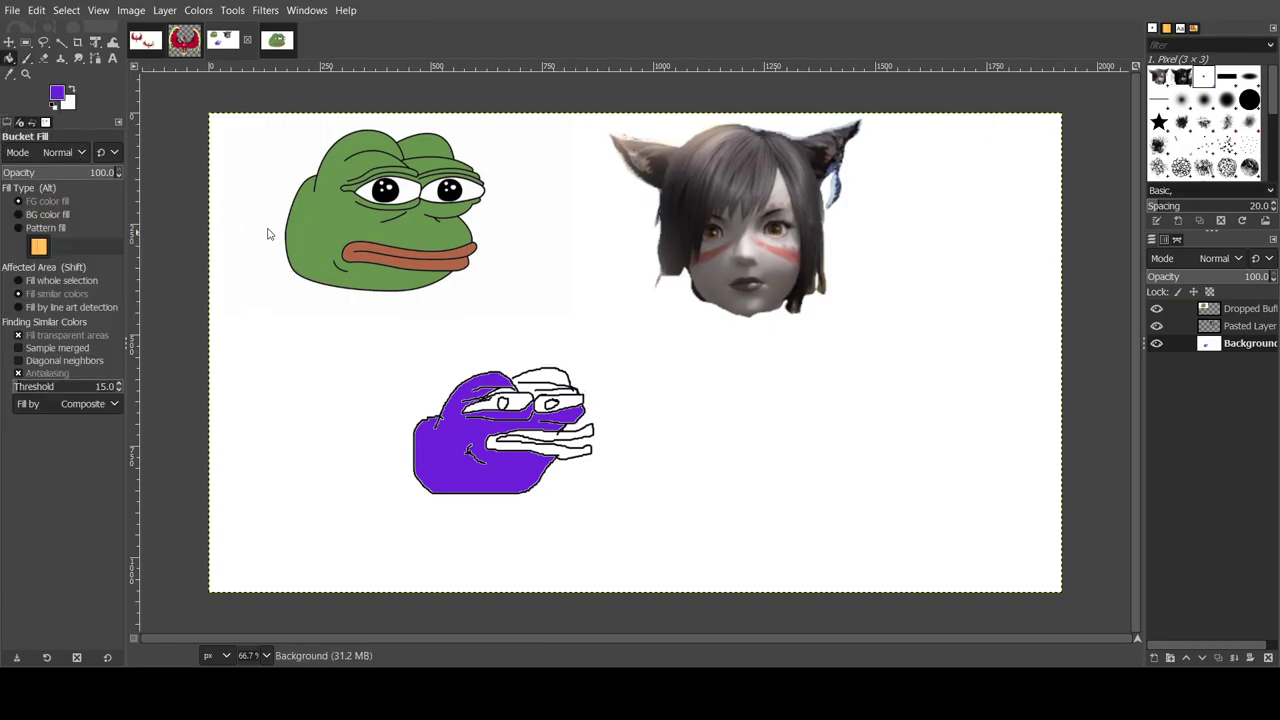
{"action": "left_click", "coordinate": [543, 371]}
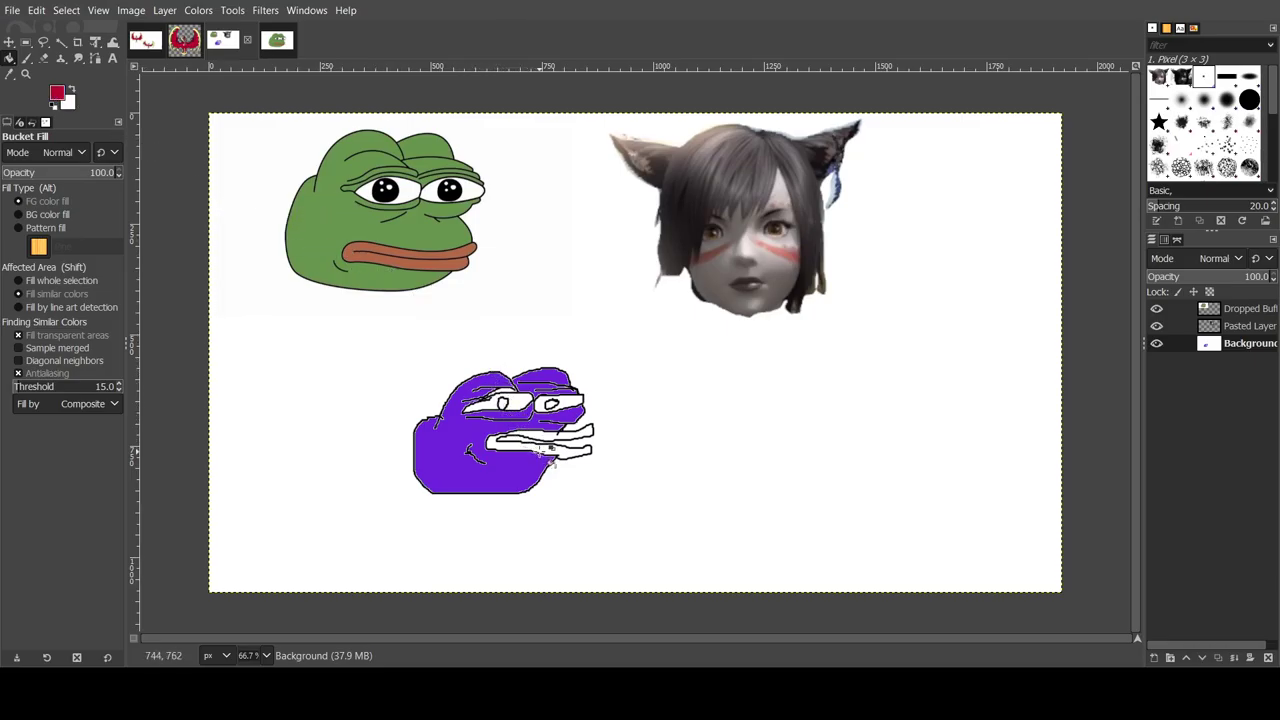
Step: Bucket-fill the frog sketch's lips with dark red and both of its pupils with black
{"action": "left_click", "coordinate": [549, 450]}
{"action": "left_click", "coordinate": [554, 432]}
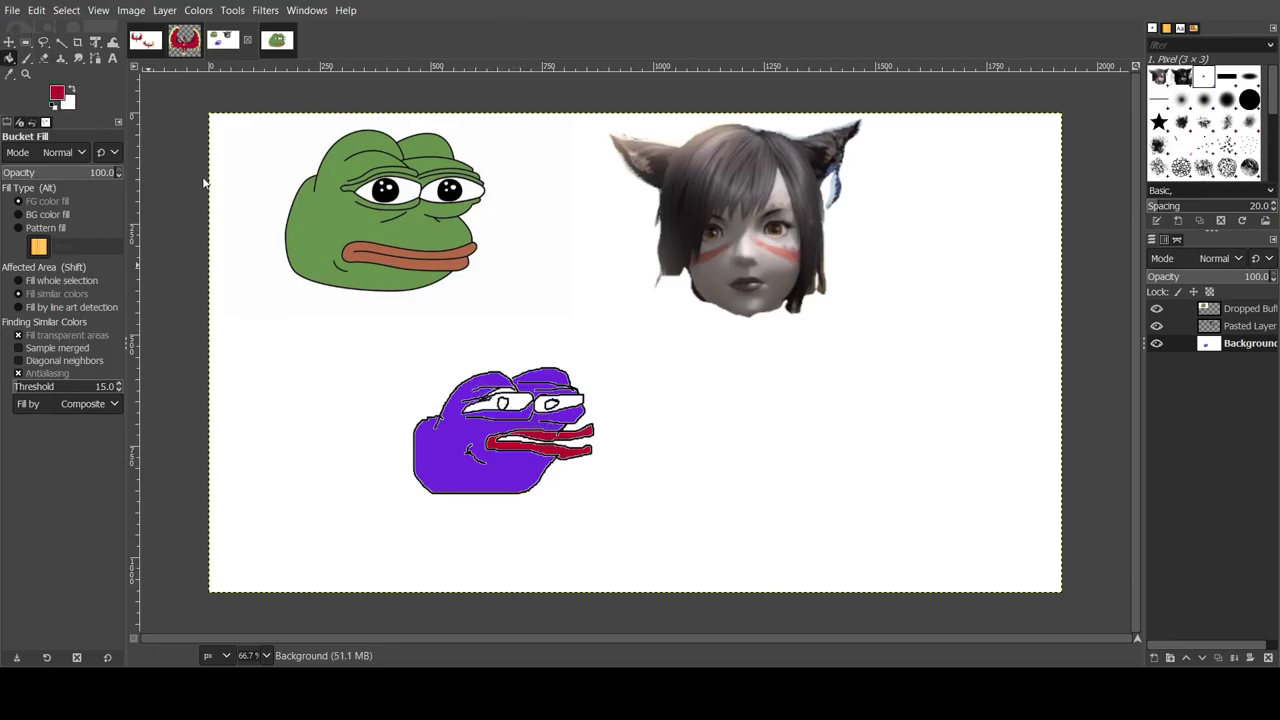
{"action": "key", "text": "d"}
{"action": "left_click", "coordinate": [503, 403]}
{"action": "left_click", "coordinate": [552, 403]}
Step: Clear both reference pictures from the Pasted Layer and Dropped Buffer layers and export the image as What is this.png
{"action": "left_click", "coordinate": [1240, 327]}
{"action": "key", "text": "Delete"}
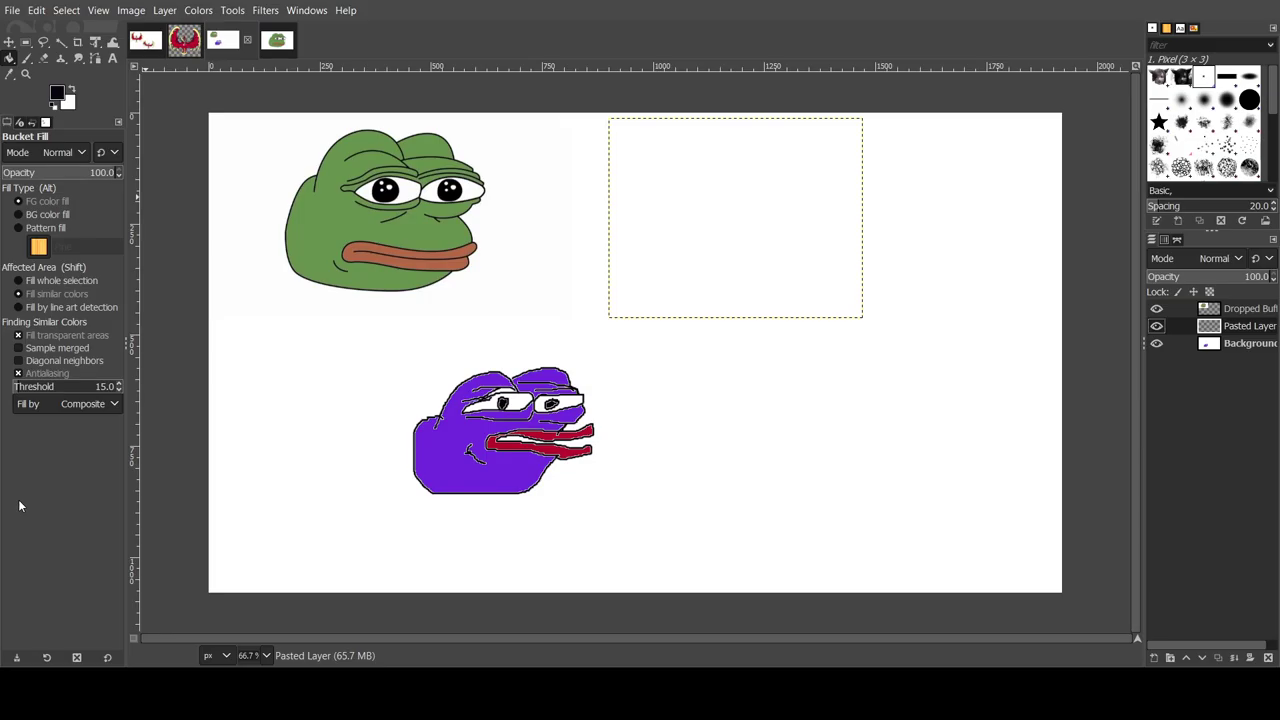
{"action": "left_click", "coordinate": [15, 12]}
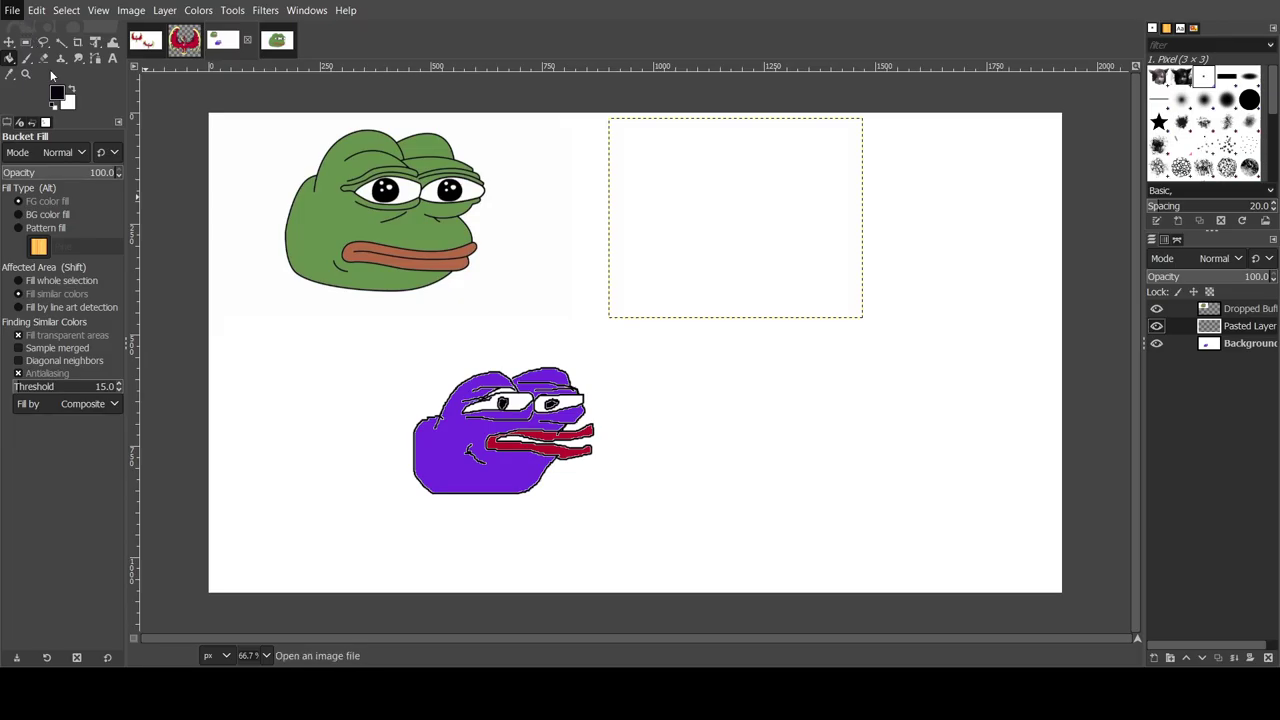
{"action": "key", "text": "Escape"}
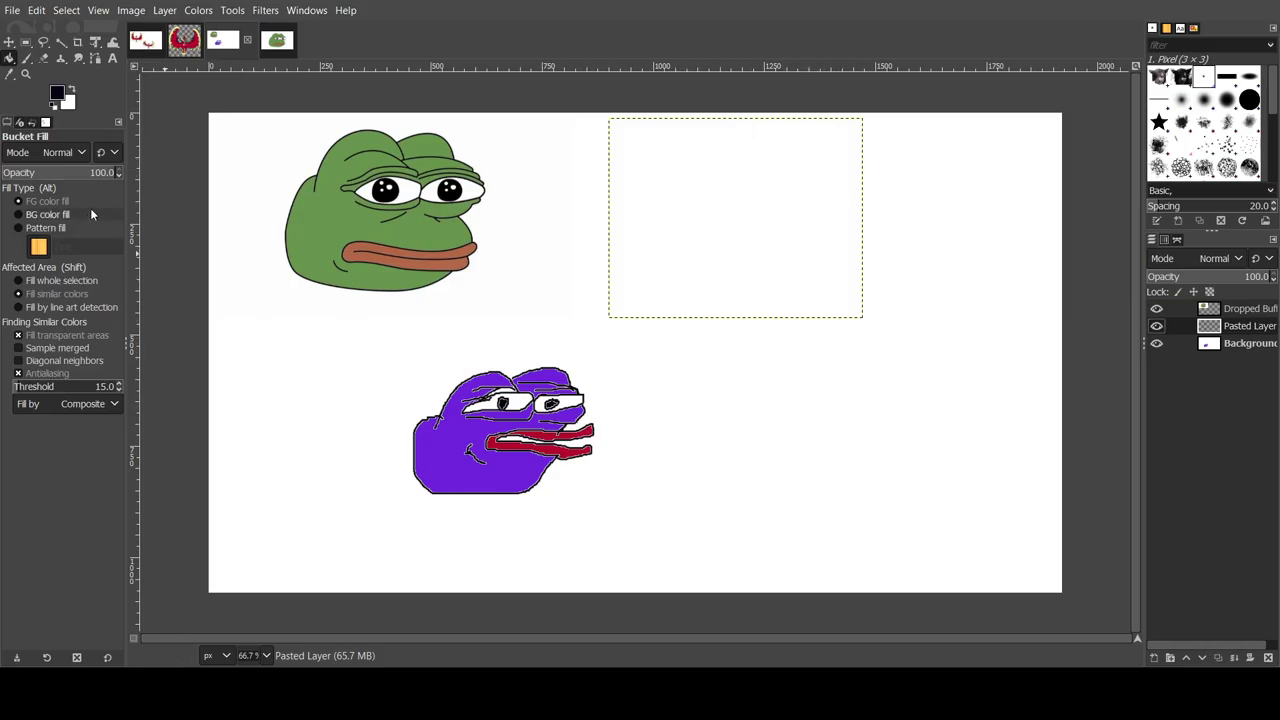
{"action": "left_click", "coordinate": [1168, 309]}
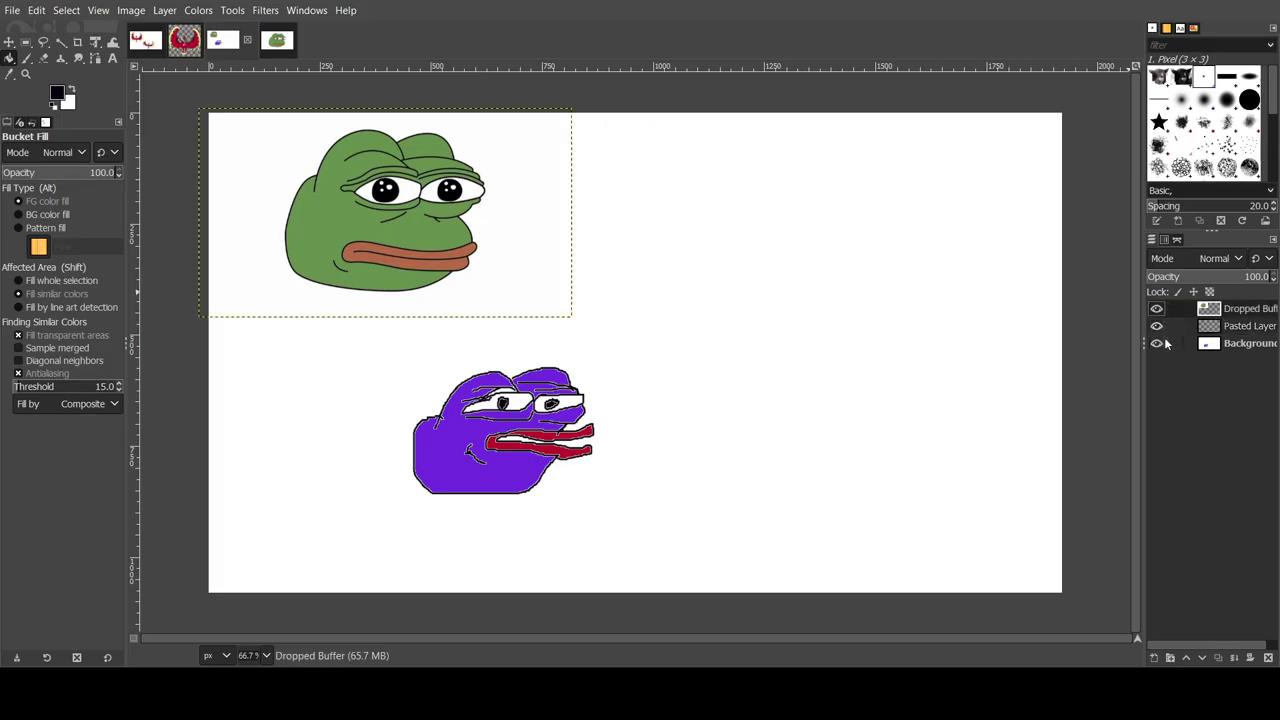
{"action": "key", "text": "Delete"}
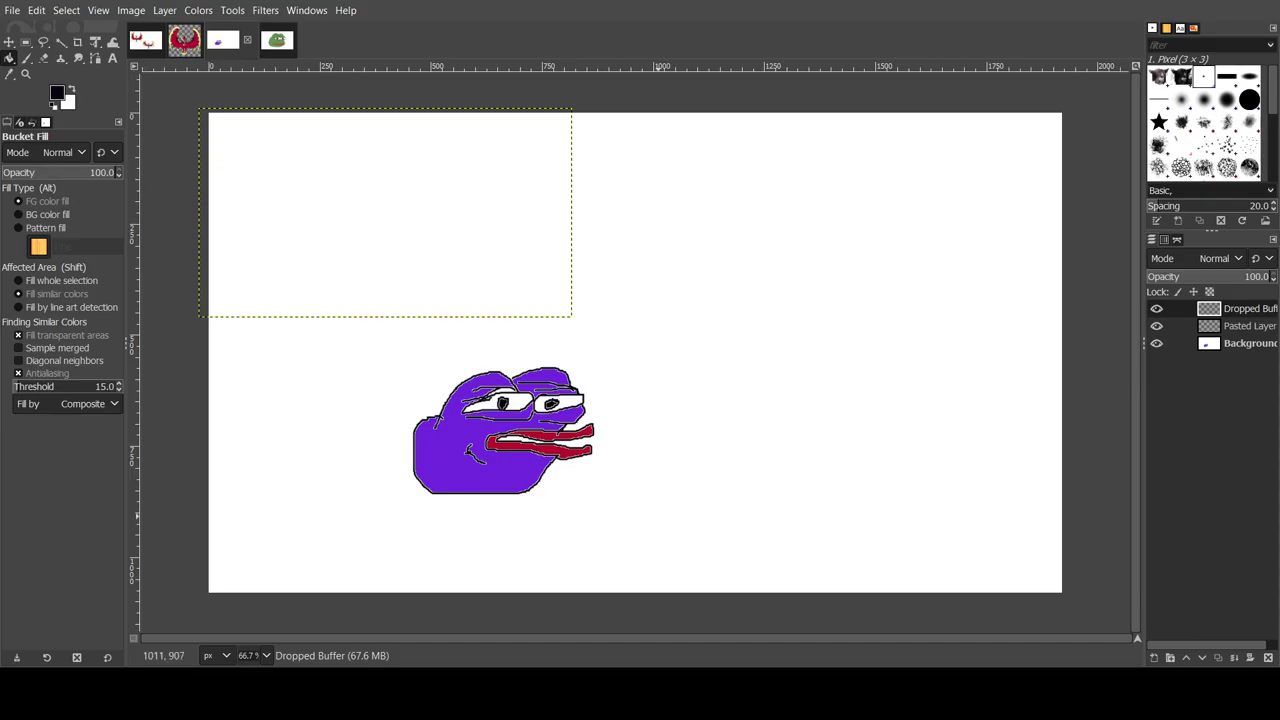
{"action": "key", "text": "ctrl+e"}
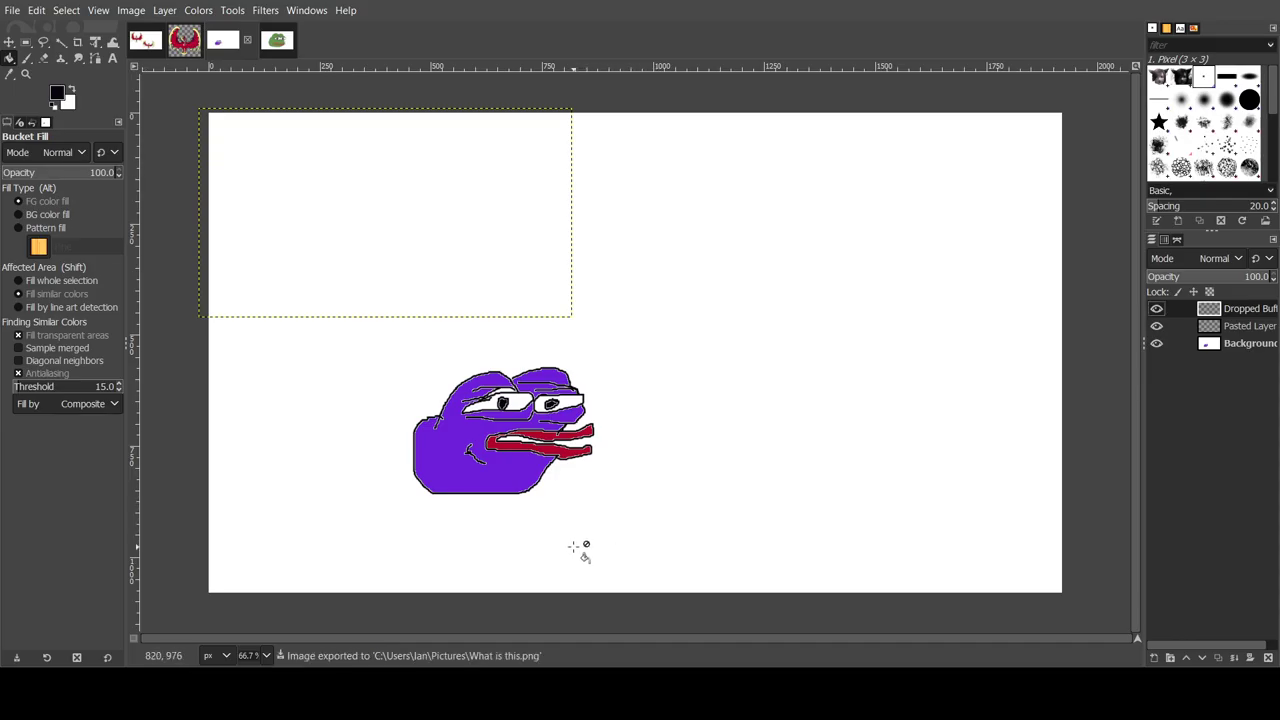
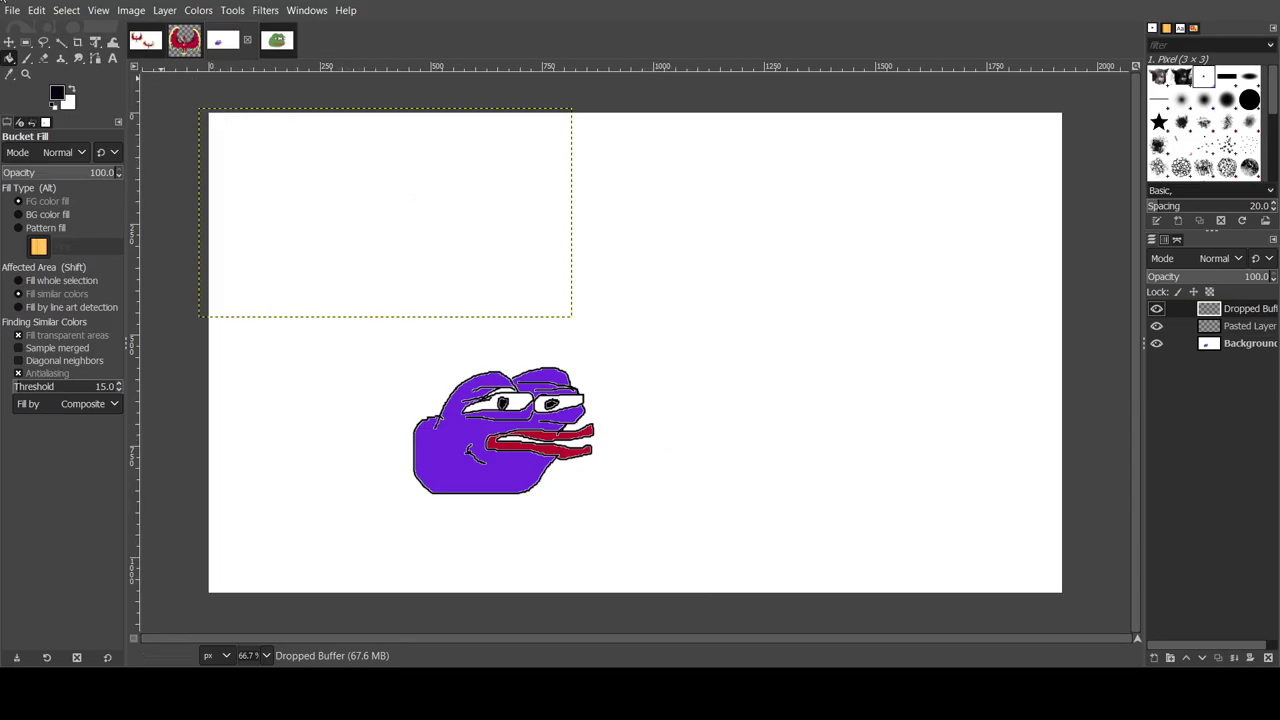
Step: Create a new blank image with a white background
{"action": "left_click", "coordinate": [10, 9]}
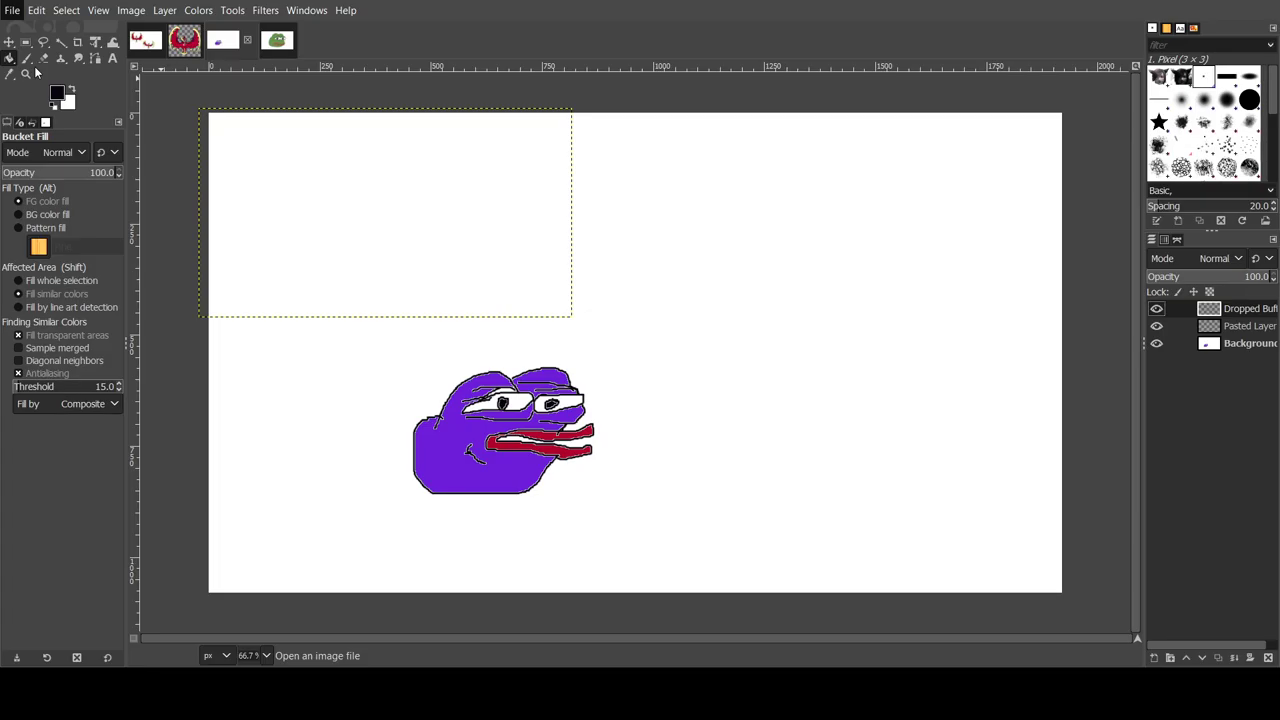
{"action": "key", "text": "Escape"}
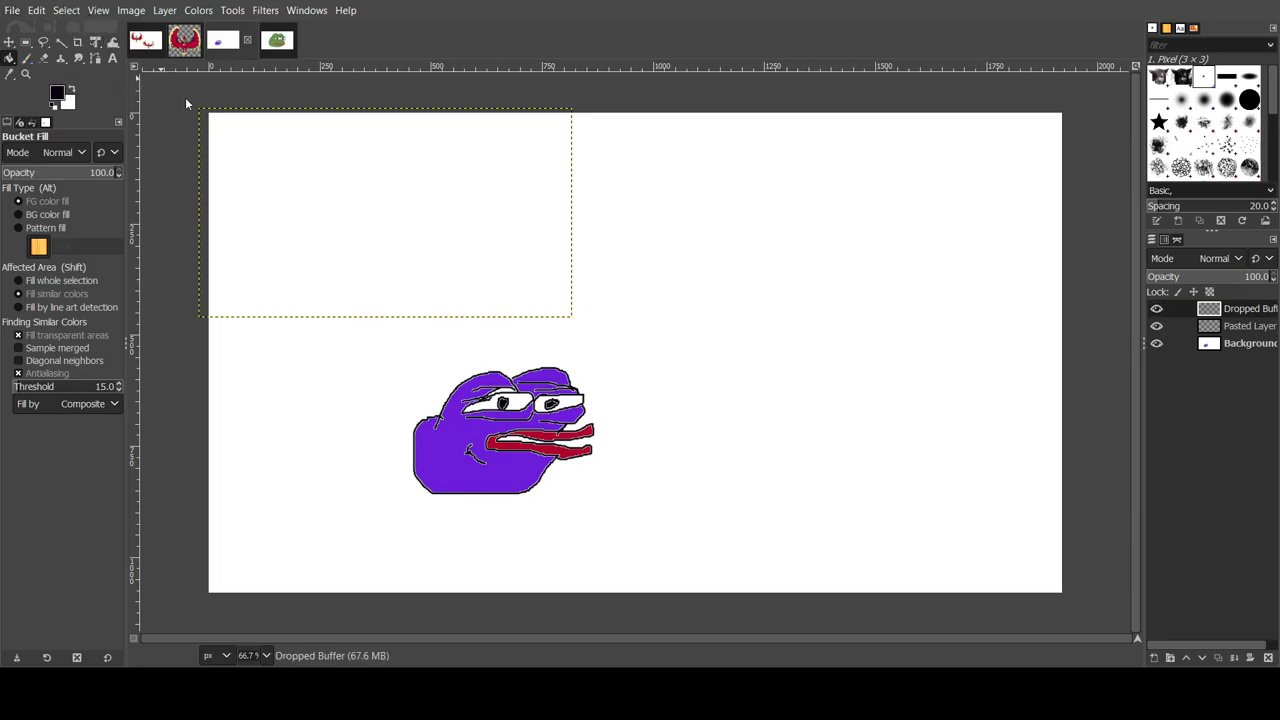
{"action": "left_click", "coordinate": [17, 8]}
{"action": "key", "text": "Escape"}
{"action": "key", "text": "Return"}
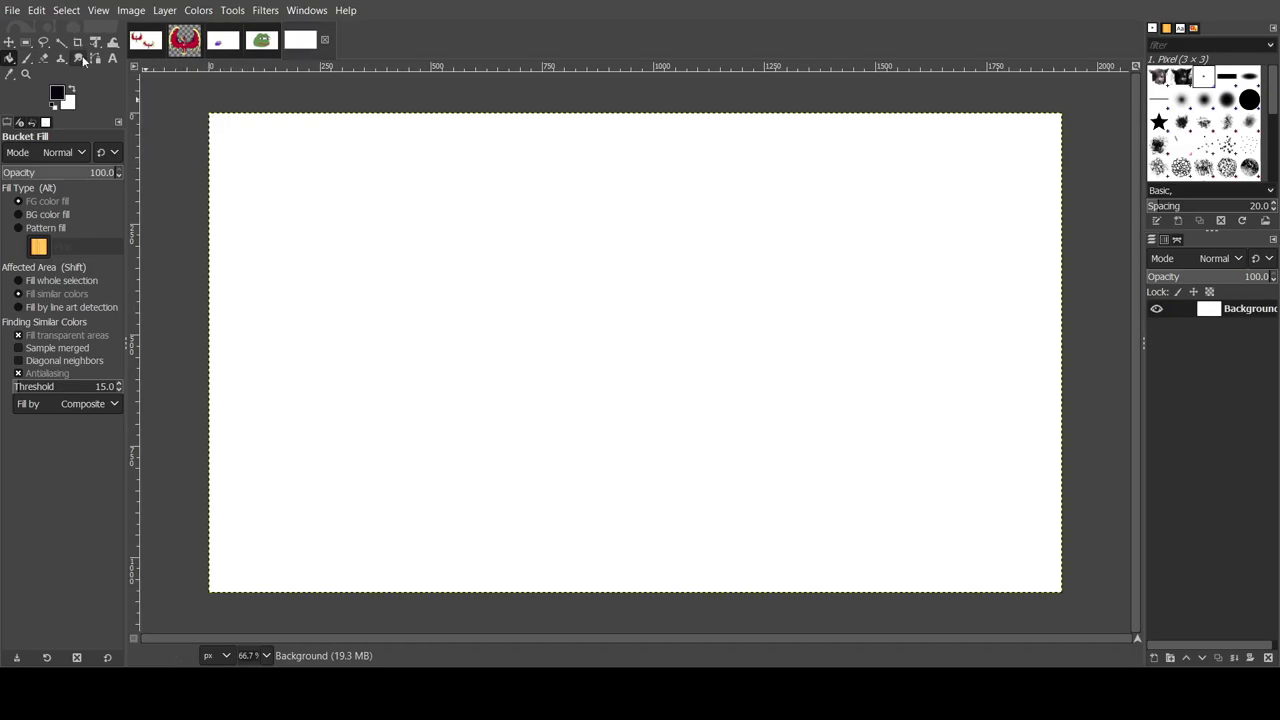
Step: Open Rui.jpg, add it to the blank image as a layer and move it to the canvas's upper-left corner
{"action": "left_click", "coordinate": [13, 9]}
{"action": "key", "text": "Escape"}
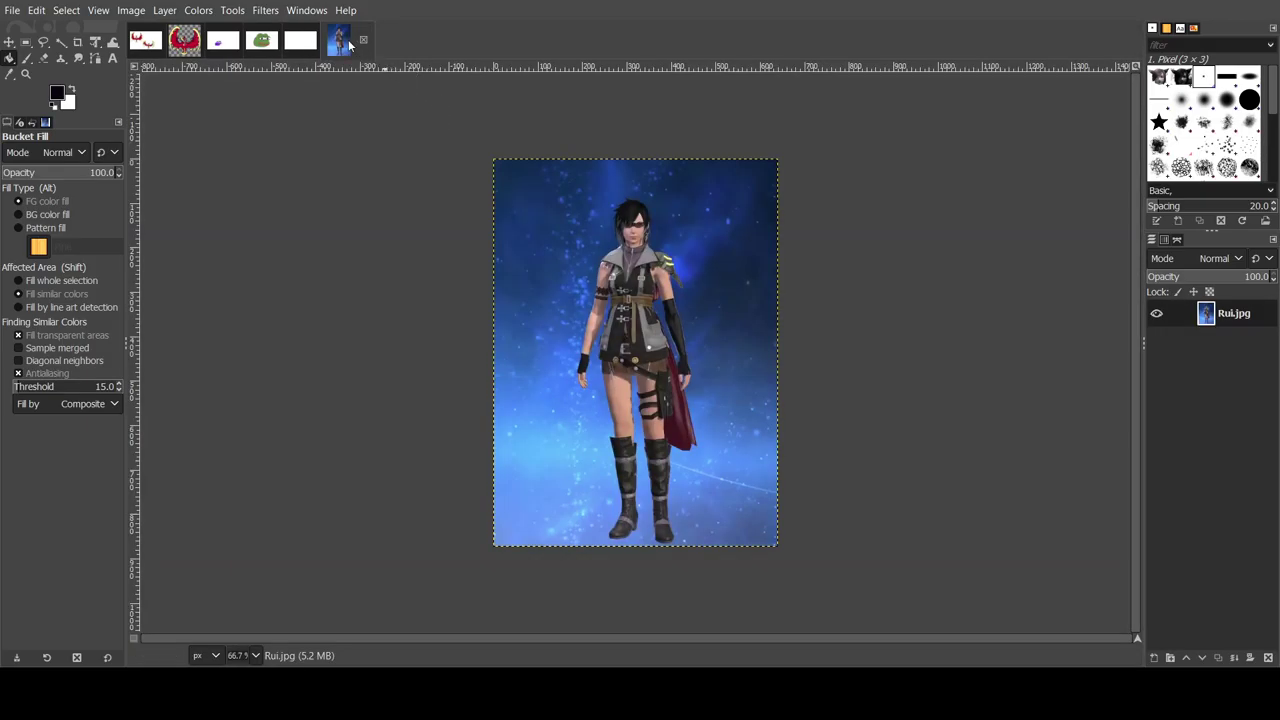
{"action": "left_click", "coordinate": [300, 46]}
{"action": "left_click_drag", "start_coordinate": [293, 62], "coordinate": [277, 206]}
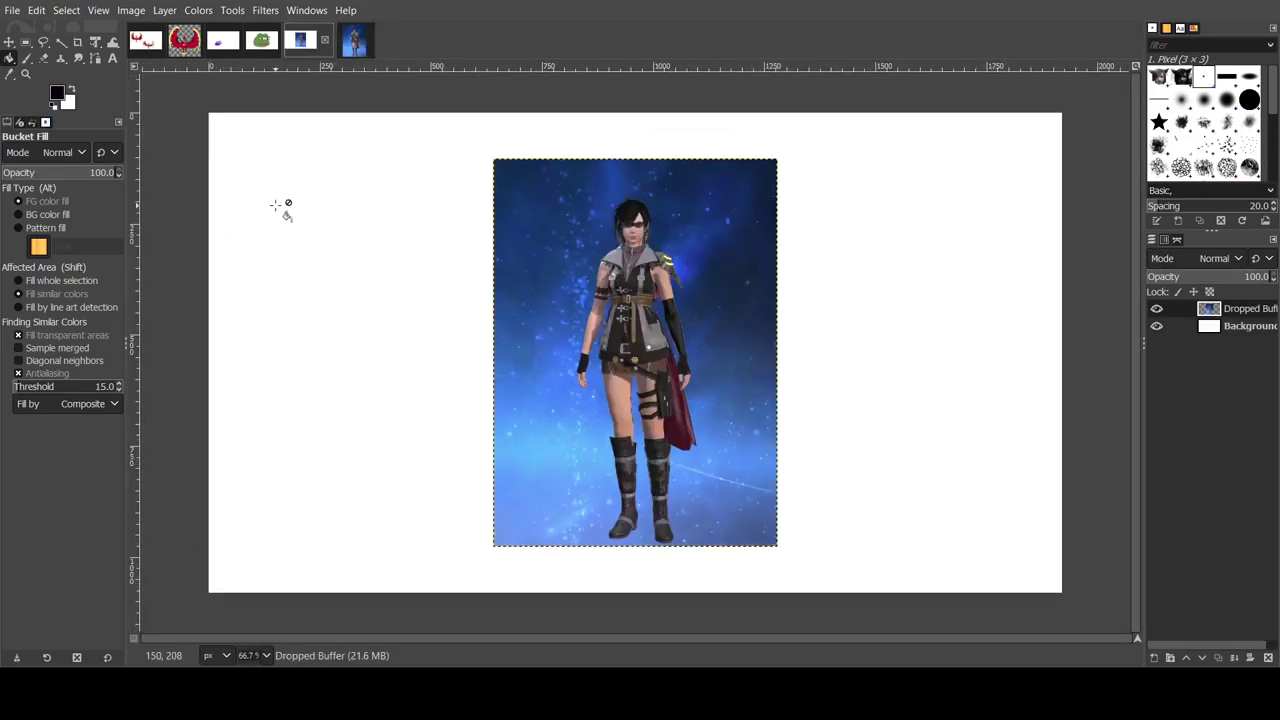
{"action": "left_click", "coordinate": [9, 42]}
{"action": "left_click_drag", "start_coordinate": [706, 321], "coordinate": [417, 273]}
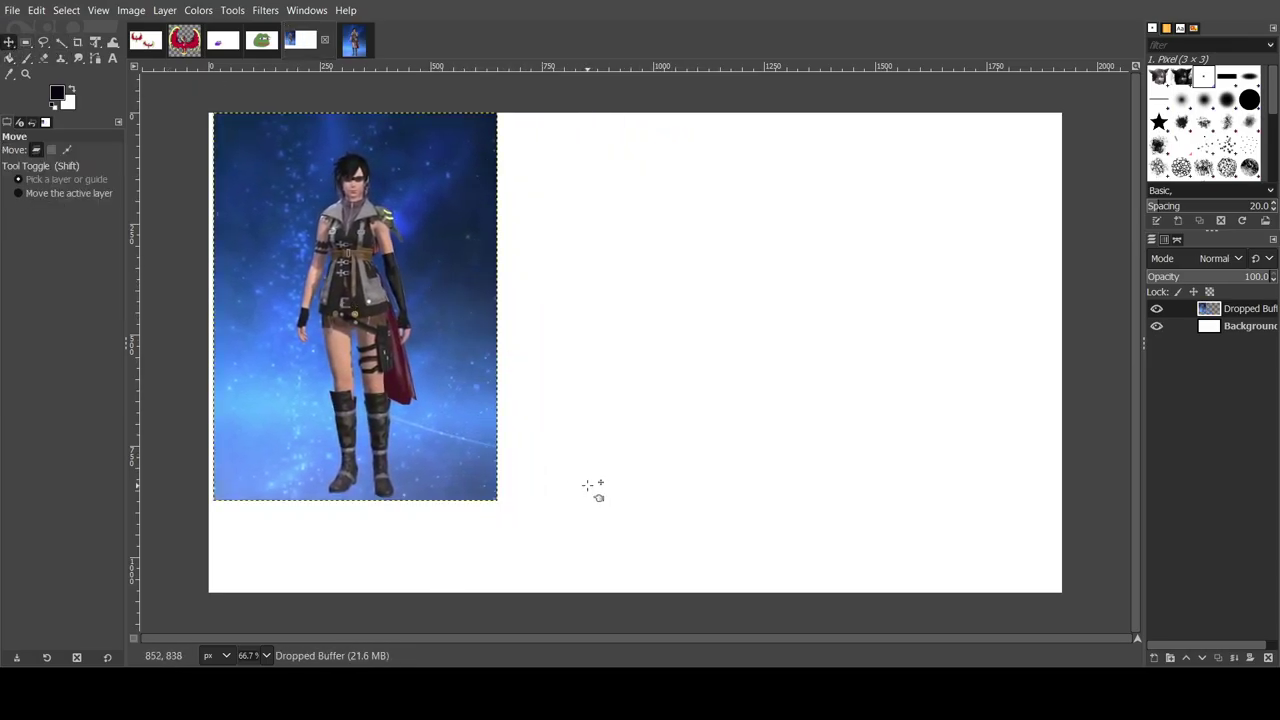
Step: Scale the Rui picture layer proportionally by about 1.25 so it spans the full canvas height
{"action": "left_click", "coordinate": [482, 396]}
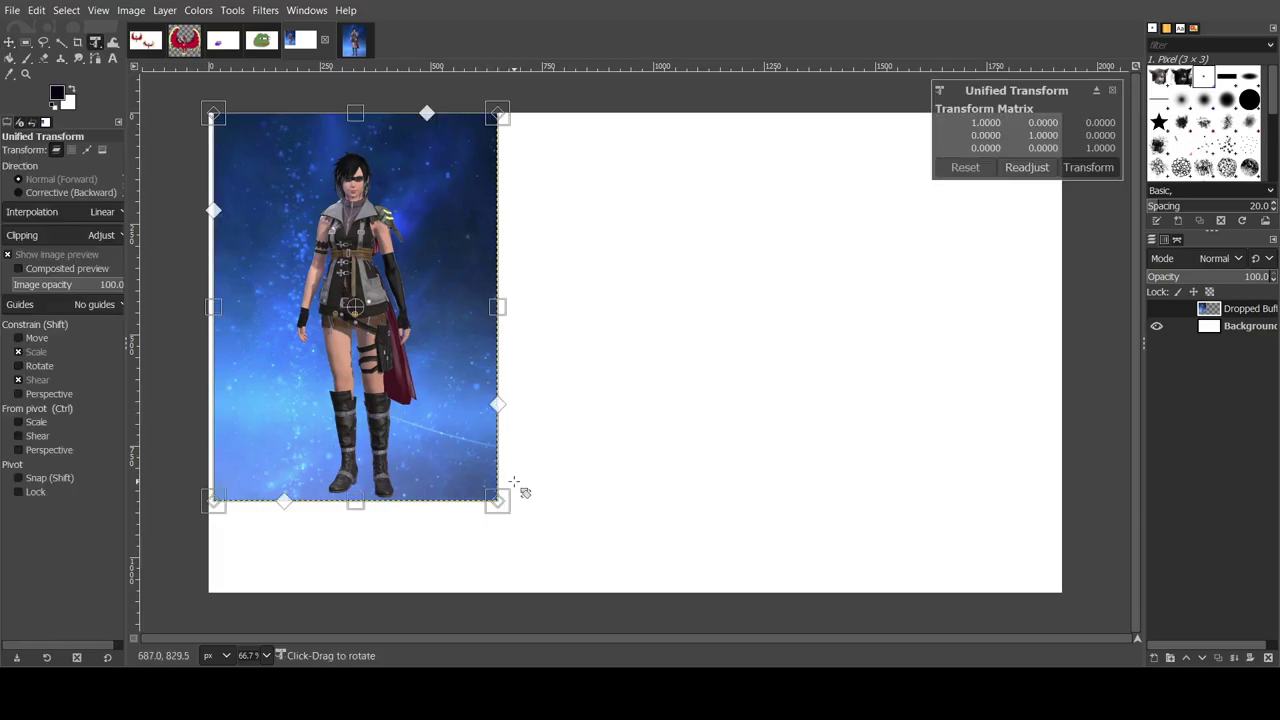
{"action": "left_click_drag", "start_coordinate": [502, 499], "coordinate": [609, 571]}
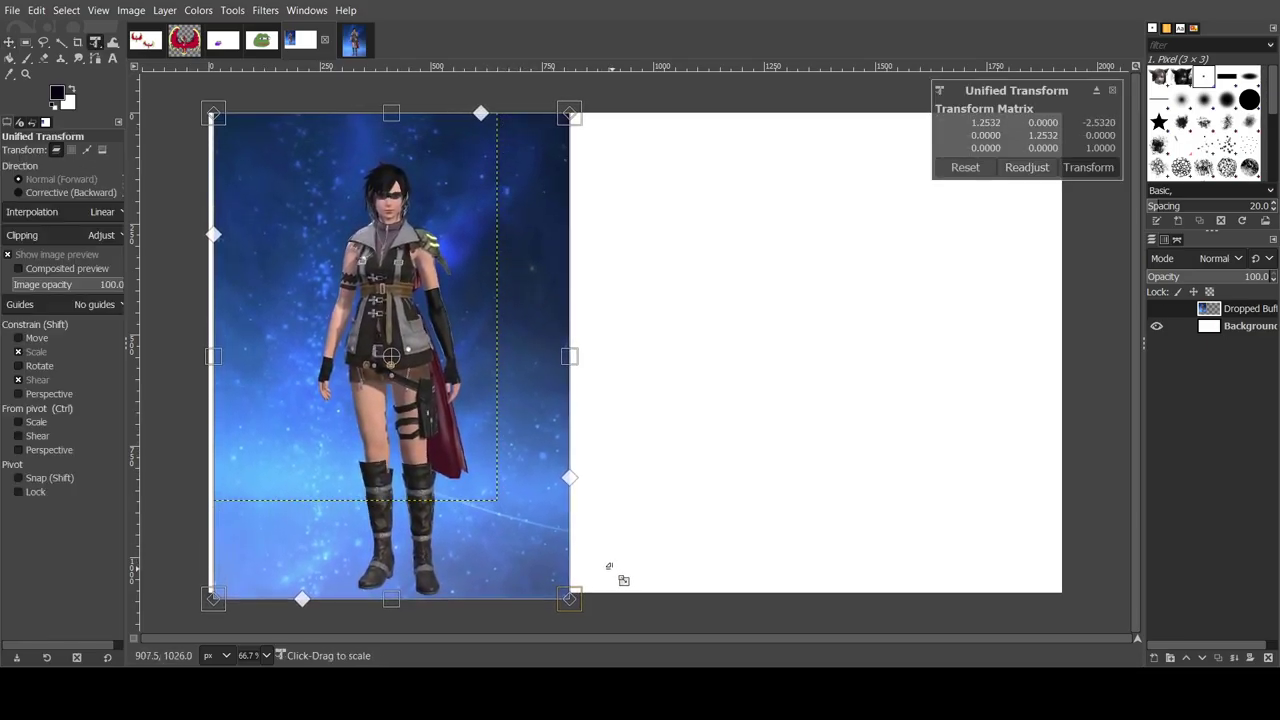
{"action": "left_click", "coordinate": [1082, 166]}
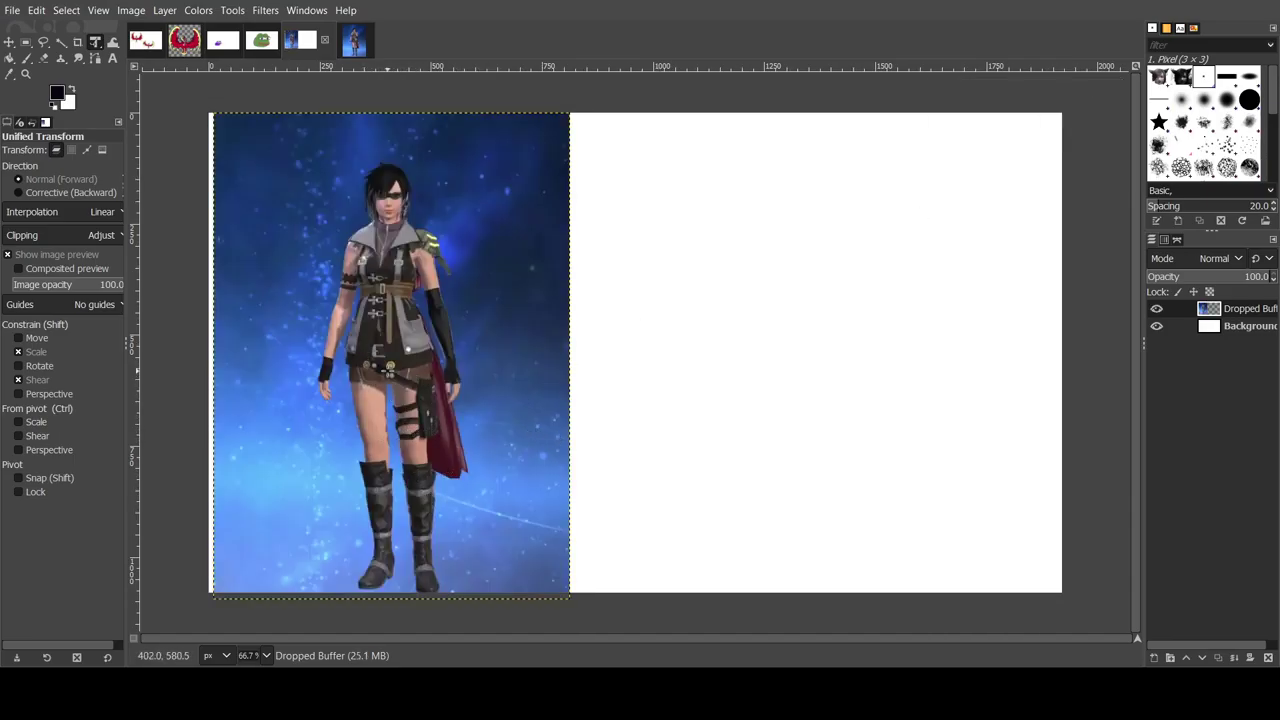
Step: Sketch the outline of the character's first boot in black with the Paintbrush on the Background layer, beside the reference picture
{"action": "left_click", "coordinate": [26, 58]}
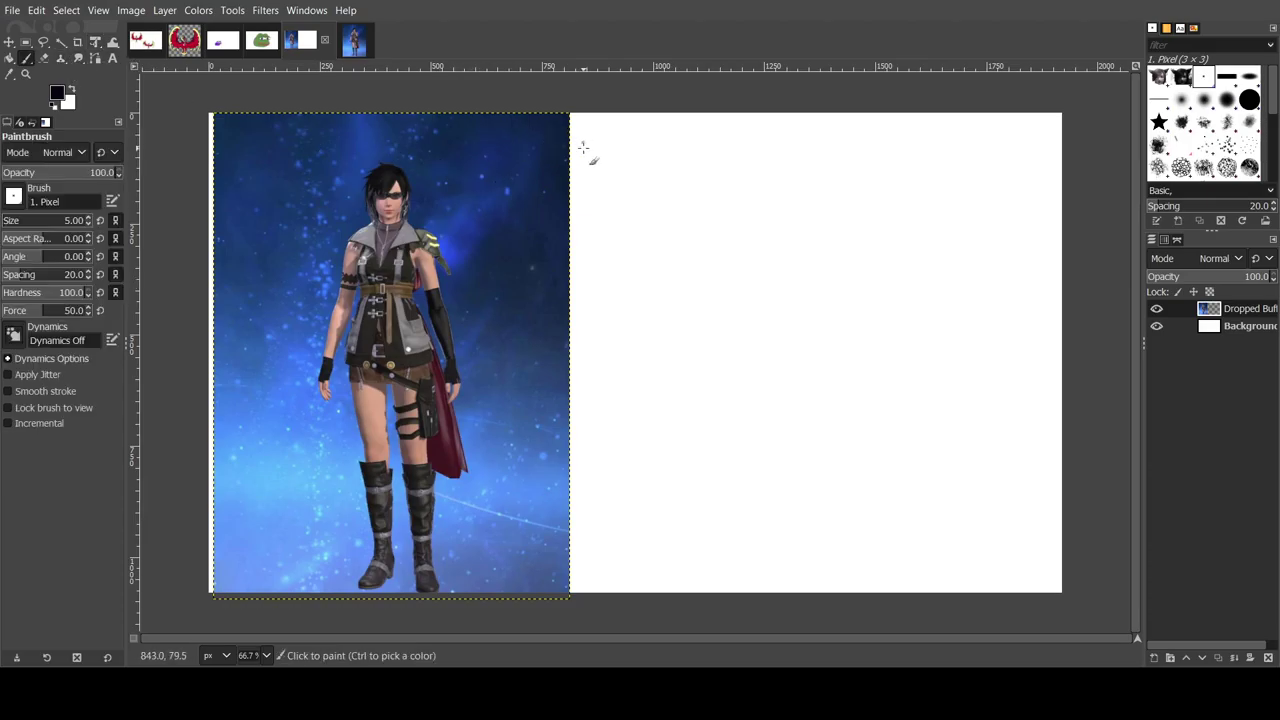
{"action": "left_click", "coordinate": [1205, 327]}
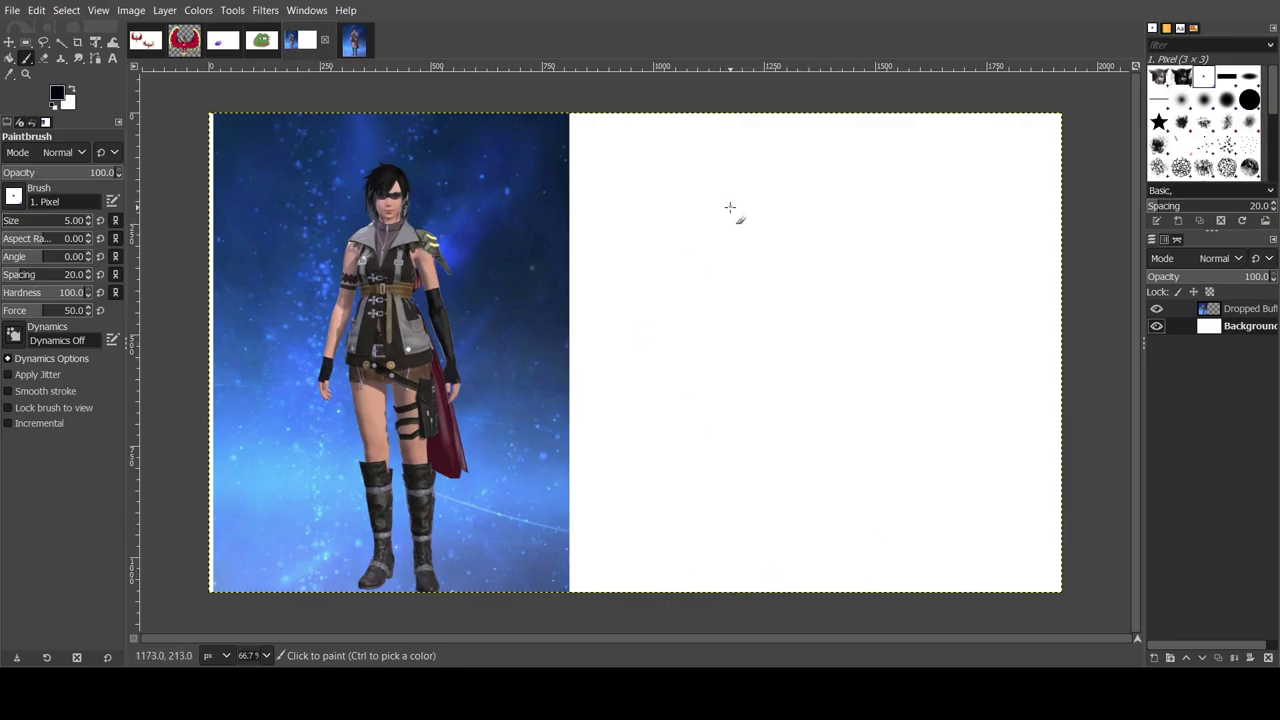
{"action": "left_click", "coordinate": [766, 300]}
{"action": "left_click", "coordinate": [709, 587]}
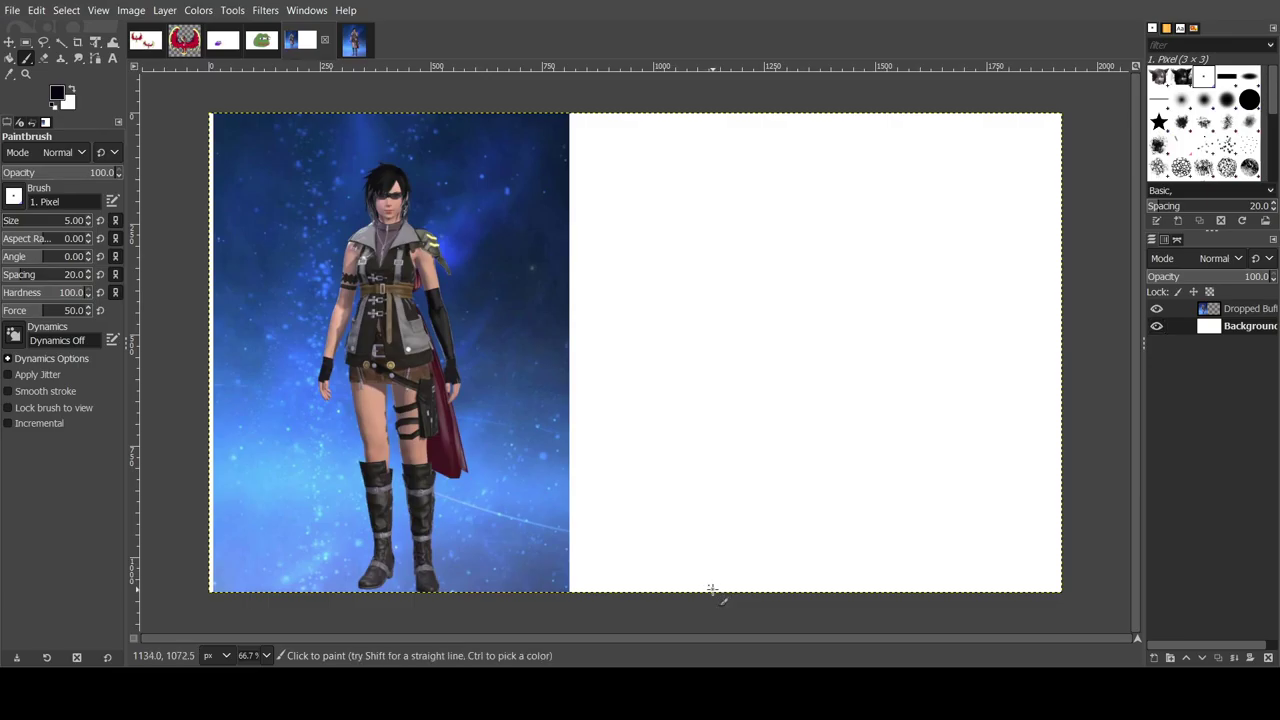
{"action": "left_click_drag", "start_coordinate": [710, 588], "coordinate": [729, 572]}
{"action": "left_click_drag", "start_coordinate": [711, 586], "coordinate": [716, 557]}
{"action": "left_click_drag", "start_coordinate": [716, 559], "coordinate": [722, 566]}
{"action": "left_click_drag", "start_coordinate": [716, 559], "coordinate": [706, 470]}
{"action": "mouse_move", "coordinate": [722, 580]}
{"action": "left_mouse_down"}
{"action": "mouse_move", "coordinate": [739, 552]}
{"action": "mouse_move", "coordinate": [731, 477]}
{"action": "mouse_move", "coordinate": [713, 463]}
{"action": "mouse_move", "coordinate": [704, 476]}
{"action": "left_mouse_up"}
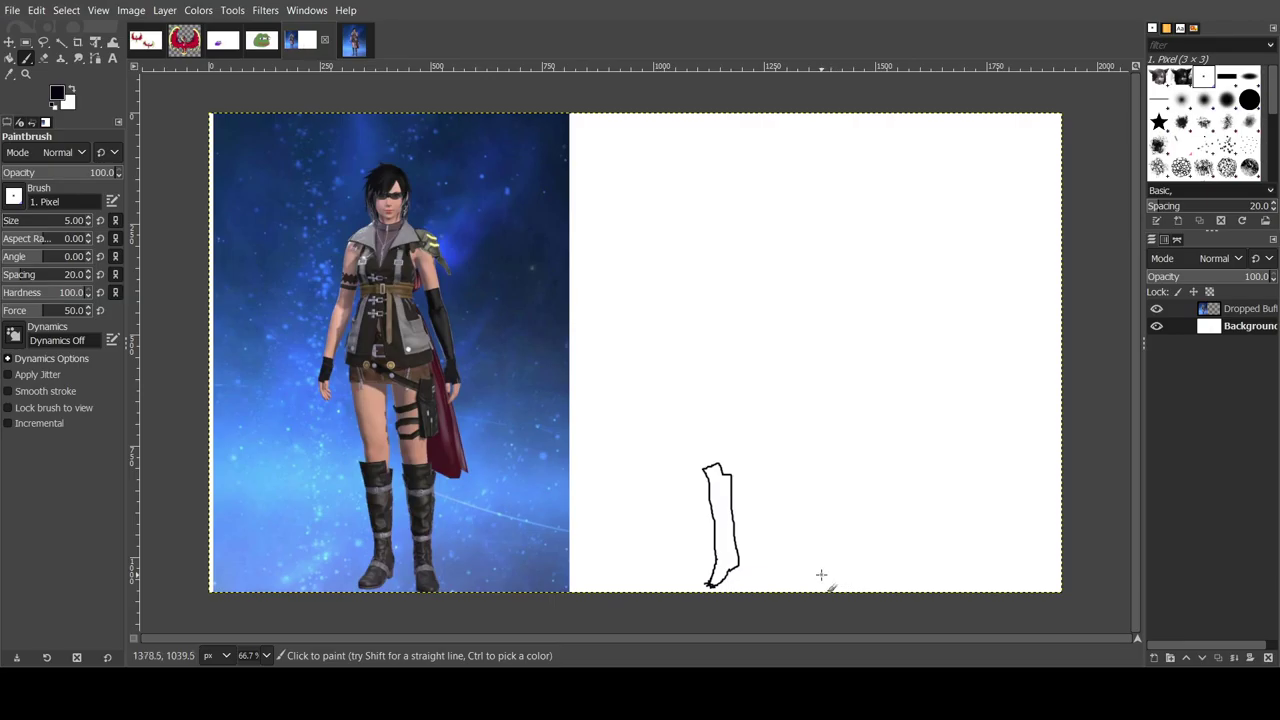
Step: Sketch the second boot to the right of the first one and outline a thigh above each boot
{"action": "mouse_move", "coordinate": [808, 576]}
{"action": "left_mouse_down"}
{"action": "mouse_move", "coordinate": [816, 584]}
{"action": "mouse_move", "coordinate": [821, 569]}
{"action": "left_mouse_up"}
{"action": "mouse_move", "coordinate": [793, 478]}
{"action": "left_mouse_down"}
{"action": "mouse_move", "coordinate": [806, 572]}
{"action": "mouse_move", "coordinate": [818, 552]}
{"action": "mouse_move", "coordinate": [823, 566]}
{"action": "mouse_move", "coordinate": [812, 481]}
{"action": "mouse_move", "coordinate": [792, 478]}
{"action": "left_mouse_up"}
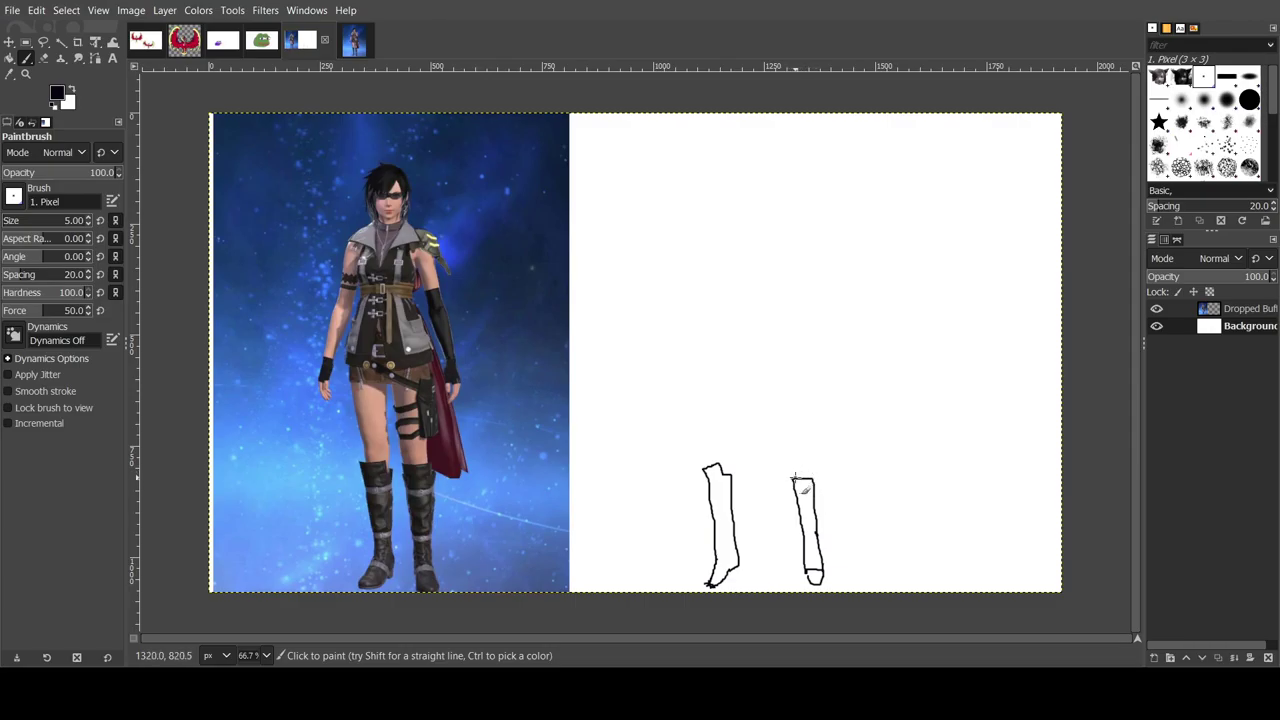
{"action": "left_click_drag", "start_coordinate": [796, 477], "coordinate": [788, 370]}
{"action": "mouse_move", "coordinate": [812, 479]}
{"action": "left_mouse_down"}
{"action": "mouse_move", "coordinate": [804, 377]}
{"action": "mouse_move", "coordinate": [788, 374]}
{"action": "left_mouse_up"}
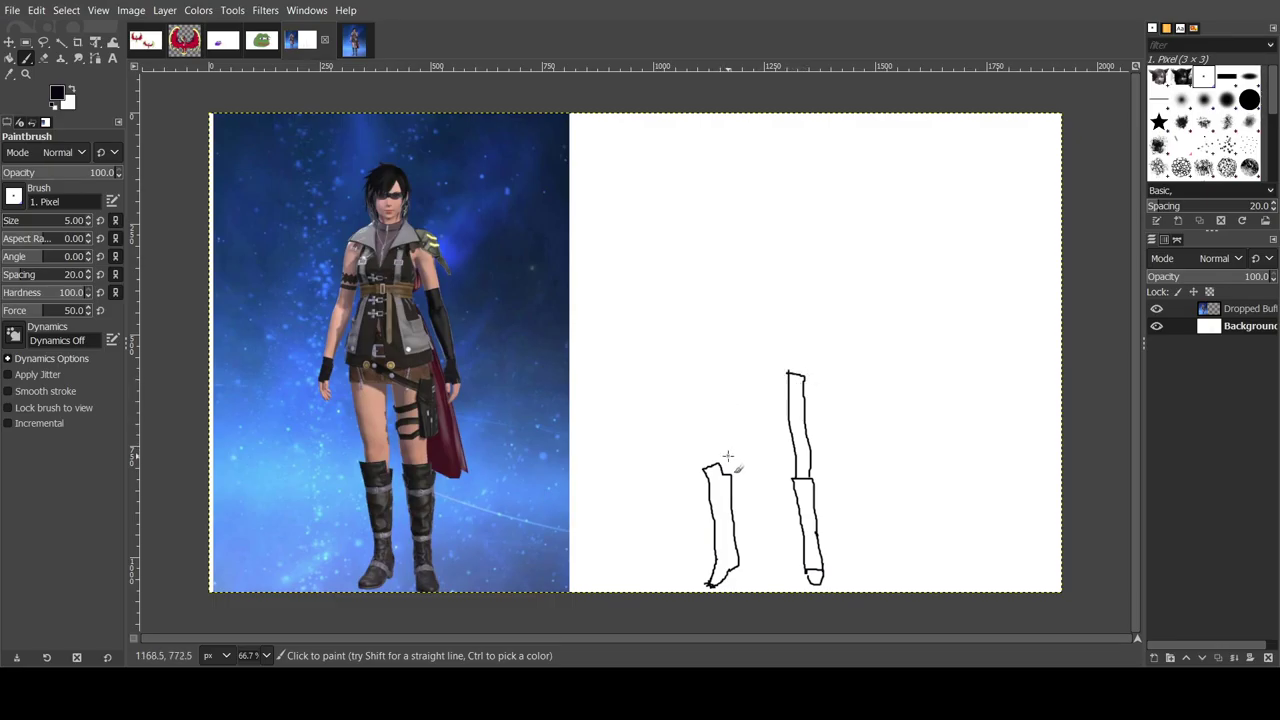
{"action": "left_click_drag", "start_coordinate": [727, 475], "coordinate": [724, 364]}
{"action": "mouse_move", "coordinate": [710, 462]}
{"action": "left_mouse_down"}
{"action": "mouse_move", "coordinate": [709, 357]}
{"action": "mouse_move", "coordinate": [728, 363]}
{"action": "left_mouse_up"}
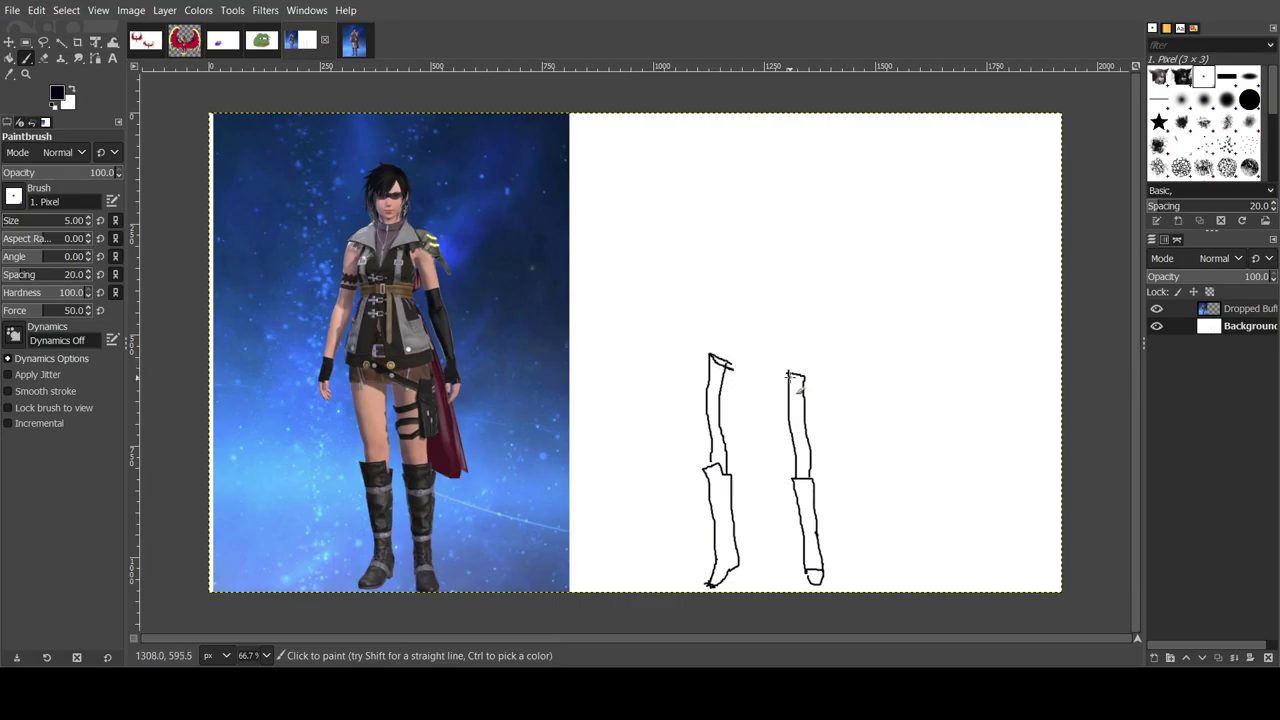
Step: Sketch the straps around the right-hand thigh and the pouch attached beside them
{"action": "left_click_drag", "start_coordinate": [787, 371], "coordinate": [803, 372]}
{"action": "mouse_move", "coordinate": [790, 398]}
{"action": "left_mouse_down"}
{"action": "mouse_move", "coordinate": [810, 398]}
{"action": "mouse_move", "coordinate": [788, 415]}
{"action": "mouse_move", "coordinate": [820, 445]}
{"action": "mouse_move", "coordinate": [800, 435]}
{"action": "mouse_move", "coordinate": [815, 421]}
{"action": "left_mouse_up"}
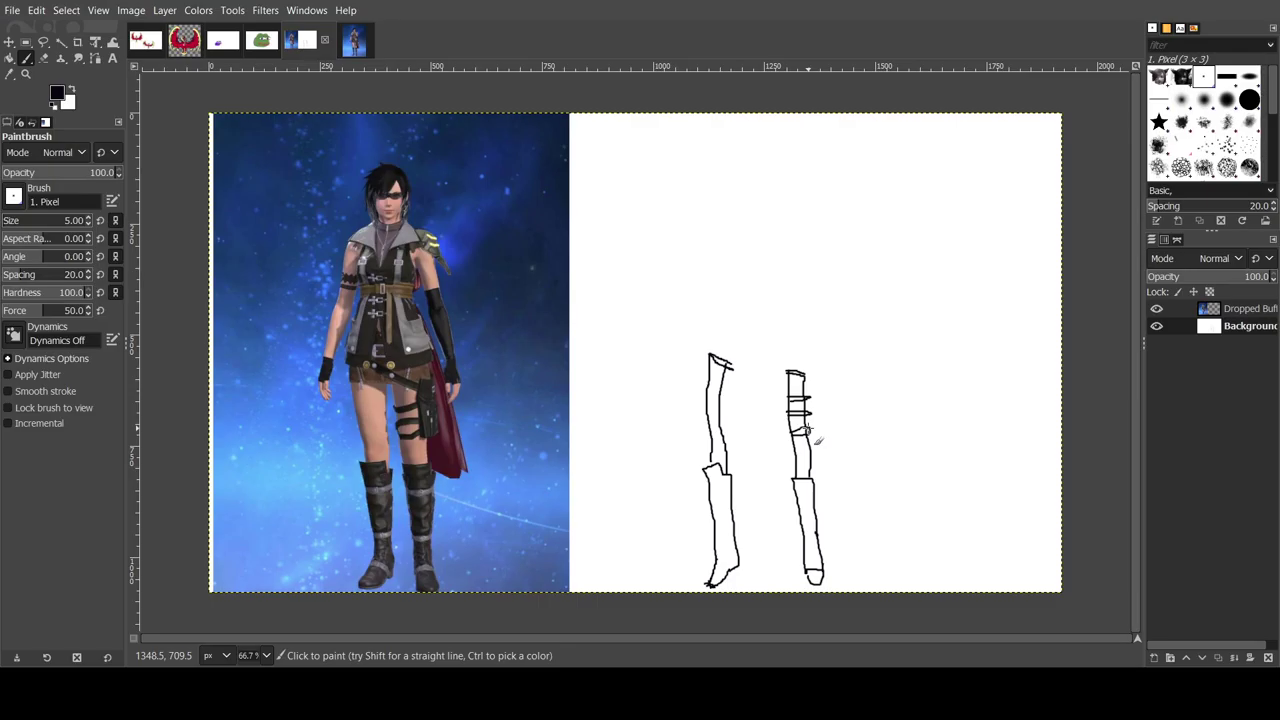
{"action": "mouse_move", "coordinate": [808, 395]}
{"action": "left_mouse_down"}
{"action": "mouse_move", "coordinate": [827, 425]}
{"action": "mouse_move", "coordinate": [804, 432]}
{"action": "left_mouse_up"}
Step: Sketch the garment's hem band across the tops of both legs and the cape hanging behind the pouch
{"action": "mouse_move", "coordinate": [703, 351]}
{"action": "left_mouse_down"}
{"action": "mouse_move", "coordinate": [818, 354]}
{"action": "mouse_move", "coordinate": [851, 454]}
{"action": "mouse_move", "coordinate": [836, 461]}
{"action": "mouse_move", "coordinate": [835, 439]}
{"action": "mouse_move", "coordinate": [828, 424]}
{"action": "left_mouse_up"}
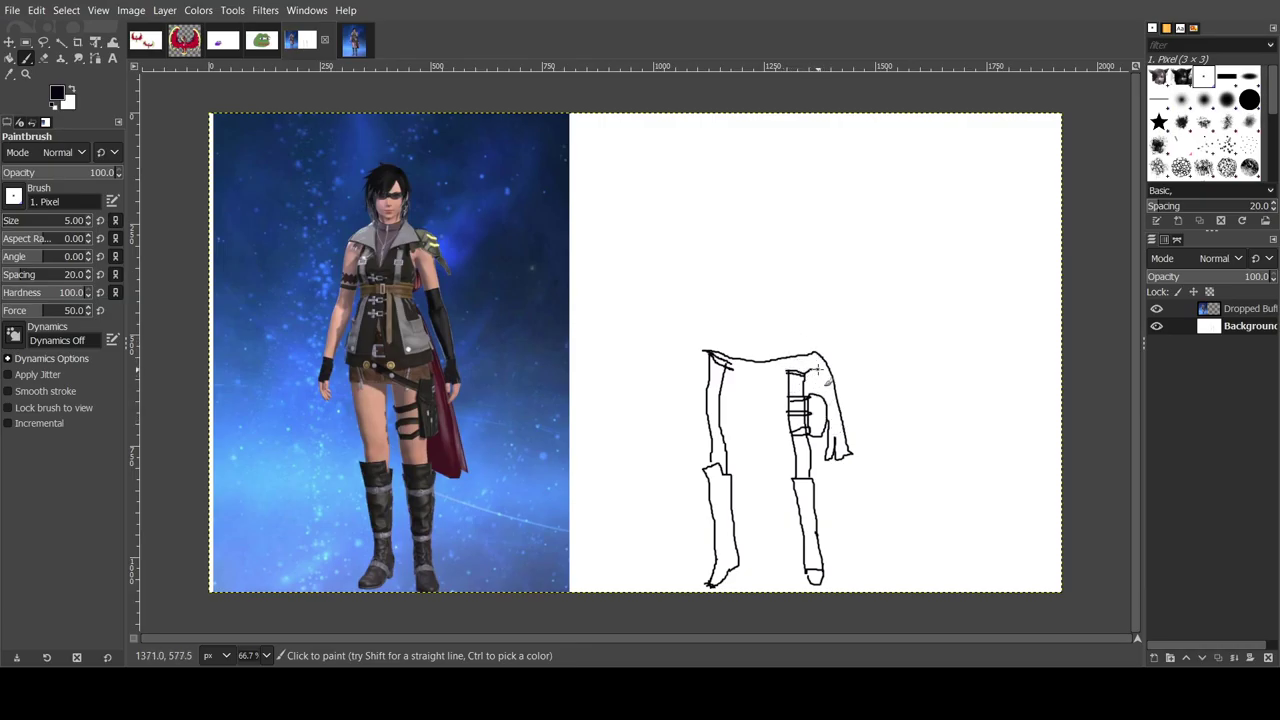
{"action": "left_click_drag", "start_coordinate": [812, 372], "coordinate": [819, 361]}
{"action": "left_click_drag", "start_coordinate": [732, 367], "coordinate": [797, 380]}
Step: Sketch the coat's narrow left panel upward from the hem and its right side curving up to the waist
{"action": "left_click_drag", "start_coordinate": [704, 343], "coordinate": [706, 352]}
{"action": "left_click_drag", "start_coordinate": [736, 338], "coordinate": [720, 238]}
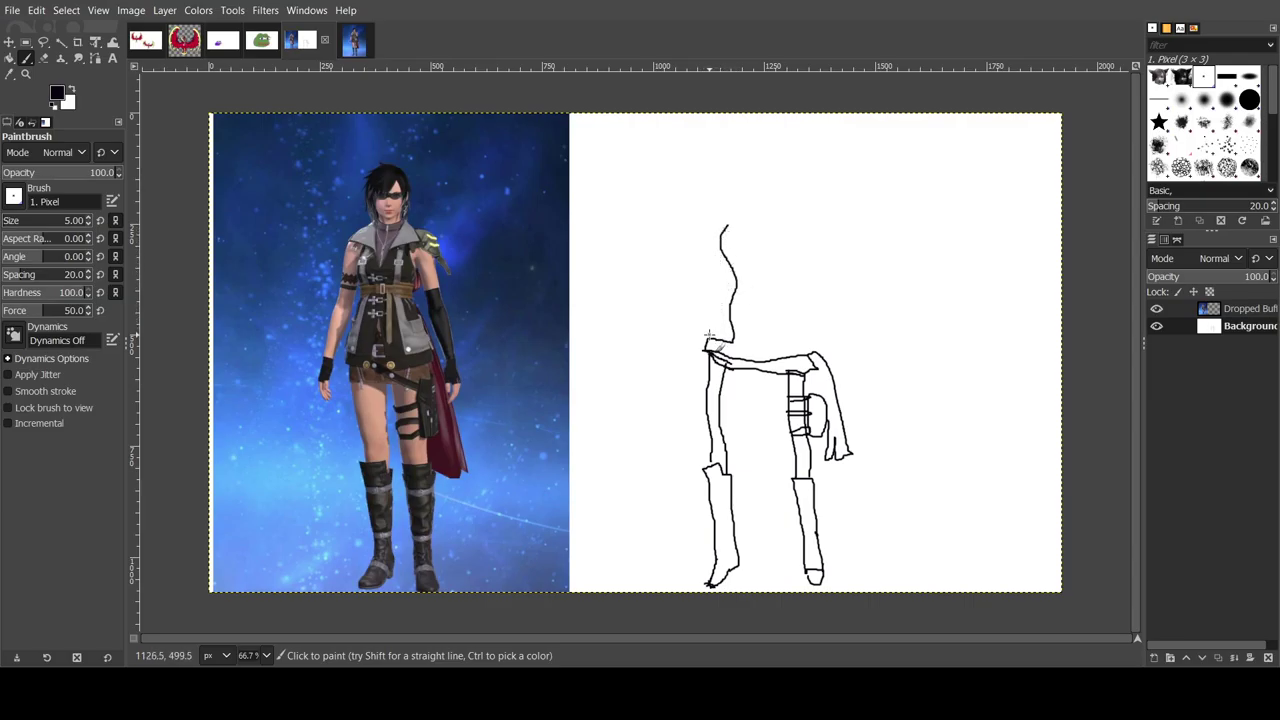
{"action": "left_click_drag", "start_coordinate": [708, 336], "coordinate": [721, 222]}
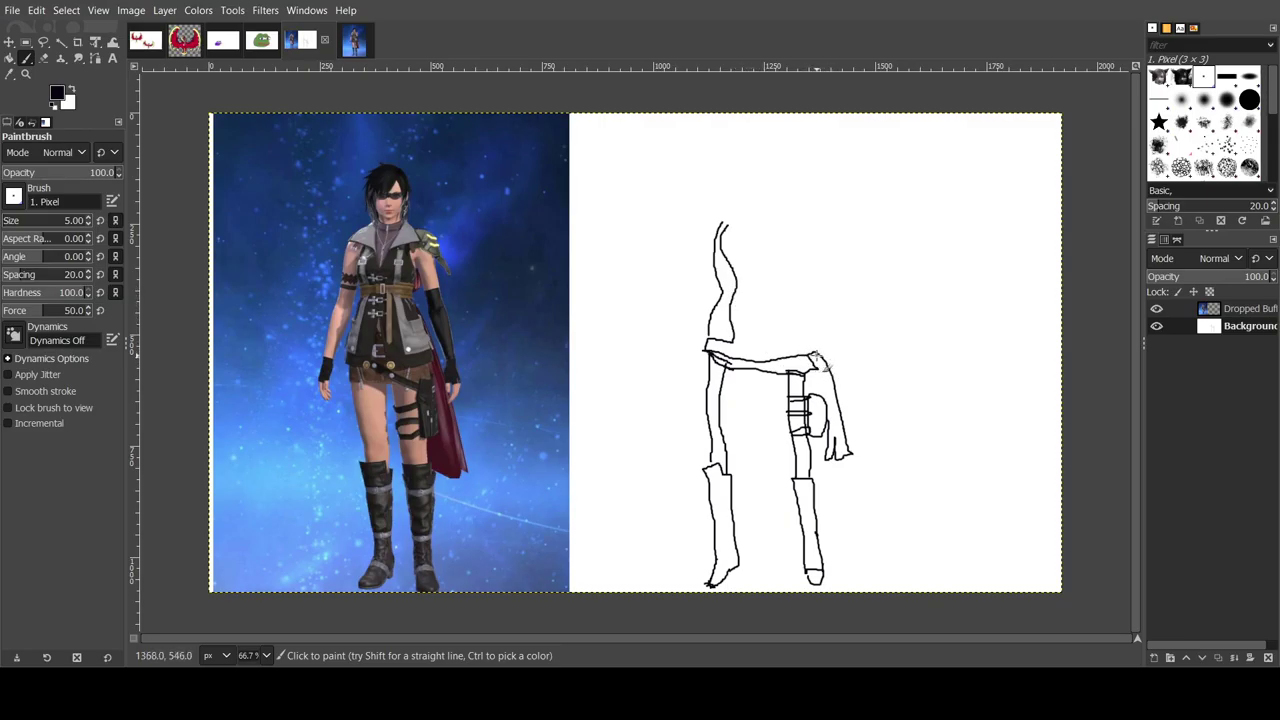
{"action": "left_click_drag", "start_coordinate": [826, 366], "coordinate": [822, 358]}
{"action": "mouse_move", "coordinate": [815, 352]}
{"action": "left_mouse_down"}
{"action": "mouse_move", "coordinate": [786, 287]}
{"action": "mouse_move", "coordinate": [752, 286]}
{"action": "left_mouse_up"}
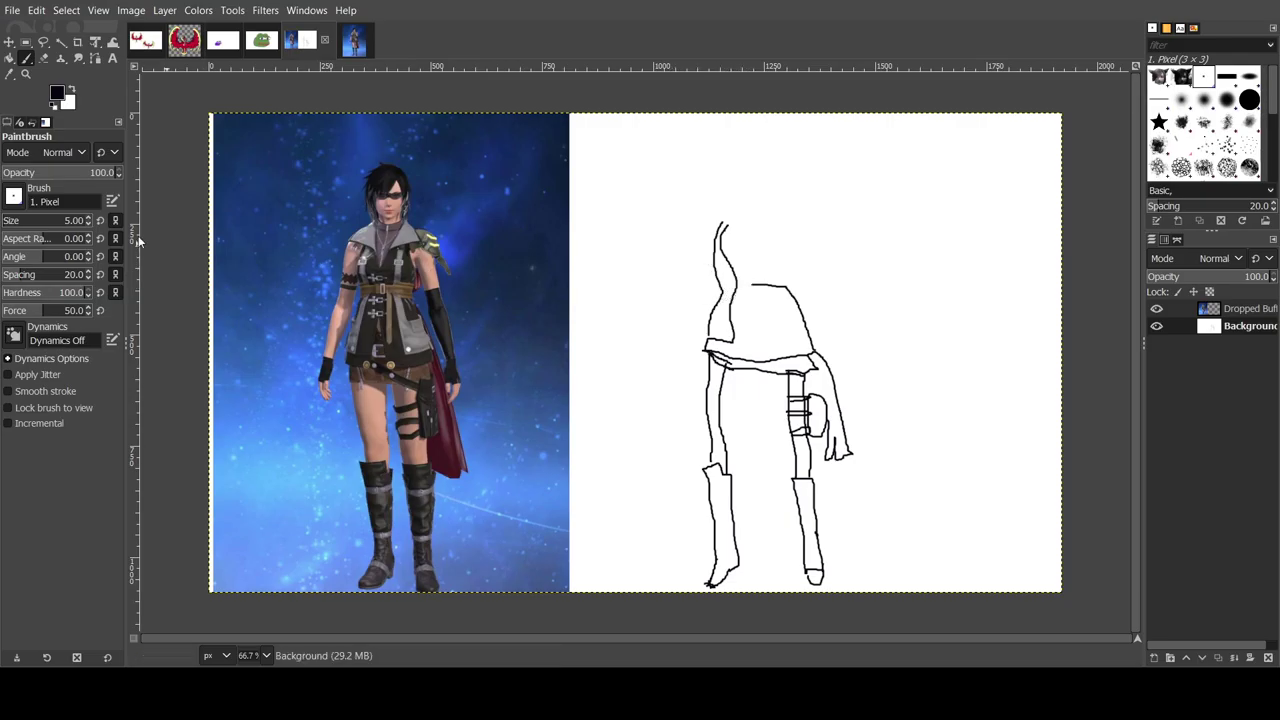
Step: Erase the upper part of the coat's left panel lines above the waist and return to the Paintbrush
{"action": "left_click", "coordinate": [43, 58]}
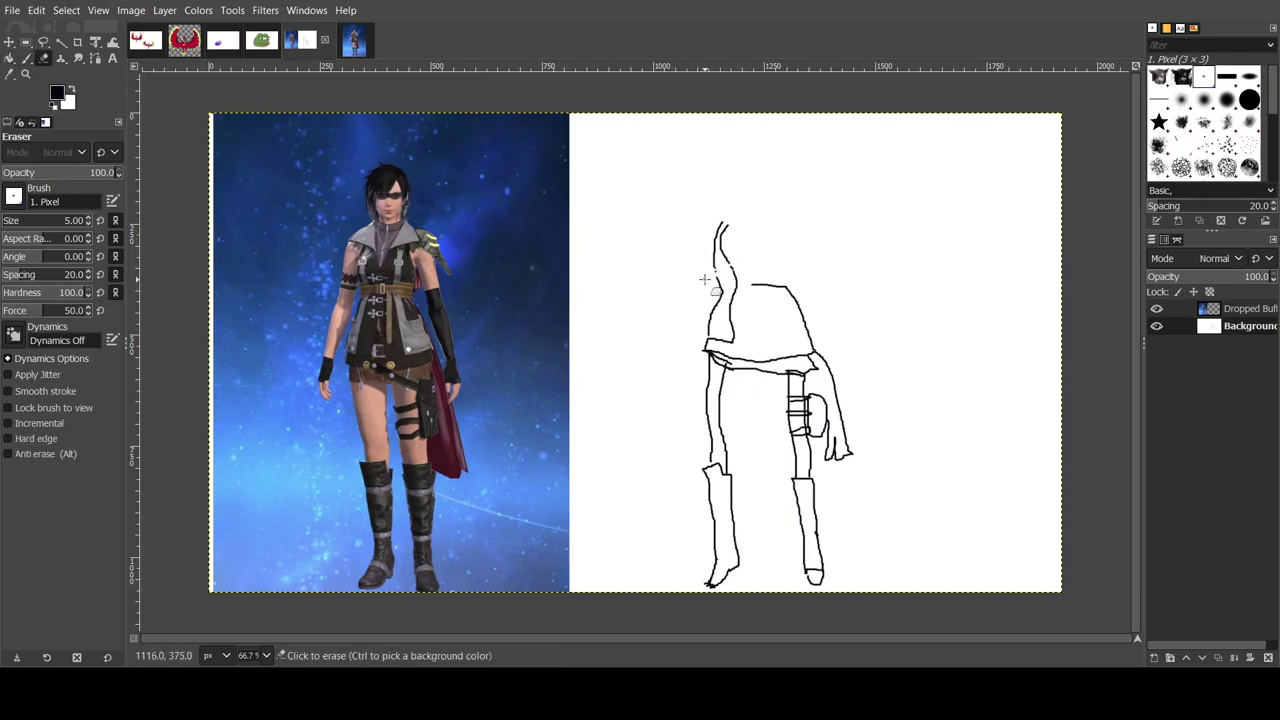
{"action": "mouse_move", "coordinate": [719, 230]}
{"action": "left_mouse_down"}
{"action": "mouse_move", "coordinate": [706, 292]}
{"action": "mouse_move", "coordinate": [735, 230]}
{"action": "mouse_move", "coordinate": [718, 260]}
{"action": "mouse_move", "coordinate": [734, 278]}
{"action": "left_mouse_up"}
{"action": "key", "text": "p"}
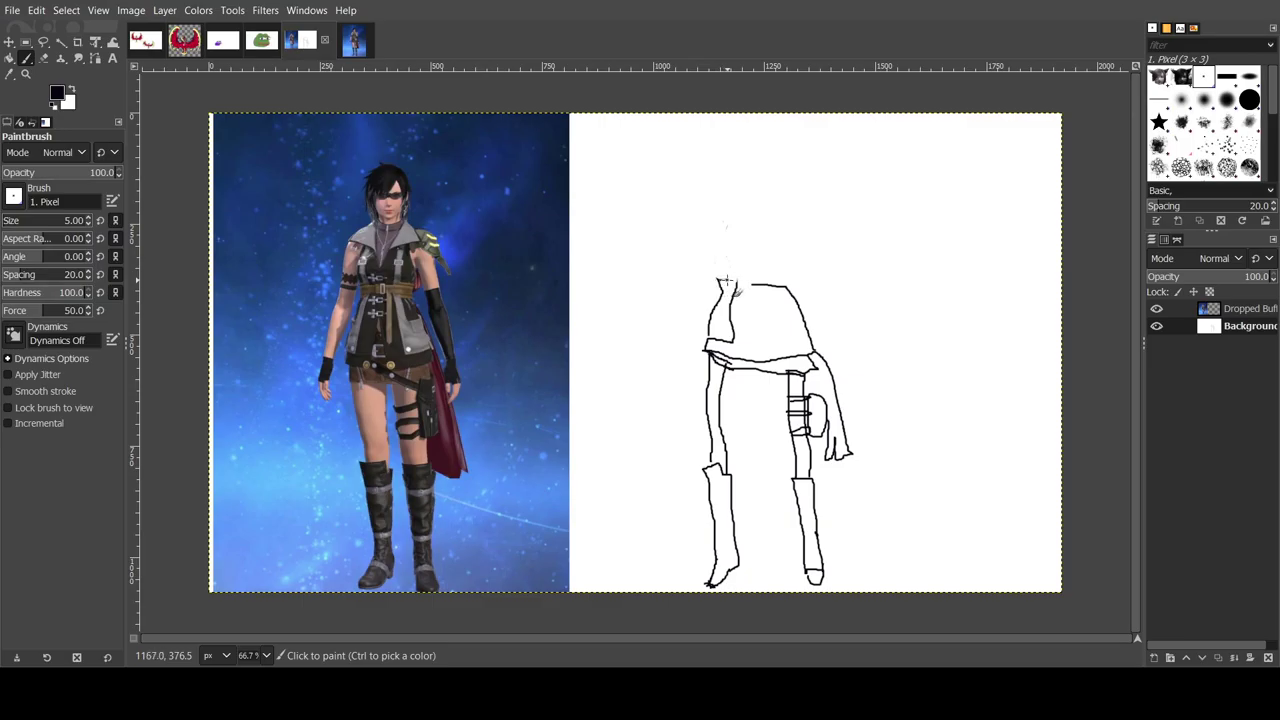
{"action": "mouse_move", "coordinate": [742, 283]}
{"action": "left_mouse_down"}
{"action": "mouse_move", "coordinate": [752, 272]}
{"action": "mouse_move", "coordinate": [698, 250]}
{"action": "mouse_move", "coordinate": [786, 256]}
{"action": "left_mouse_up"}
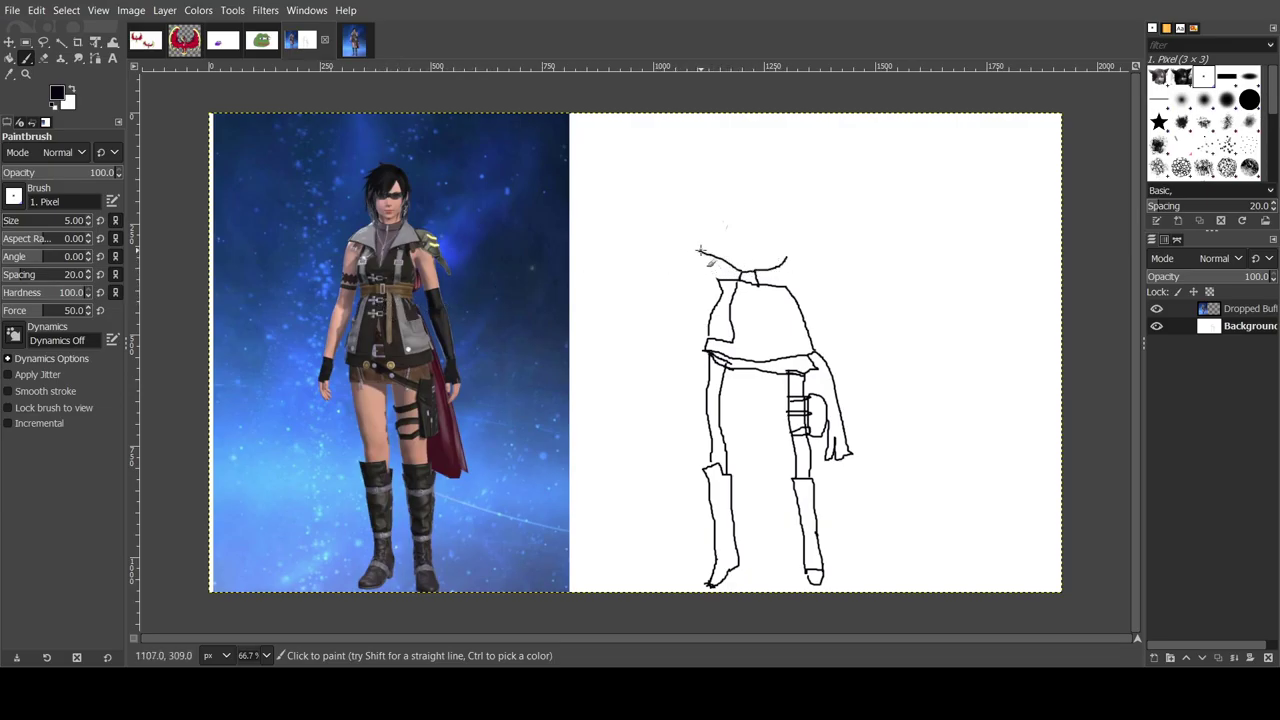
{"action": "key", "text": "ctrl"}
{"action": "key", "text": "ctrl+z"}
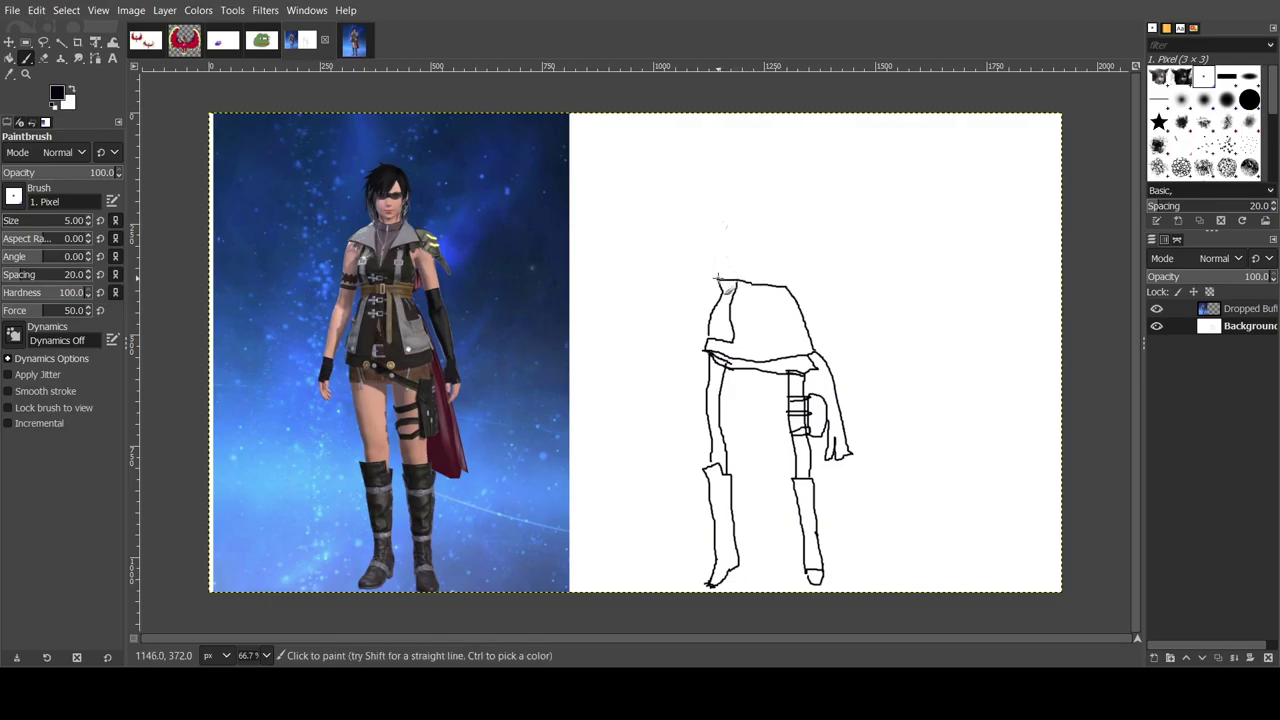
Step: Sketch the waistline across the top of the coat skirt and the two rounded chest panels above it
{"action": "mouse_move", "coordinate": [725, 272]}
{"action": "left_mouse_down"}
{"action": "mouse_move", "coordinate": [722, 250]}
{"action": "mouse_move", "coordinate": [717, 276]}
{"action": "left_mouse_up"}
{"action": "mouse_move", "coordinate": [777, 256]}
{"action": "left_mouse_down"}
{"action": "mouse_move", "coordinate": [787, 245]}
{"action": "mouse_move", "coordinate": [733, 268]}
{"action": "mouse_move", "coordinate": [745, 275]}
{"action": "mouse_move", "coordinate": [754, 258]}
{"action": "mouse_move", "coordinate": [730, 242]}
{"action": "mouse_move", "coordinate": [768, 244]}
{"action": "mouse_move", "coordinate": [767, 268]}
{"action": "mouse_move", "coordinate": [798, 272]}
{"action": "mouse_move", "coordinate": [768, 243]}
{"action": "left_mouse_up"}
{"action": "left_click_drag", "start_coordinate": [745, 254], "coordinate": [720, 250]}
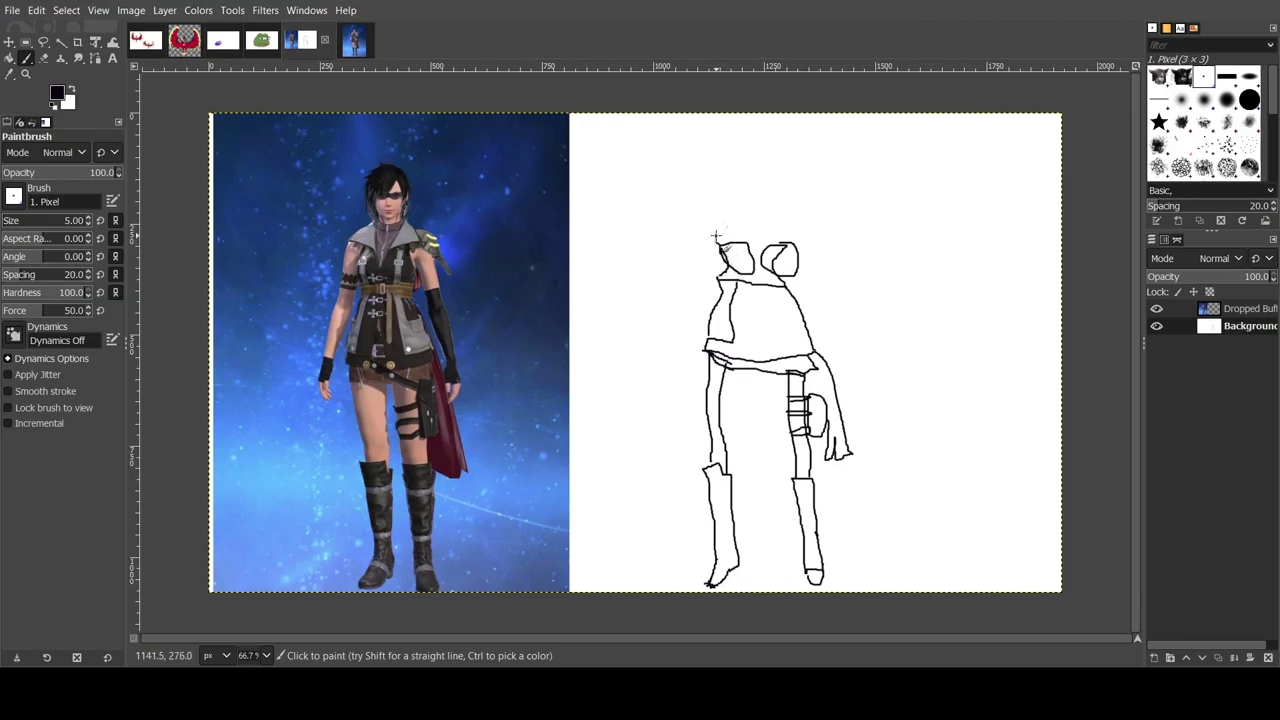
Step: Sketch the left-hand arm from shoulder to fingertips and darken the glove around its wrist
{"action": "mouse_move", "coordinate": [736, 234]}
{"action": "left_mouse_down"}
{"action": "mouse_move", "coordinate": [706, 245]}
{"action": "mouse_move", "coordinate": [685, 343]}
{"action": "left_mouse_up"}
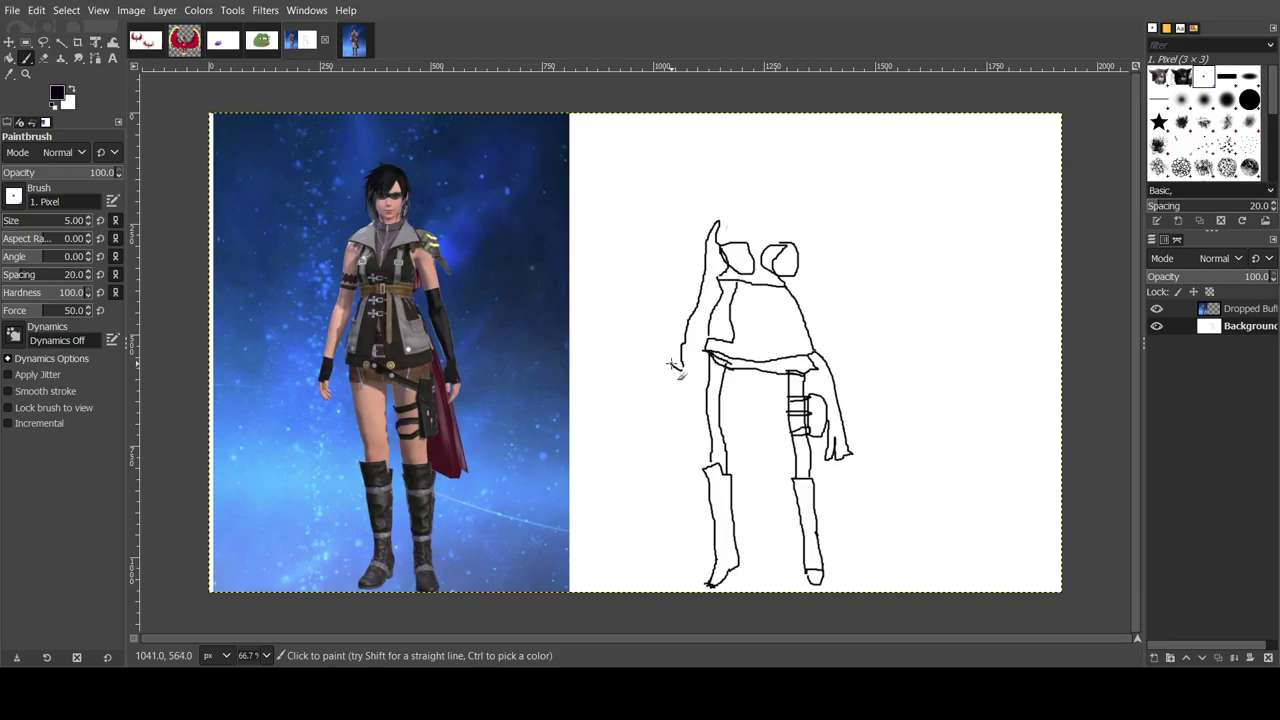
{"action": "left_click_drag", "start_coordinate": [671, 361], "coordinate": [712, 219]}
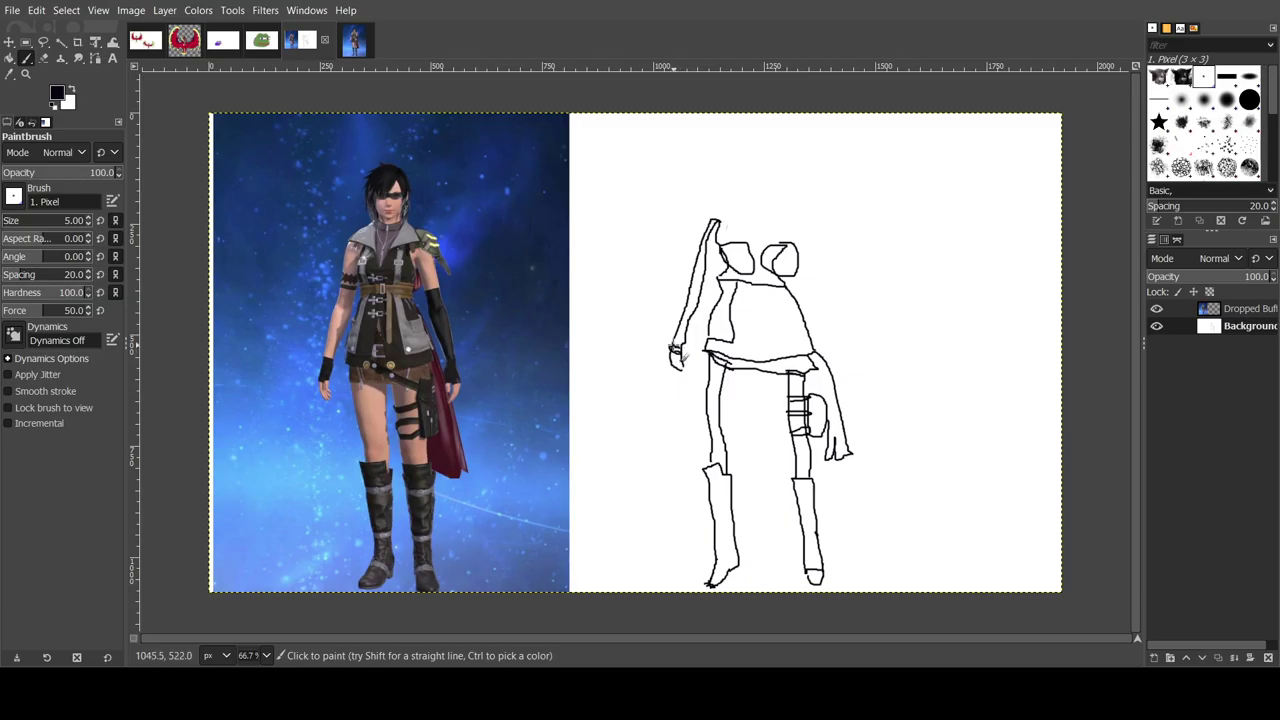
{"action": "mouse_move", "coordinate": [674, 345]}
{"action": "left_mouse_down"}
{"action": "mouse_move", "coordinate": [686, 358]}
{"action": "mouse_move", "coordinate": [681, 327]}
{"action": "mouse_move", "coordinate": [688, 380]}
{"action": "left_mouse_up"}
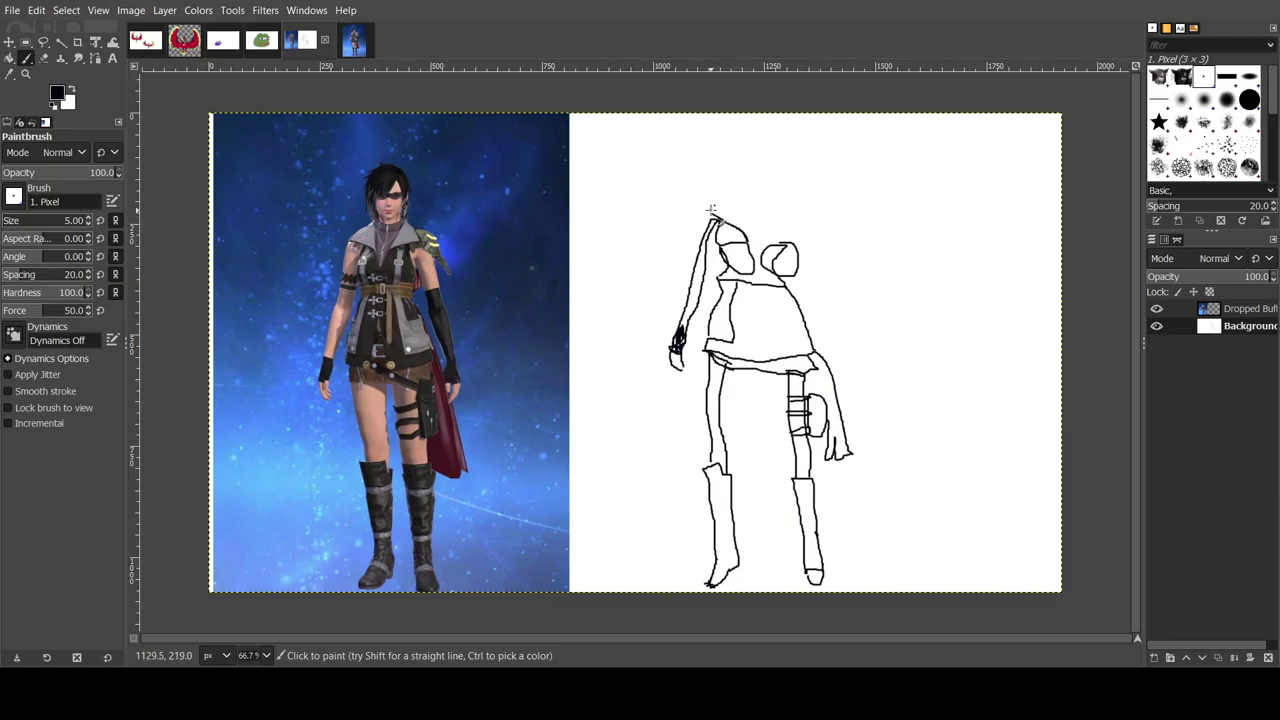
Step: Sketch the left-hand shoulder curve and the pointed coat collar with the neck lines between its two flaps
{"action": "left_click_drag", "start_coordinate": [729, 220], "coordinate": [724, 207]}
{"action": "mouse_move", "coordinate": [742, 214]}
{"action": "left_mouse_down"}
{"action": "mouse_move", "coordinate": [737, 190]}
{"action": "mouse_move", "coordinate": [745, 212]}
{"action": "left_mouse_up"}
{"action": "mouse_move", "coordinate": [737, 190]}
{"action": "left_mouse_down"}
{"action": "mouse_move", "coordinate": [767, 191]}
{"action": "mouse_move", "coordinate": [762, 224]}
{"action": "mouse_move", "coordinate": [800, 215]}
{"action": "mouse_move", "coordinate": [758, 193]}
{"action": "mouse_move", "coordinate": [759, 224]}
{"action": "left_mouse_up"}
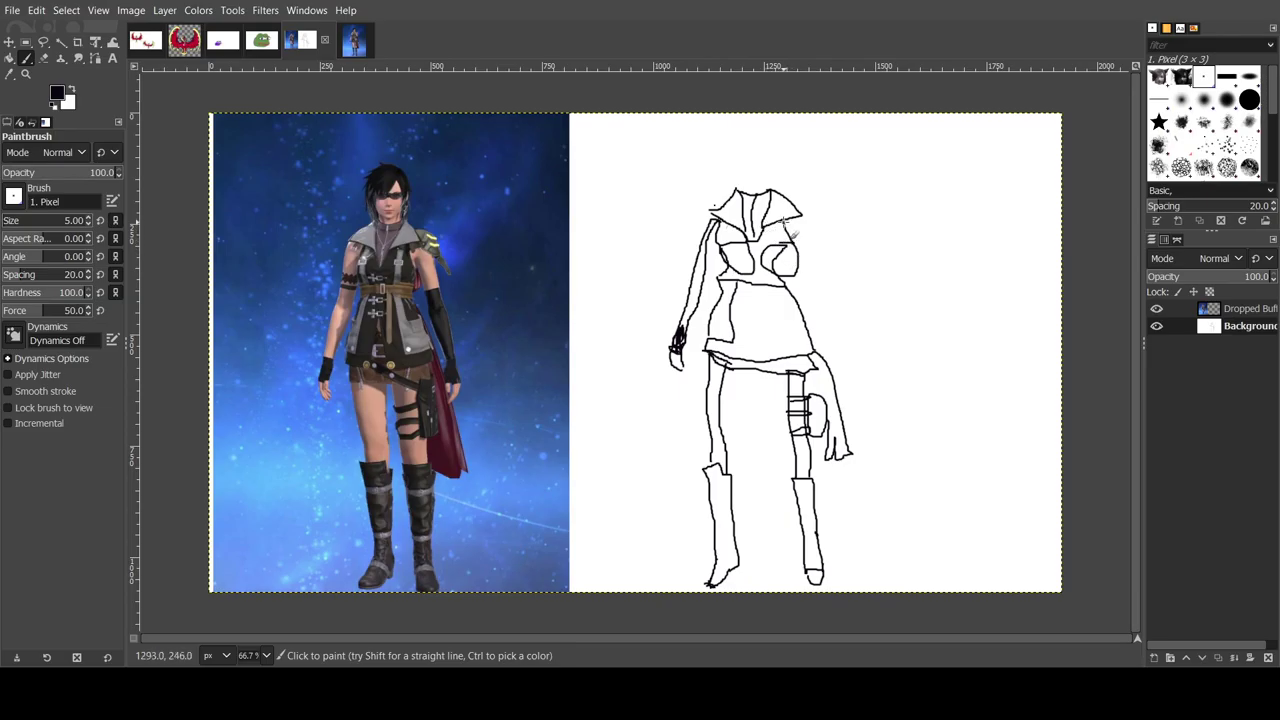
Step: Sketch the right-hand arm down to the hand, marking the upper and lower edges of its long glove
{"action": "mouse_move", "coordinate": [792, 222]}
{"action": "left_mouse_down"}
{"action": "mouse_move", "coordinate": [833, 274]}
{"action": "mouse_move", "coordinate": [856, 366]}
{"action": "mouse_move", "coordinate": [787, 229]}
{"action": "left_mouse_up"}
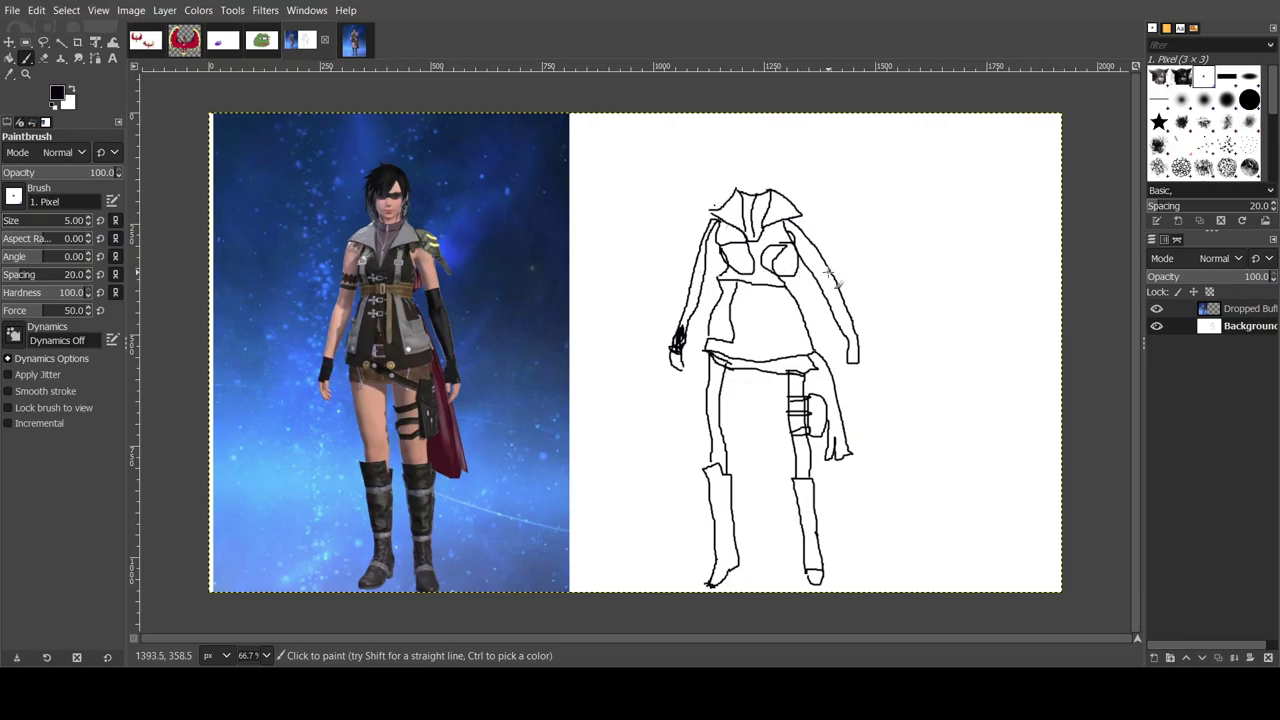
{"action": "mouse_move", "coordinate": [821, 286]}
{"action": "left_mouse_down"}
{"action": "mouse_move", "coordinate": [833, 278]}
{"action": "mouse_move", "coordinate": [856, 356]}
{"action": "mouse_move", "coordinate": [852, 340]}
{"action": "left_mouse_up"}
Step: Sketch the coat details: chest straps, right panel edge, front buckles, belt line and a small fastener on each side panel
{"action": "mouse_move", "coordinate": [744, 254]}
{"action": "left_mouse_down"}
{"action": "mouse_move", "coordinate": [753, 244]}
{"action": "mouse_move", "coordinate": [770, 257]}
{"action": "mouse_move", "coordinate": [782, 241]}
{"action": "mouse_move", "coordinate": [724, 242]}
{"action": "mouse_move", "coordinate": [744, 244]}
{"action": "mouse_move", "coordinate": [730, 228]}
{"action": "mouse_move", "coordinate": [735, 240]}
{"action": "mouse_move", "coordinate": [747, 225]}
{"action": "mouse_move", "coordinate": [786, 256]}
{"action": "left_mouse_up"}
{"action": "left_click_drag", "start_coordinate": [790, 341], "coordinate": [813, 342]}
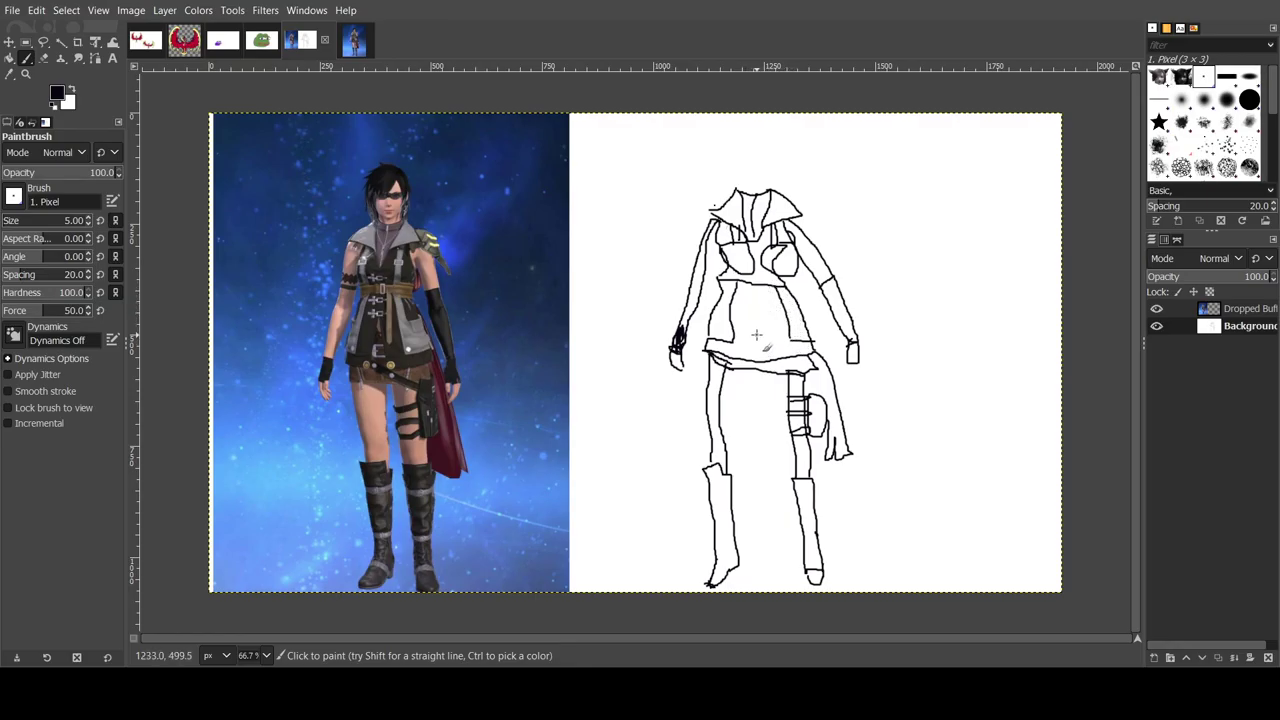
{"action": "left_click_drag", "start_coordinate": [755, 340], "coordinate": [765, 337]}
{"action": "mouse_move", "coordinate": [764, 338]}
{"action": "left_mouse_down"}
{"action": "mouse_move", "coordinate": [781, 335]}
{"action": "mouse_move", "coordinate": [760, 330]}
{"action": "left_mouse_up"}
{"action": "mouse_move", "coordinate": [766, 328]}
{"action": "left_mouse_down"}
{"action": "mouse_move", "coordinate": [762, 338]}
{"action": "mouse_move", "coordinate": [770, 318]}
{"action": "mouse_move", "coordinate": [756, 322]}
{"action": "mouse_move", "coordinate": [766, 330]}
{"action": "mouse_move", "coordinate": [752, 304]}
{"action": "mouse_move", "coordinate": [776, 306]}
{"action": "mouse_move", "coordinate": [749, 281]}
{"action": "mouse_move", "coordinate": [740, 290]}
{"action": "mouse_move", "coordinate": [797, 294]}
{"action": "left_mouse_up"}
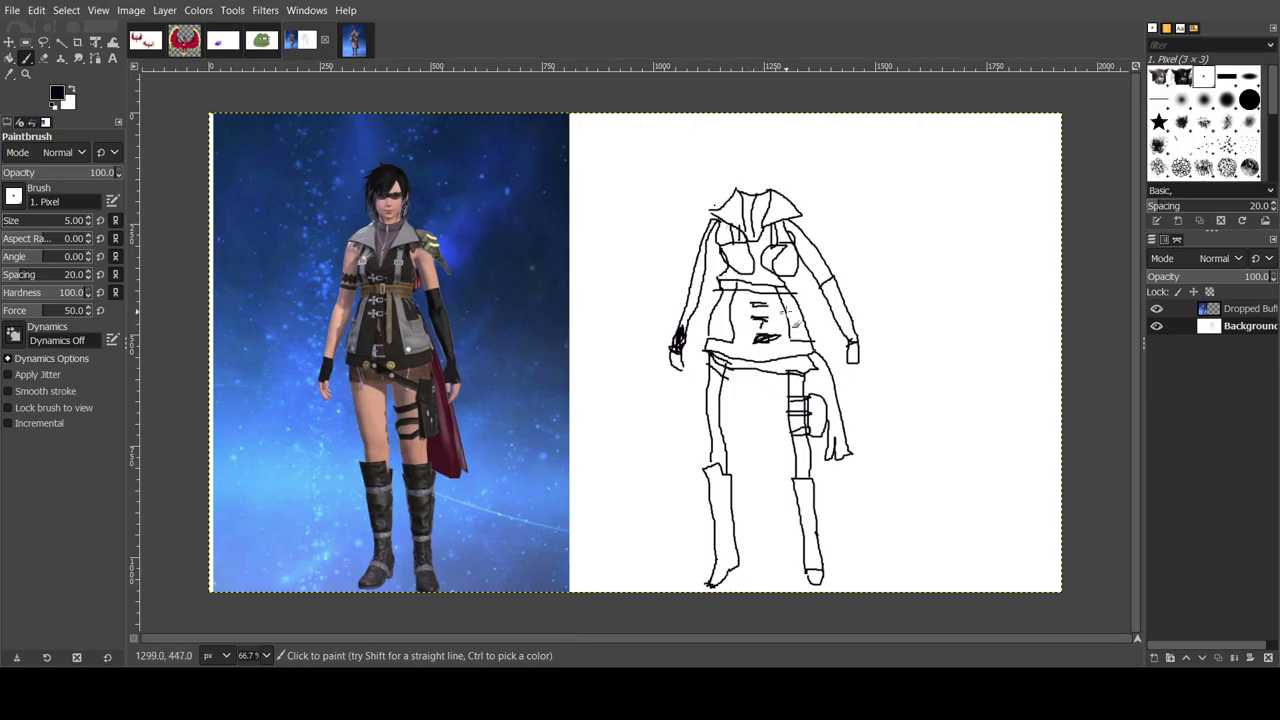
{"action": "left_click_drag", "start_coordinate": [800, 338], "coordinate": [796, 332]}
{"action": "mouse_move", "coordinate": [716, 323]}
{"action": "left_mouse_down"}
{"action": "mouse_move", "coordinate": [726, 338]}
{"action": "mouse_move", "coordinate": [721, 329]}
{"action": "left_mouse_up"}
Step: Sketch the round head on a short neck, with jagged fringed hair, glasses and a mouth
{"action": "mouse_move", "coordinate": [736, 162]}
{"action": "left_mouse_down"}
{"action": "mouse_move", "coordinate": [756, 185]}
{"action": "mouse_move", "coordinate": [782, 158]}
{"action": "mouse_move", "coordinate": [770, 142]}
{"action": "mouse_move", "coordinate": [736, 160]}
{"action": "left_mouse_up"}
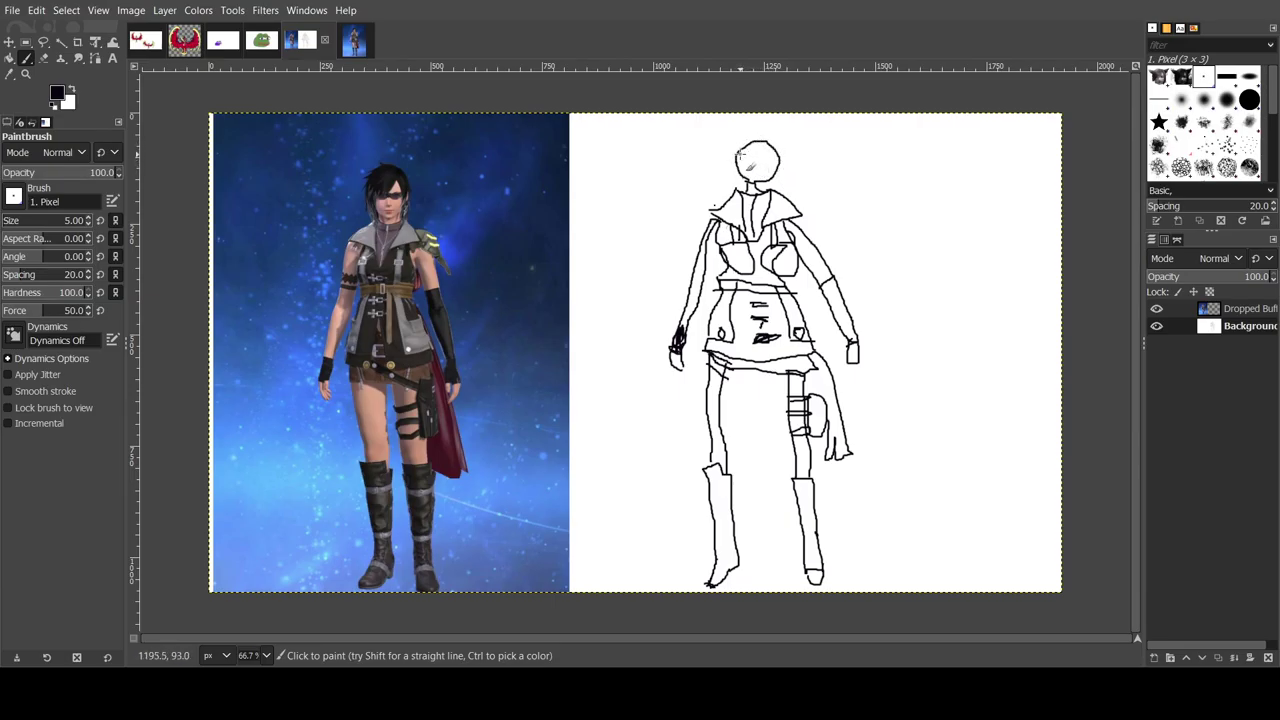
{"action": "mouse_move", "coordinate": [738, 156]}
{"action": "left_mouse_down"}
{"action": "mouse_move", "coordinate": [739, 186]}
{"action": "mouse_move", "coordinate": [737, 160]}
{"action": "mouse_move", "coordinate": [756, 165]}
{"action": "mouse_move", "coordinate": [753, 150]}
{"action": "mouse_move", "coordinate": [779, 155]}
{"action": "mouse_move", "coordinate": [786, 172]}
{"action": "mouse_move", "coordinate": [741, 138]}
{"action": "mouse_move", "coordinate": [728, 160]}
{"action": "mouse_move", "coordinate": [738, 131]}
{"action": "mouse_move", "coordinate": [785, 154]}
{"action": "left_mouse_up"}
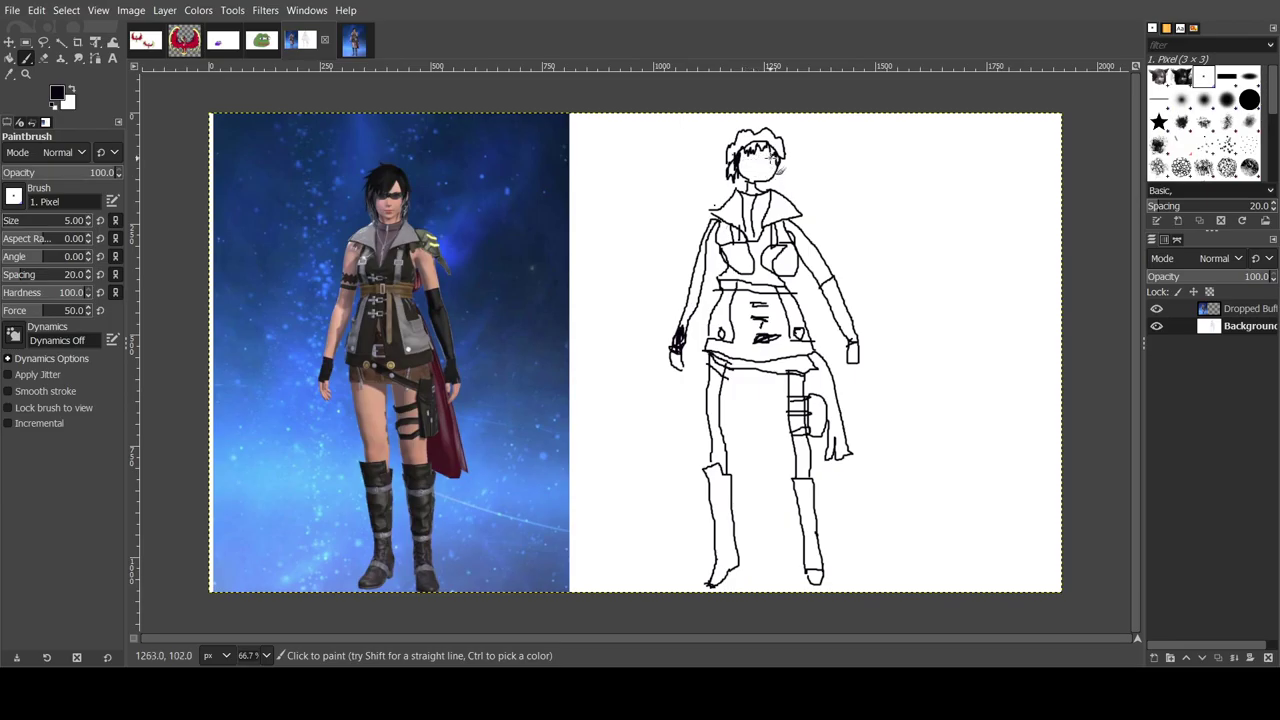
{"action": "mouse_move", "coordinate": [756, 158]}
{"action": "left_mouse_down"}
{"action": "mouse_move", "coordinate": [784, 175]}
{"action": "mouse_move", "coordinate": [742, 168]}
{"action": "mouse_move", "coordinate": [762, 175]}
{"action": "mouse_move", "coordinate": [760, 153]}
{"action": "mouse_move", "coordinate": [756, 172]}
{"action": "left_mouse_up"}
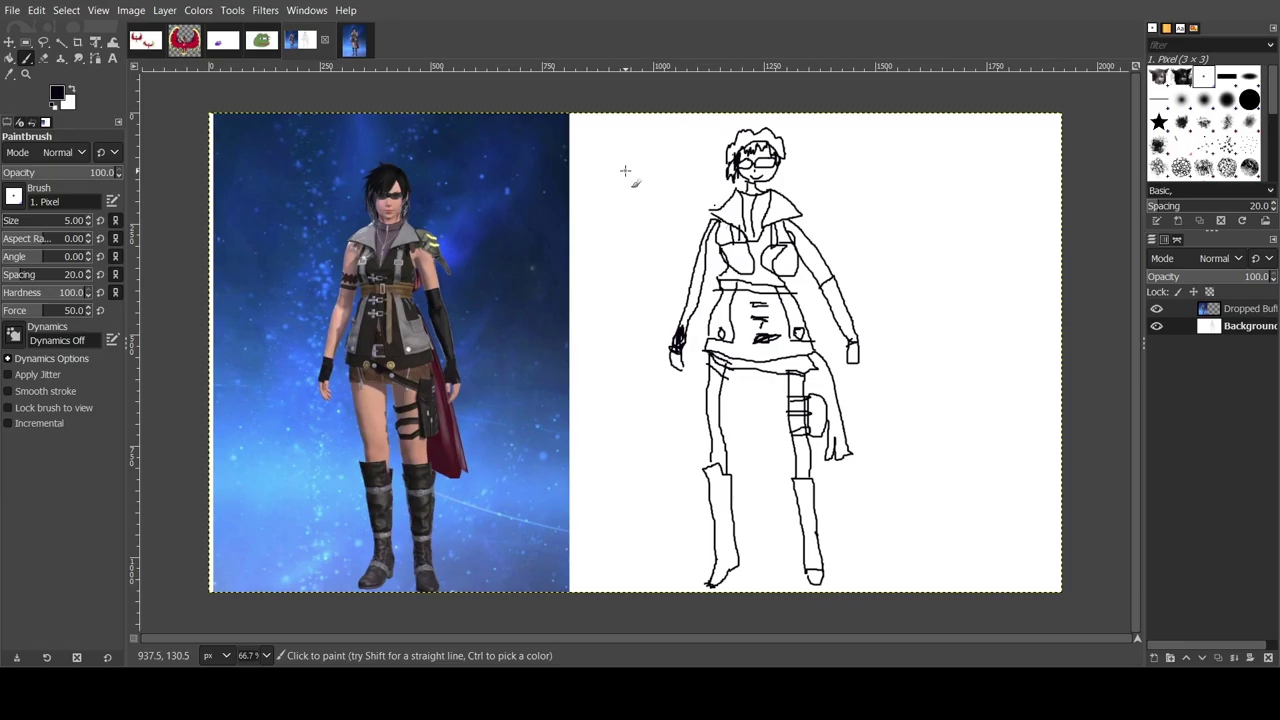
Step: Bucket-fill the two boots with black, leaving the right-hand boot's toe unfilled
{"action": "left_click", "coordinate": [14, 58]}
{"action": "left_click", "coordinate": [723, 512]}
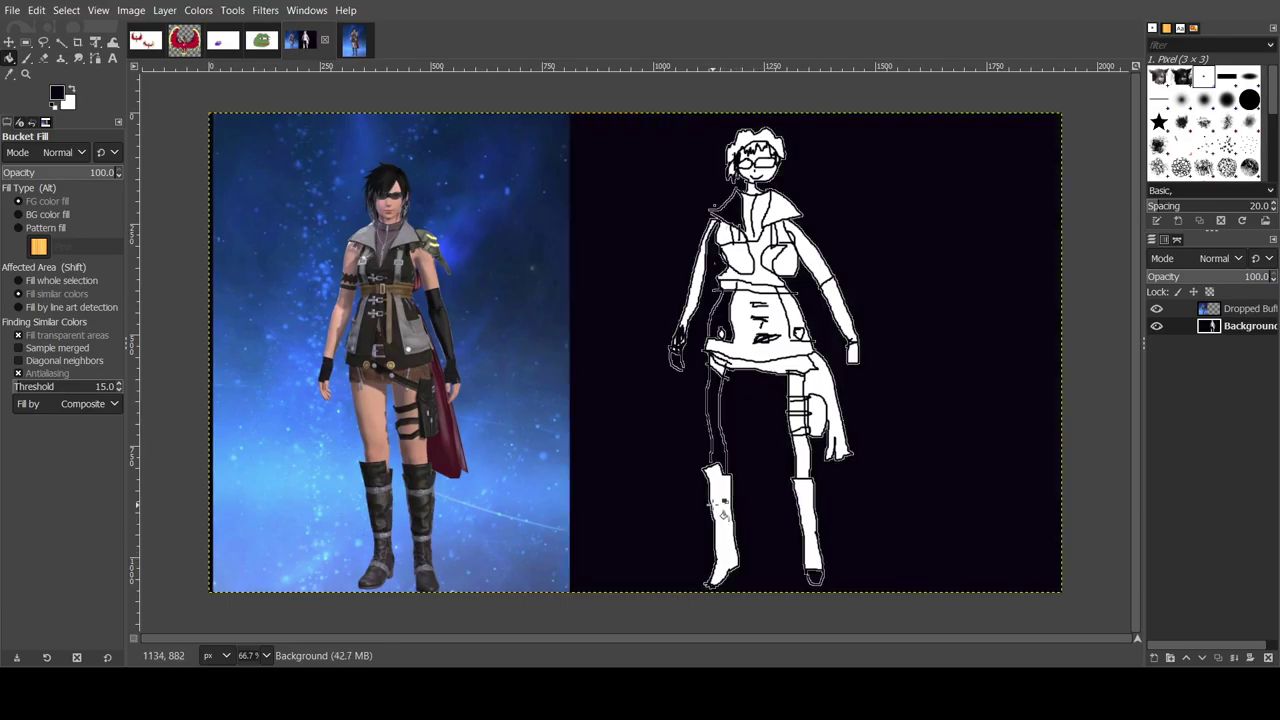
{"action": "key", "text": "ctrl+z"}
{"action": "left_click", "coordinate": [726, 508]}
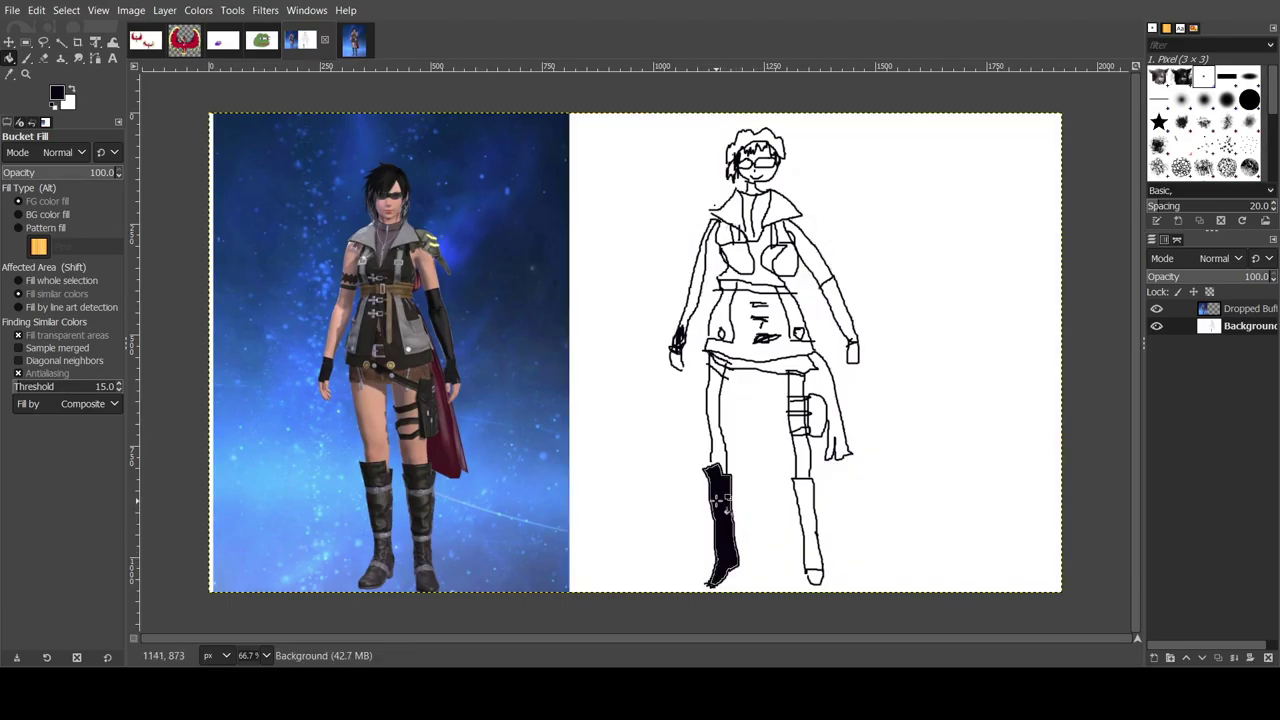
{"action": "left_click", "coordinate": [808, 512]}
Step: Fill the long glove, the vest front, the coat's centre with its hem and the hanging cape with black
{"action": "left_click", "coordinate": [840, 310]}
{"action": "left_click", "coordinate": [757, 258]}
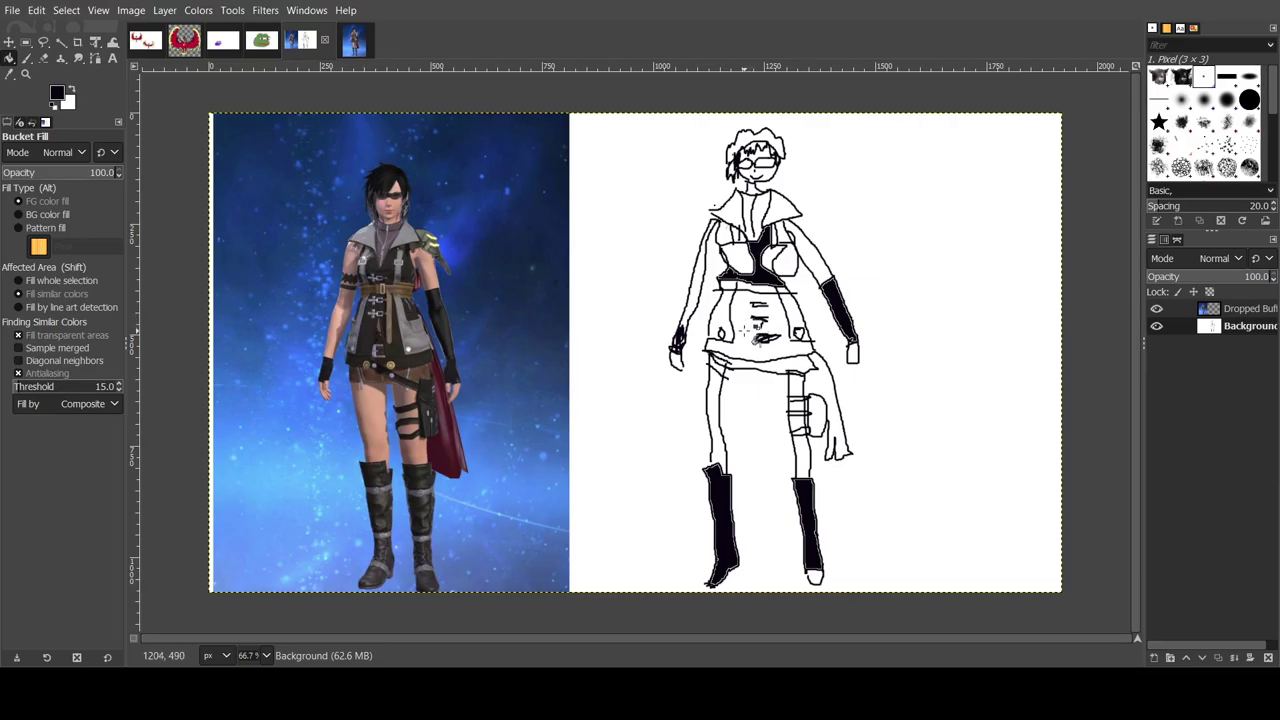
{"action": "left_click", "coordinate": [755, 336]}
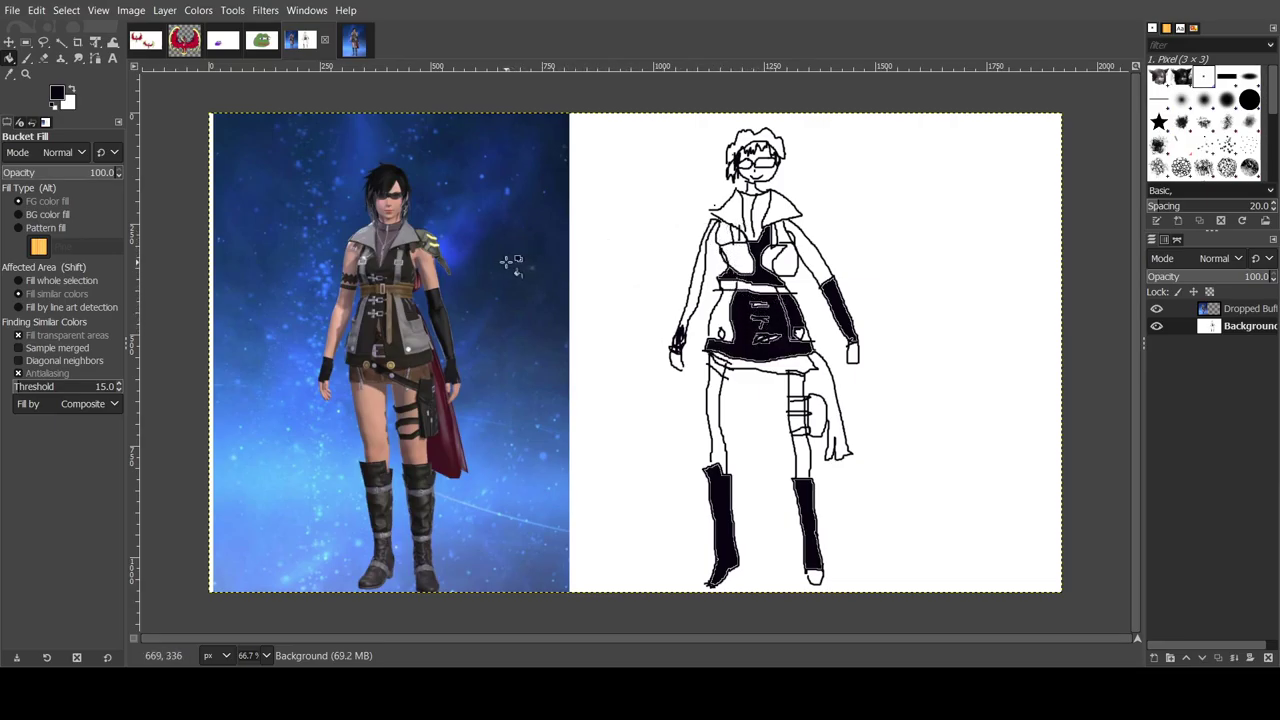
{"action": "left_click", "coordinate": [822, 392]}
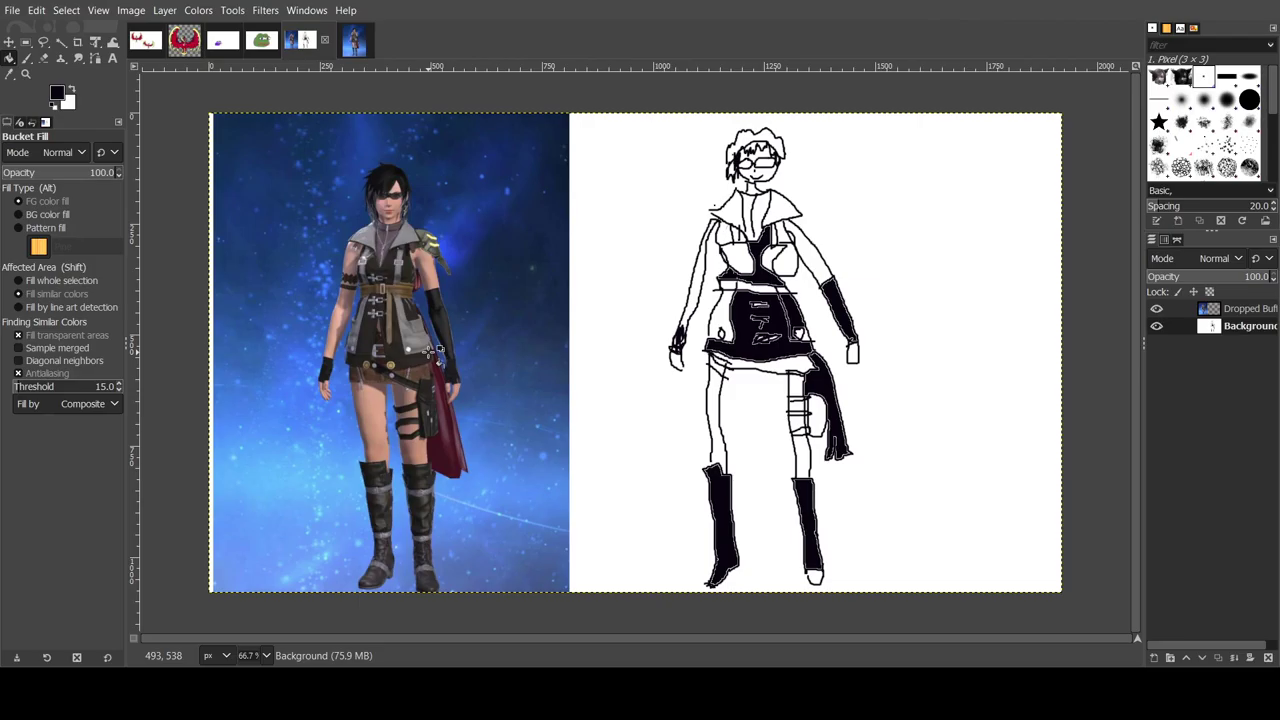
Step: Close the outline around the right-hand boot's toe with the Paintbrush and fill the toe with black
{"action": "left_click", "coordinate": [818, 578]}
{"action": "key", "text": "ctrl+z"}
{"action": "left_click", "coordinate": [26, 58]}
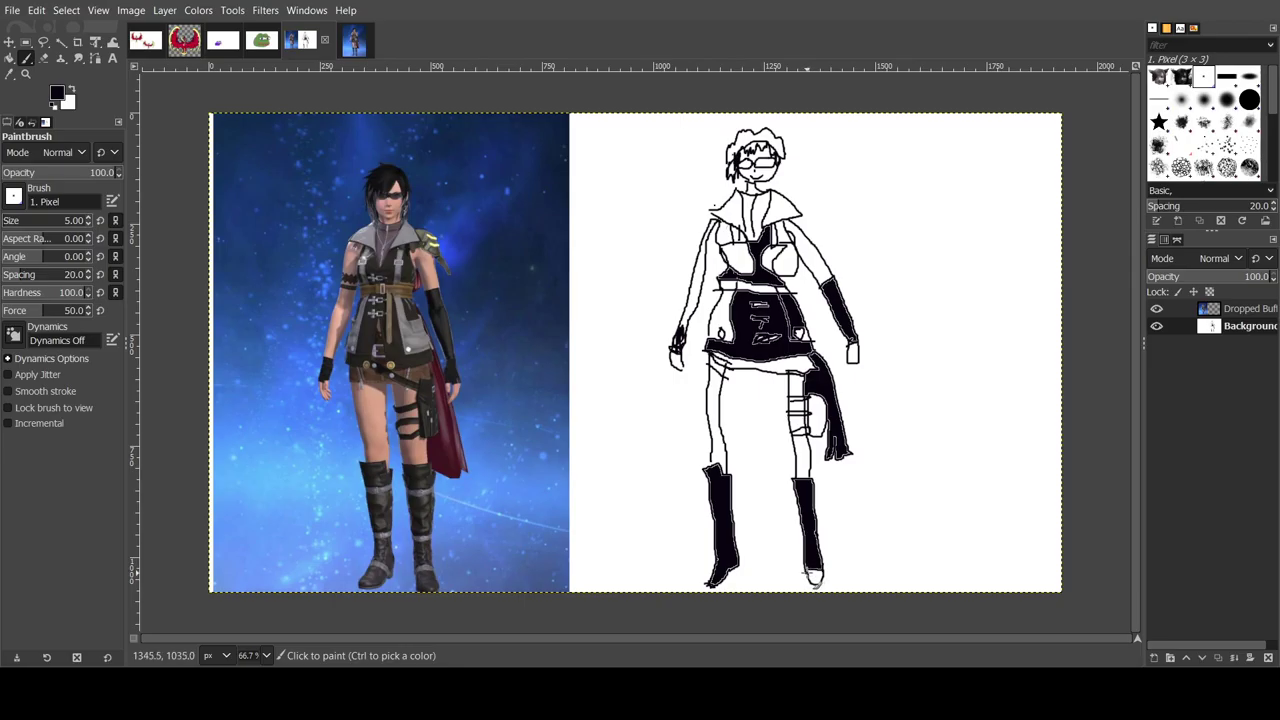
{"action": "left_click", "coordinate": [817, 579]}
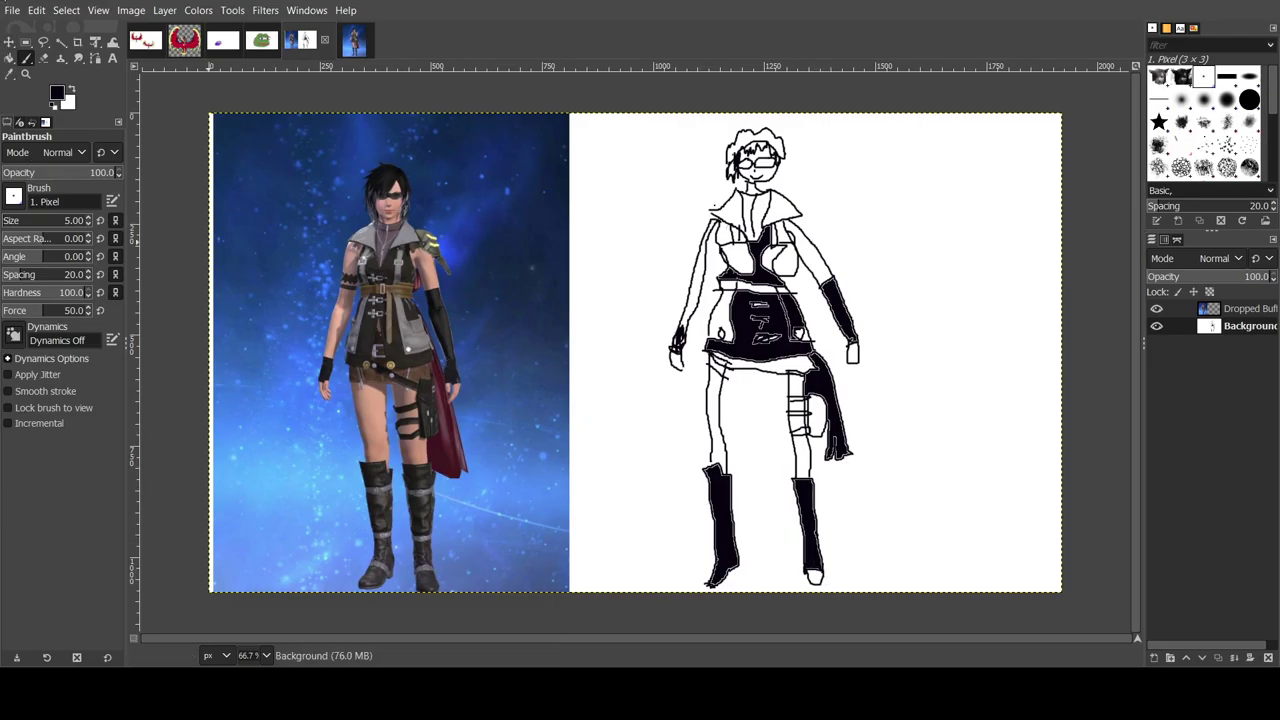
{"action": "left_click", "coordinate": [9, 58]}
{"action": "left_click", "coordinate": [820, 581]}
{"action": "left_click", "coordinate": [820, 580]}
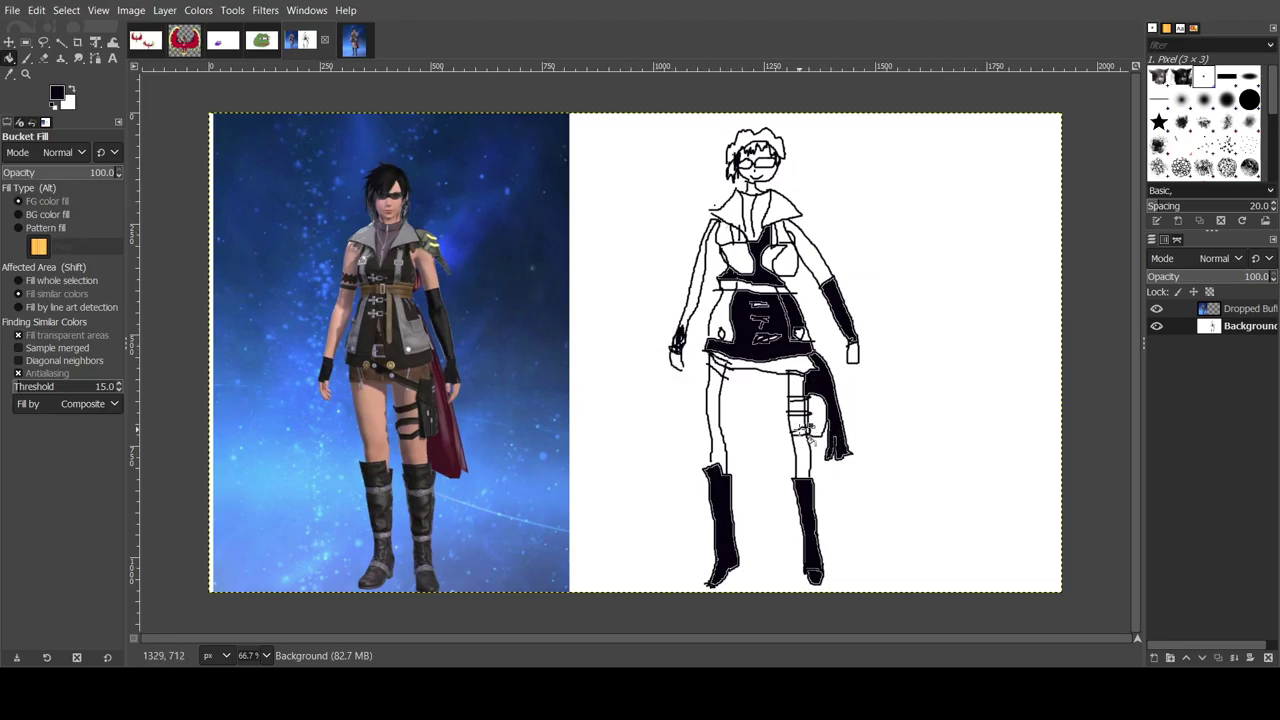
Step: Fill the straps around the right-hand thigh and the attached pouch with black
{"action": "left_click", "coordinate": [807, 420]}
{"action": "left_click", "coordinate": [806, 414]}
{"action": "left_click", "coordinate": [800, 398]}
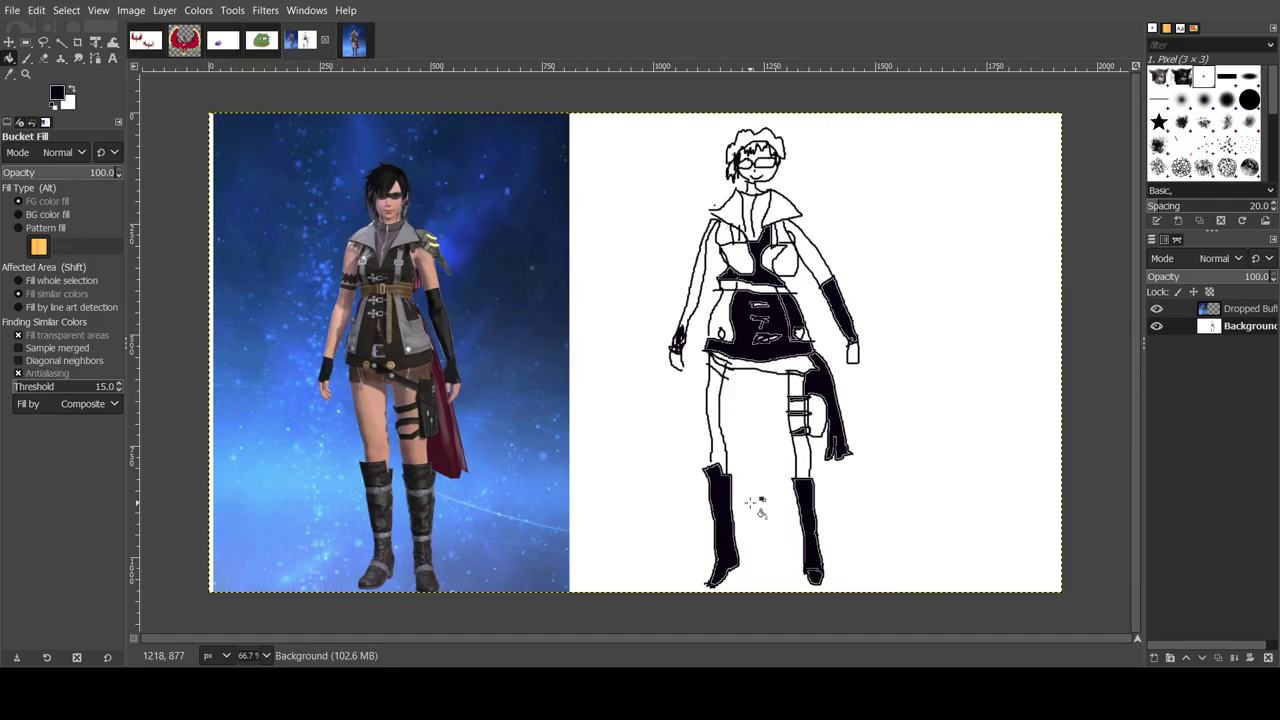
{"action": "left_click", "coordinate": [813, 408]}
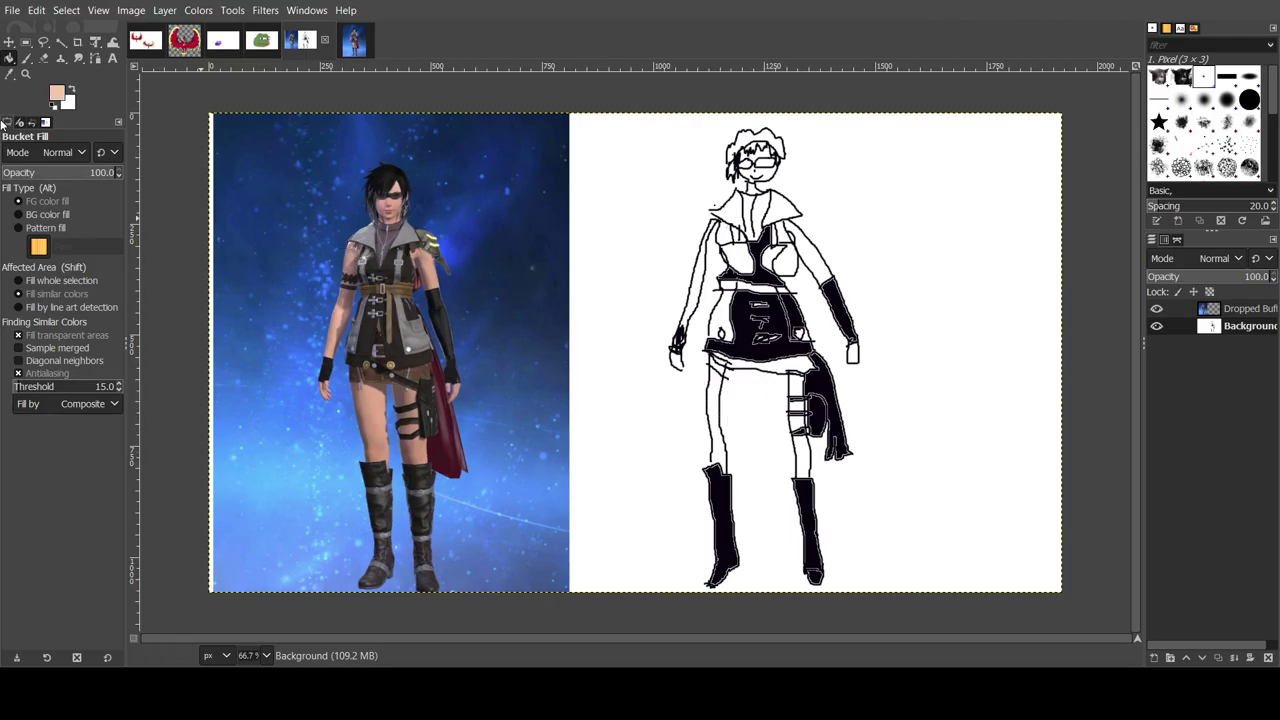
{"action": "key", "text": "d"}
{"action": "key", "text": "p"}
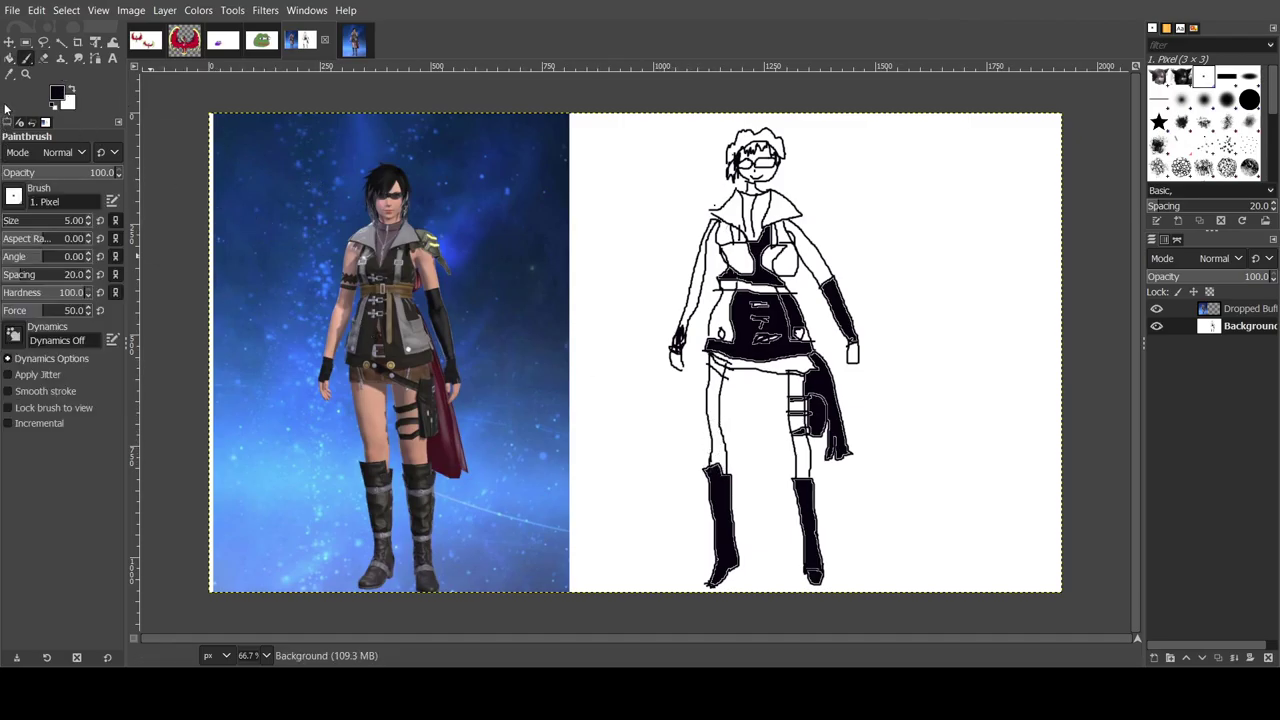
{"action": "left_click", "coordinate": [9, 58]}
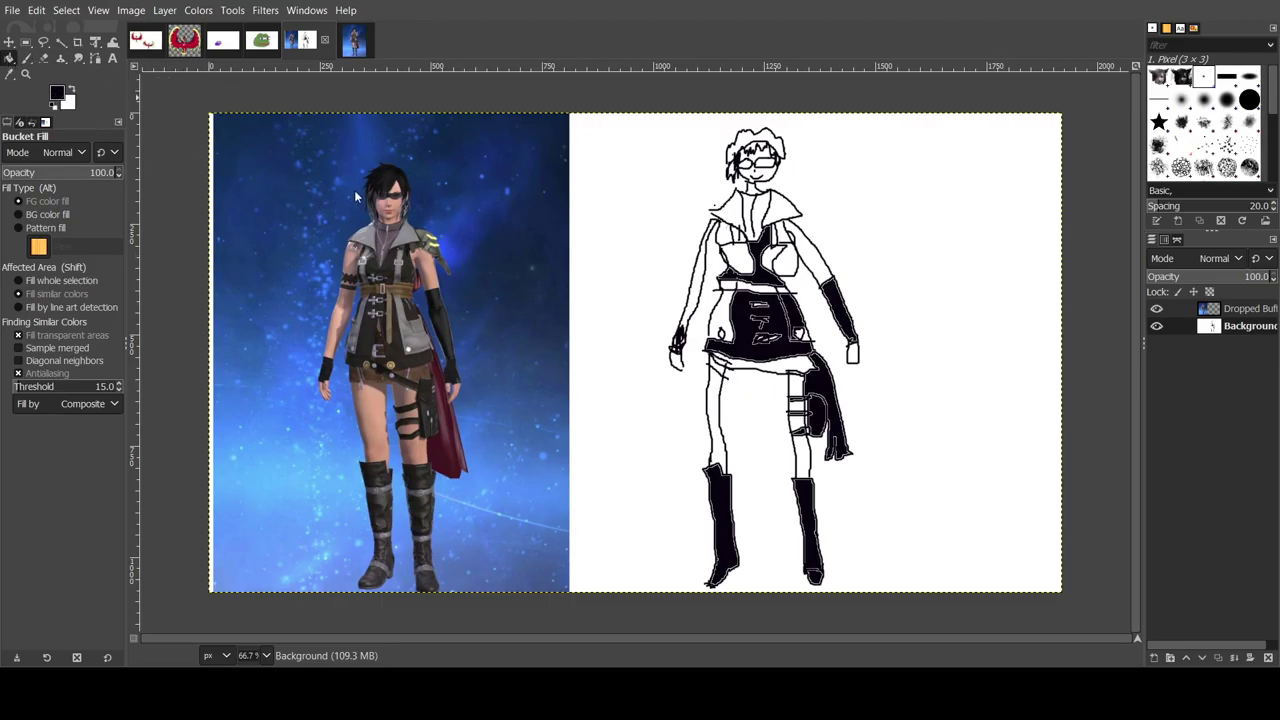
Step: Sample the skin tone from the reference character's face and fill both bare legs with it, including between the thigh straps
{"action": "left_click", "coordinate": [386, 206], "text": "ctrl"}
{"action": "left_click", "coordinate": [718, 402]}
{"action": "left_click", "coordinate": [805, 458]}
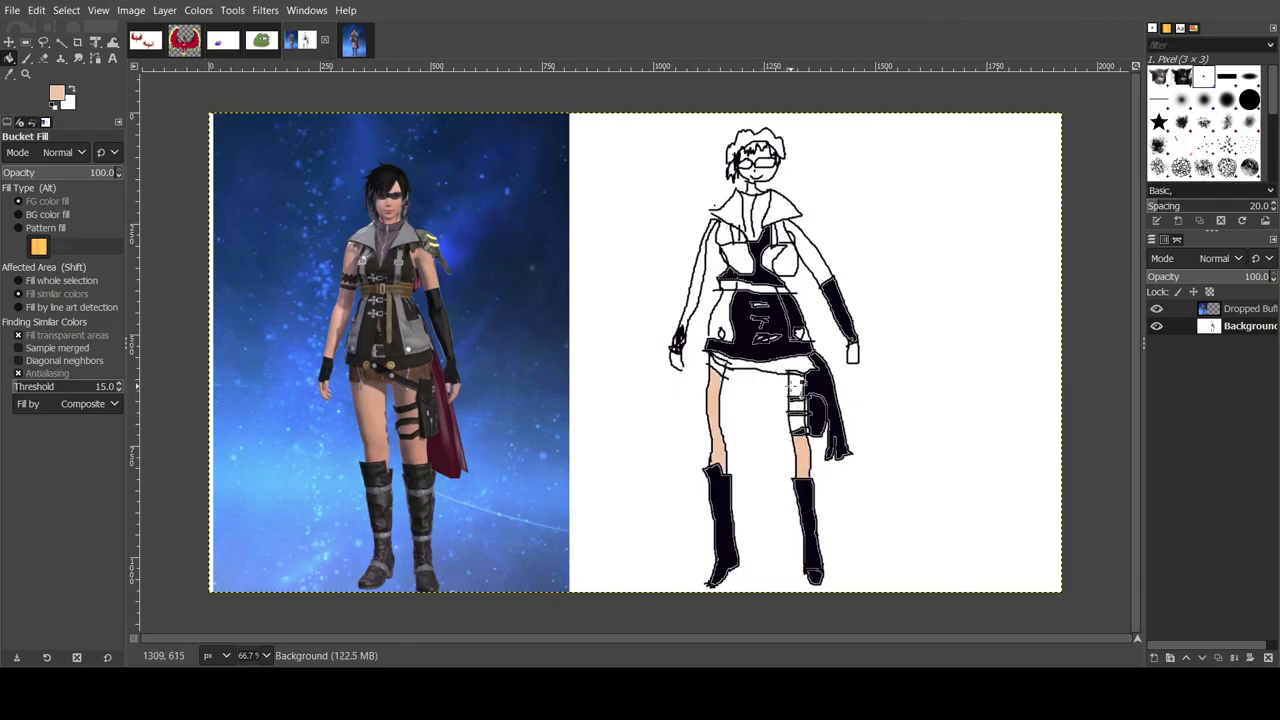
{"action": "left_click", "coordinate": [798, 402]}
{"action": "left_click", "coordinate": [800, 425]}
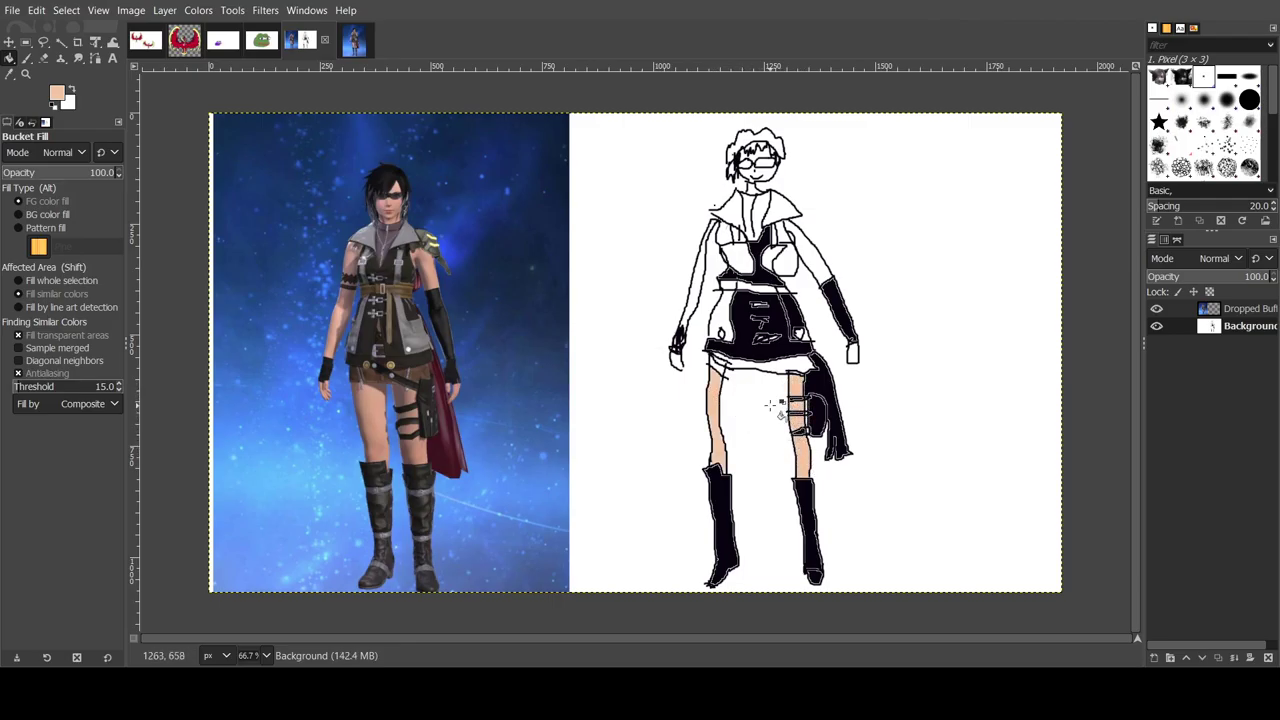
Step: Fill both bare arms, the right-hand hand and the face with the sampled skin tone
{"action": "left_click", "coordinate": [700, 274]}
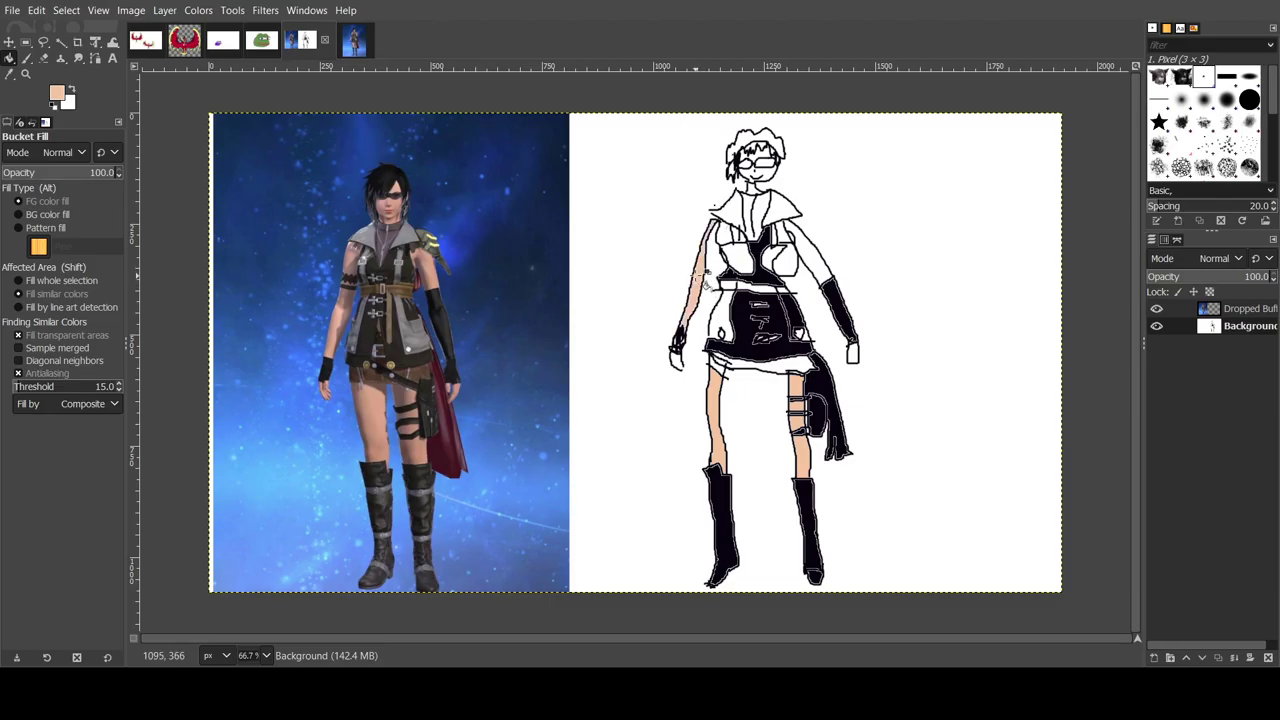
{"action": "left_click", "coordinate": [830, 266]}
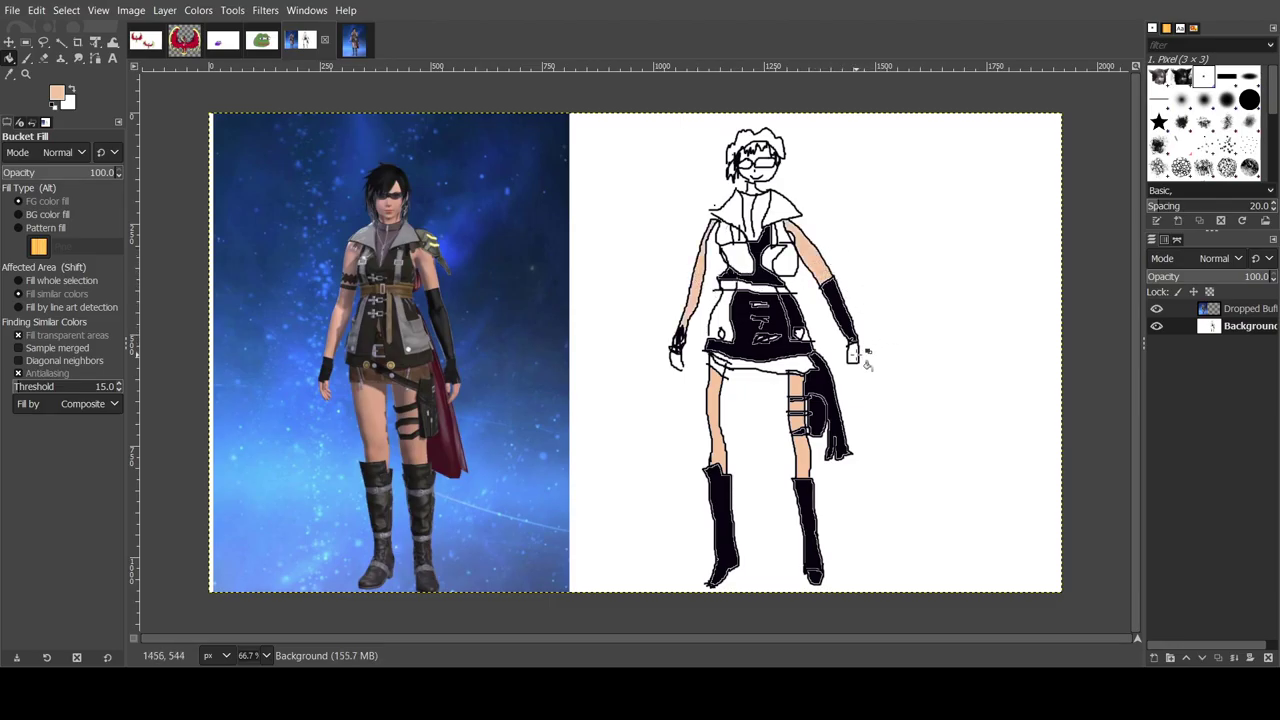
{"action": "left_click", "coordinate": [684, 364]}
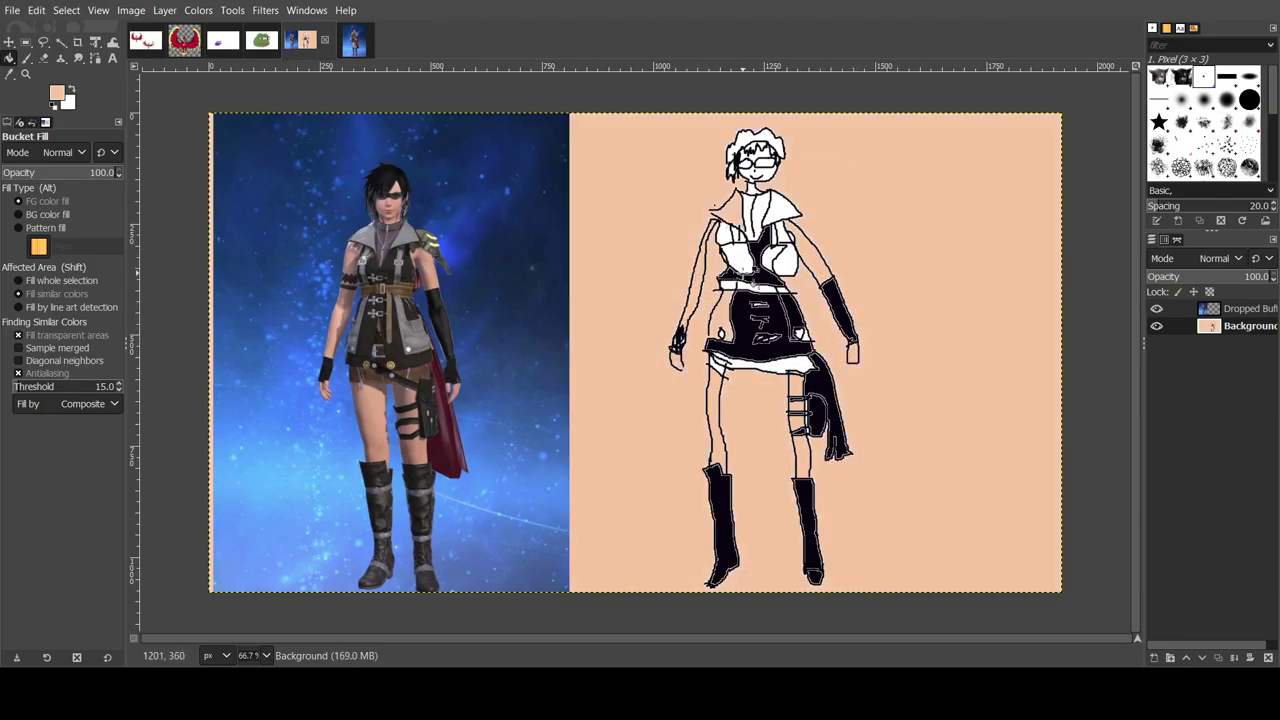
{"action": "key", "text": "ctrl+z"}
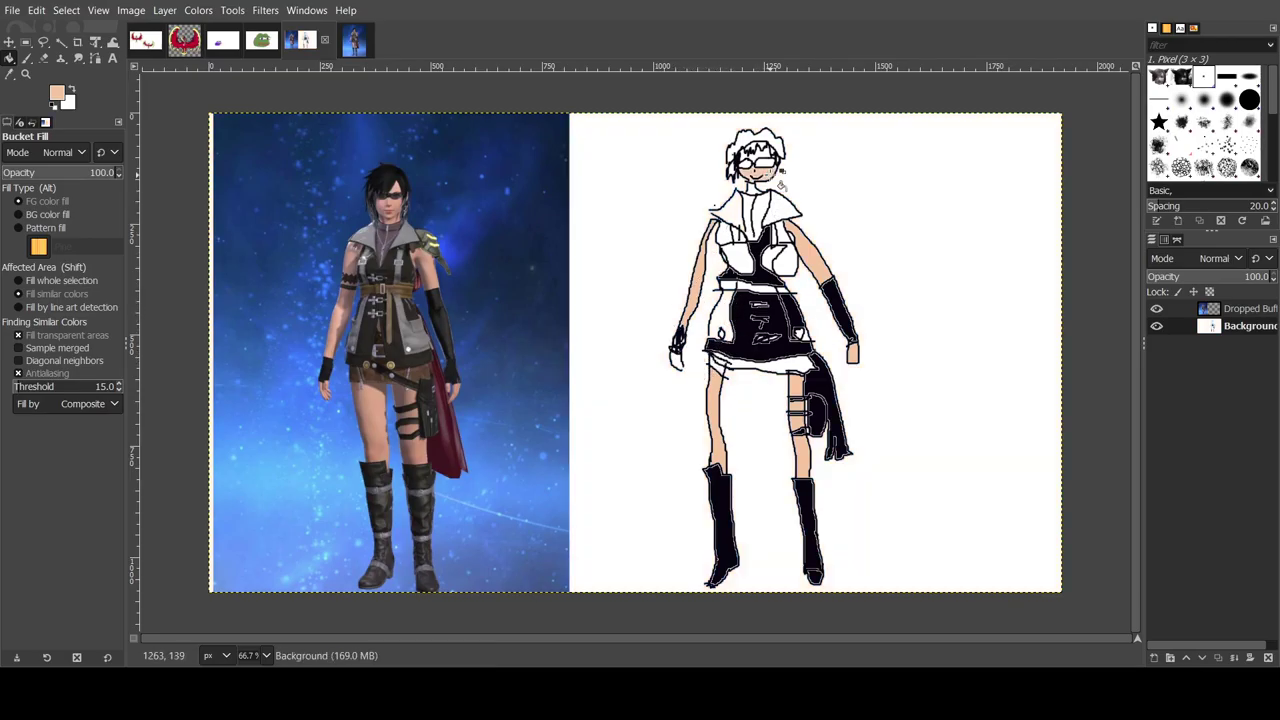
{"action": "left_click", "coordinate": [758, 152]}
Step: Restore the default black foreground colour and fill the hair and the glasses' lenses with it
{"action": "key", "text": "d"}
{"action": "left_click", "coordinate": [780, 140]}
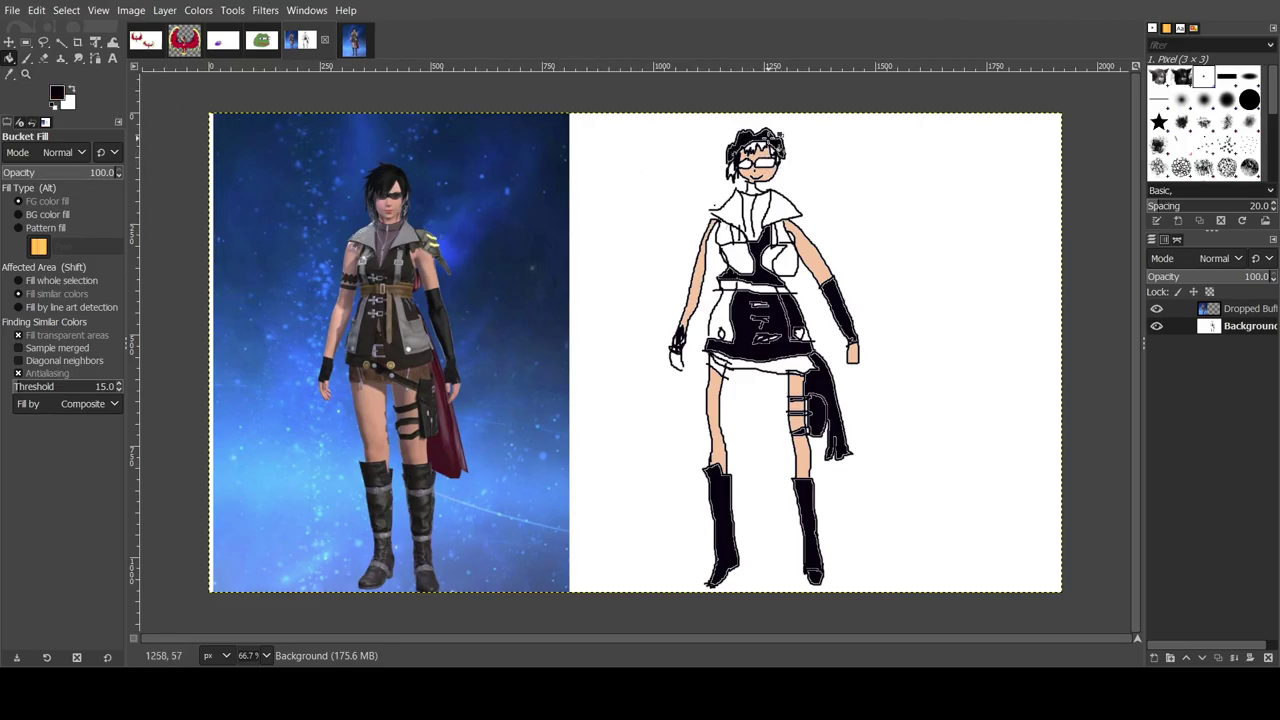
{"action": "left_click", "coordinate": [765, 158]}
{"action": "left_click", "coordinate": [766, 147]}
{"action": "left_click", "coordinate": [750, 162]}
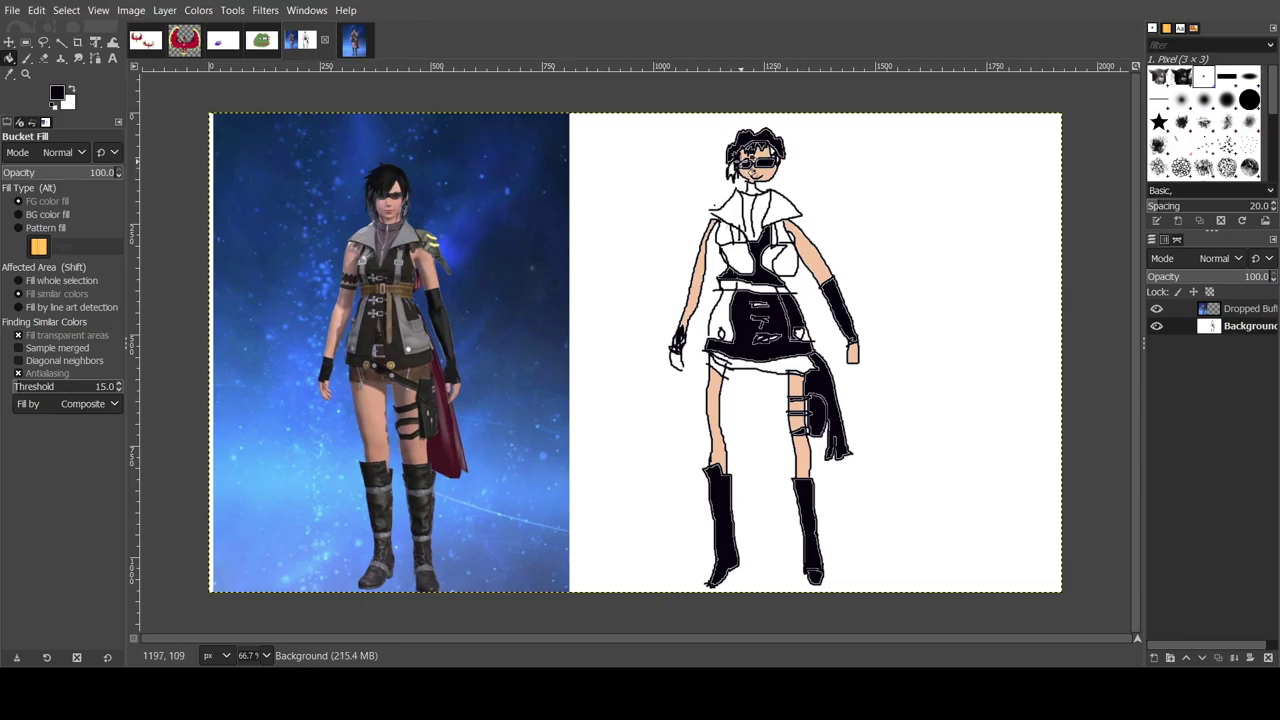
{"action": "left_click", "coordinate": [746, 164]}
Step: Try to fill the collar's left-hand flap with grey sampled from the reference character's collar
{"action": "left_click", "coordinate": [290, 107], "text": "ctrl"}
{"action": "left_click", "coordinate": [738, 212]}
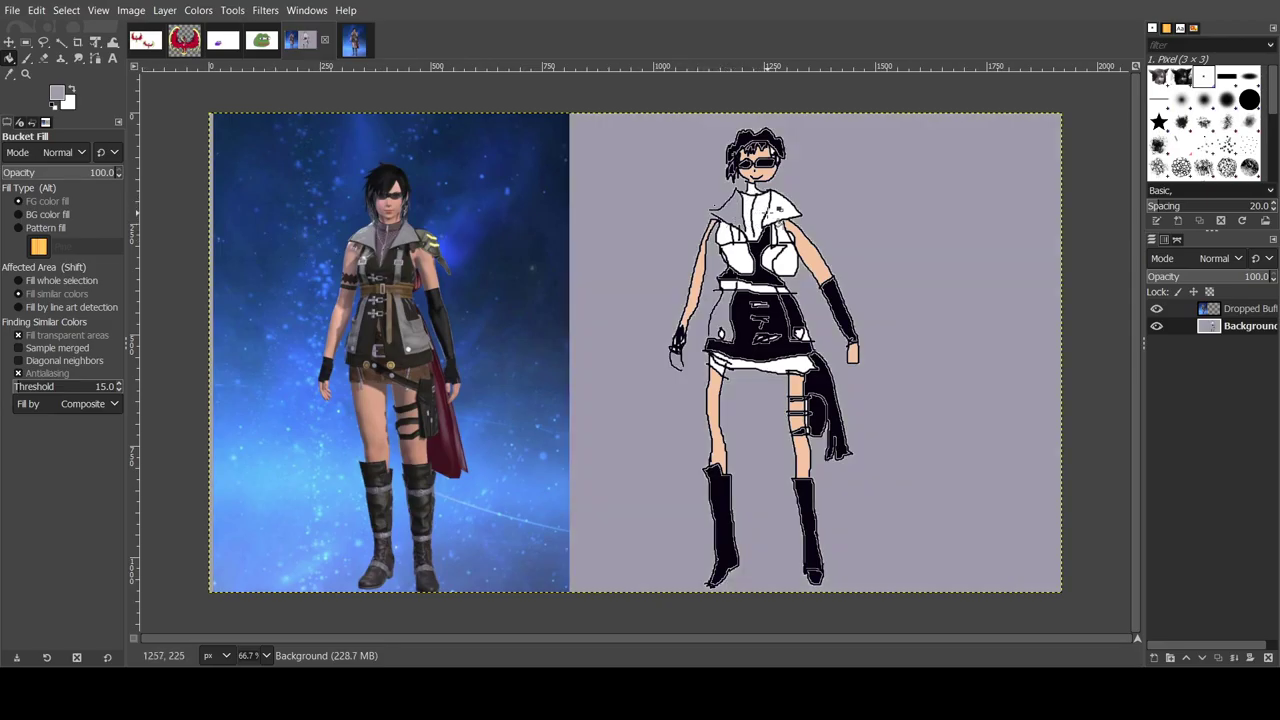
{"action": "key", "text": "ctrl+z"}
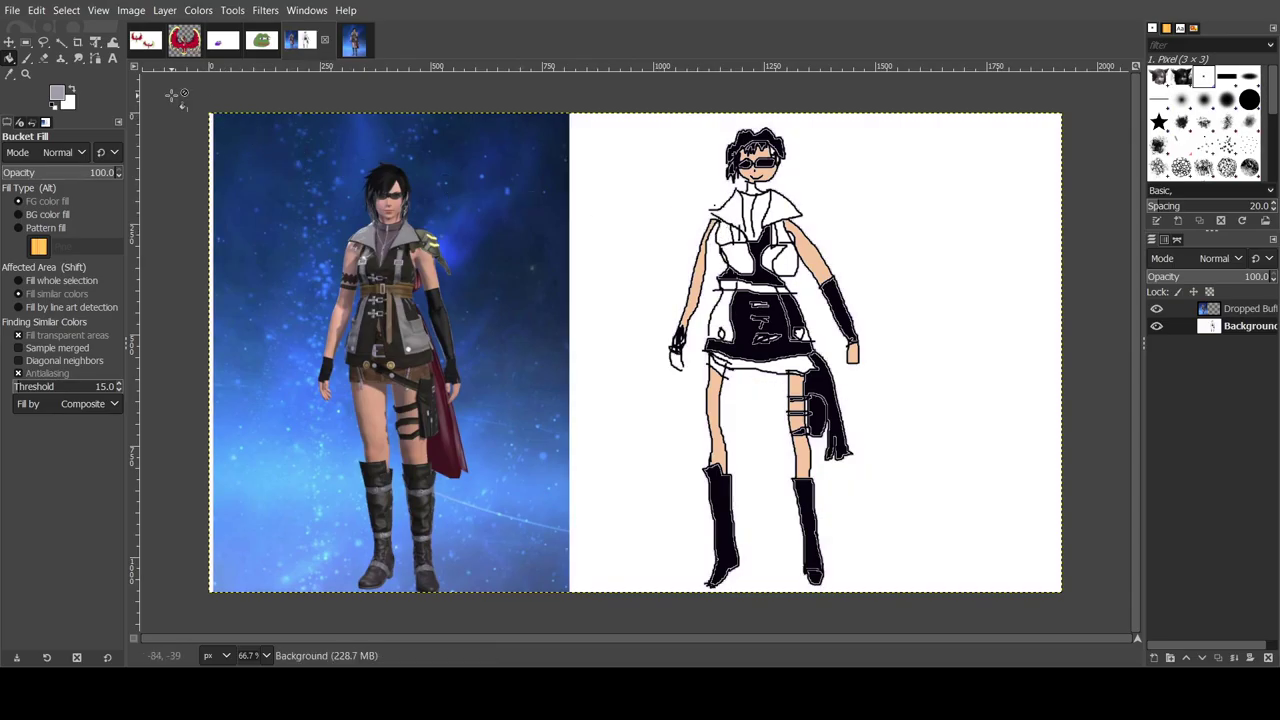
Step: Close the gap in the outline under the left-hand collar flap with the Paintbrush in the default black
{"action": "left_click", "coordinate": [27, 58]}
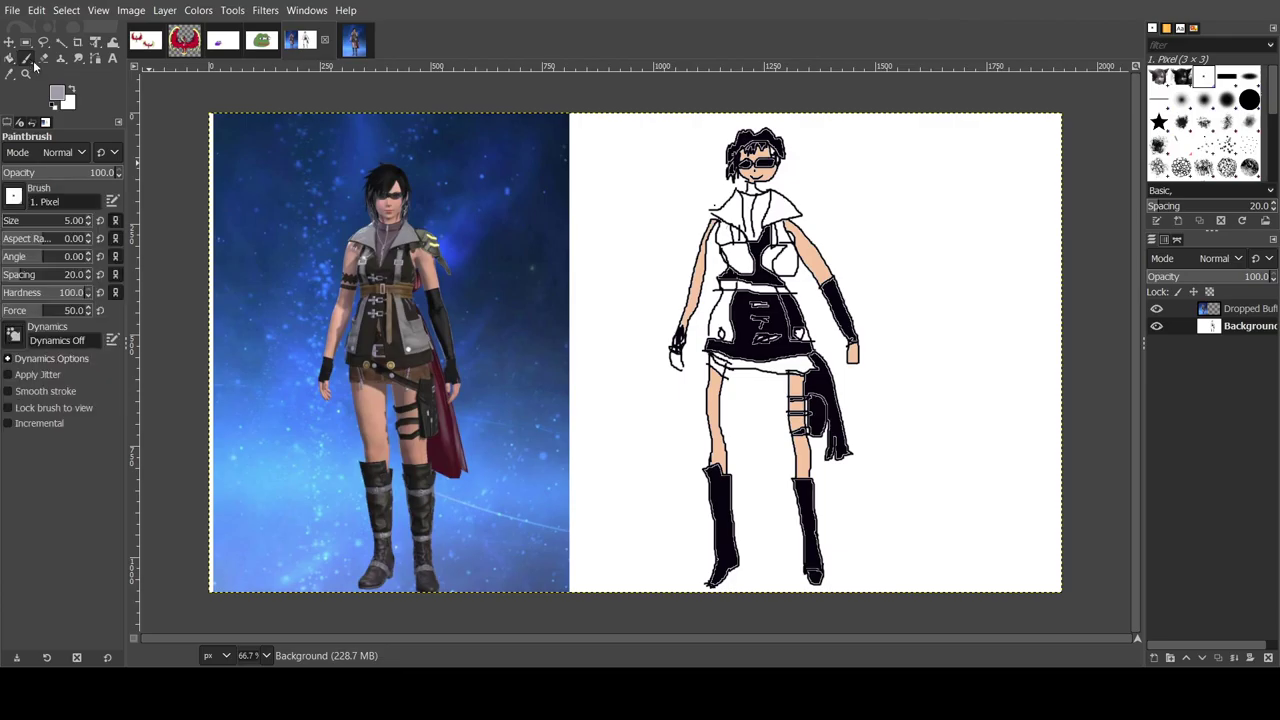
{"action": "key", "text": "d"}
{"action": "left_click", "coordinate": [722, 226]}
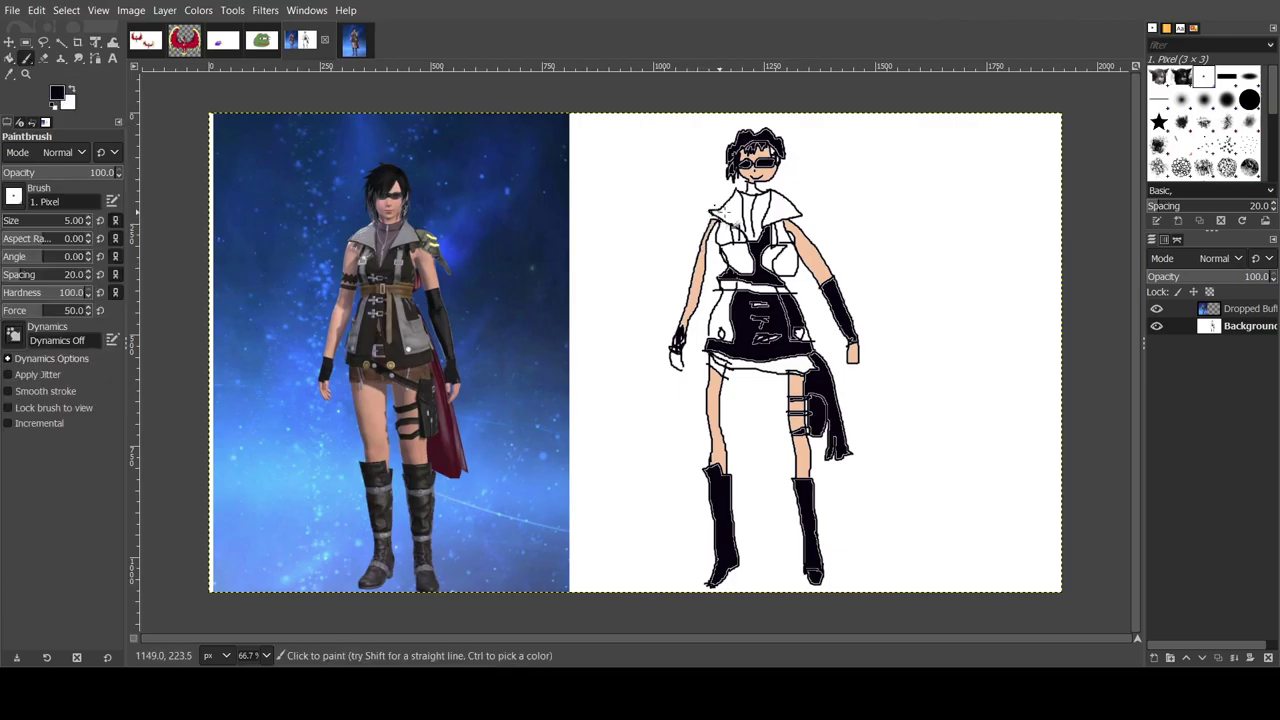
Step: Fill both collar flaps and the straps below them with grey sampled from the reference outfit
{"action": "left_click", "coordinate": [9, 58]}
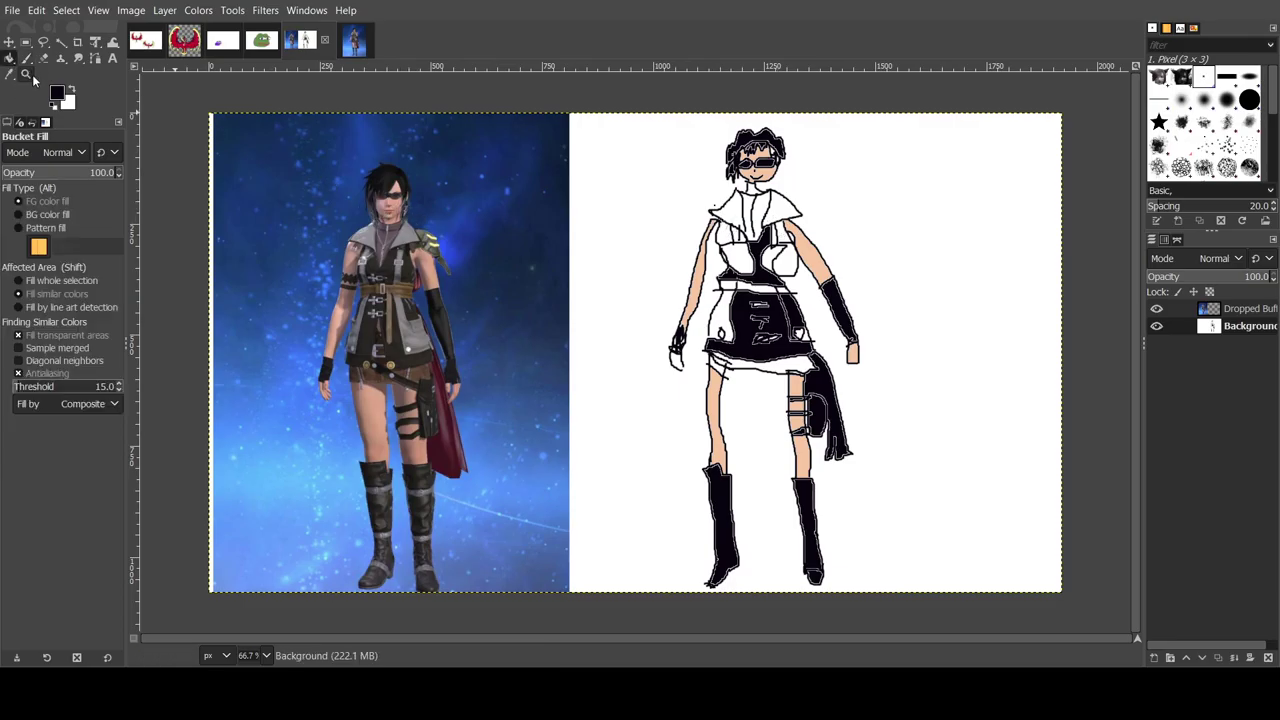
{"action": "left_click", "coordinate": [251, 200]}
{"action": "left_click", "coordinate": [728, 212]}
{"action": "left_click", "coordinate": [792, 203]}
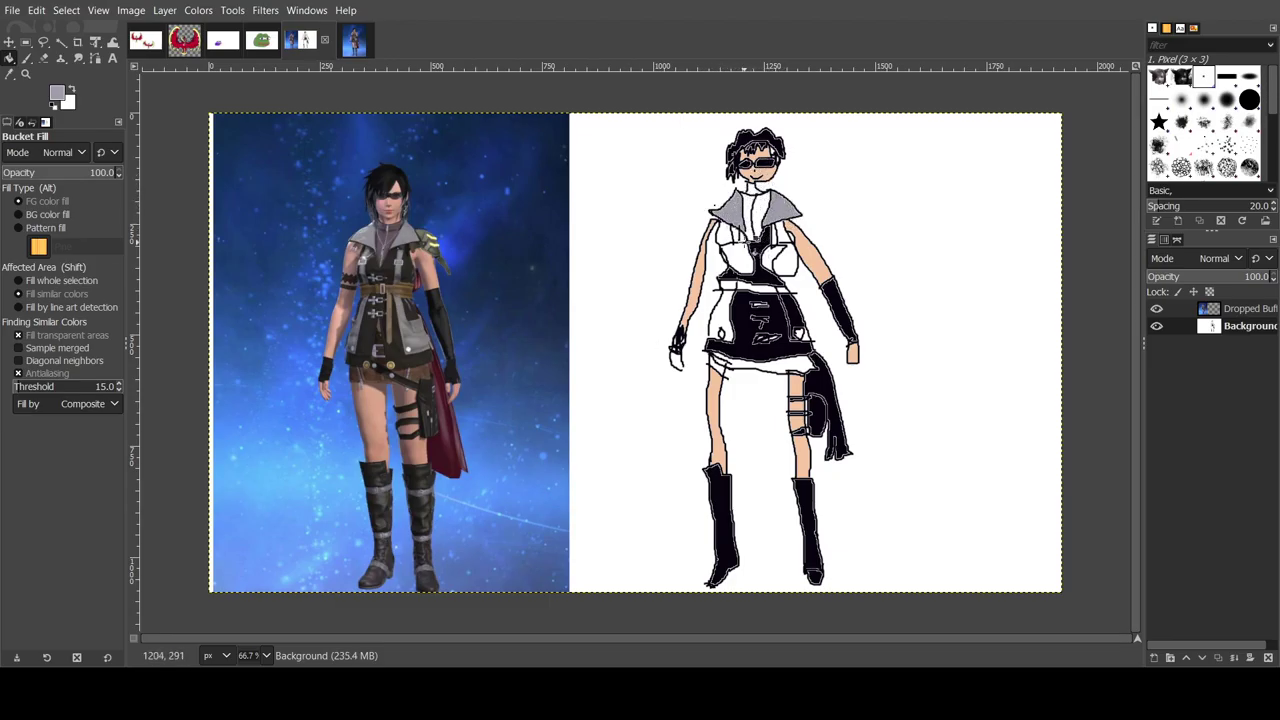
{"action": "left_click", "coordinate": [742, 238]}
{"action": "left_click", "coordinate": [787, 232]}
Step: Close the gap in the coat's left-hand outline in black and fill that side of the coat with the sampled grey
{"action": "left_click", "coordinate": [719, 310]}
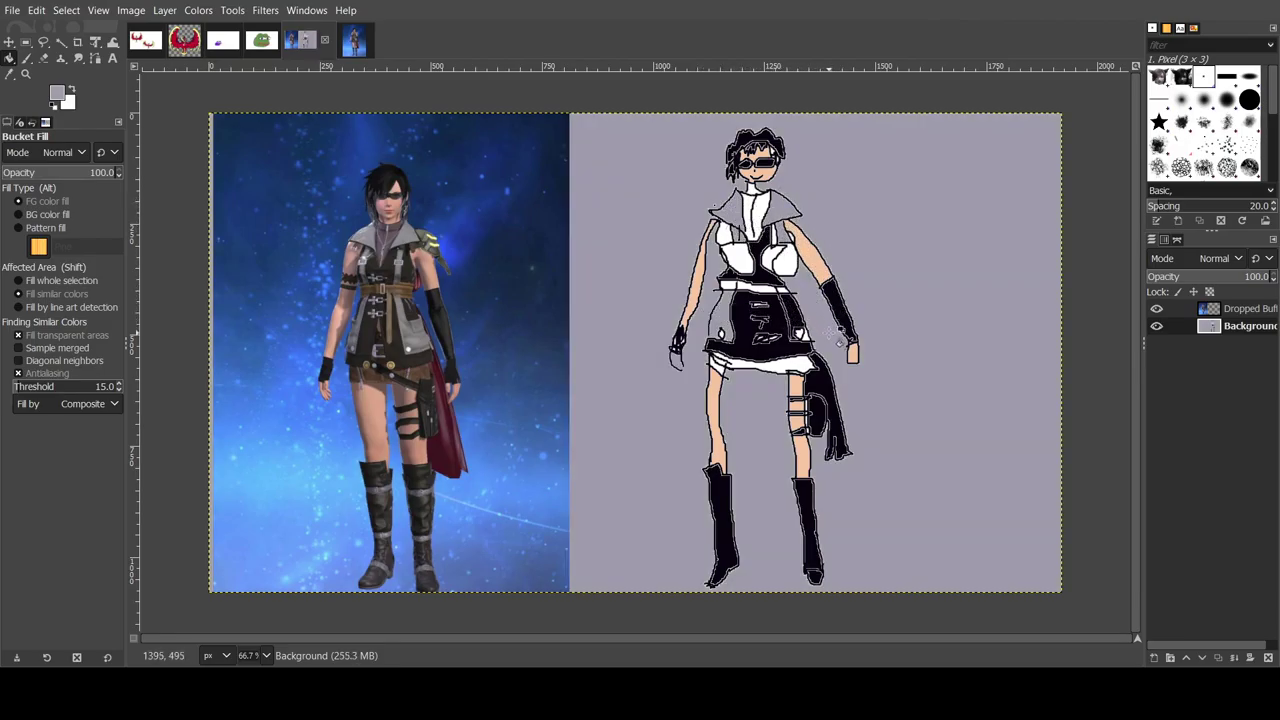
{"action": "key", "text": "ctrl+z"}
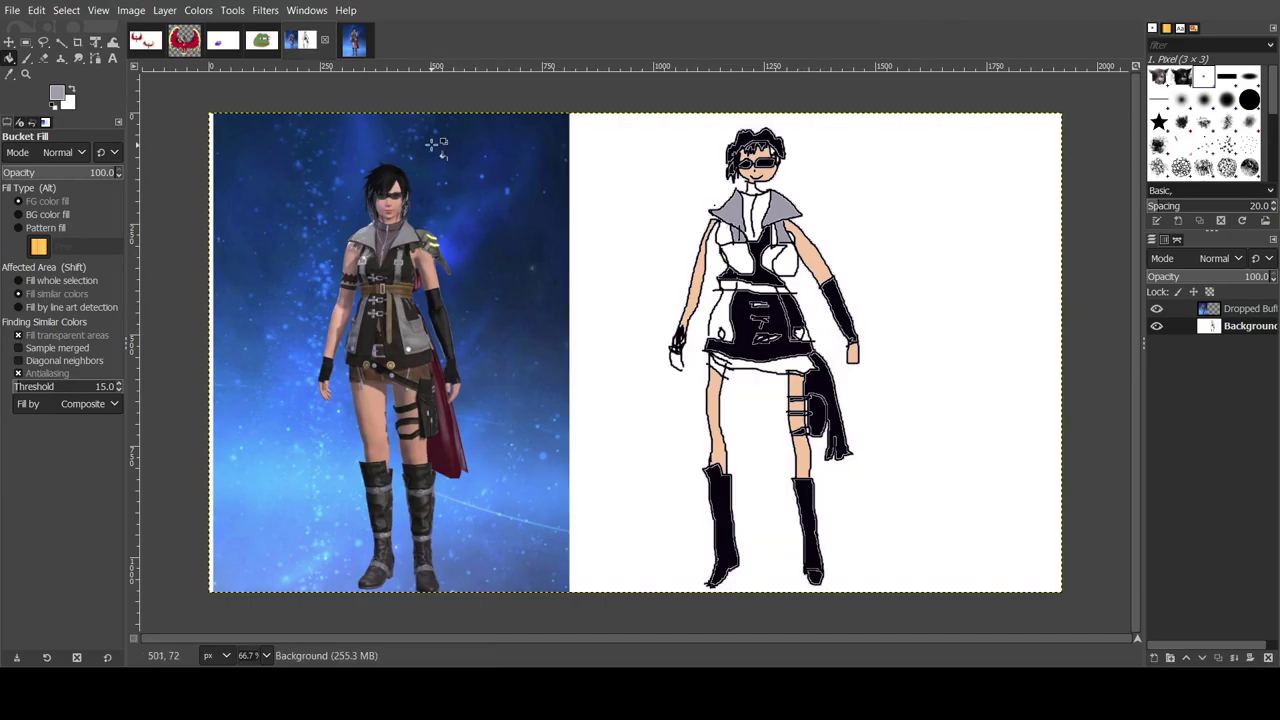
{"action": "left_click", "coordinate": [26, 58]}
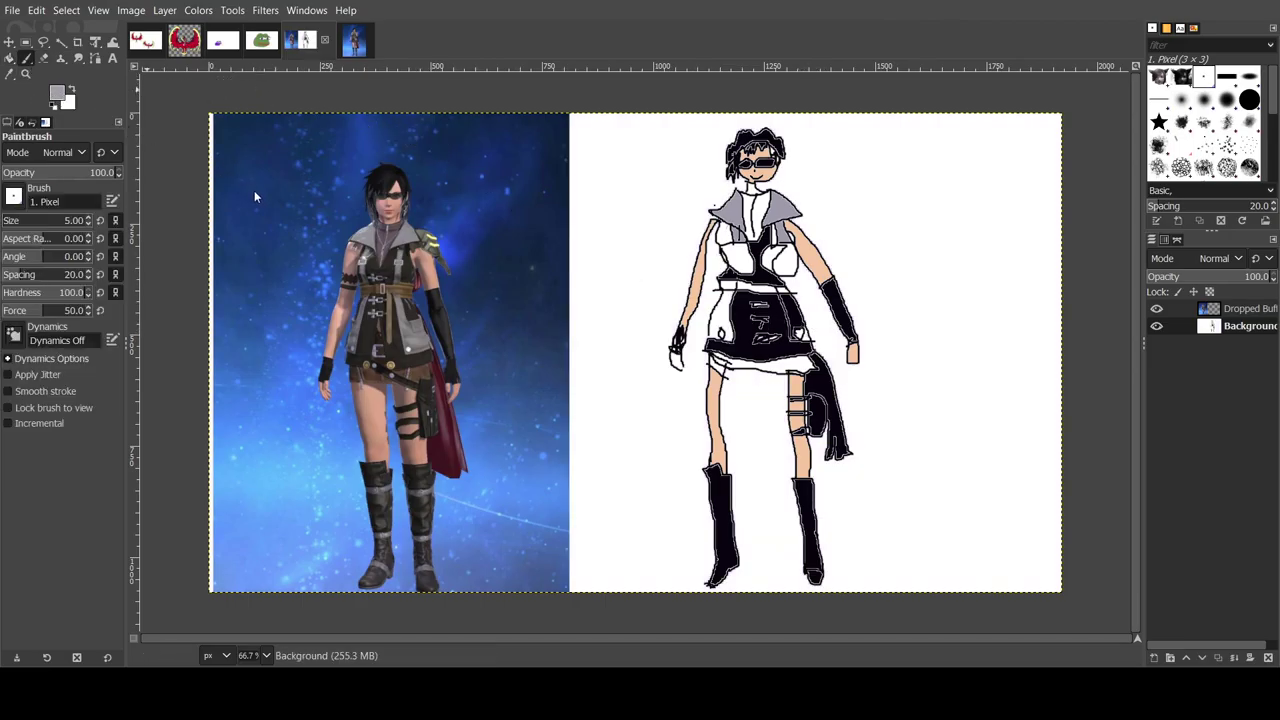
{"action": "key", "text": "d"}
{"action": "left_click", "coordinate": [9, 58]}
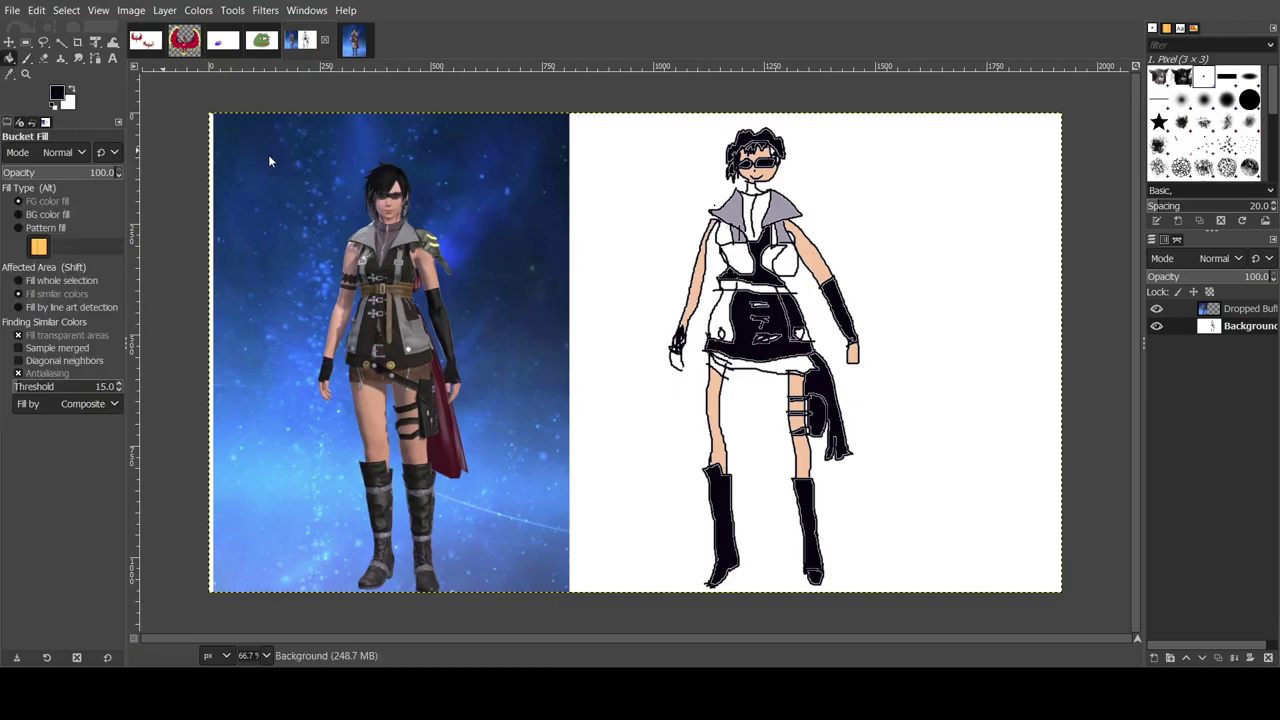
{"action": "left_click", "coordinate": [253, 197], "text": "ctrl"}
{"action": "left_click", "coordinate": [733, 300]}
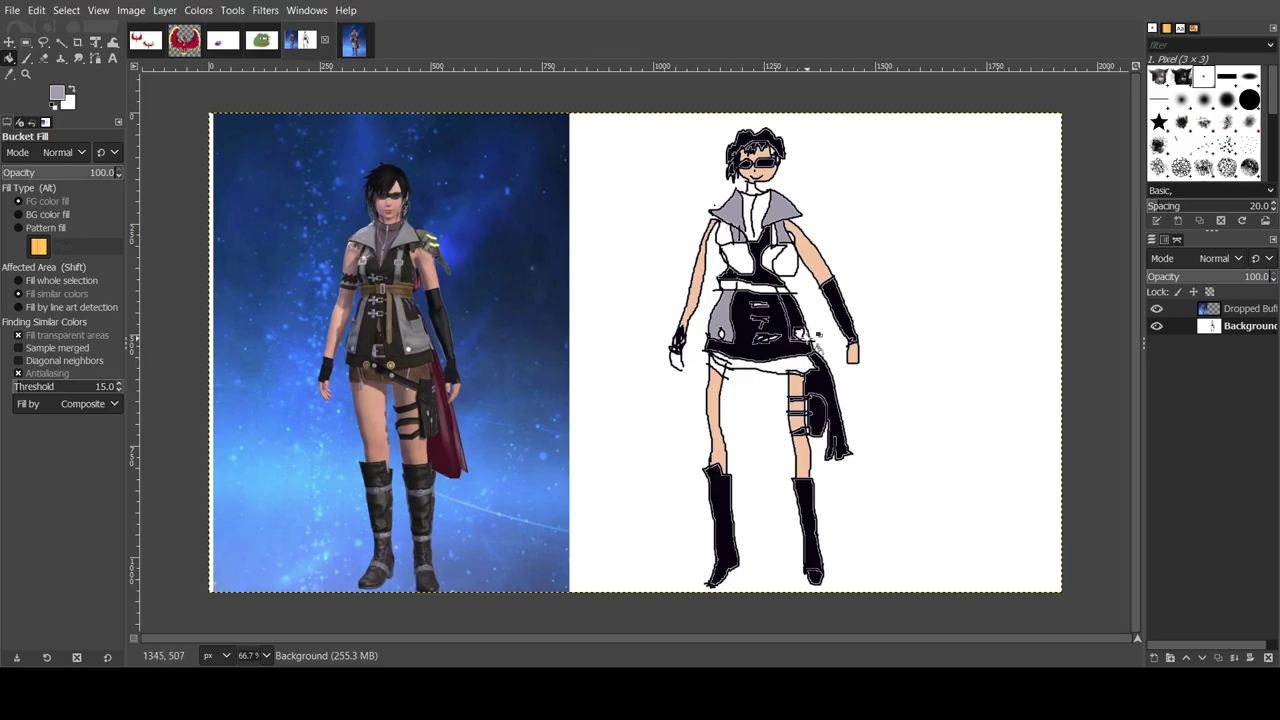
Step: Restore the default black foreground colour and fill both chest panels of the top with it
{"action": "left_click", "coordinate": [778, 262]}
{"action": "key", "text": "d"}
{"action": "left_click", "coordinate": [788, 268]}
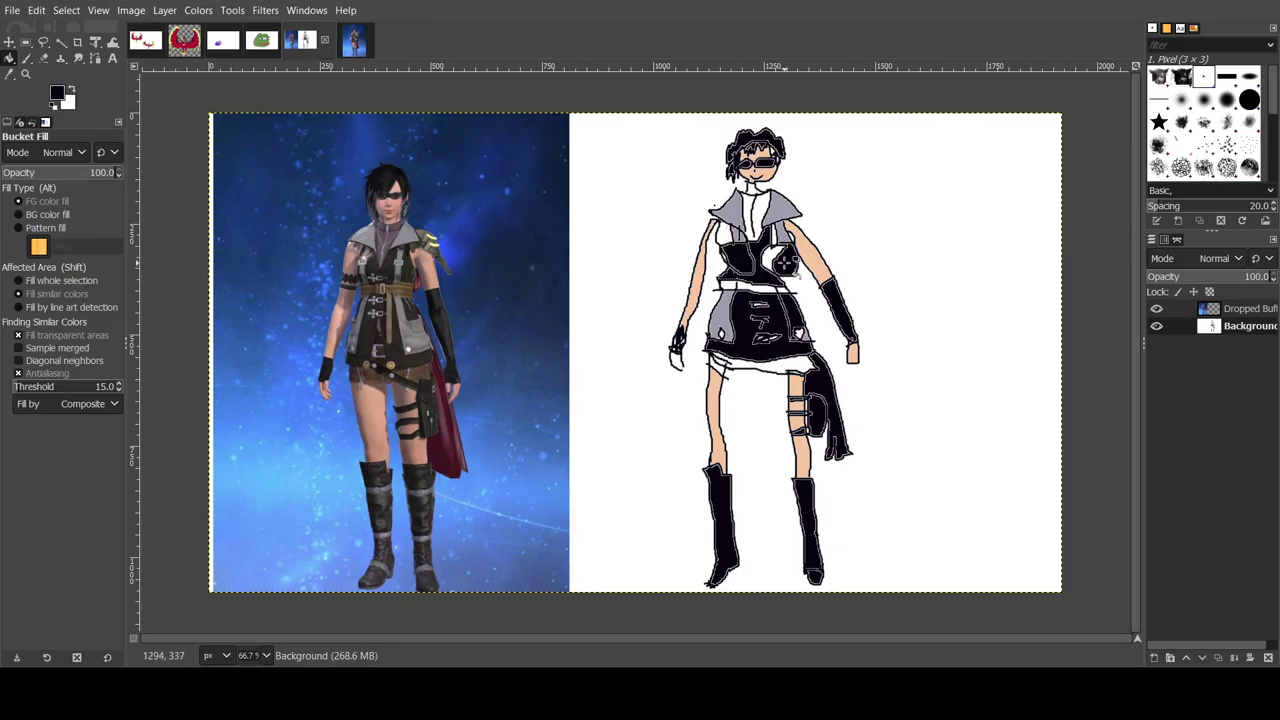
{"action": "left_click", "coordinate": [780, 258]}
{"action": "left_click", "coordinate": [772, 256]}
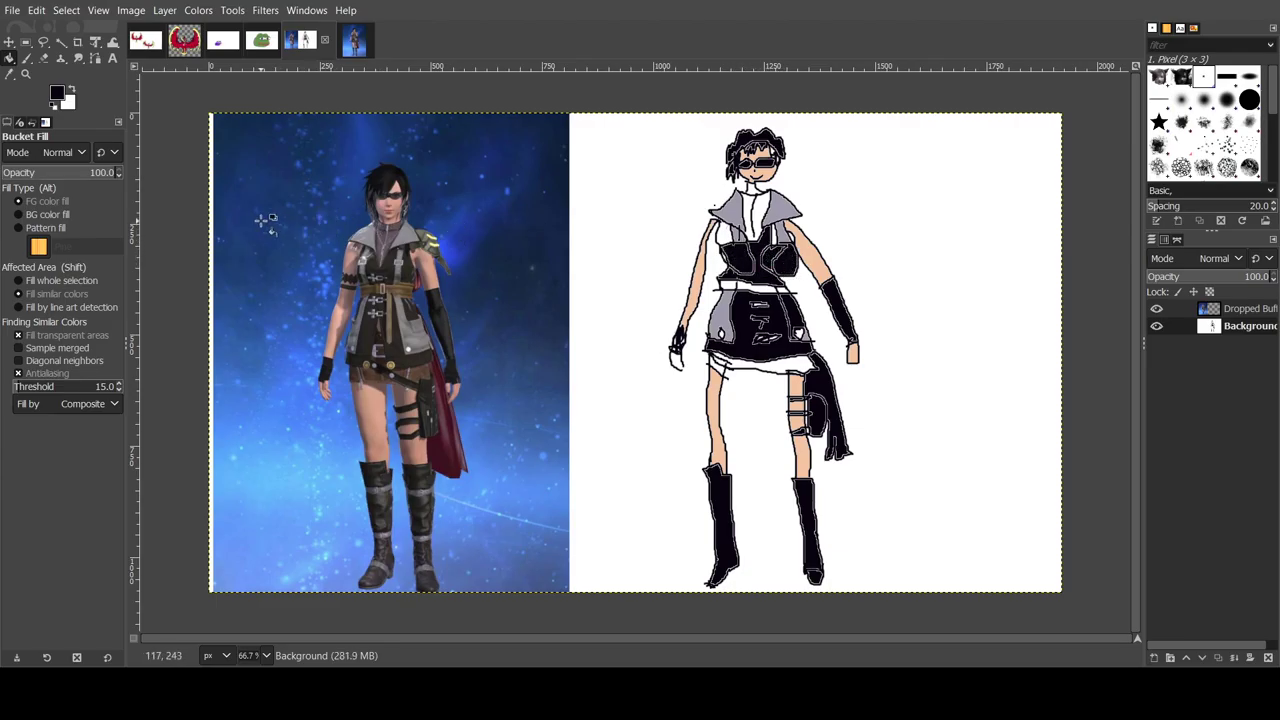
Step: Fill the waistband and the remaining white areas beside the left-hand chest strap with black
{"action": "left_click", "coordinate": [729, 285]}
{"action": "left_click", "coordinate": [743, 286]}
{"action": "left_click", "coordinate": [790, 296]}
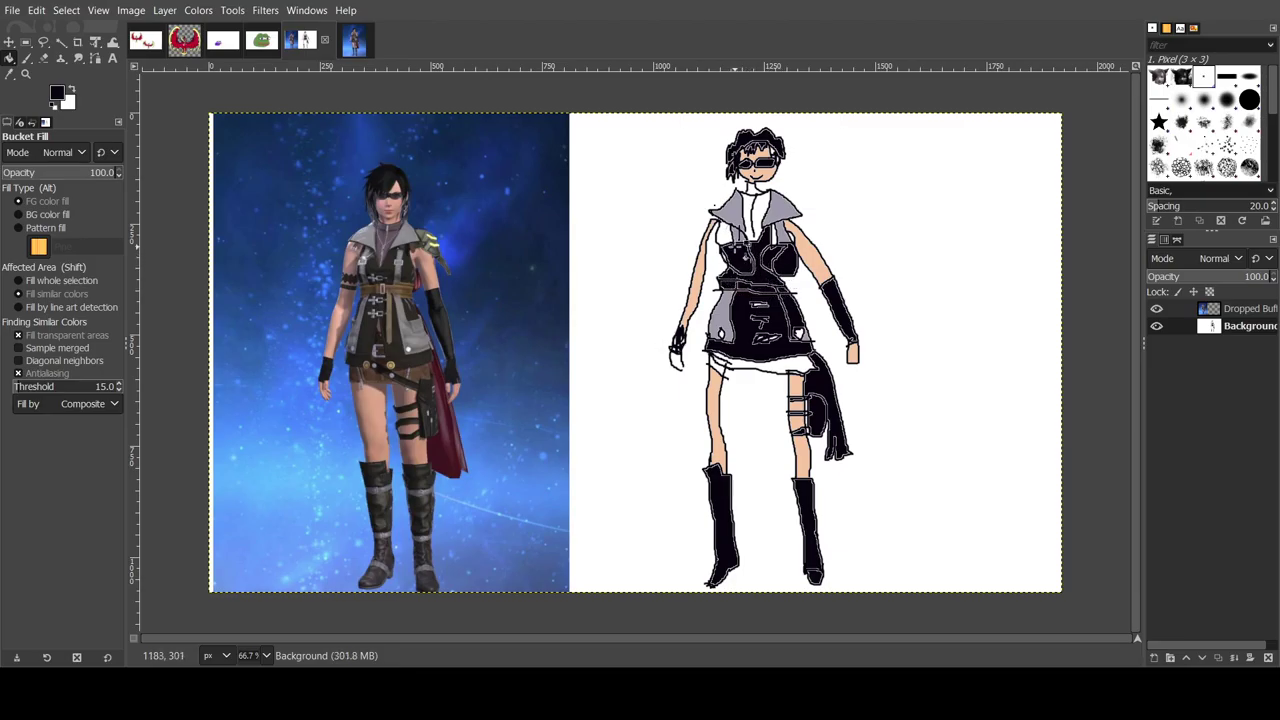
{"action": "left_click", "coordinate": [743, 245]}
{"action": "left_click", "coordinate": [726, 238]}
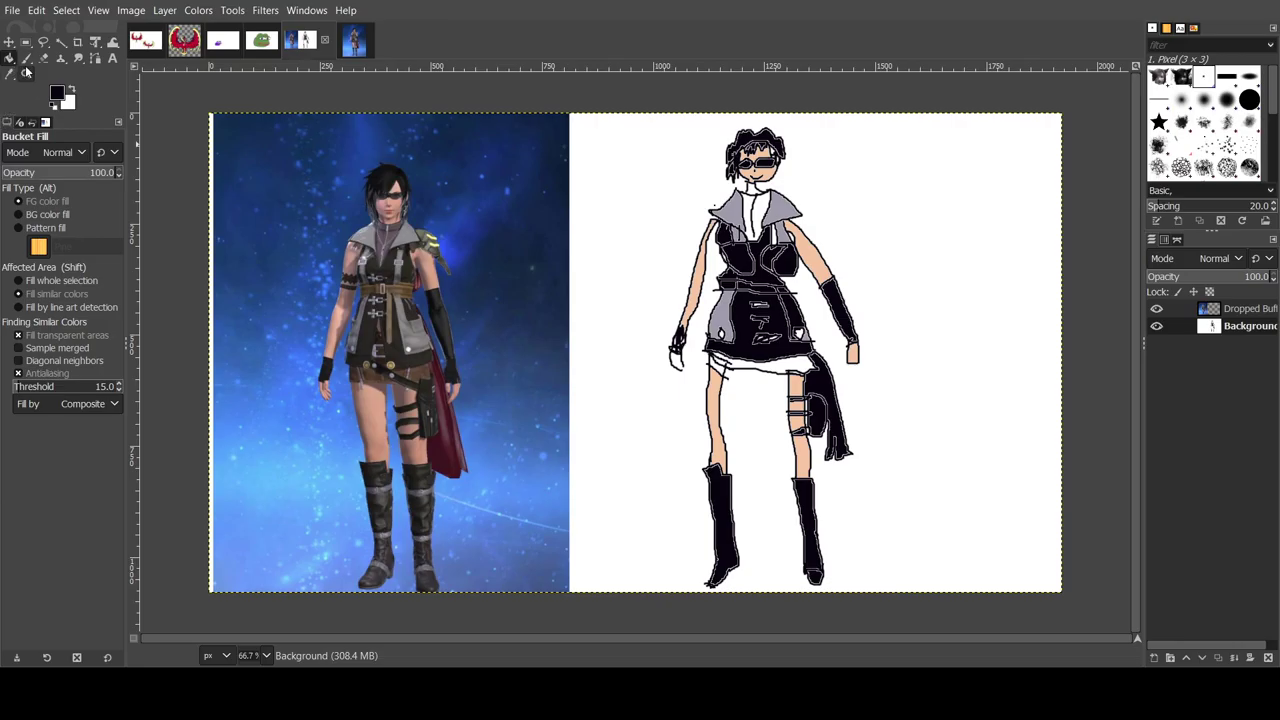
Step: Fill the inner collar with sampled grey and the skirt hem below the coat with brown sampled from the reference
{"action": "left_click", "coordinate": [257, 200], "text": "ctrl"}
{"action": "left_click", "coordinate": [767, 212]}
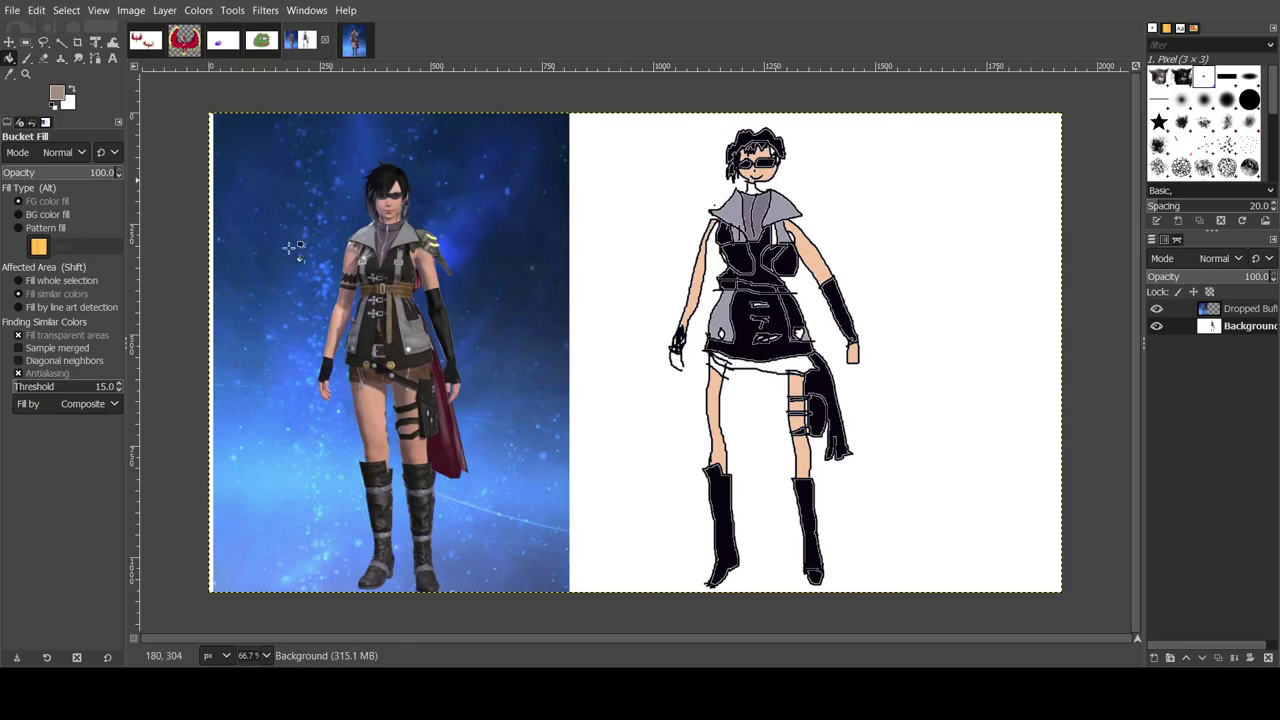
{"action": "left_click", "coordinate": [745, 376]}
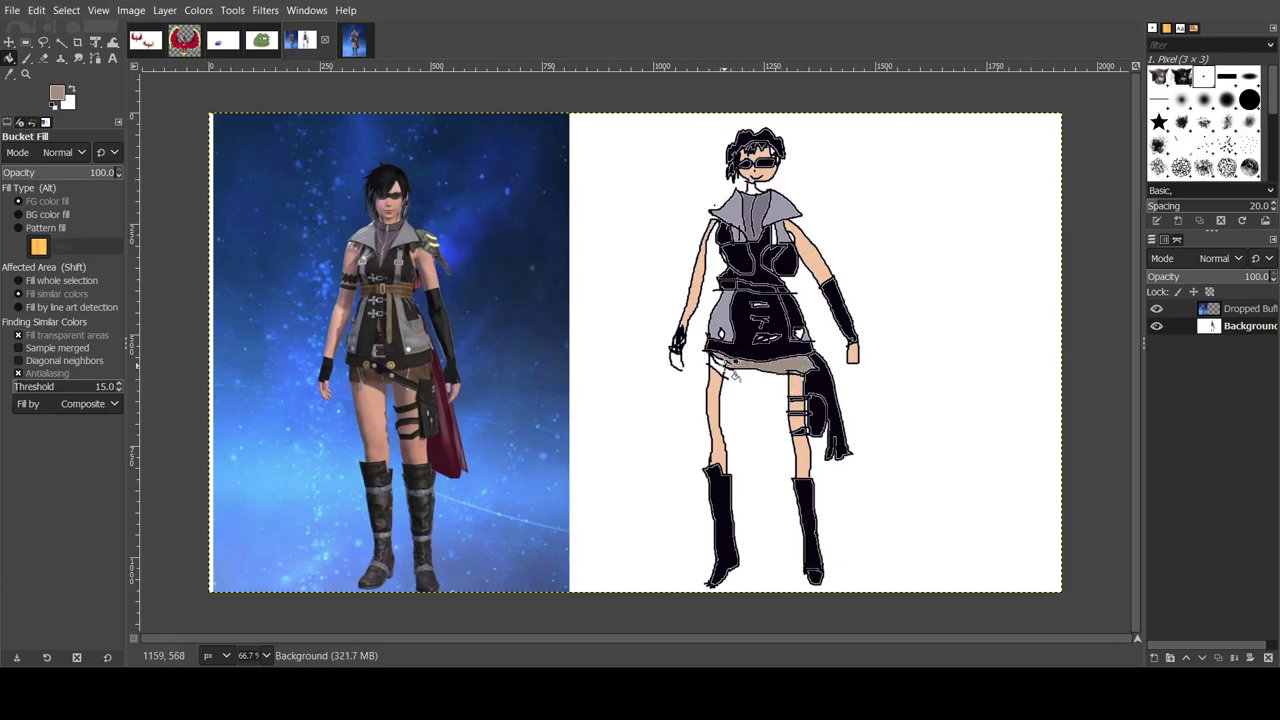
{"action": "left_click", "coordinate": [727, 371]}
{"action": "left_click", "coordinate": [720, 364]}
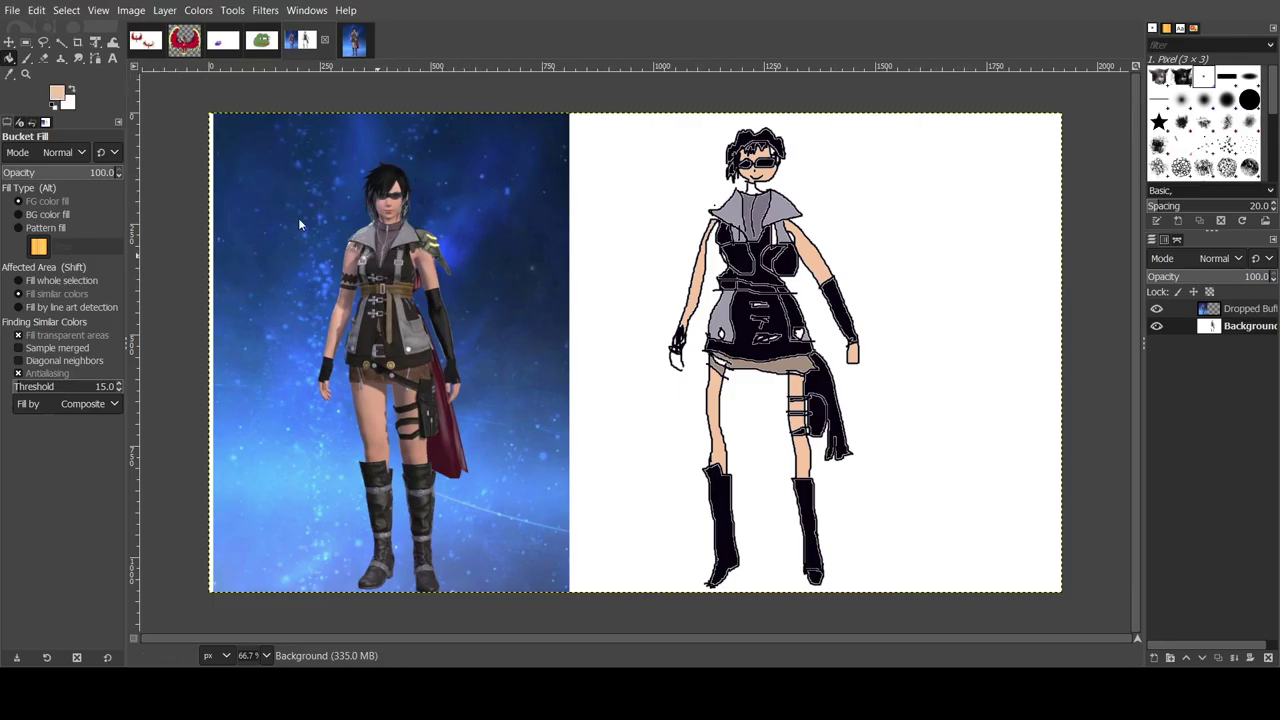
Step: Fill the neck with the skin tone and export the image as Rui Reaper.png
{"action": "left_click", "coordinate": [754, 189]}
{"action": "key", "text": "ctrl+e"}
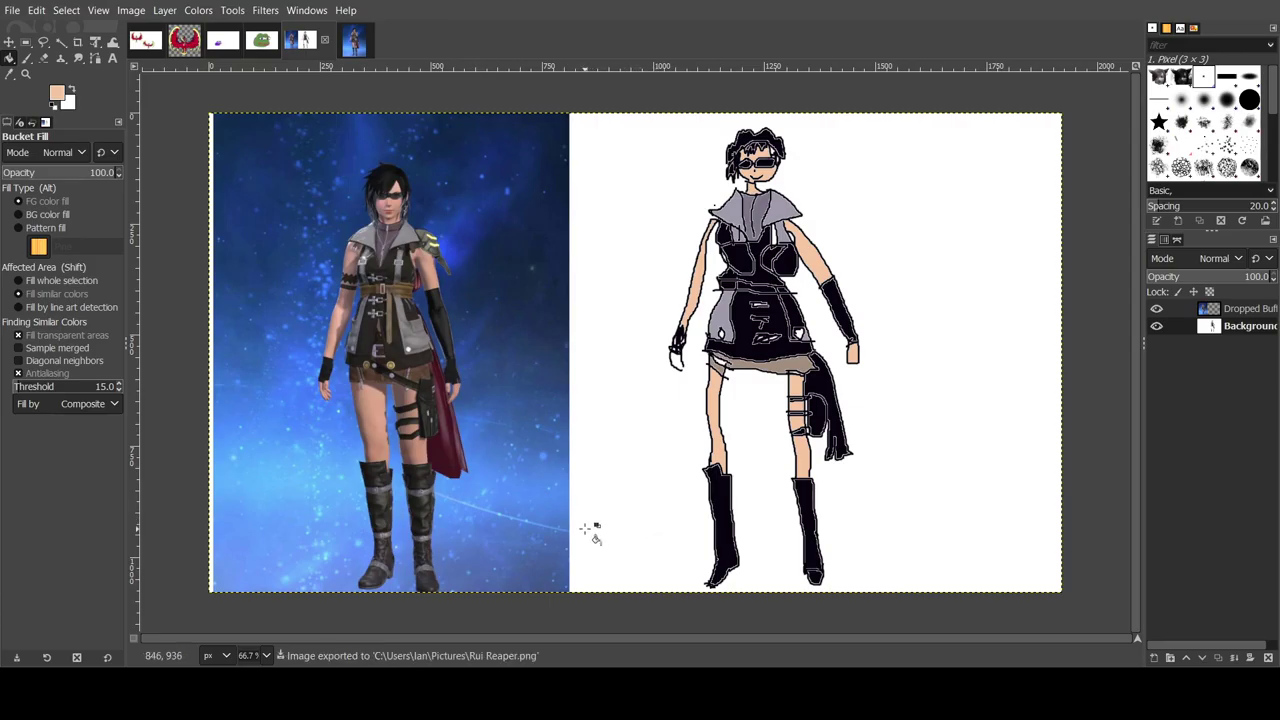